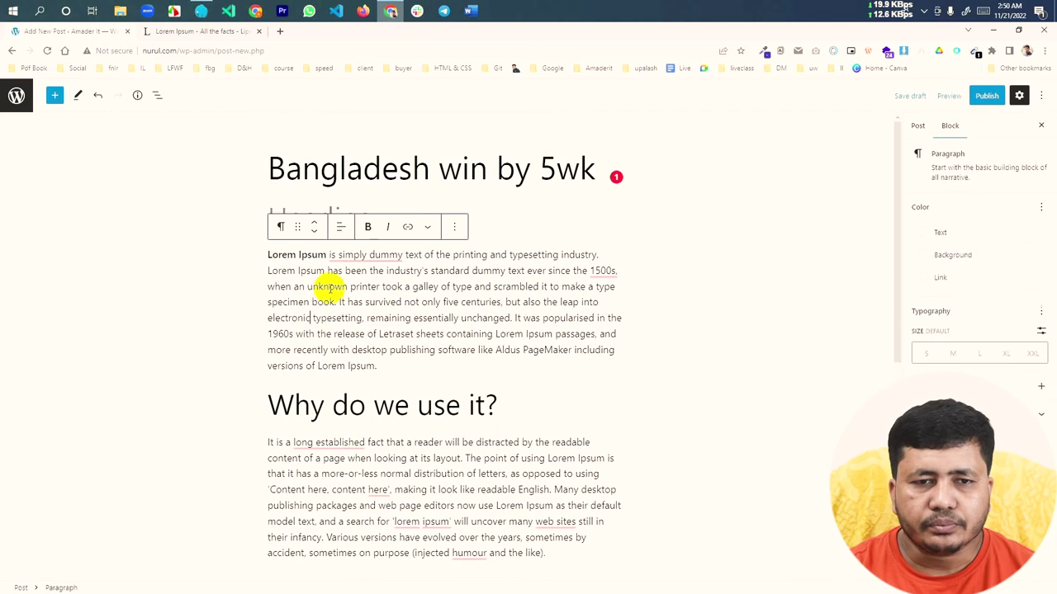
Remove the empty Heading block beneath the post title "Bangladesh win by 5wk".
left_click(392, 198)
left_click(364, 228)
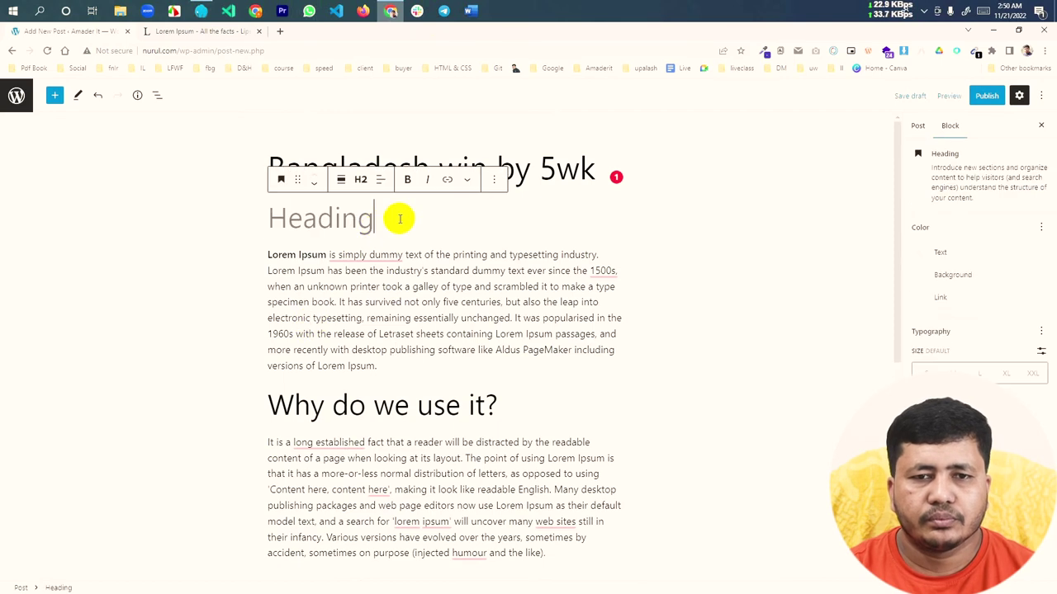
left_click(493, 179)
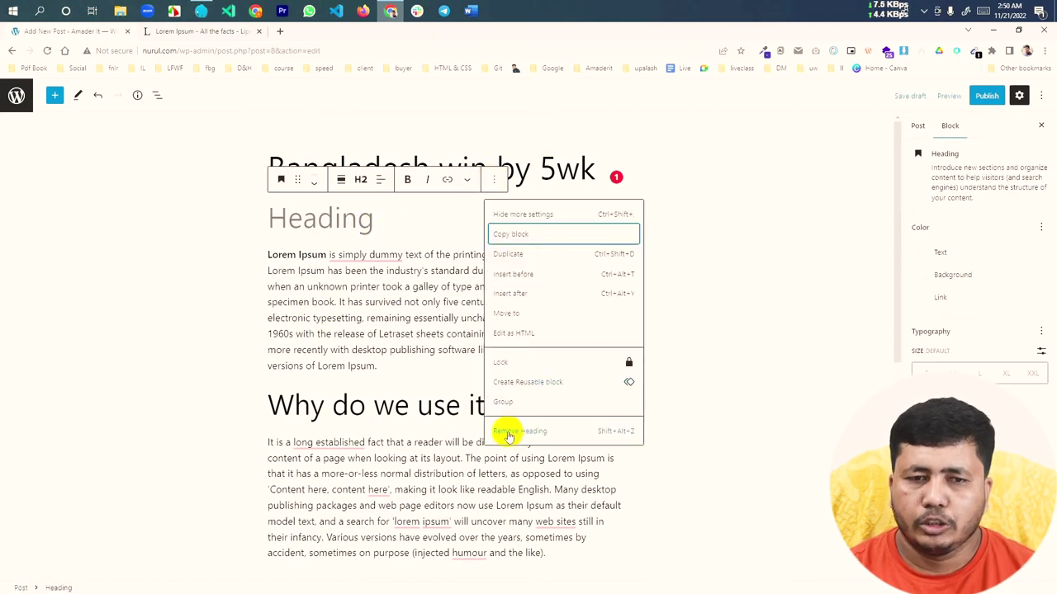
left_click(508, 430)
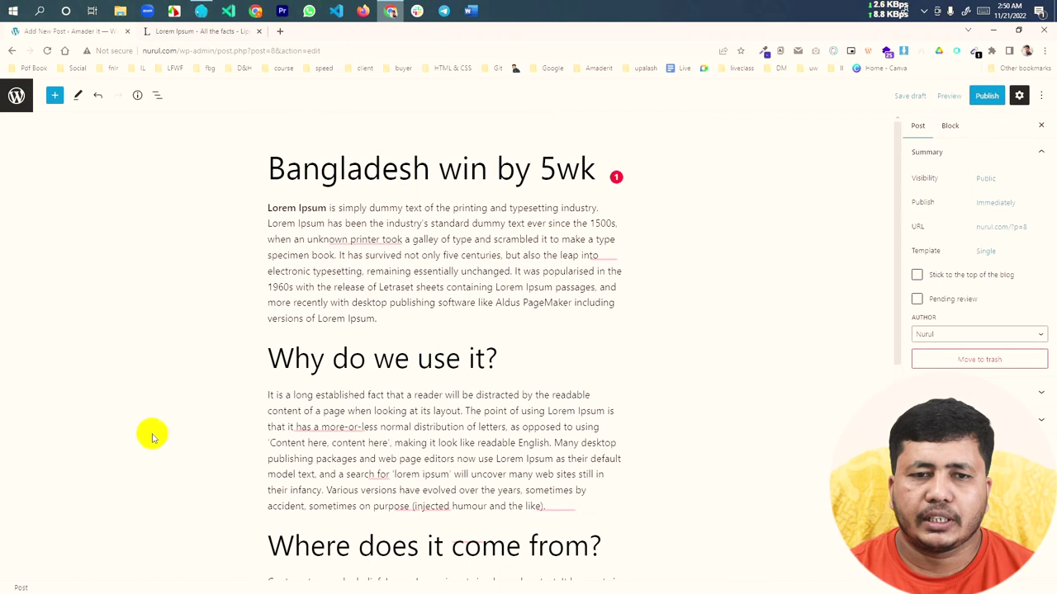
Upload Screenshot_8.png from the Lightshot folder and set it as the post's featured image.
scroll(248, 425, "down", 3)
scroll(325, 413, "up", 3)
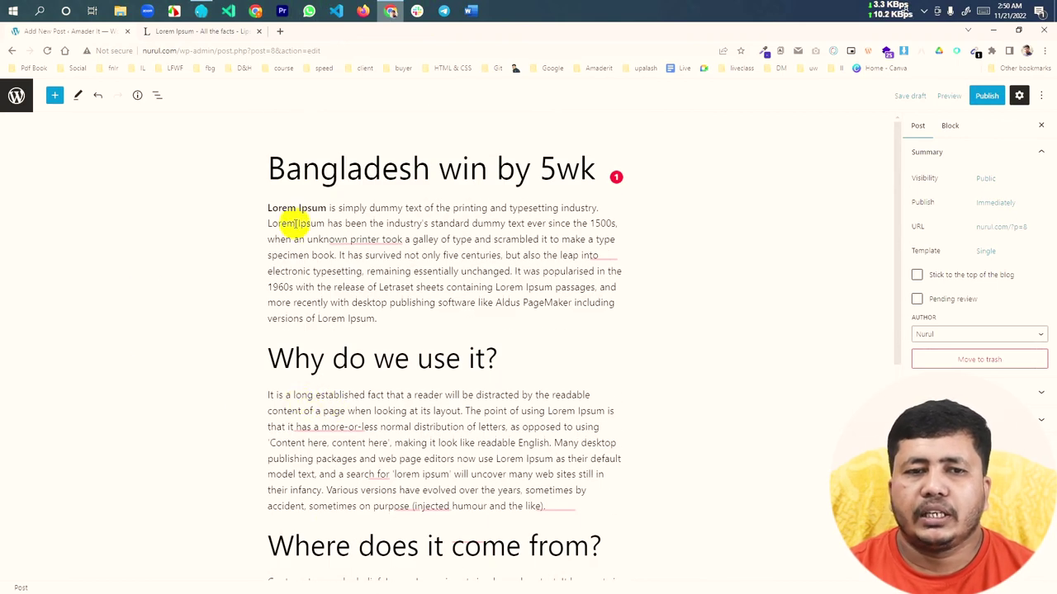
scroll(412, 431, "down", 1)
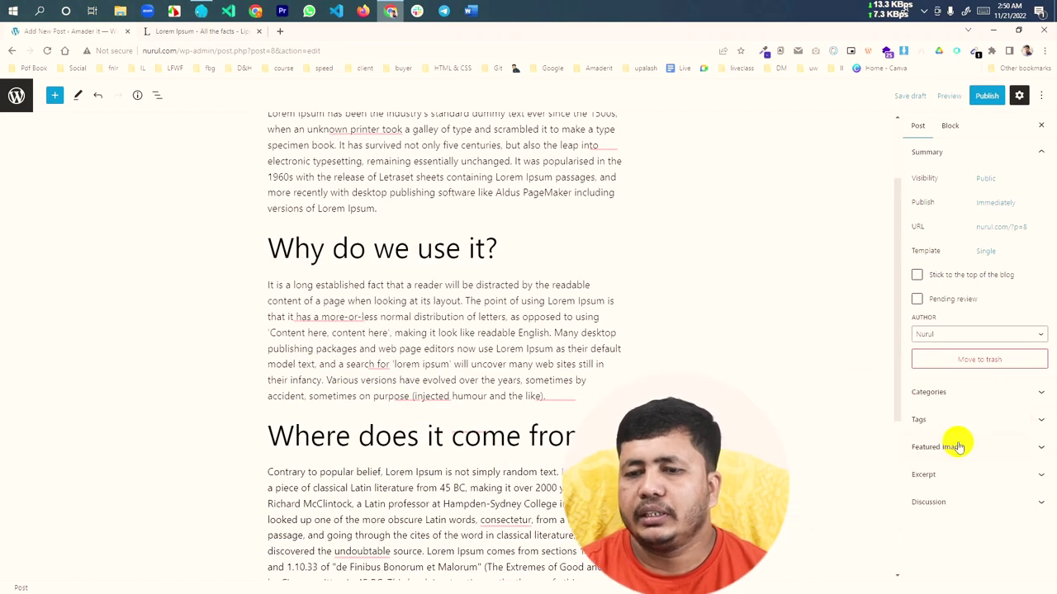
left_click(955, 443)
left_click(960, 486)
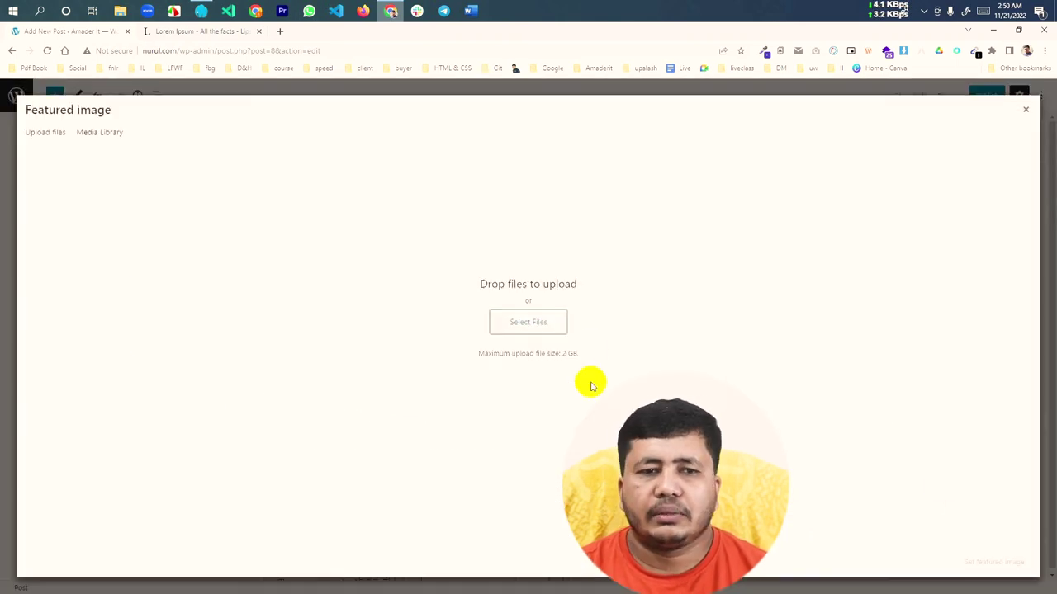
left_click(529, 323)
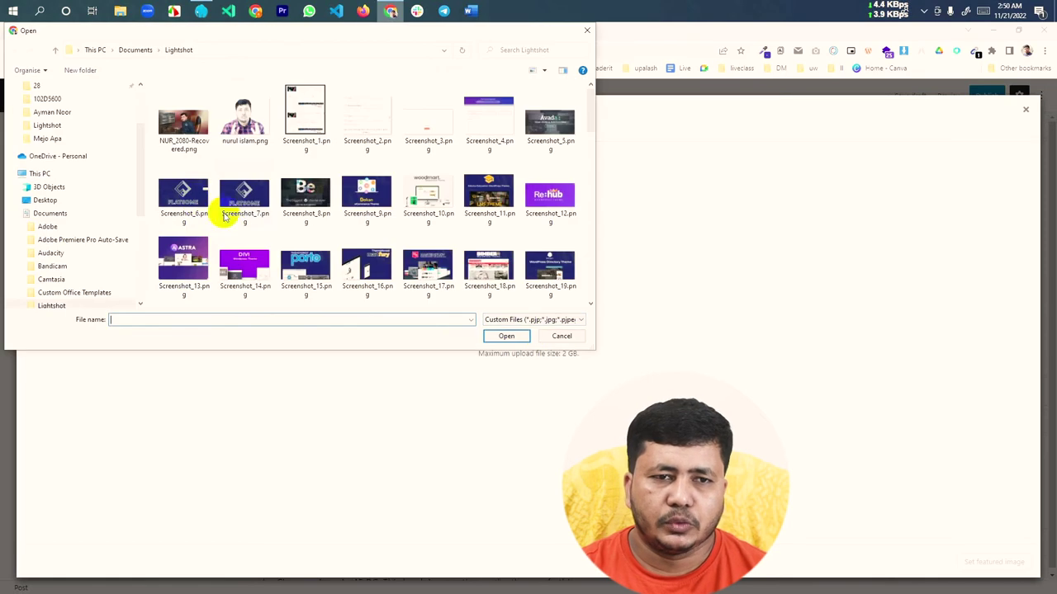
left_click(511, 336)
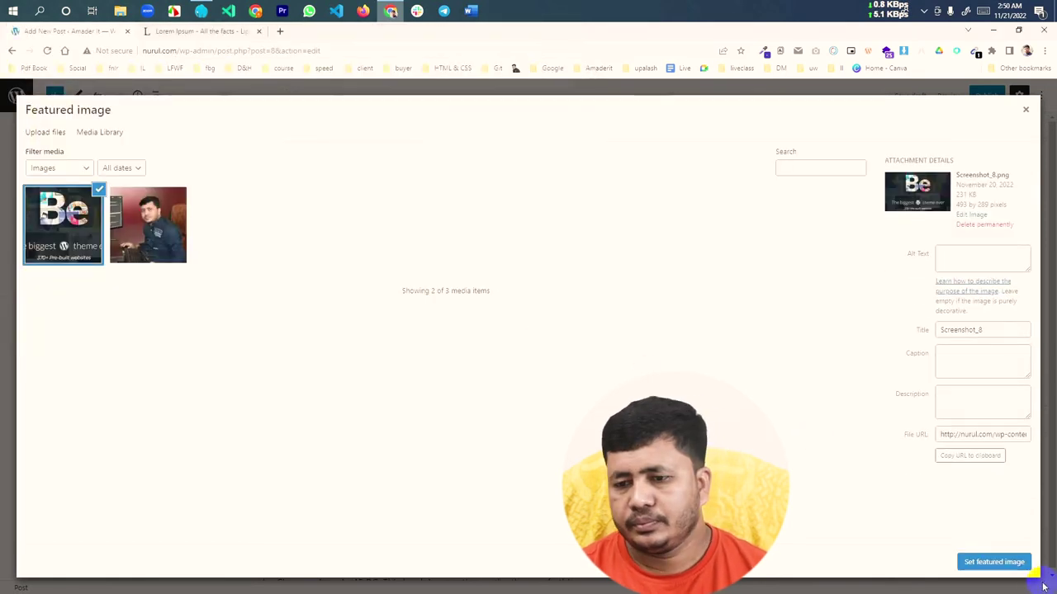
left_click(993, 562)
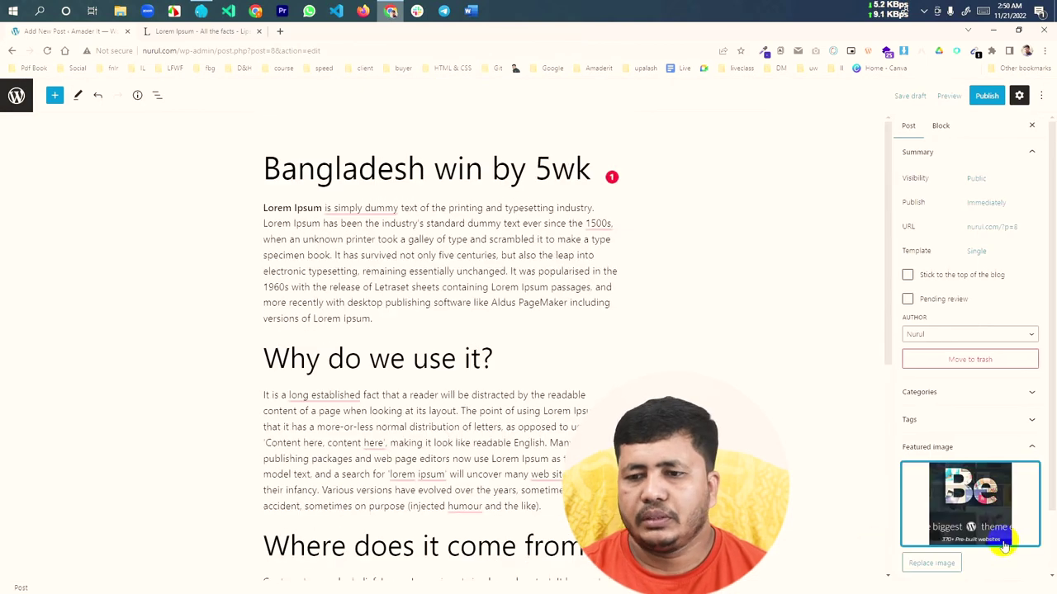
Publish the "Bangladesh win by 5wk" post and open its live page.
left_click(988, 97)
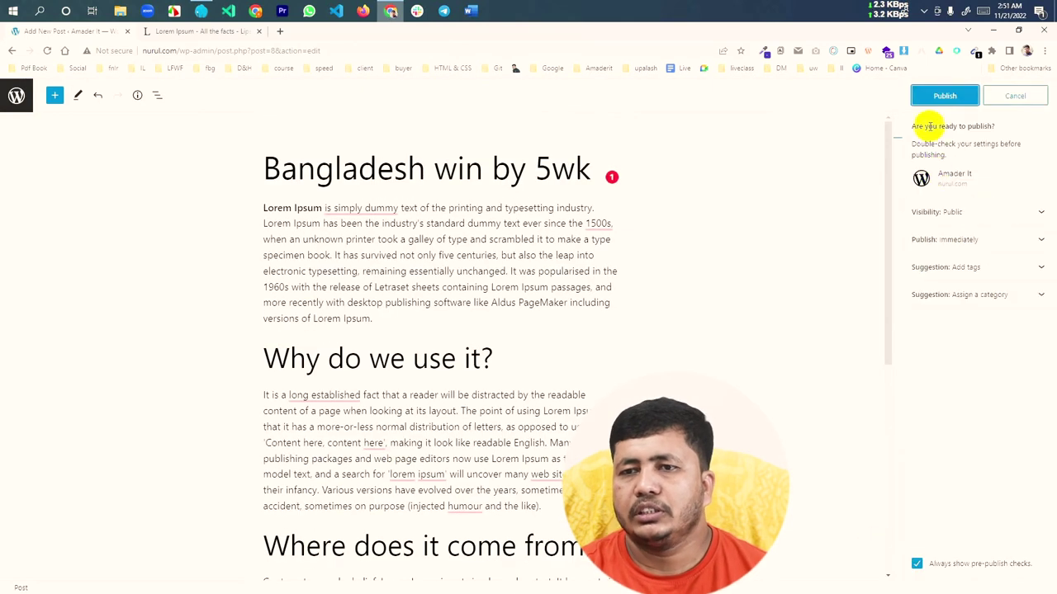
left_click(948, 98)
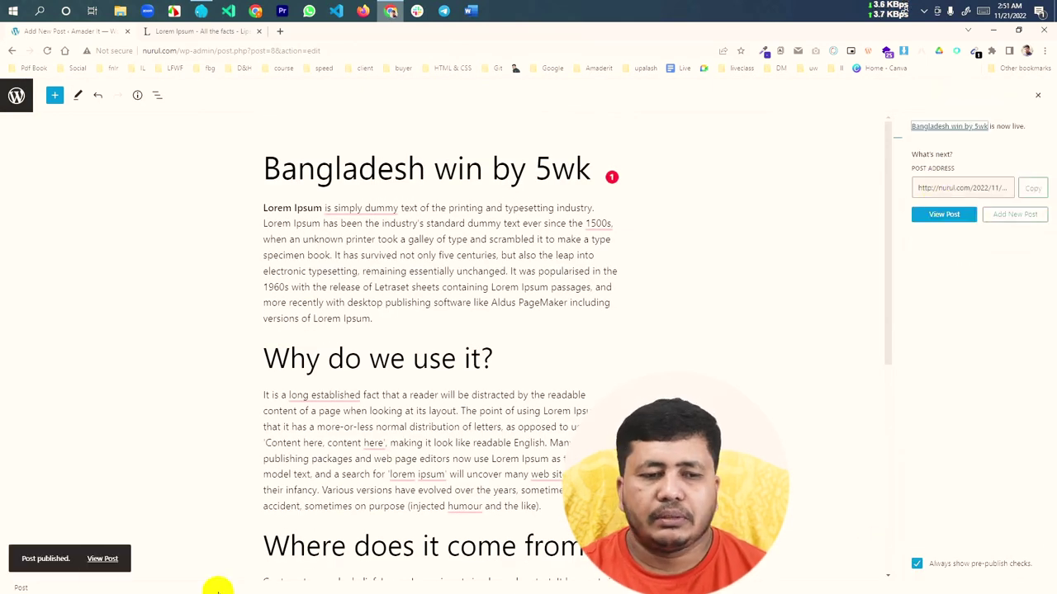
left_click(104, 559)
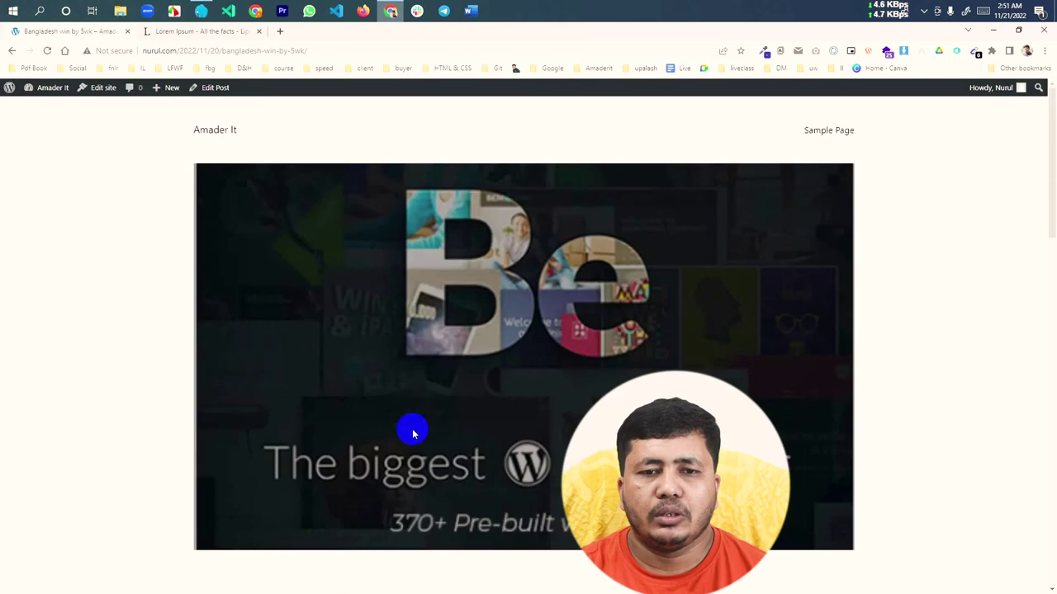
Examine the live post's featured image, body text and comment form, and return to the list of all posts.
scroll(385, 438, "down", 7)
scroll(355, 443, "down", 5)
scroll(354, 438, "up", 4)
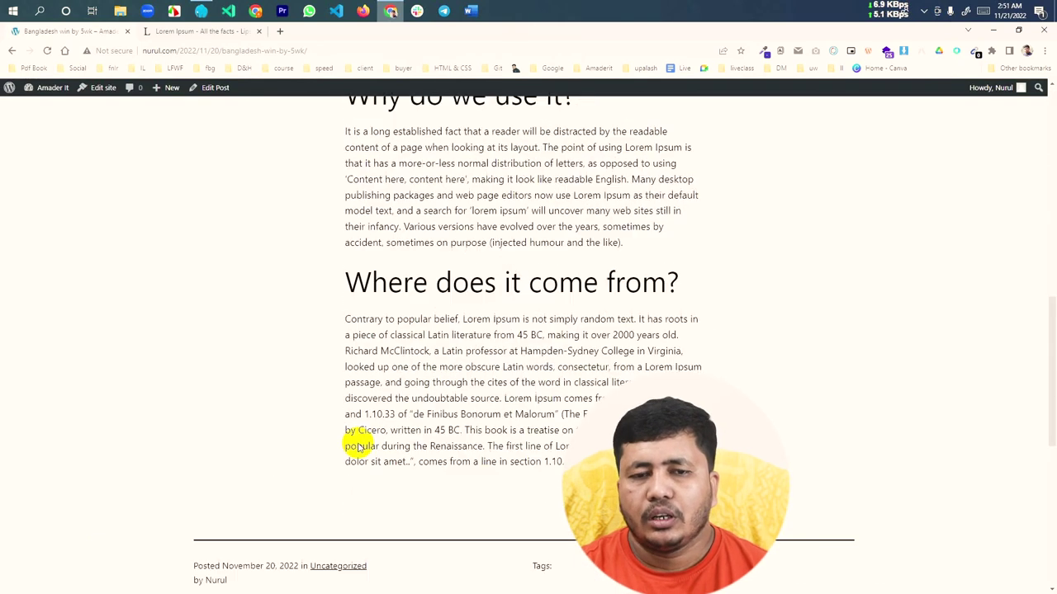
scroll(355, 448, "down", 3)
left_click(399, 549)
scroll(421, 504, "down", 3)
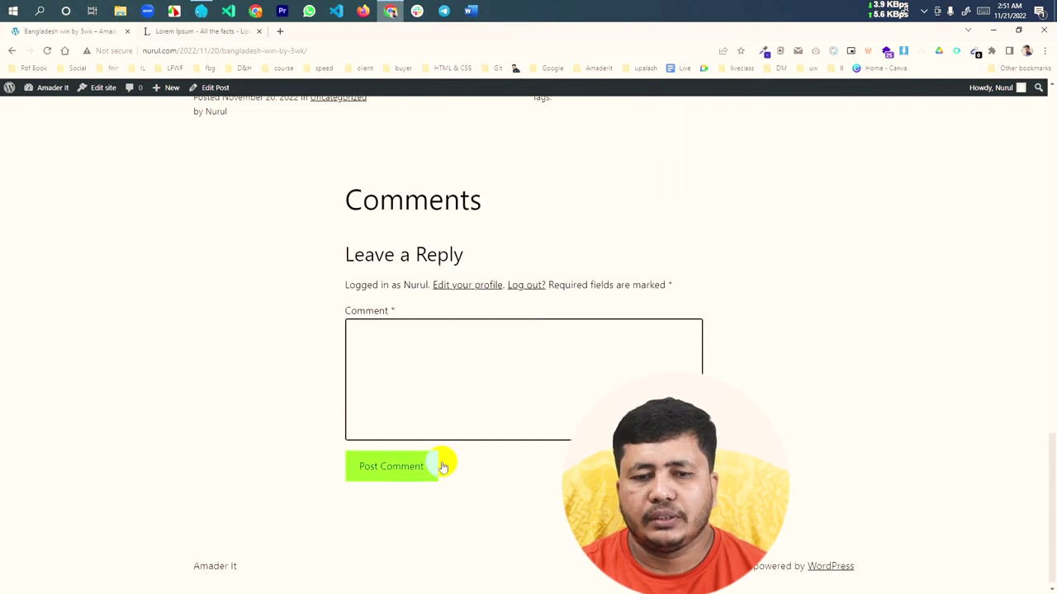
scroll(330, 433, "up", 3)
scroll(306, 424, "up", 11)
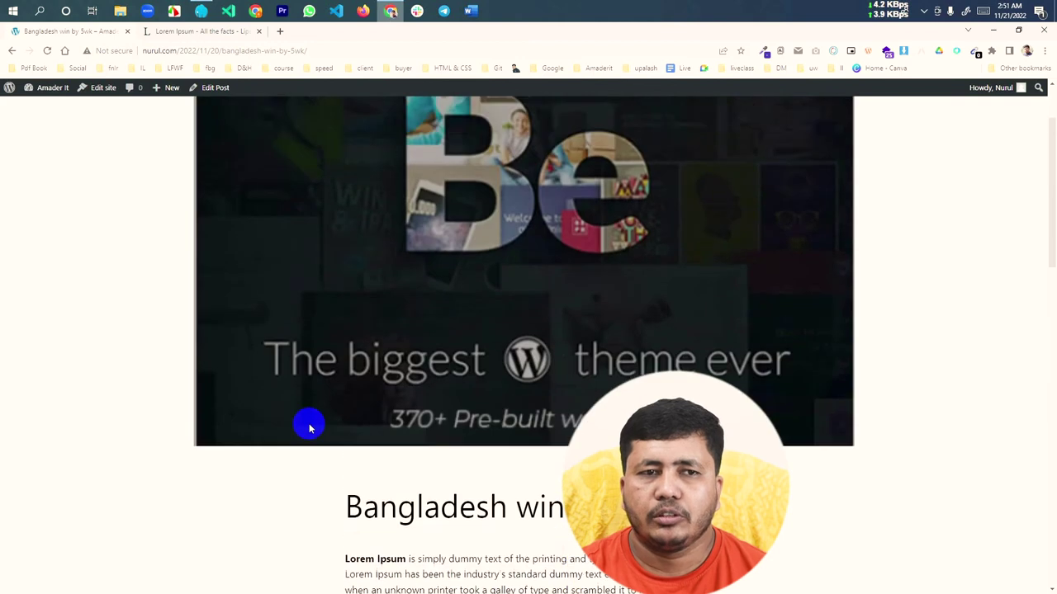
left_click(11, 52)
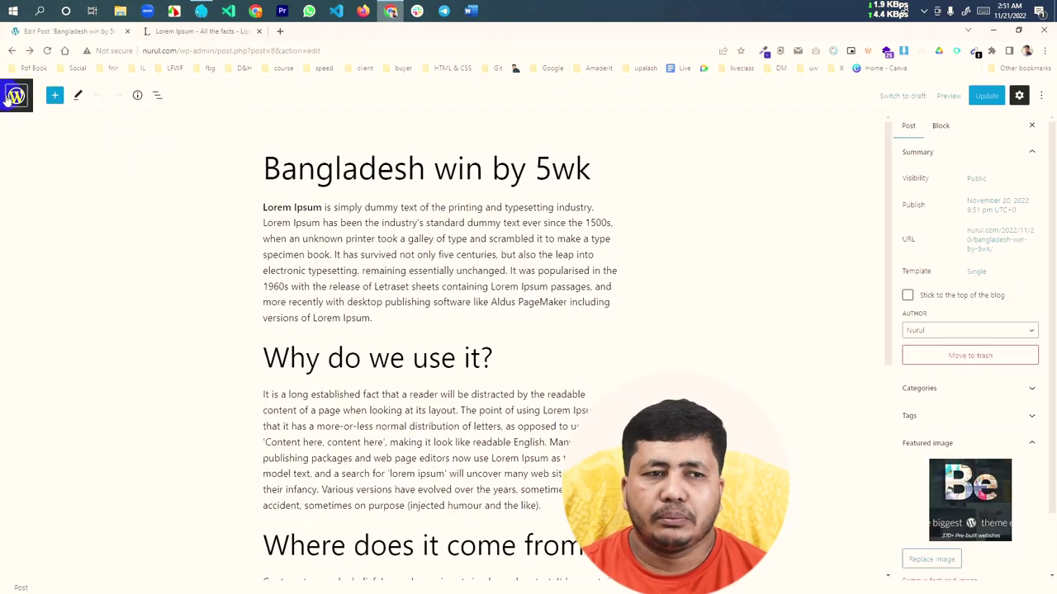
left_click(13, 95)
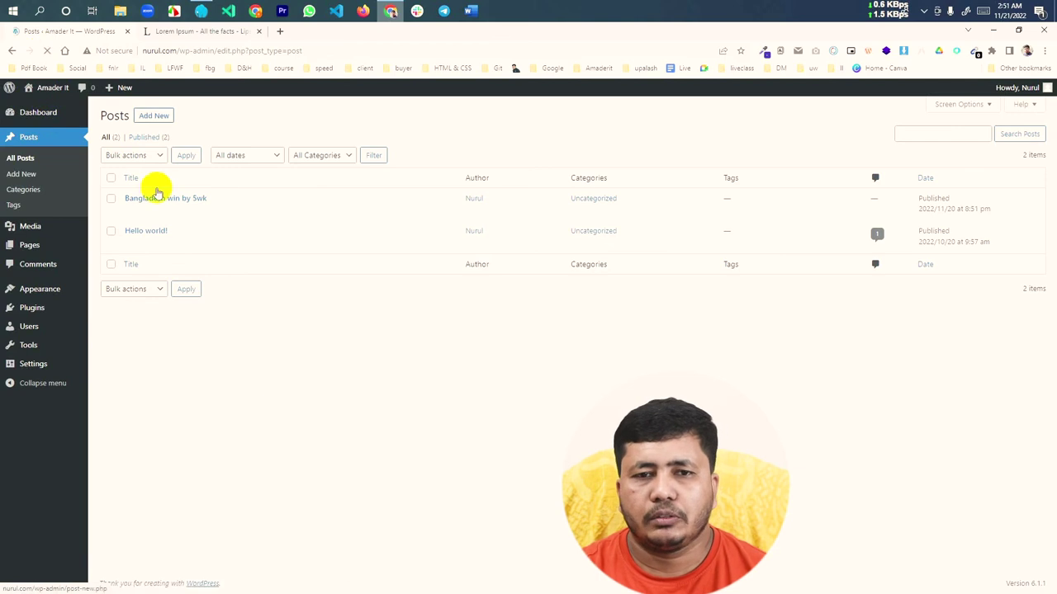
Review the Quick Edit fields of the "Bangladesh win by 5wk" post and update it without changing anything.
mouse_move(170, 205)
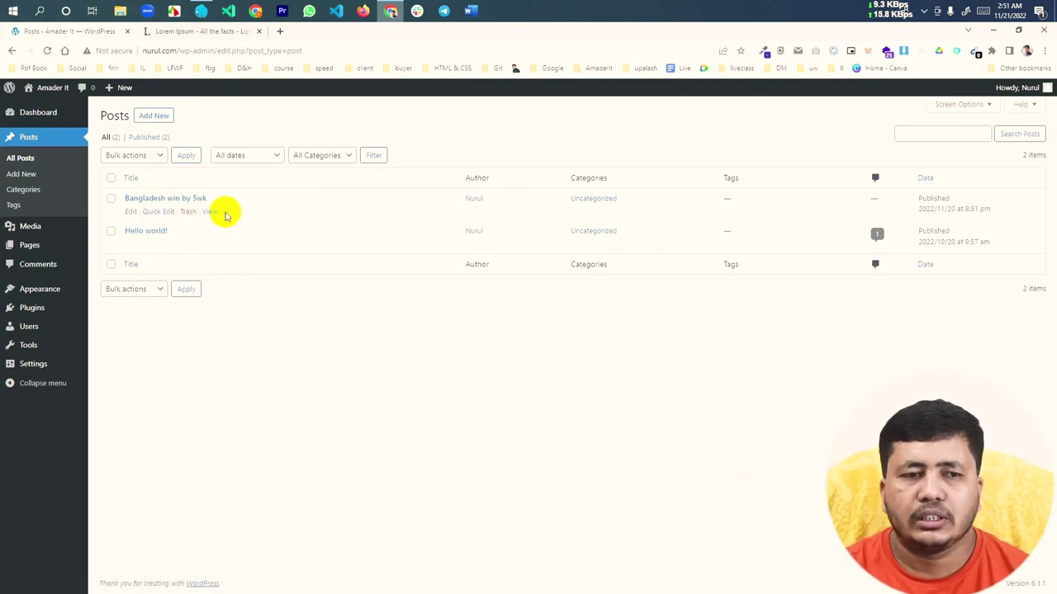
left_click(152, 213)
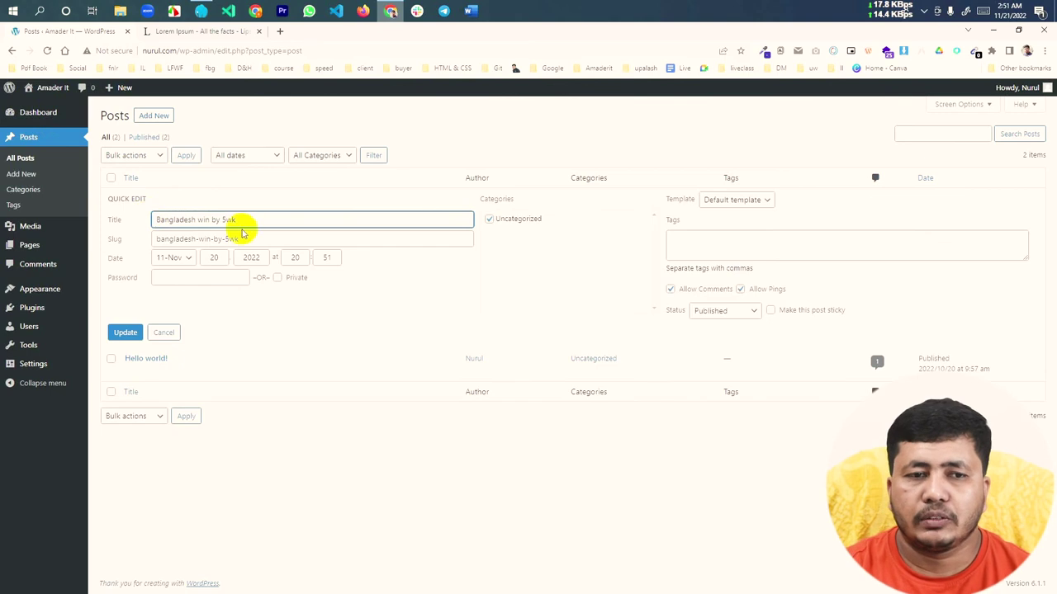
left_click_drag(254, 222, 155, 219)
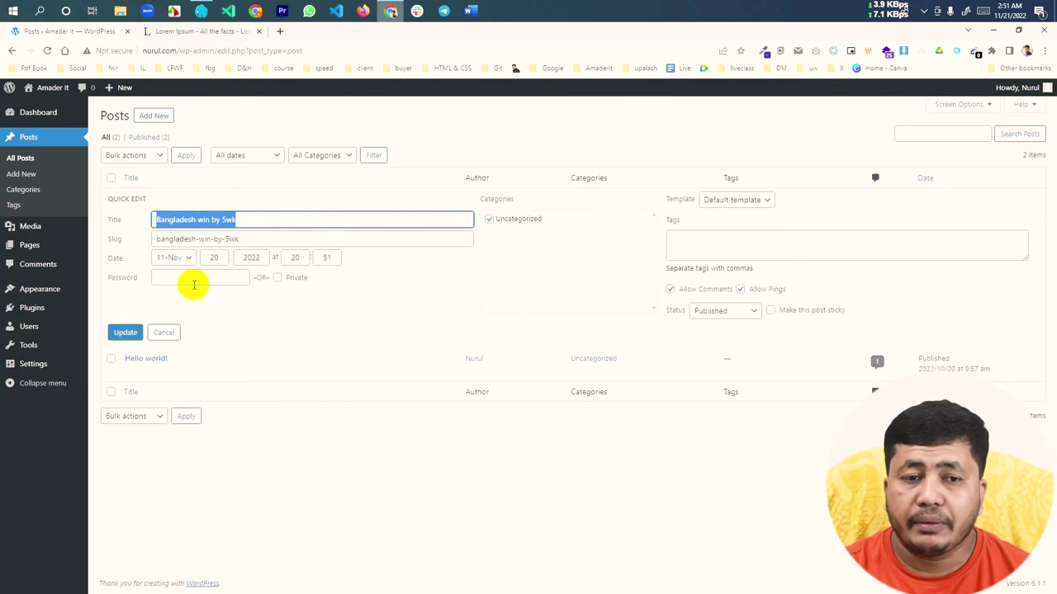
left_click(275, 217)
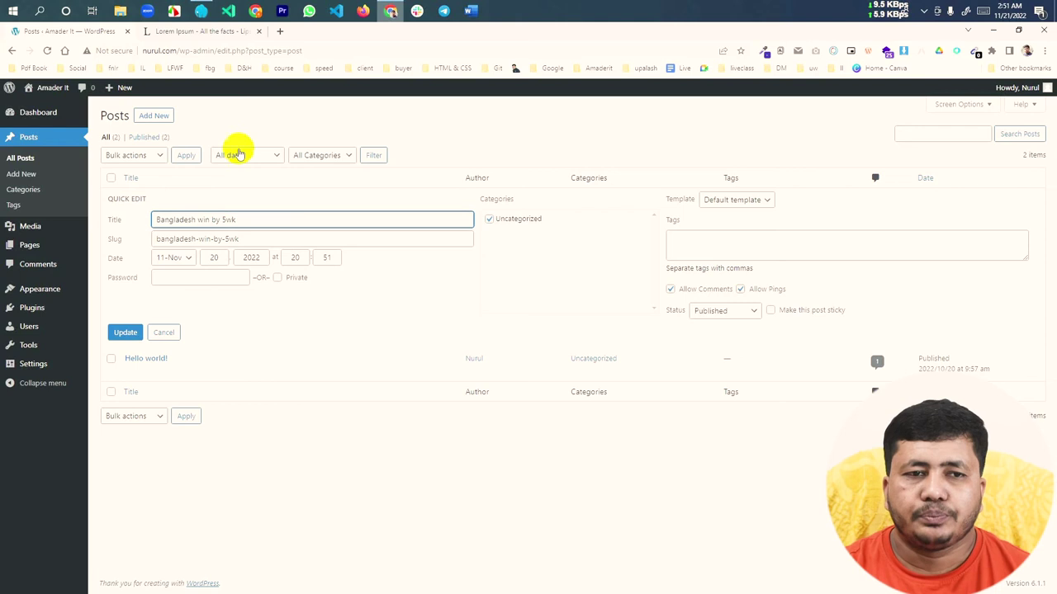
left_click(138, 333)
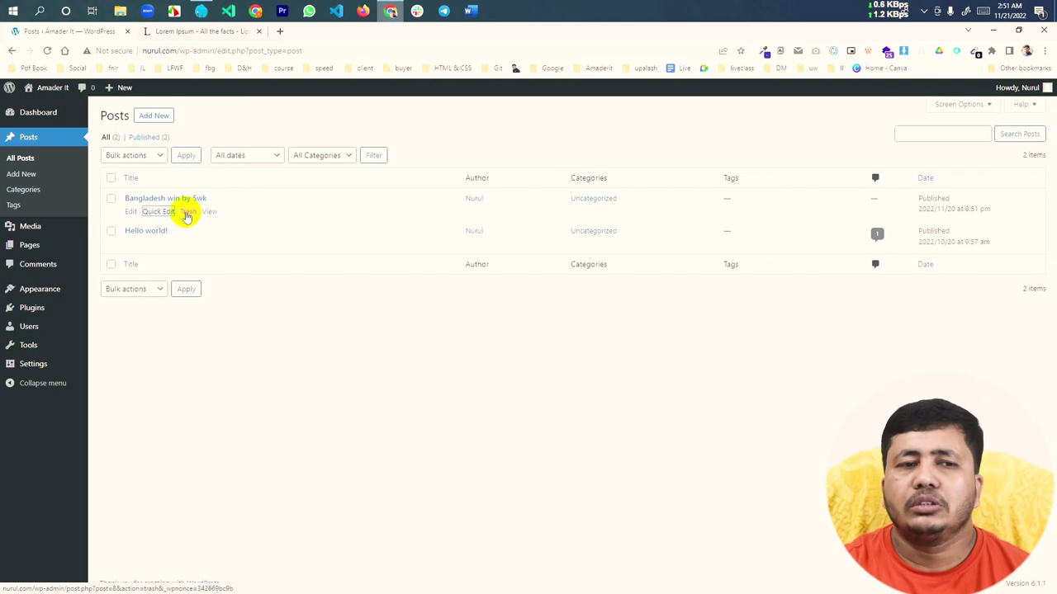
Move the "Bangladesh win by 5wk" post to the trash and restore it from there.
left_click(187, 213)
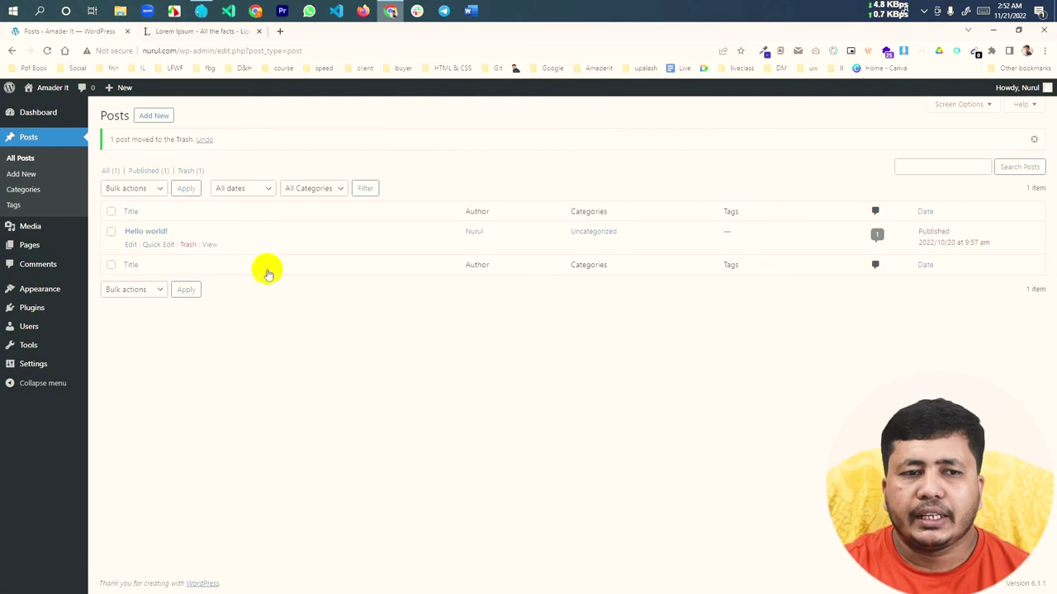
left_click(191, 171)
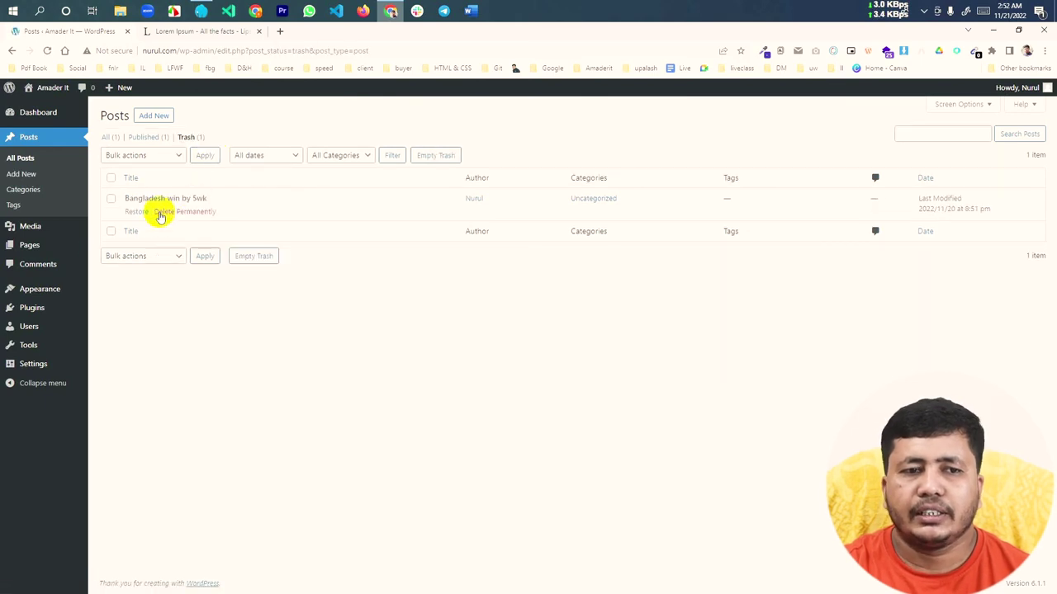
left_click(135, 210)
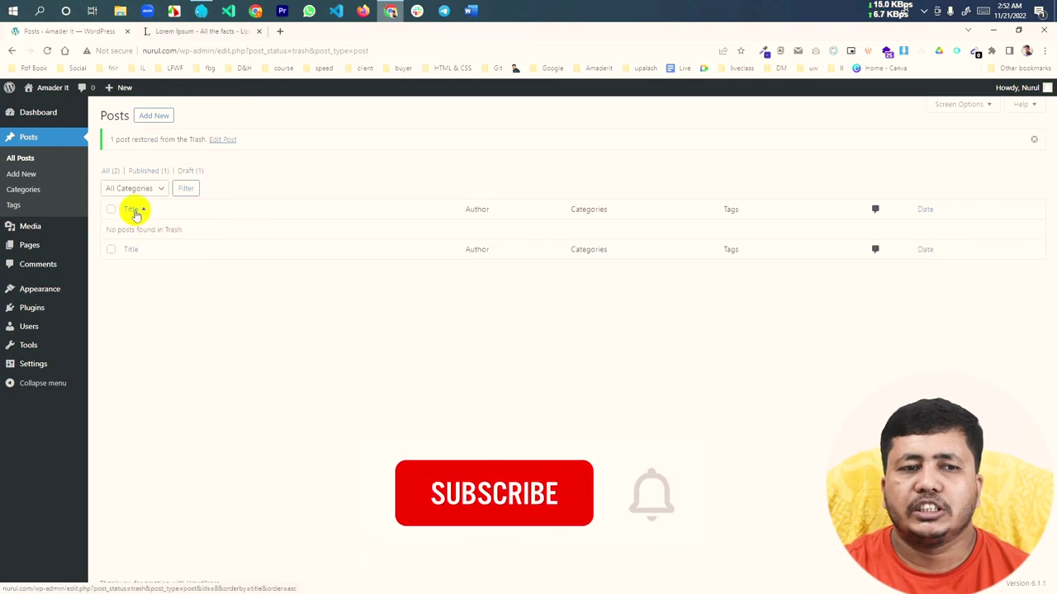
left_click(109, 171)
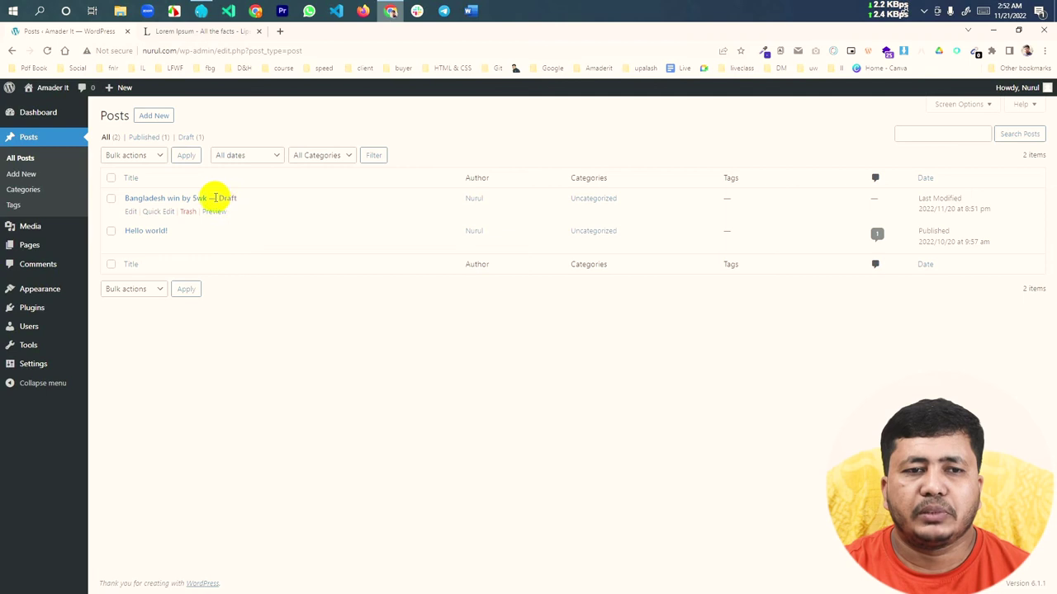
Reopen the restored "Bangladesh win by 5wk" draft in the editor and publish it again.
left_click_drag(214, 199, 294, 203)
left_click(243, 198)
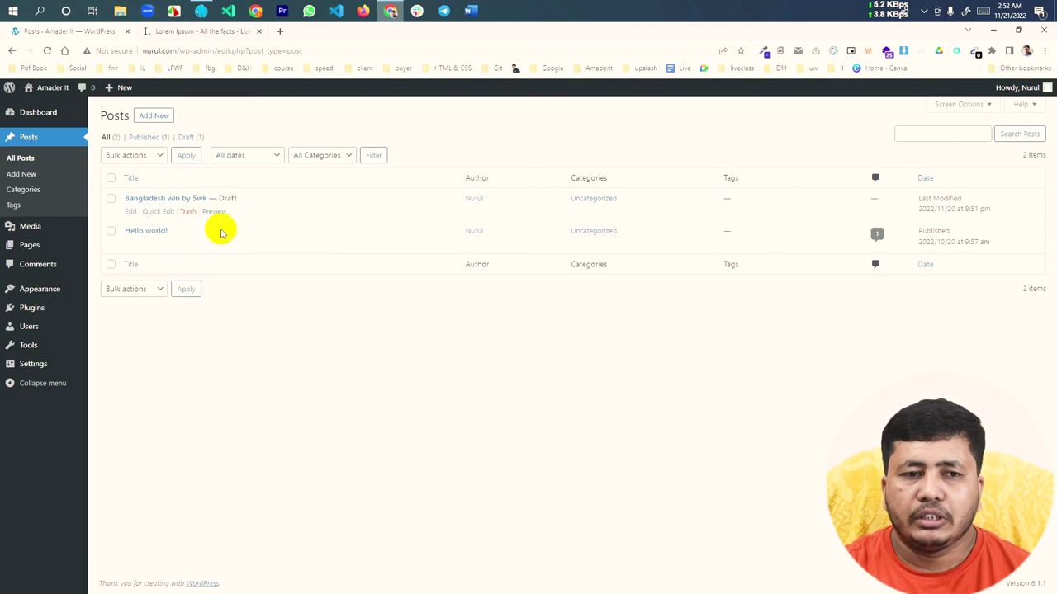
left_click(131, 213)
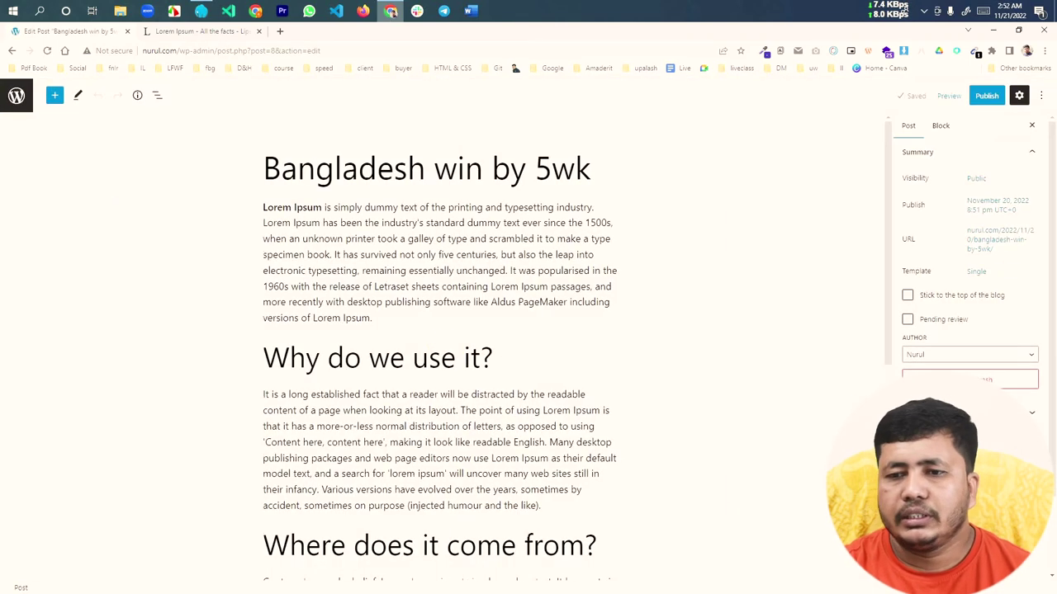
scroll(850, 401, "down", 3)
scroll(1039, 428, "down", 2)
scroll(967, 313, "up", 2)
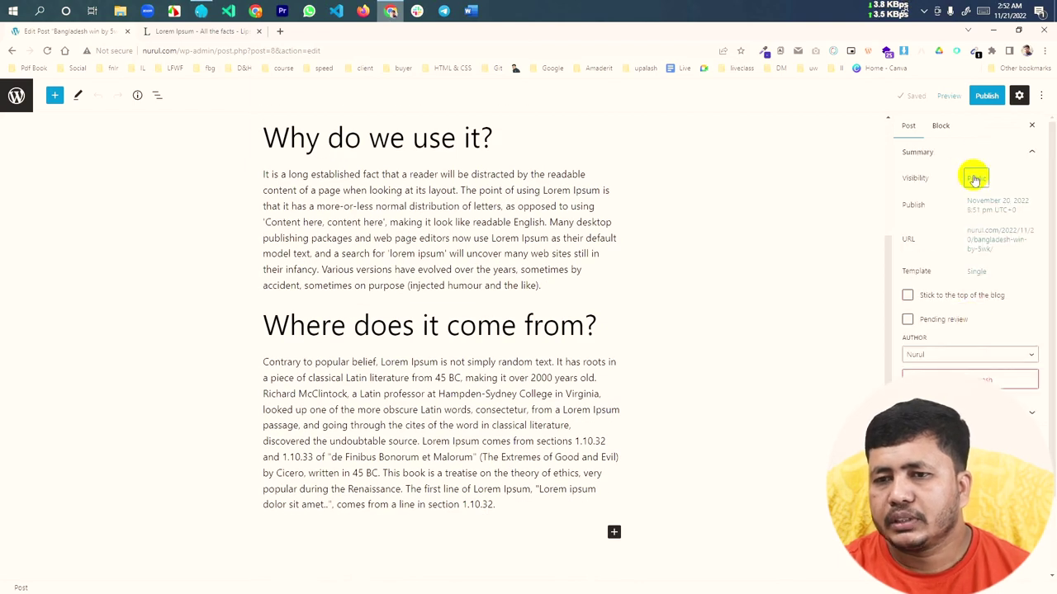
left_click(979, 97)
left_click(949, 95)
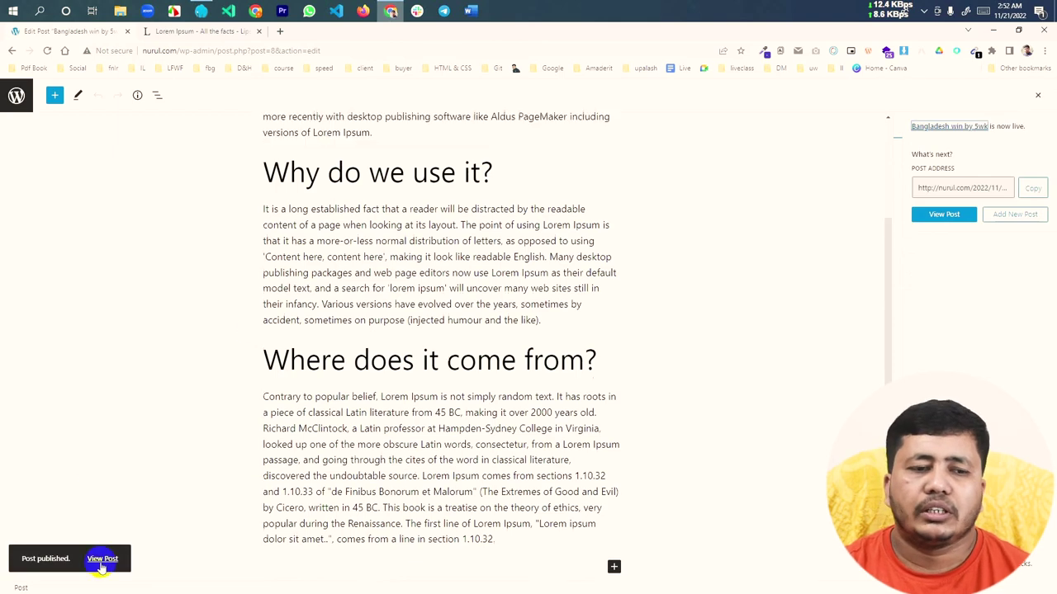
Check the republished post on its live page and in the editor, and return to the list of all posts.
left_click(101, 561)
scroll(347, 388, "down", 2)
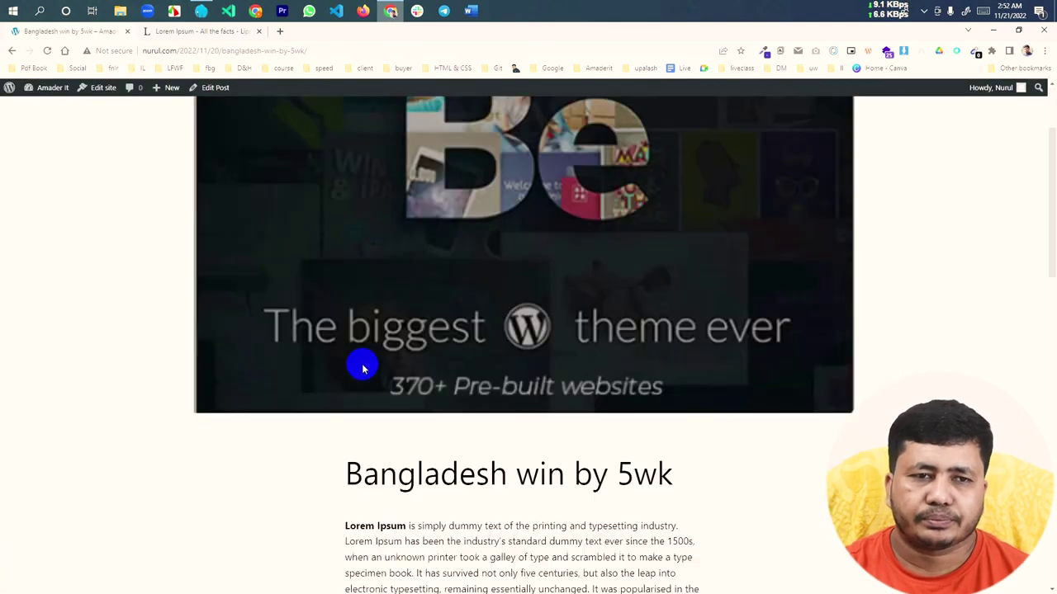
scroll(85, 129, "down", 2)
scroll(50, 82, "up", 1)
left_click(11, 50)
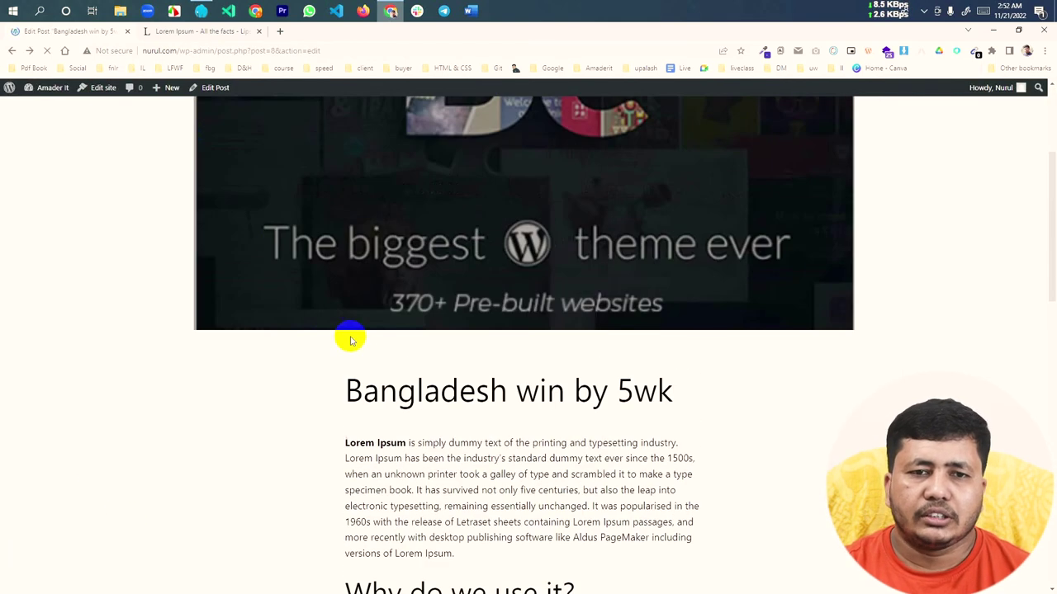
scroll(334, 389, "down", 3)
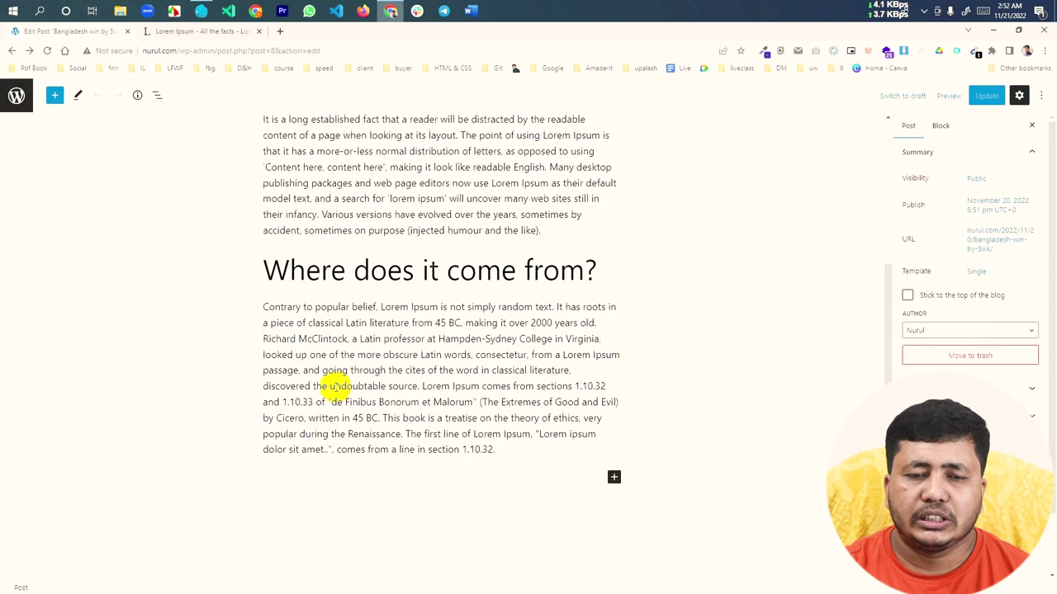
scroll(306, 361, "down", 1)
scroll(5, 207, "up", 5)
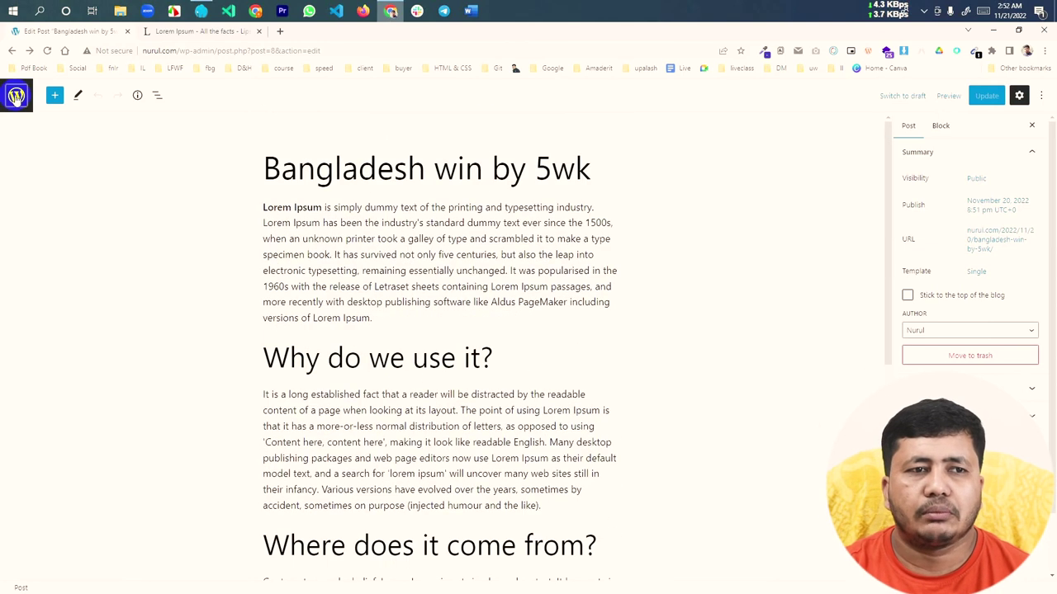
left_click(15, 96)
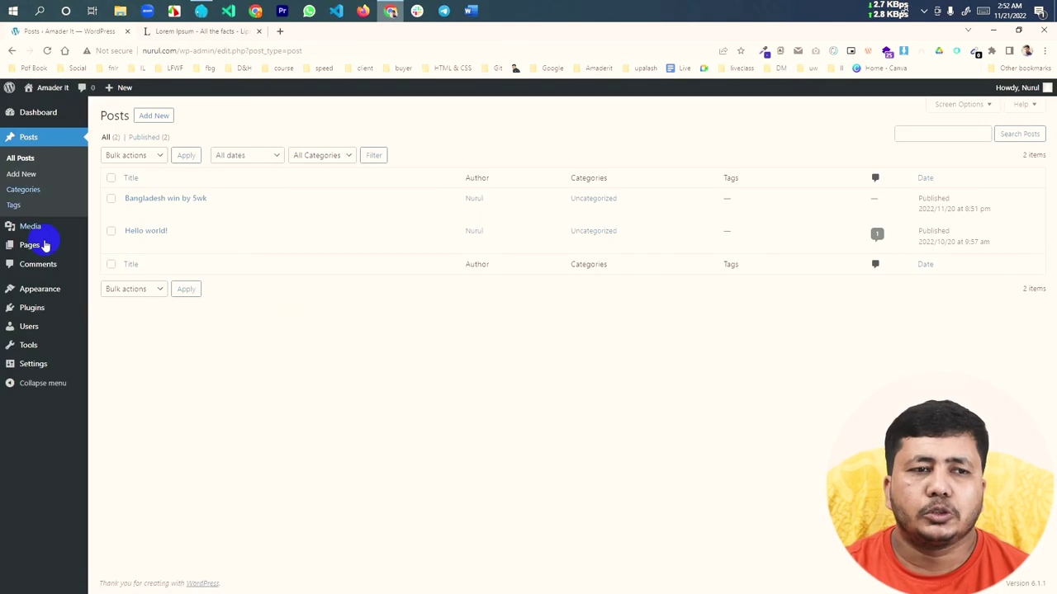
Leave the blank new post and create a post category named bangladesh.
mouse_move(70, 364)
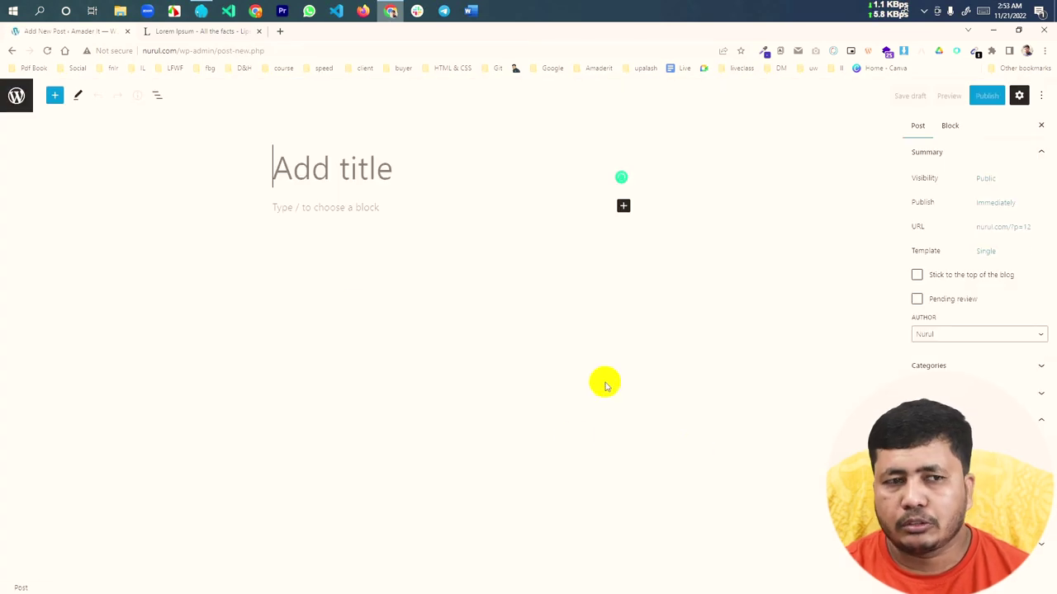
left_click(16, 96)
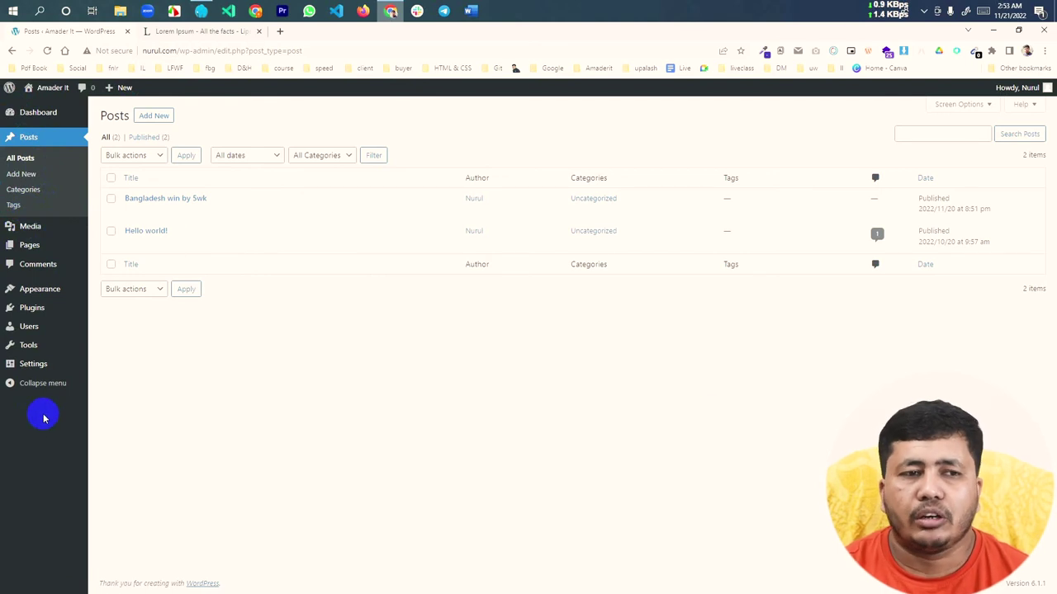
left_click(23, 190)
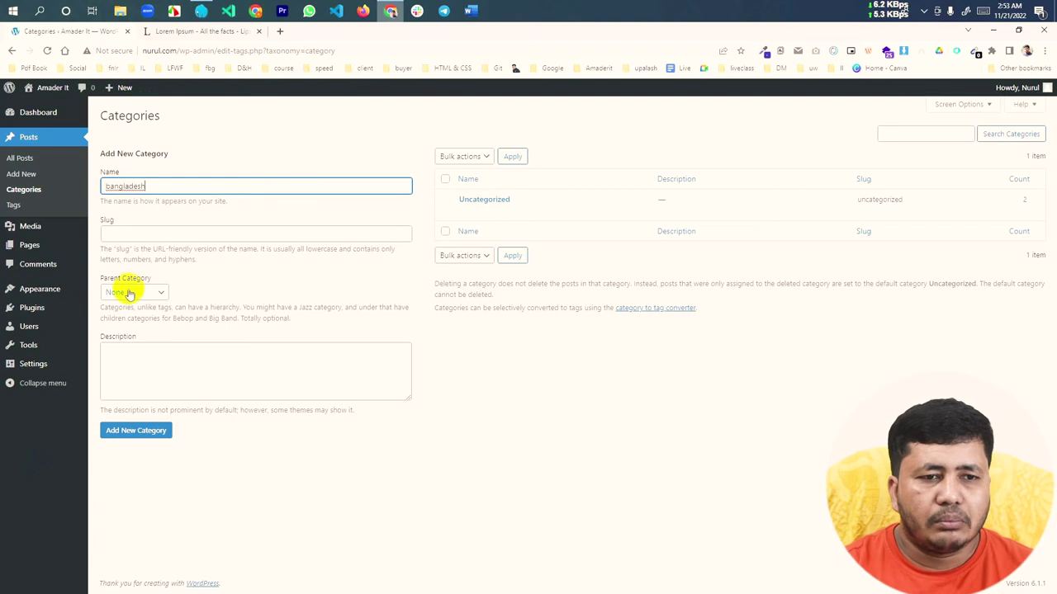
left_click(132, 430)
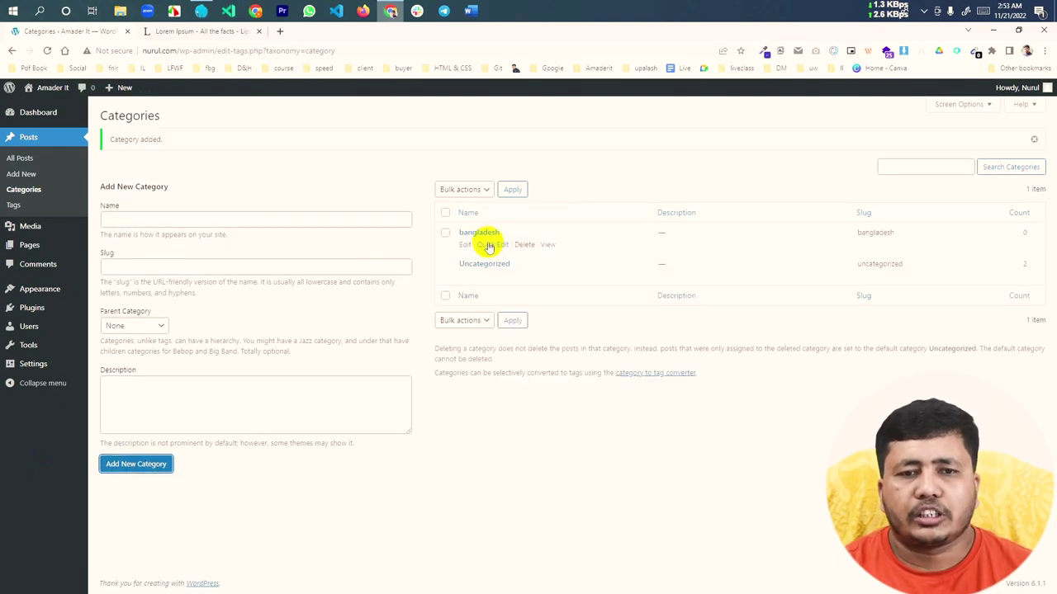
Fill in a new category named dhaka with bangladesh as its parent category.
left_click(122, 220)
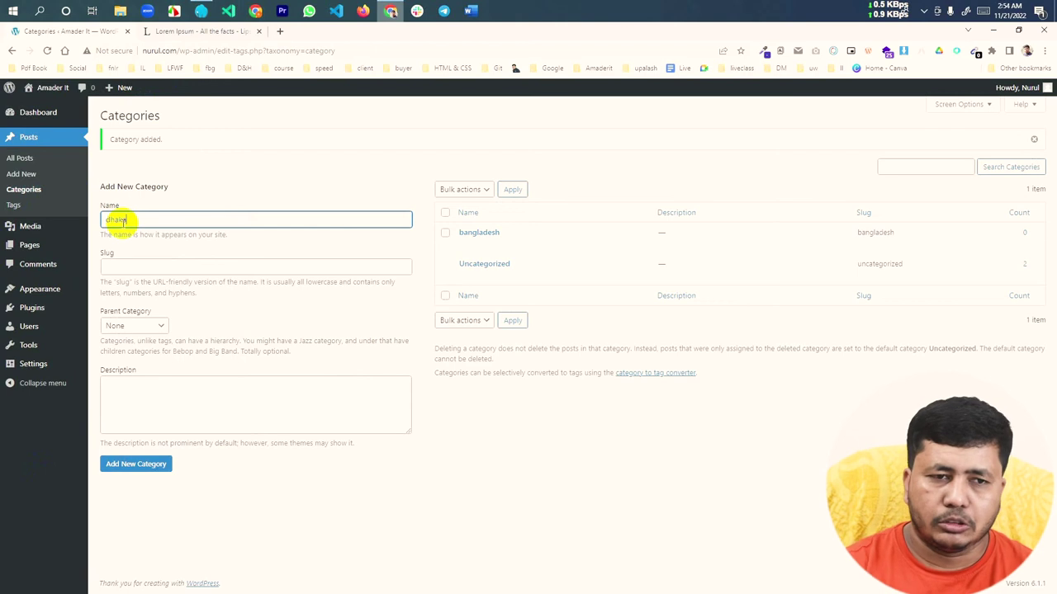
left_click(130, 330)
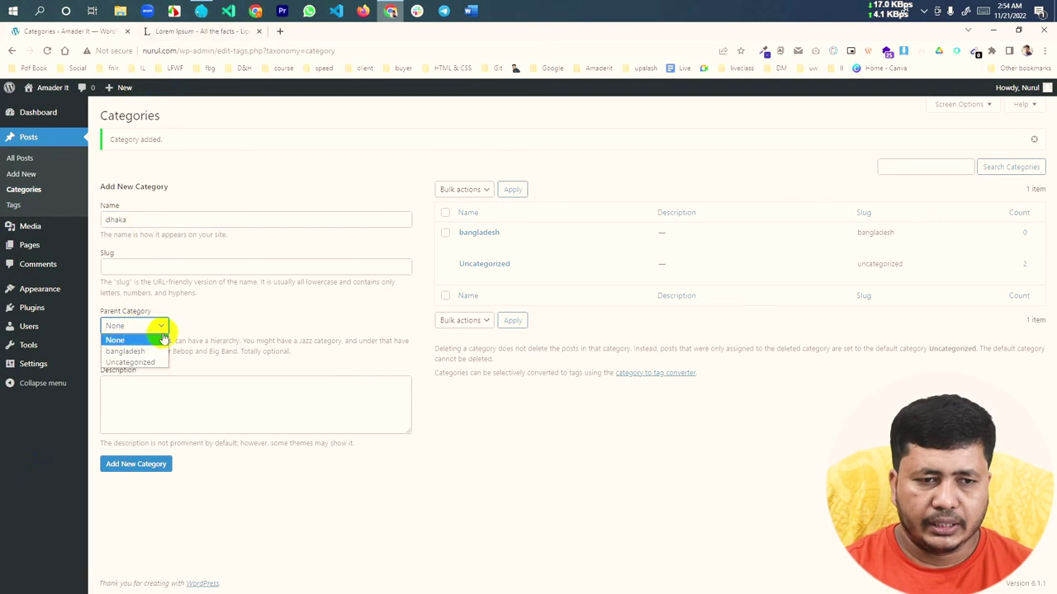
left_click(117, 350)
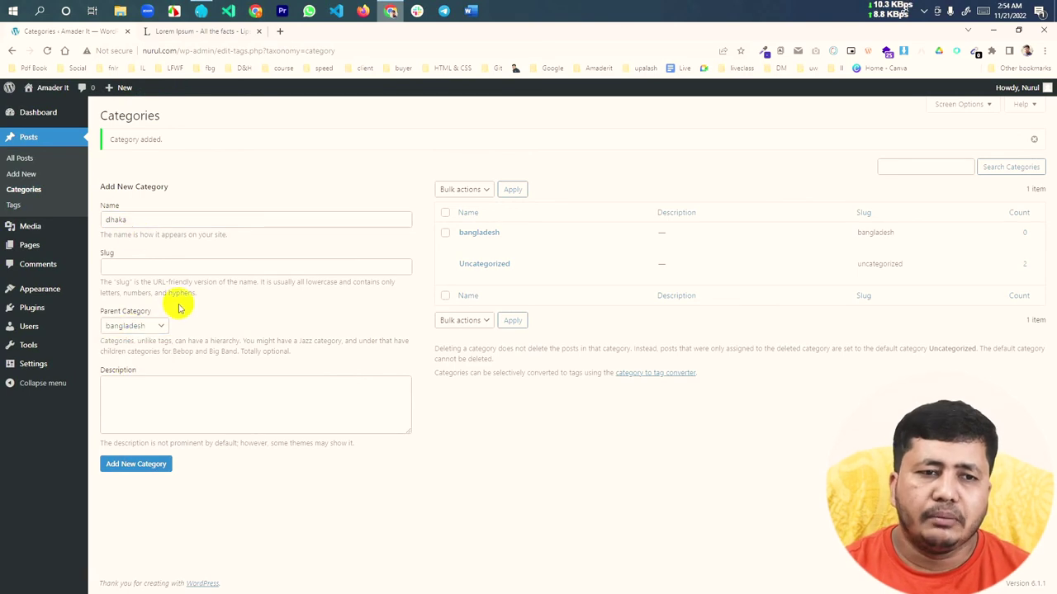
Examine the name, empty slug and parent settings of the new category and compare them with the page address.
left_click_drag(138, 219, 97, 213)
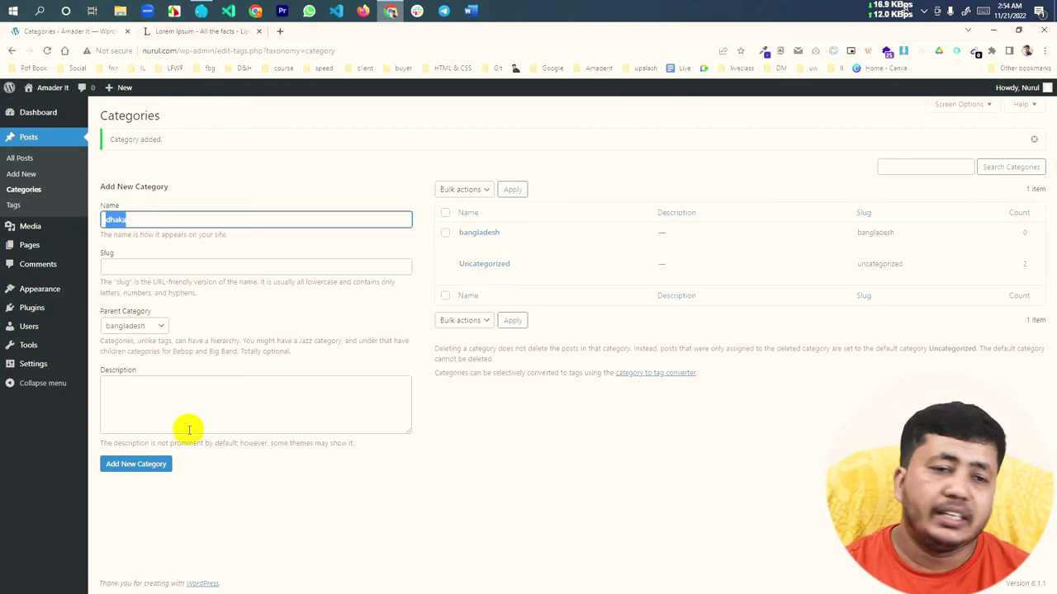
left_click(202, 318)
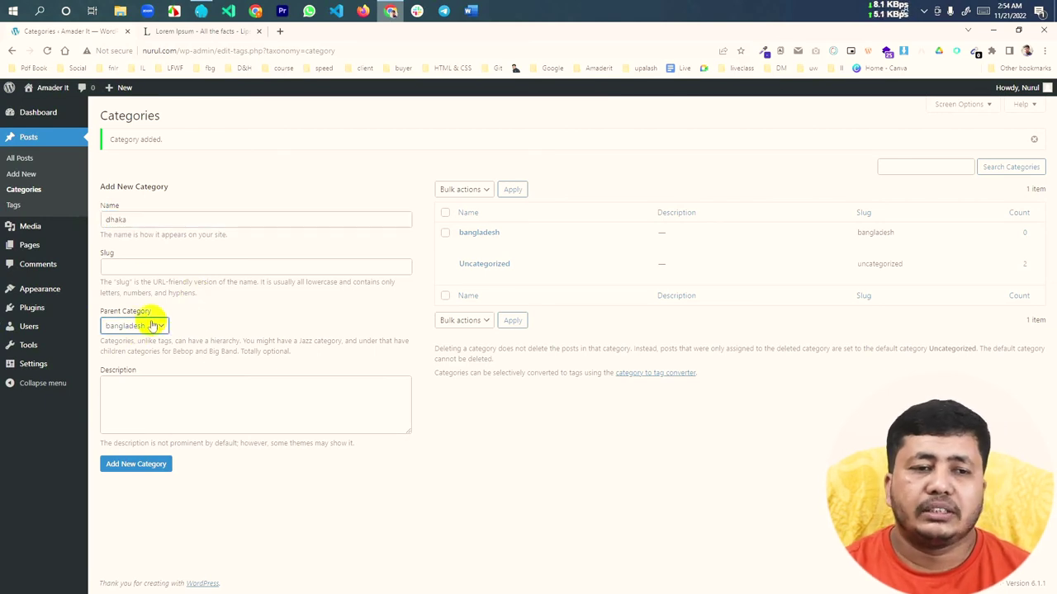
left_click(117, 267)
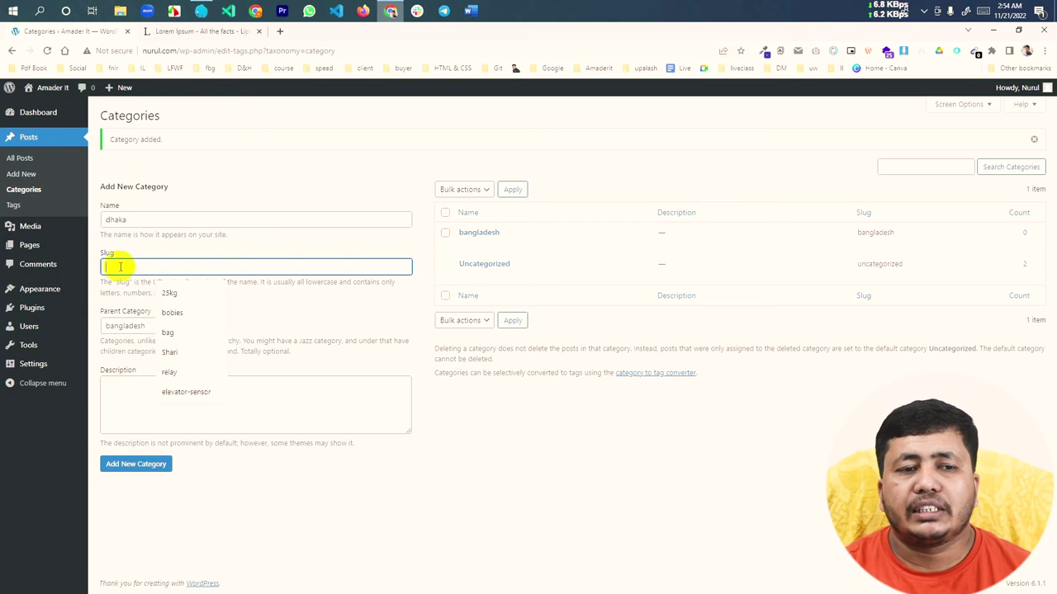
key("Escape")
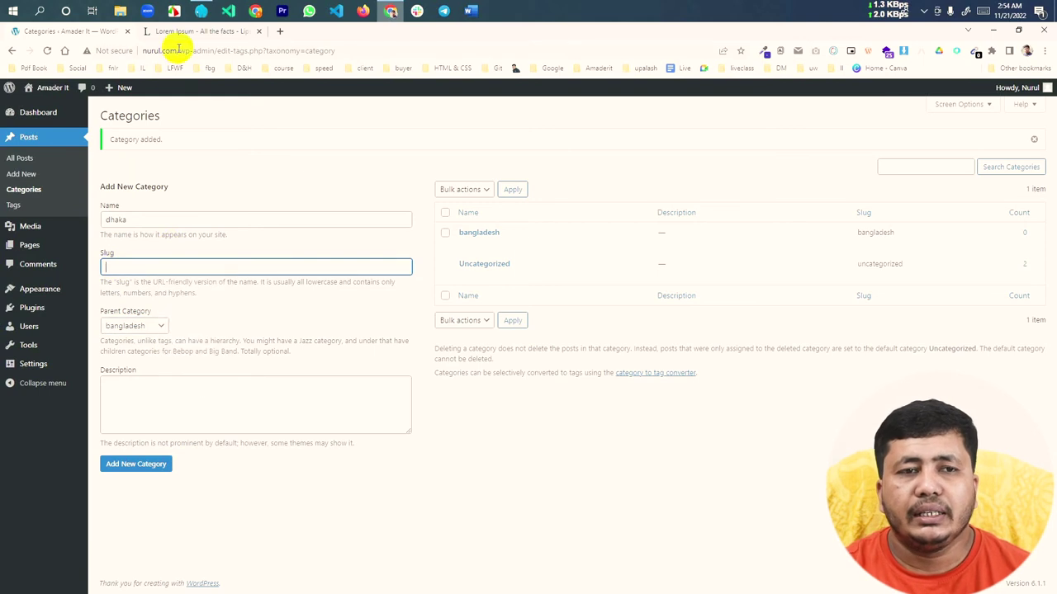
left_click_drag(181, 51, 385, 42)
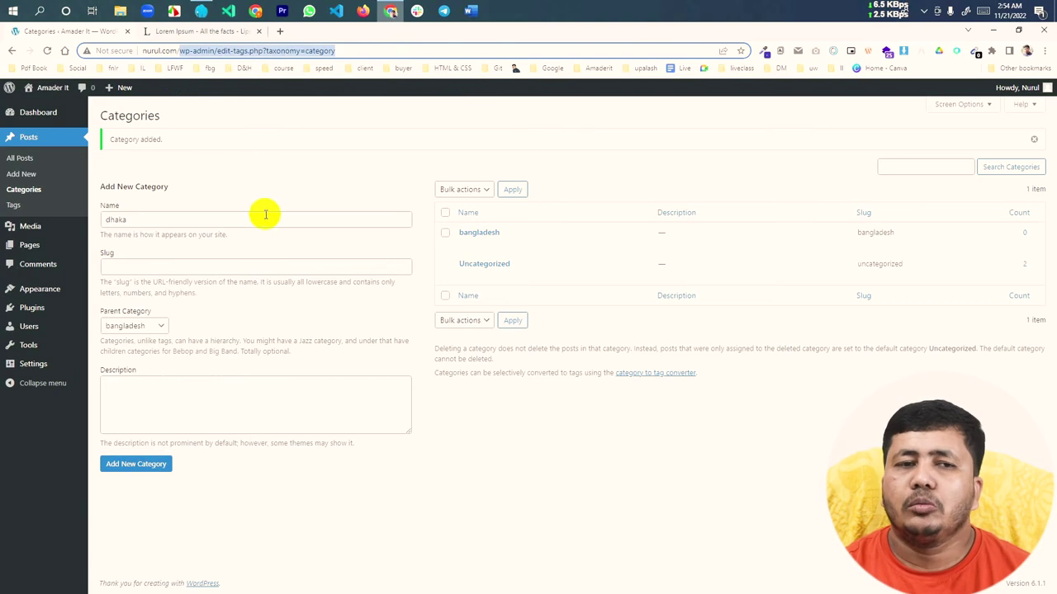
left_click(250, 191)
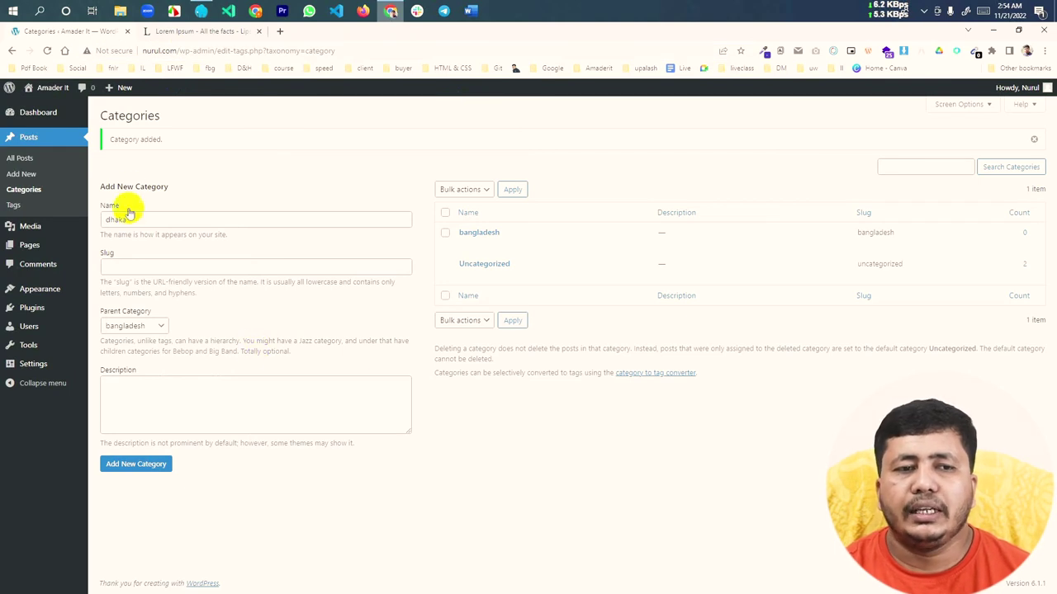
left_click_drag(132, 220, 100, 221)
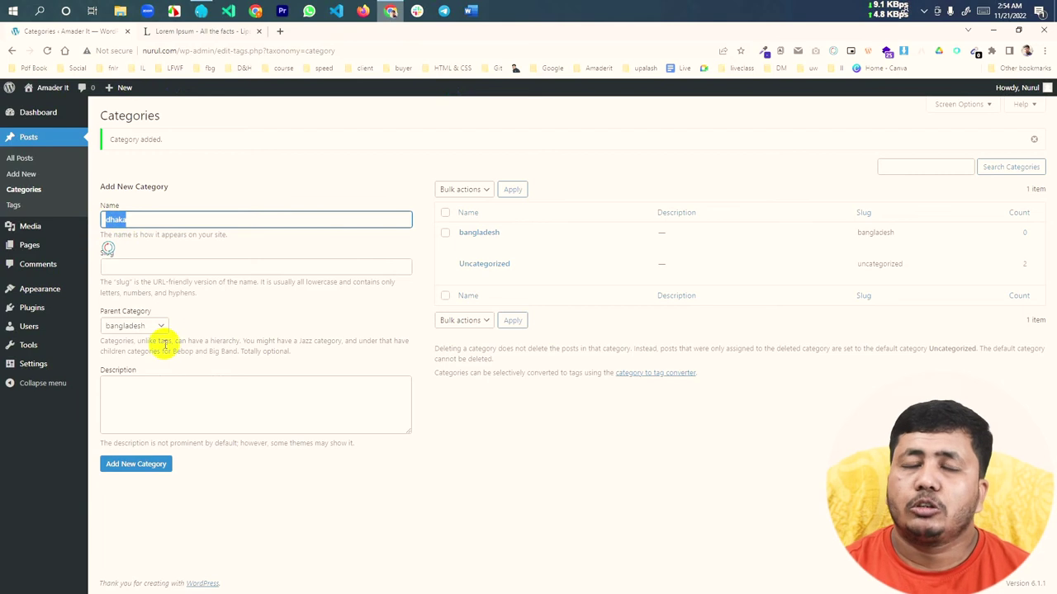
left_click(222, 309)
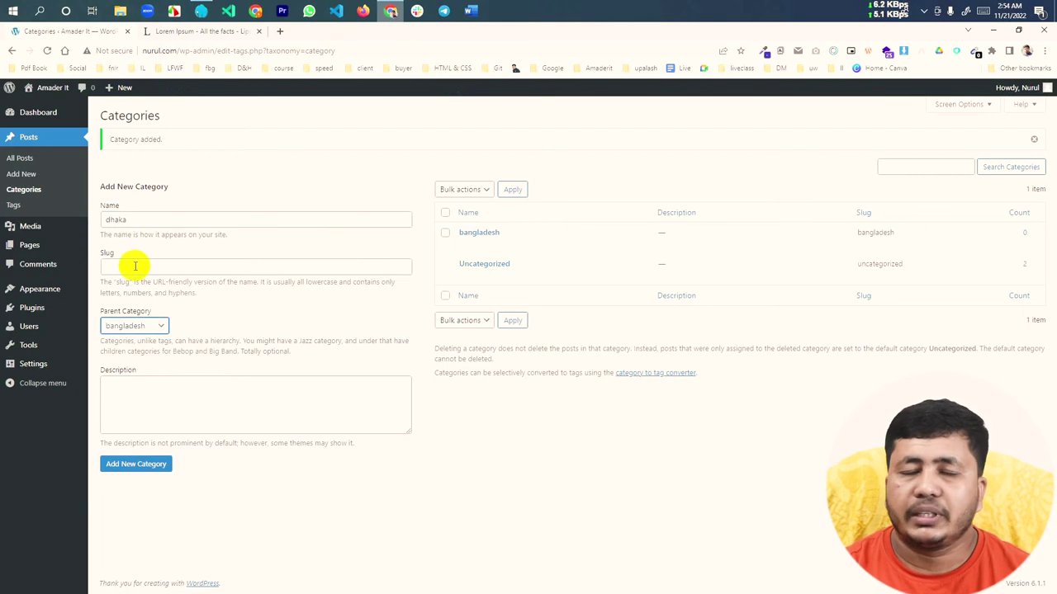
double_click(130, 219)
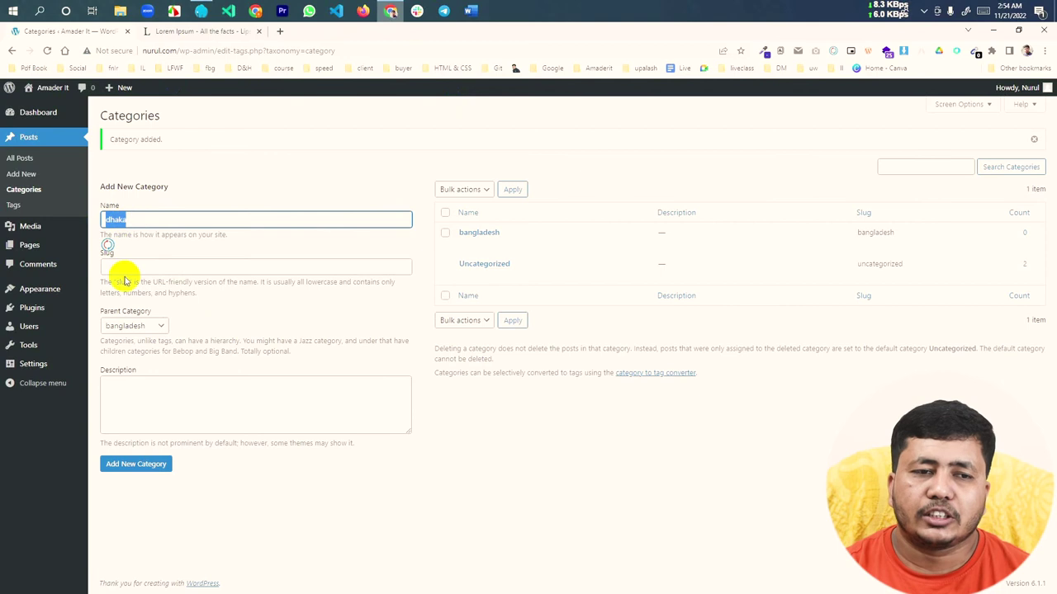
left_click(127, 267)
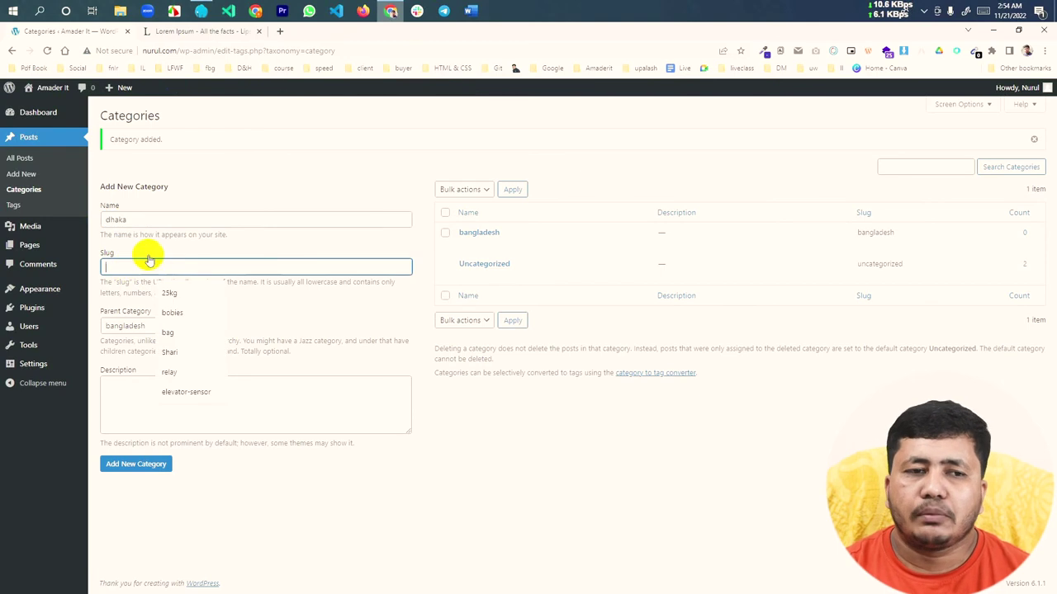
Capitalise the new category's name as Dhaka and add it to the category list.
left_click(112, 219)
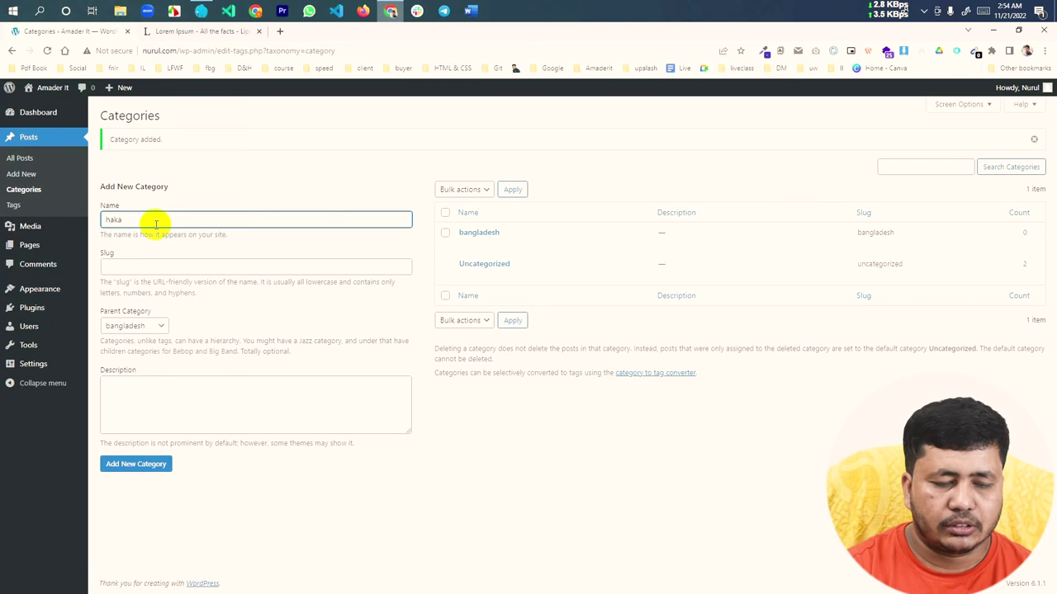
left_click(135, 464)
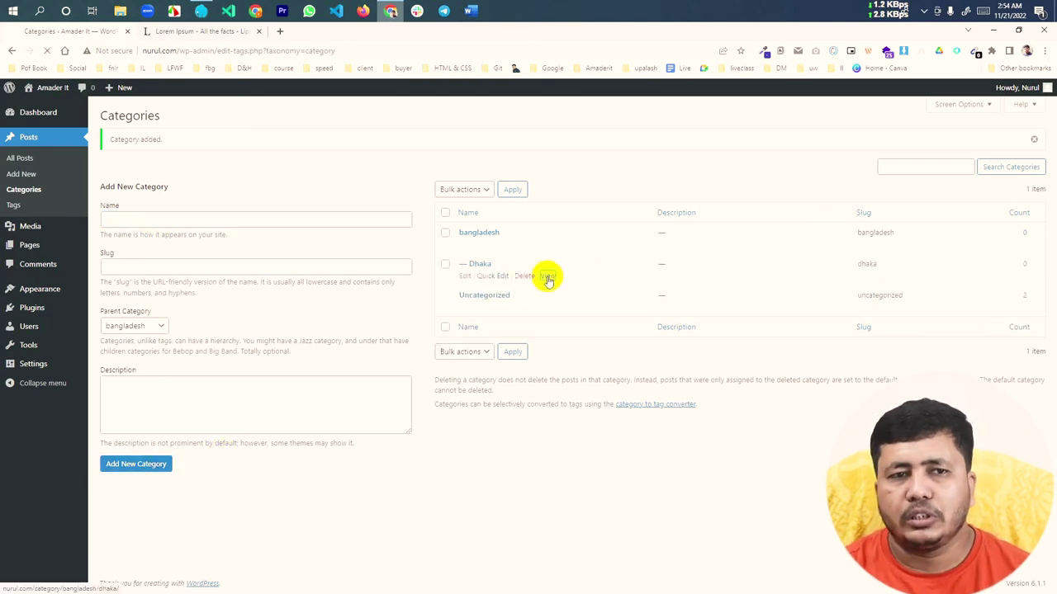
View the Dhaka category's live page, examine the parts of its address, and return to the refreshed category list.
left_click(547, 276)
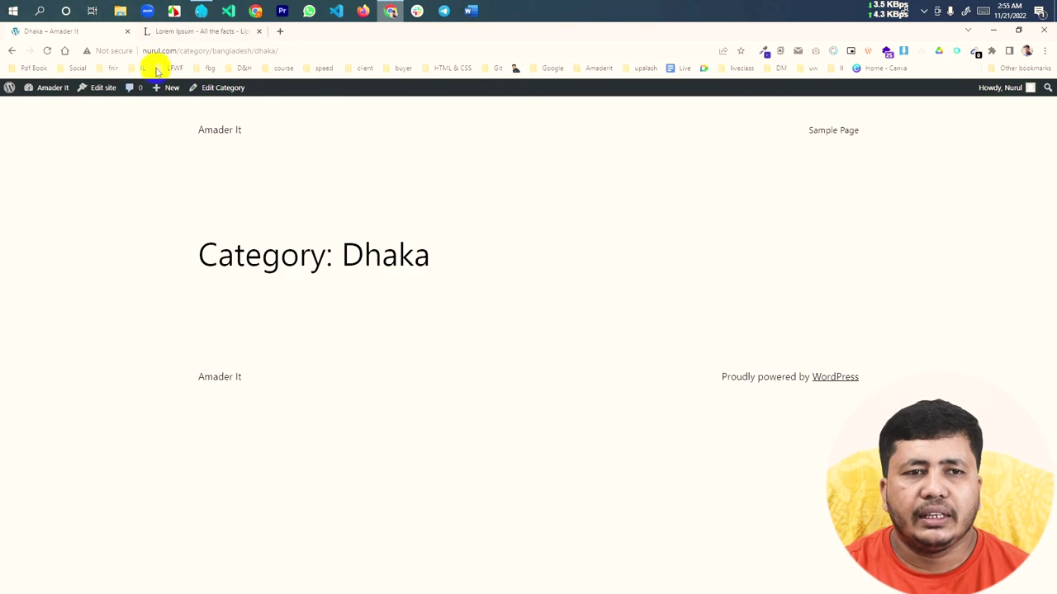
left_click_drag(184, 49, 211, 52)
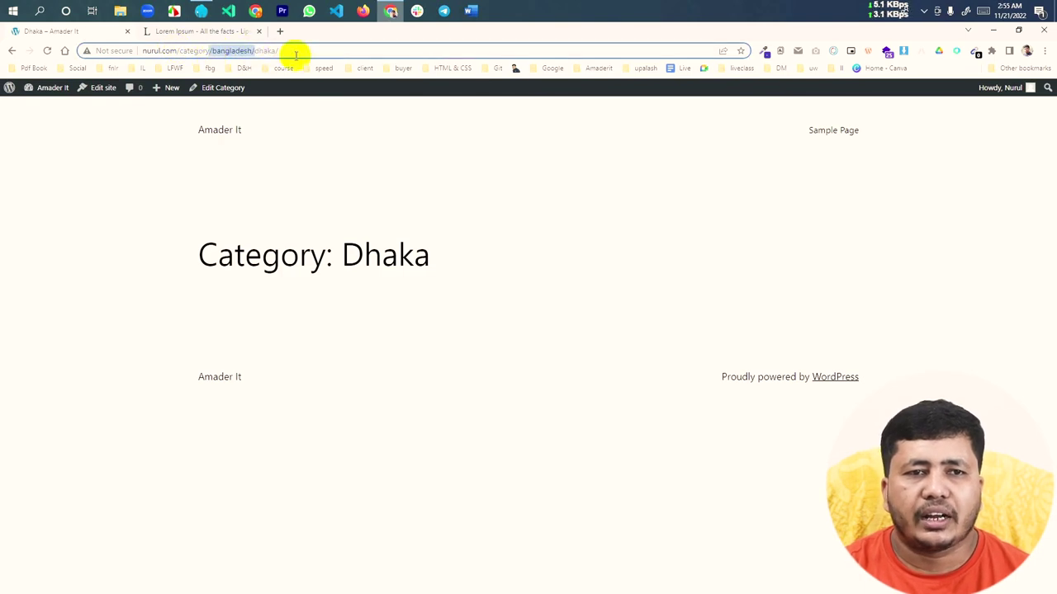
left_click_drag(295, 51, 257, 51)
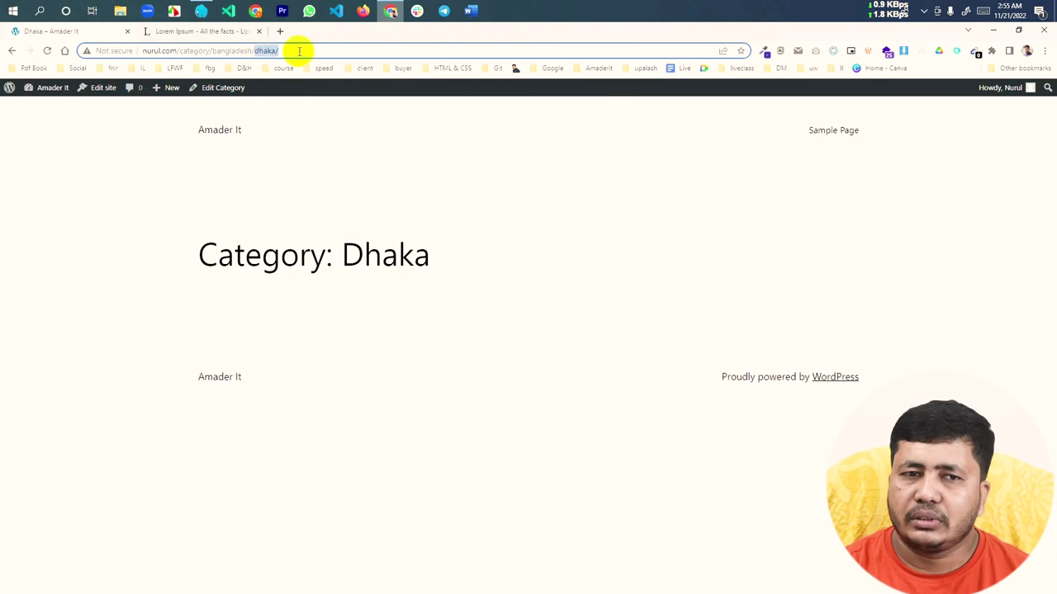
left_click_drag(298, 50, 142, 50)
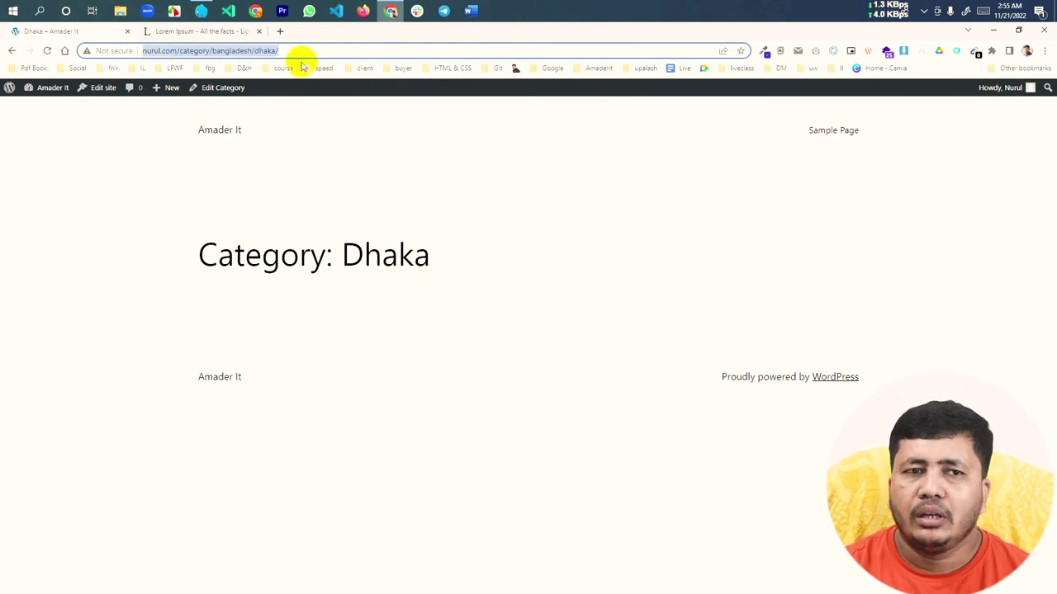
left_click_drag(299, 52, 255, 50)
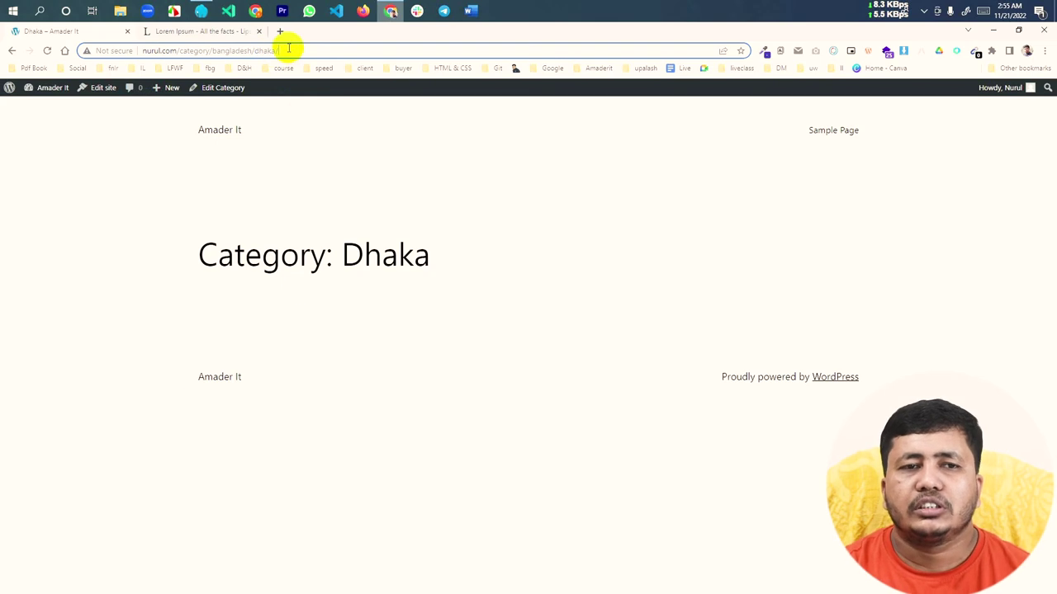
left_click(12, 50)
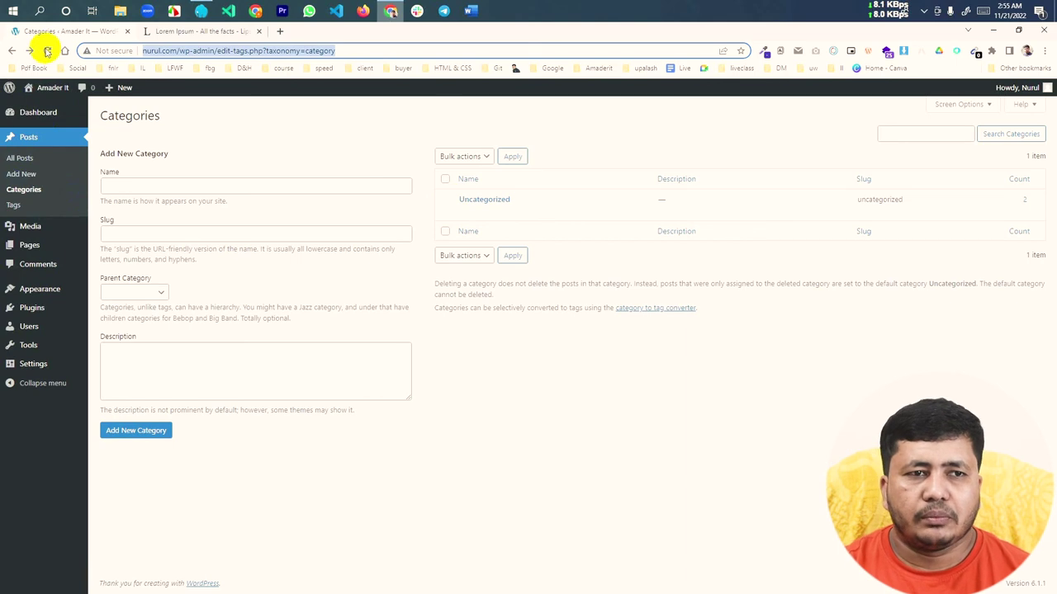
left_click(47, 50)
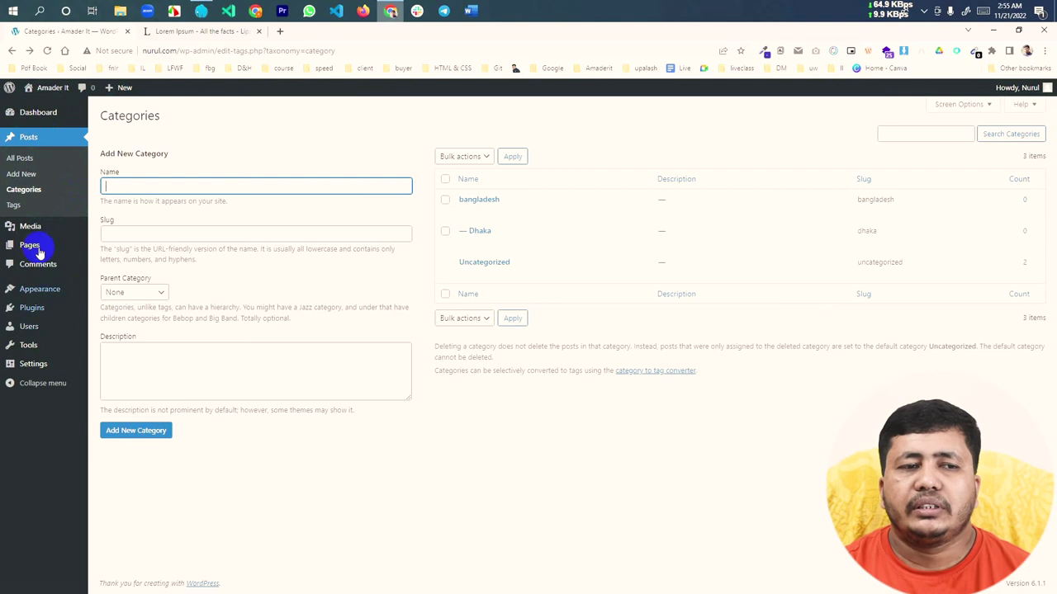
Add a post tag named football.
left_click(13, 205)
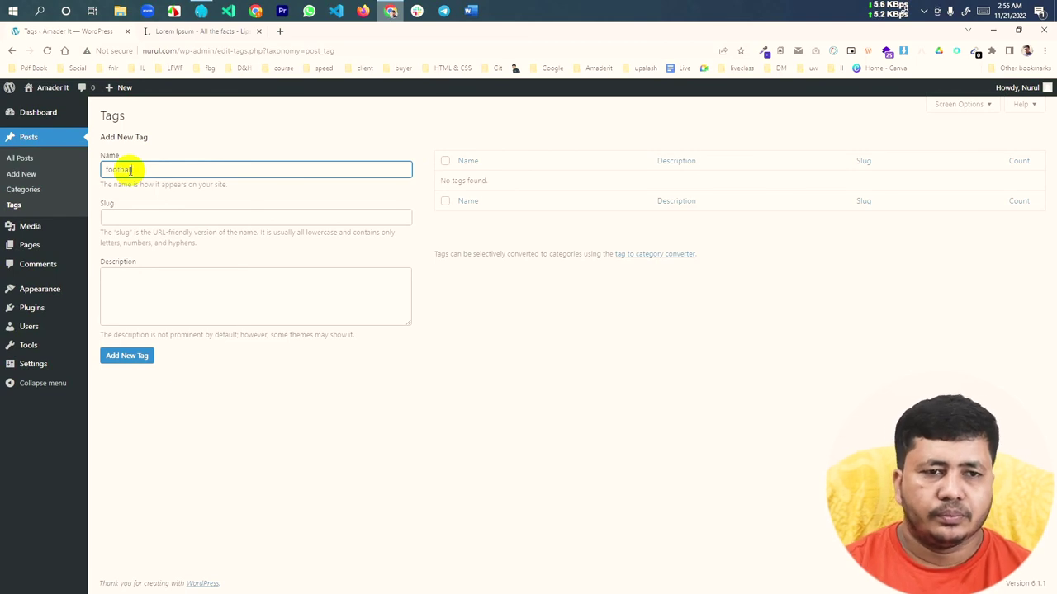
left_click(126, 356)
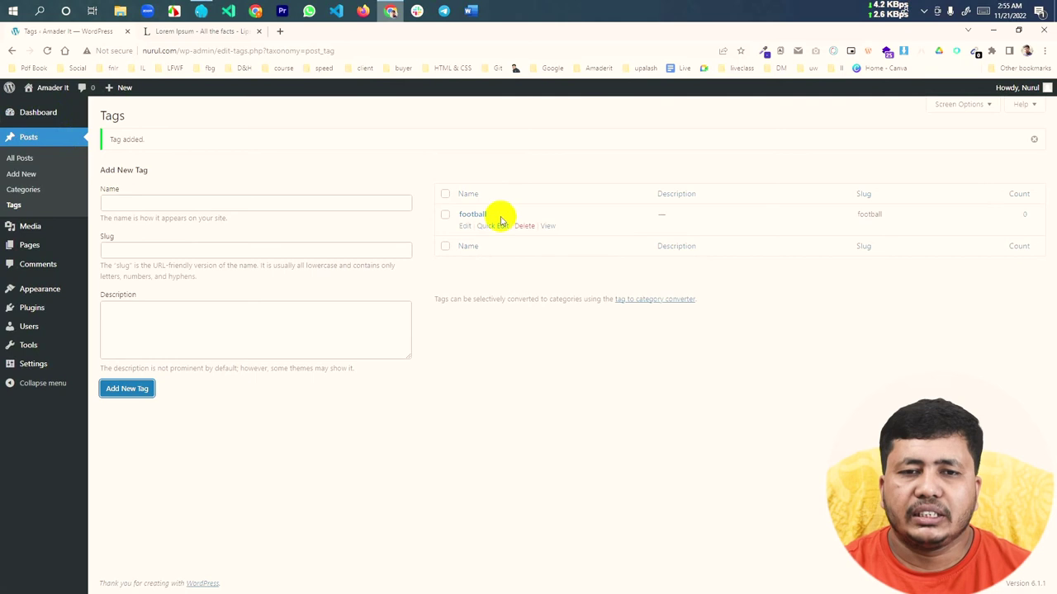
left_click_drag(490, 219, 460, 215)
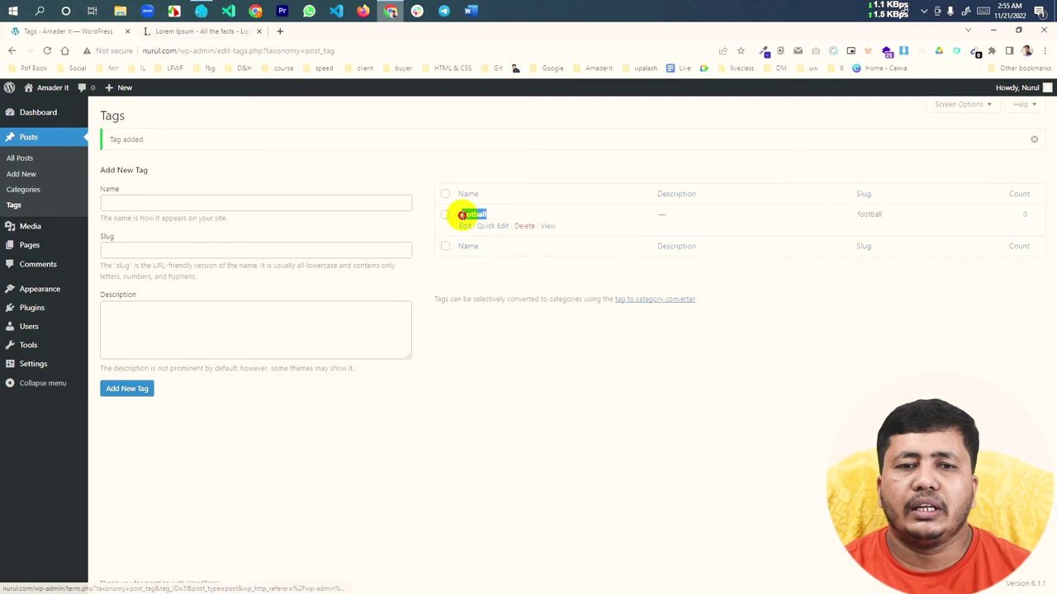
left_click(489, 368)
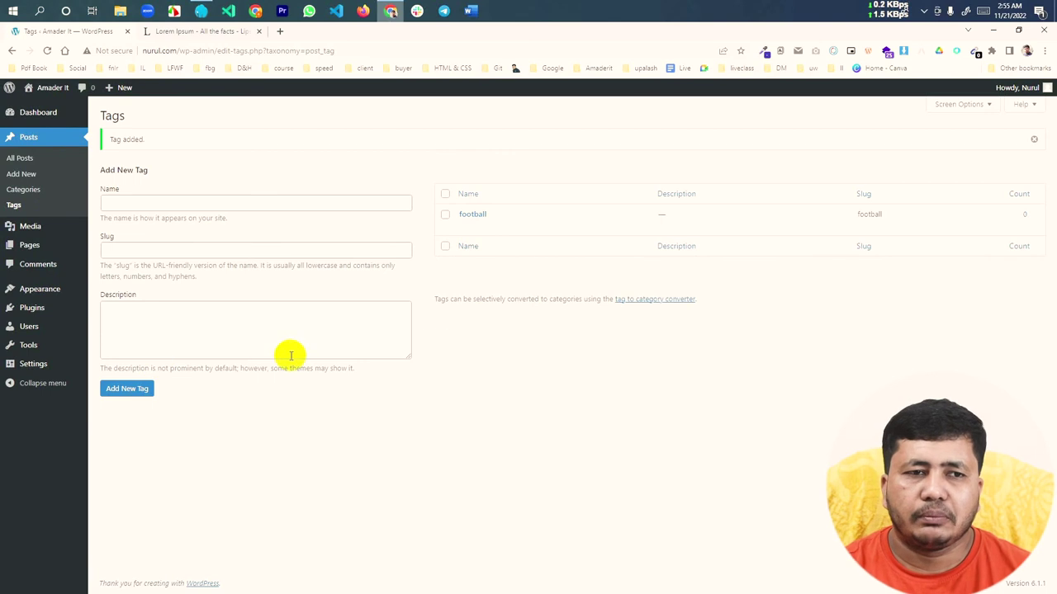
Open the media library, view the attachment details of the Screenshot_8 image, and return to the library.
left_click(17, 198)
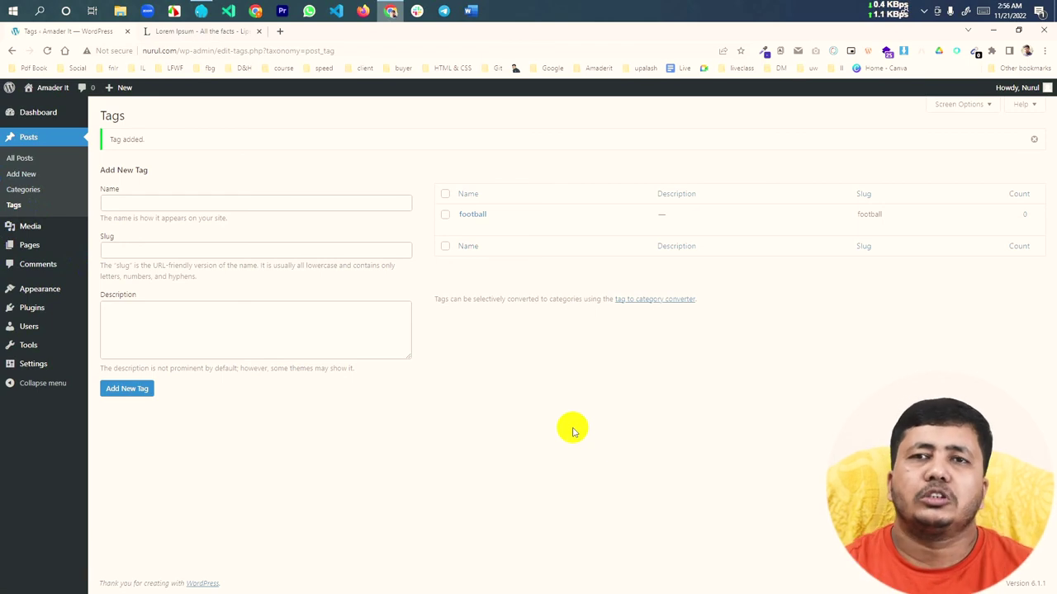
left_click(33, 287)
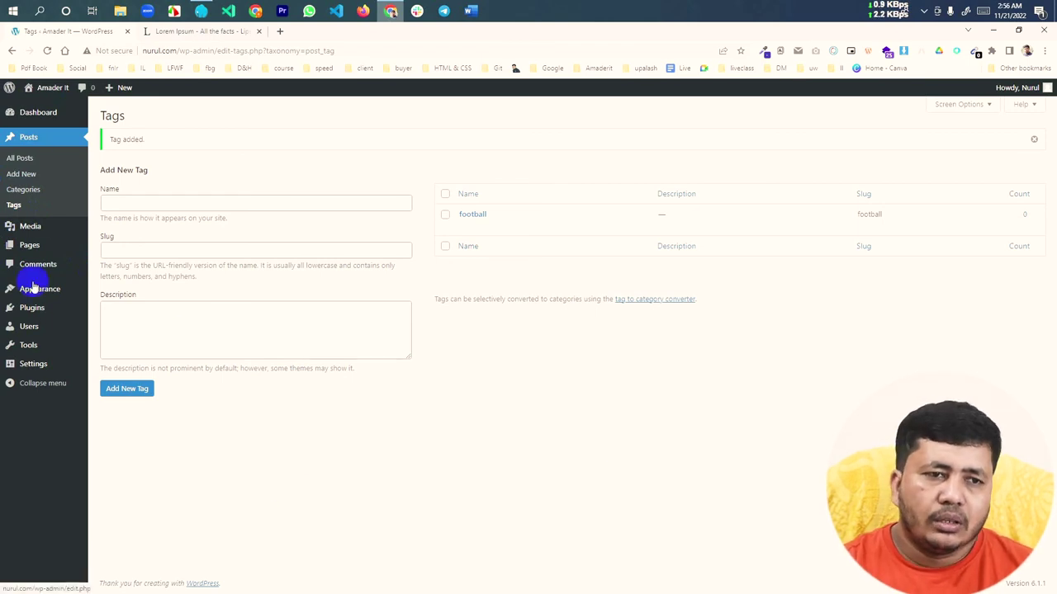
mouse_move(30, 231)
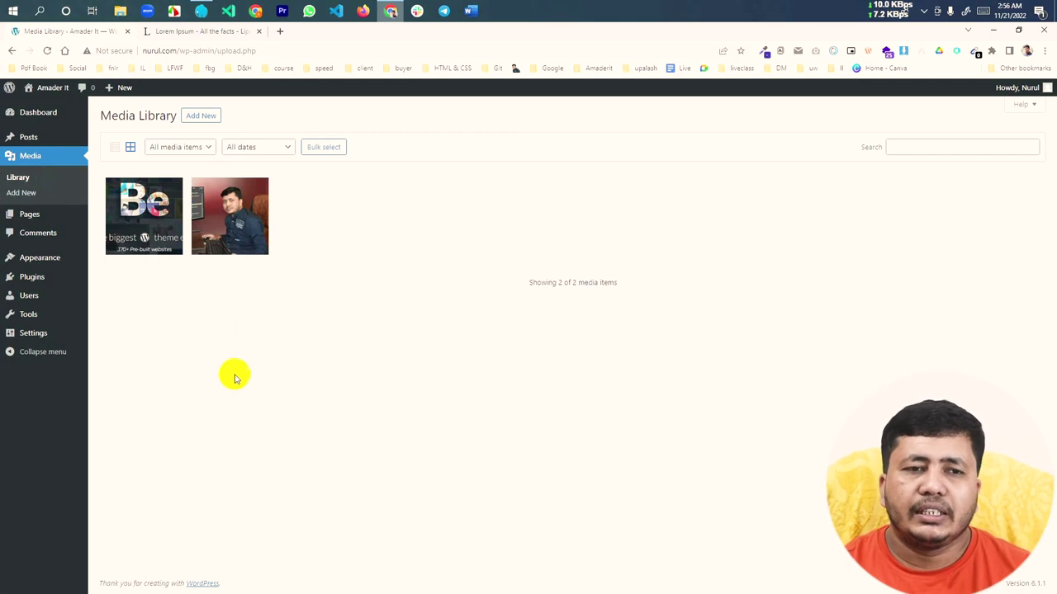
left_click(142, 220)
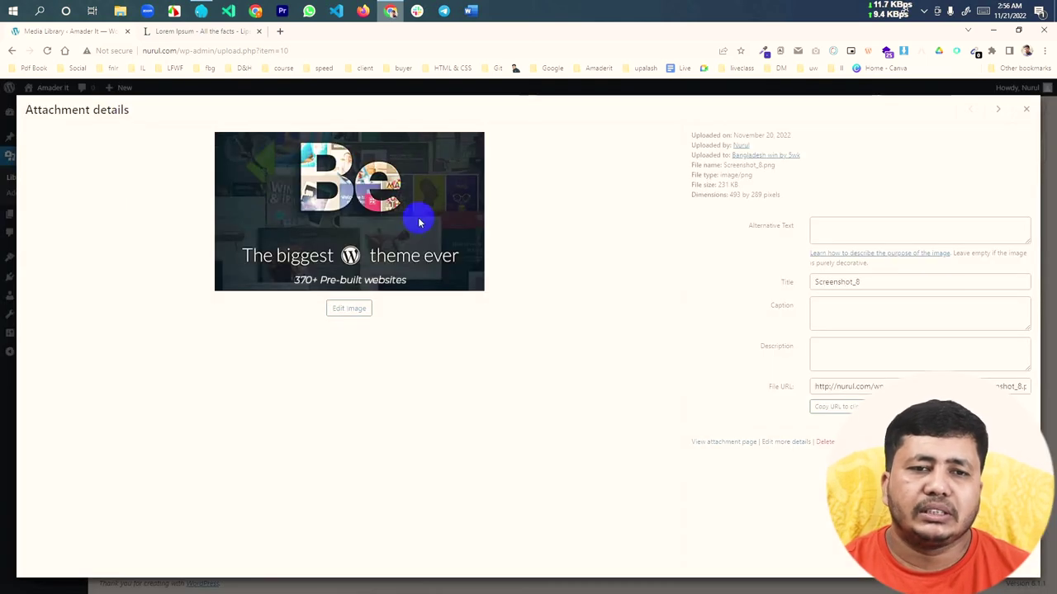
left_click(11, 50)
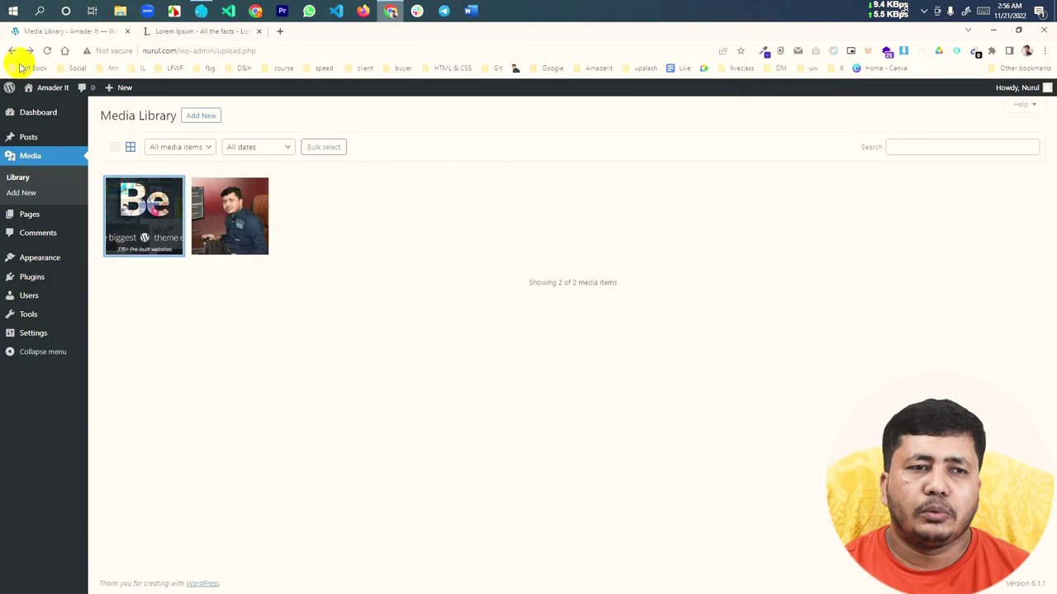
Upload the image Screenshot_9.png as new media and view it in the media library.
left_click(183, 33)
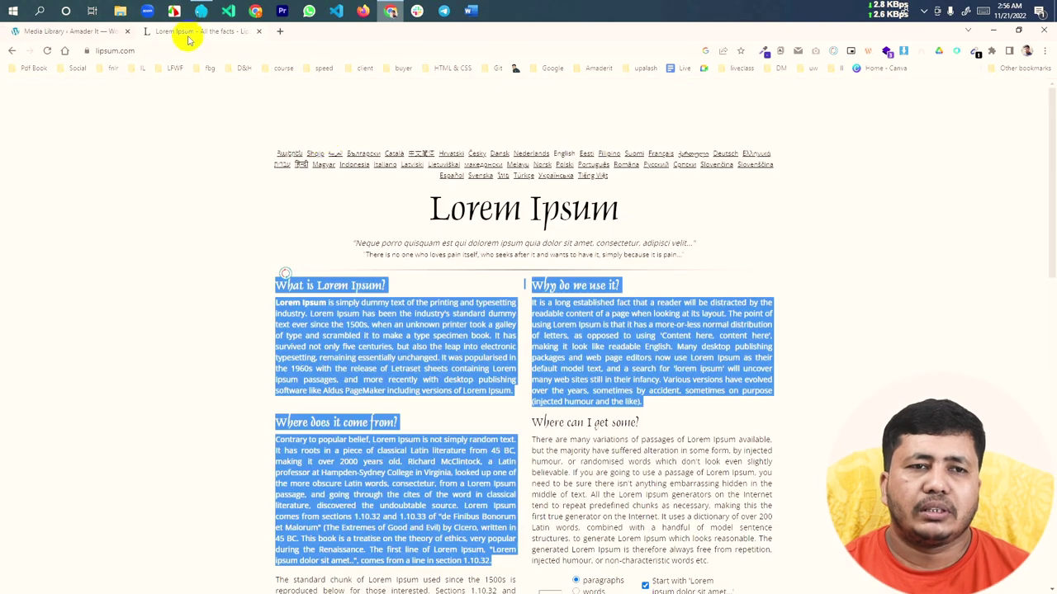
left_click(37, 32)
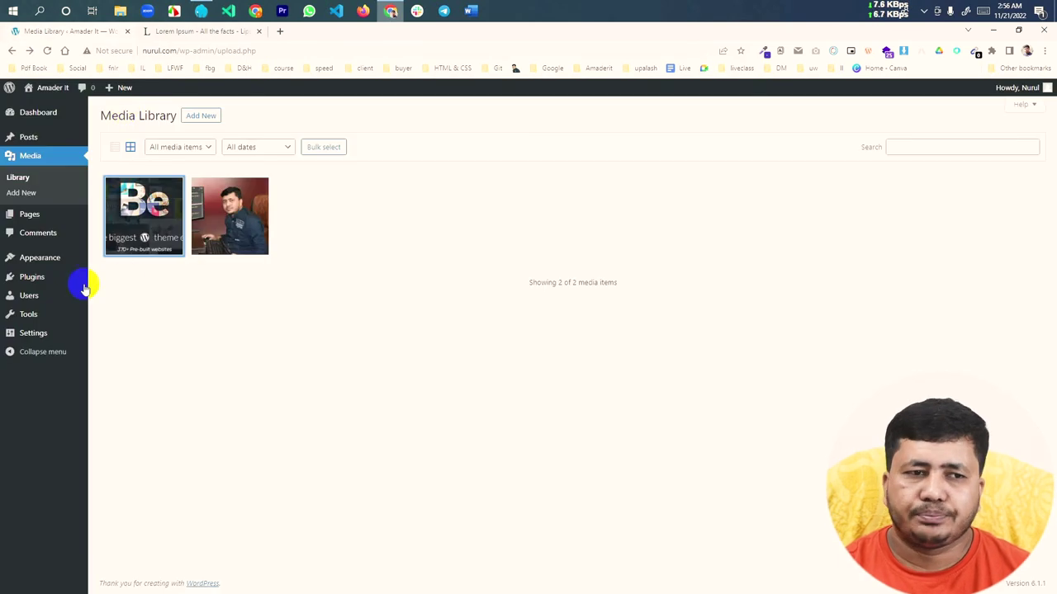
left_click(26, 197)
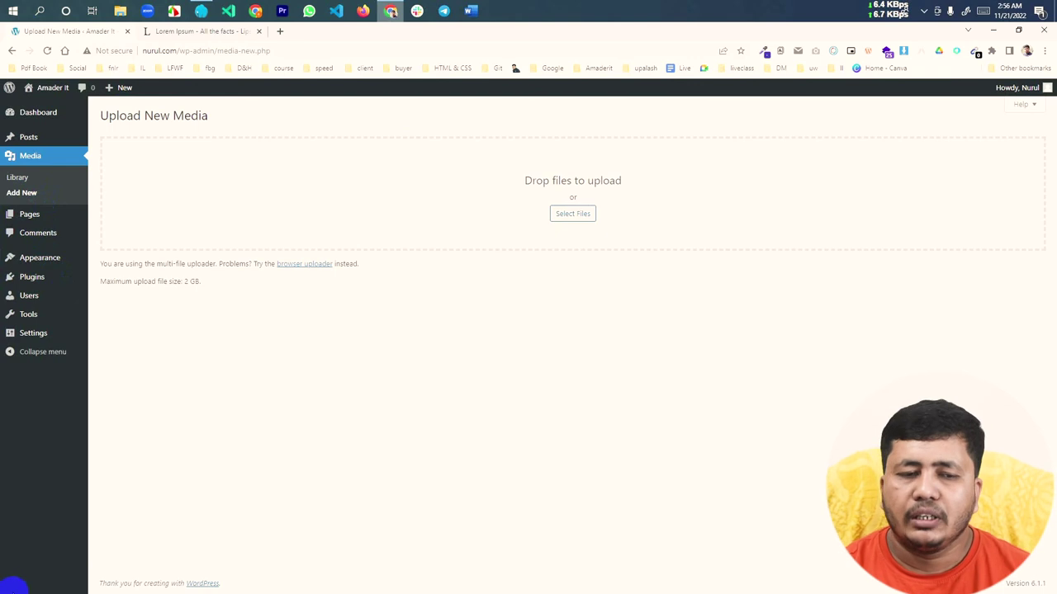
left_click(562, 214)
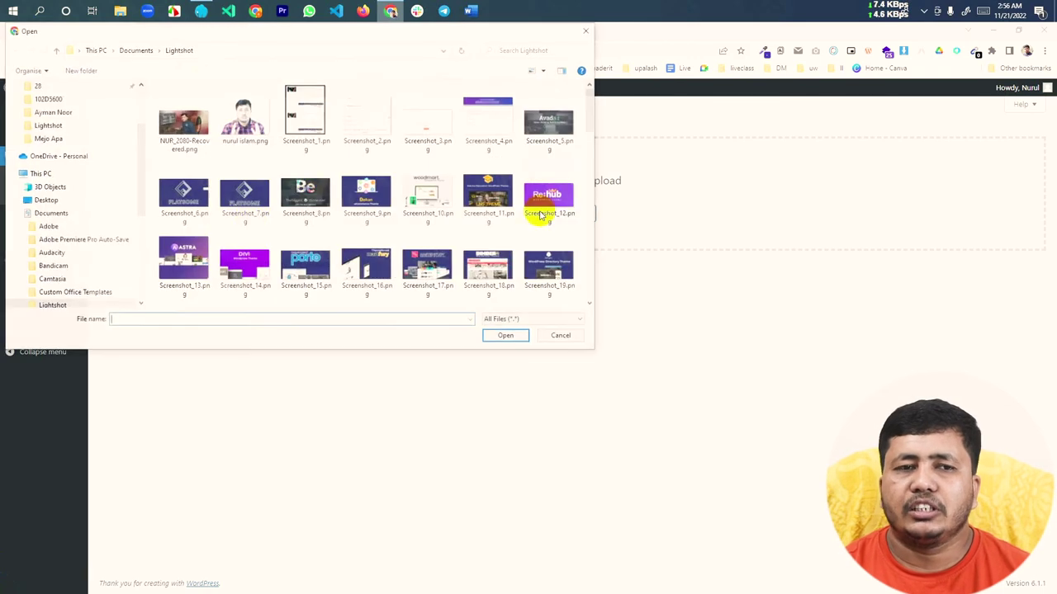
left_click(505, 336)
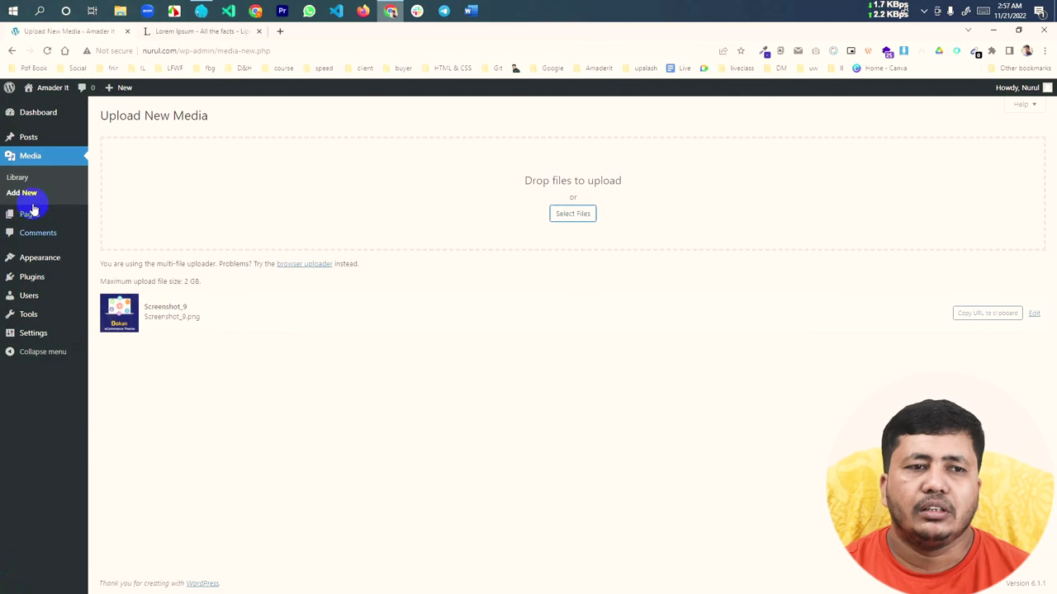
left_click(19, 179)
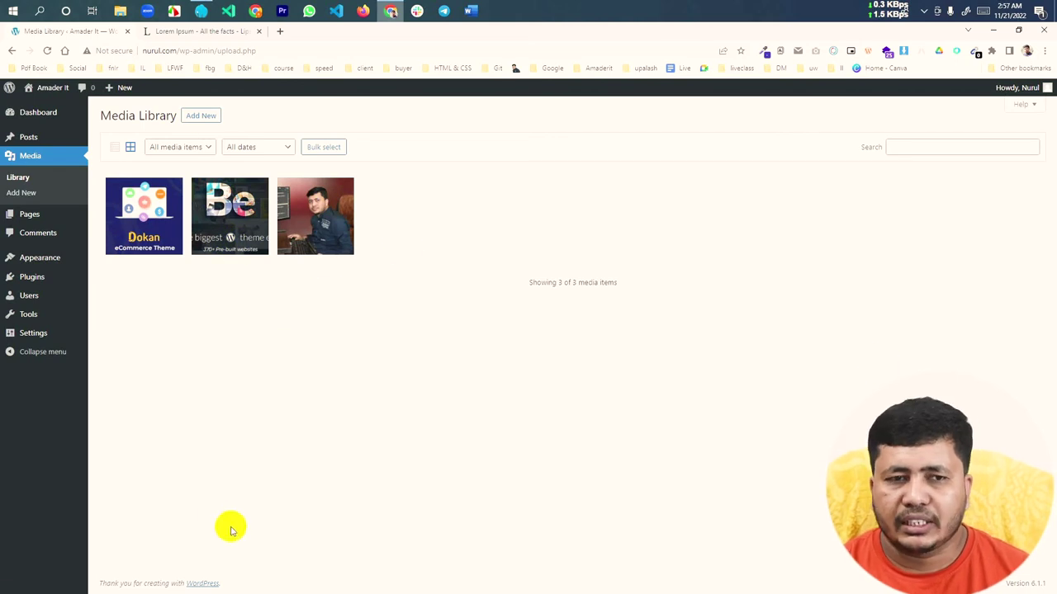
Reopen the new media upload page and examine the maximum upload file size.
left_click(19, 193)
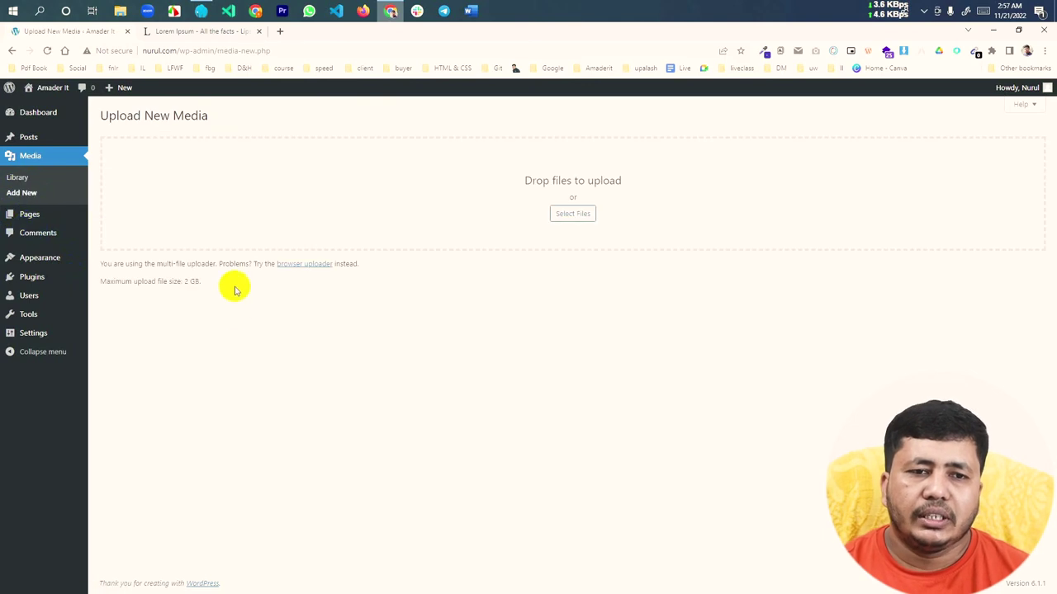
mouse_move(110, 281)
left_mouse_down()
mouse_move(223, 288)
mouse_move(212, 278)
mouse_move(99, 280)
left_mouse_up()
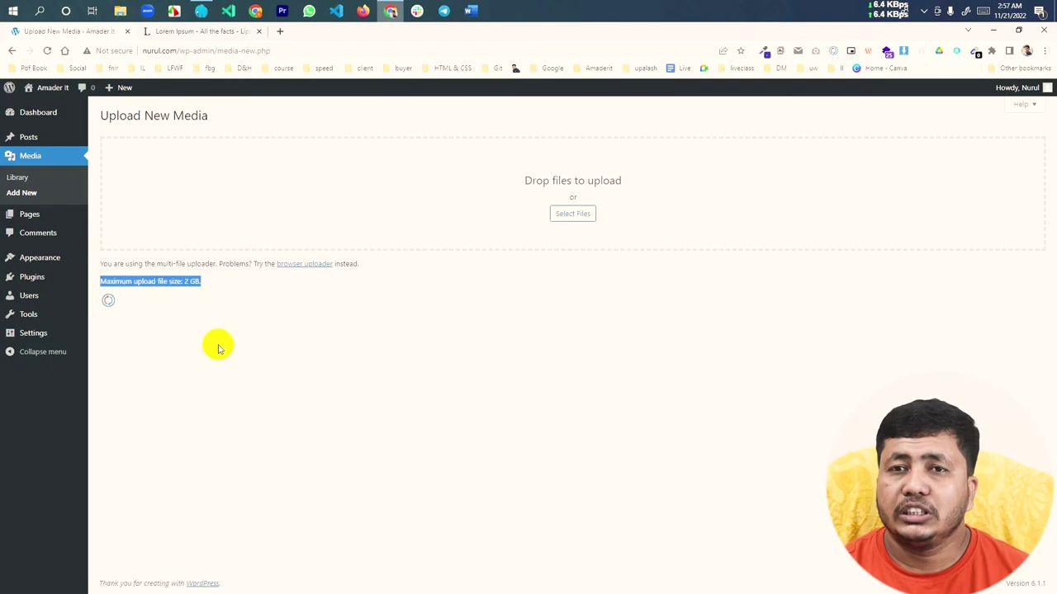
left_click_drag(213, 287, 97, 285)
left_click(197, 305)
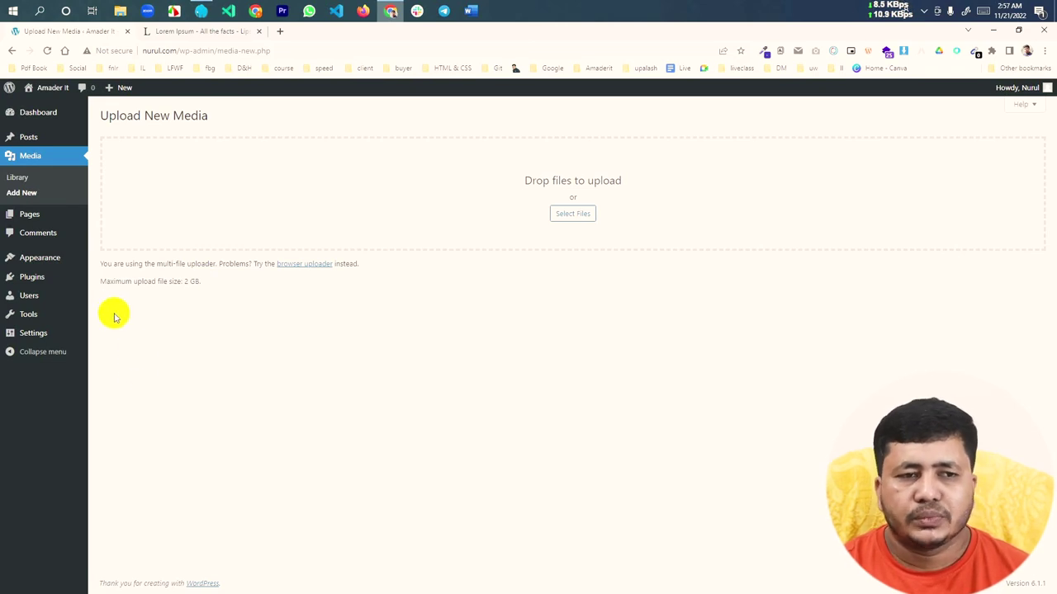
Open the list of all pages, look over the Lorem Ipsum website as a page example, and return to the list.
left_click(30, 217)
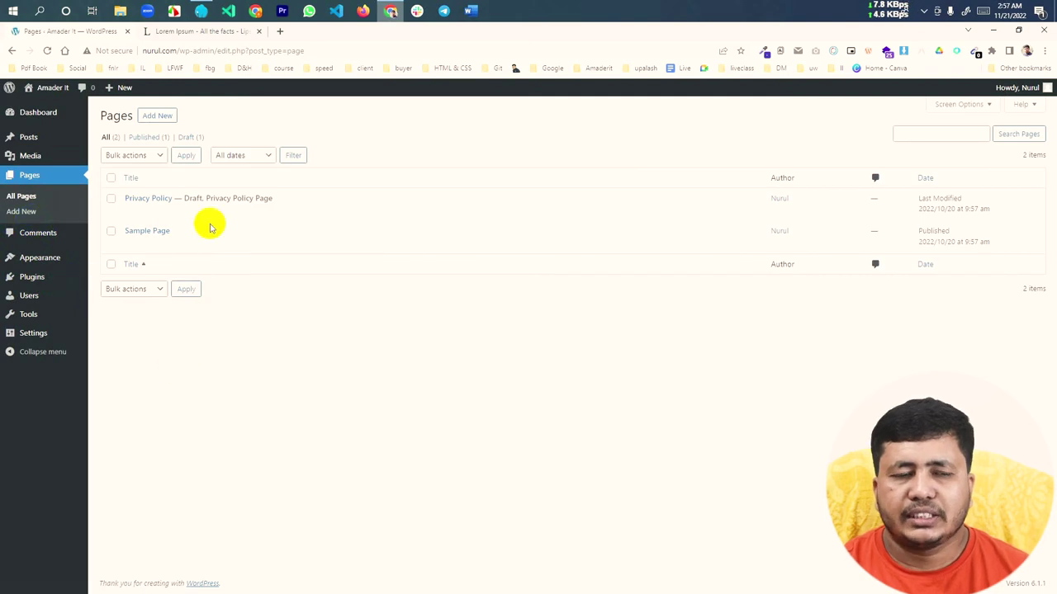
left_click(188, 31)
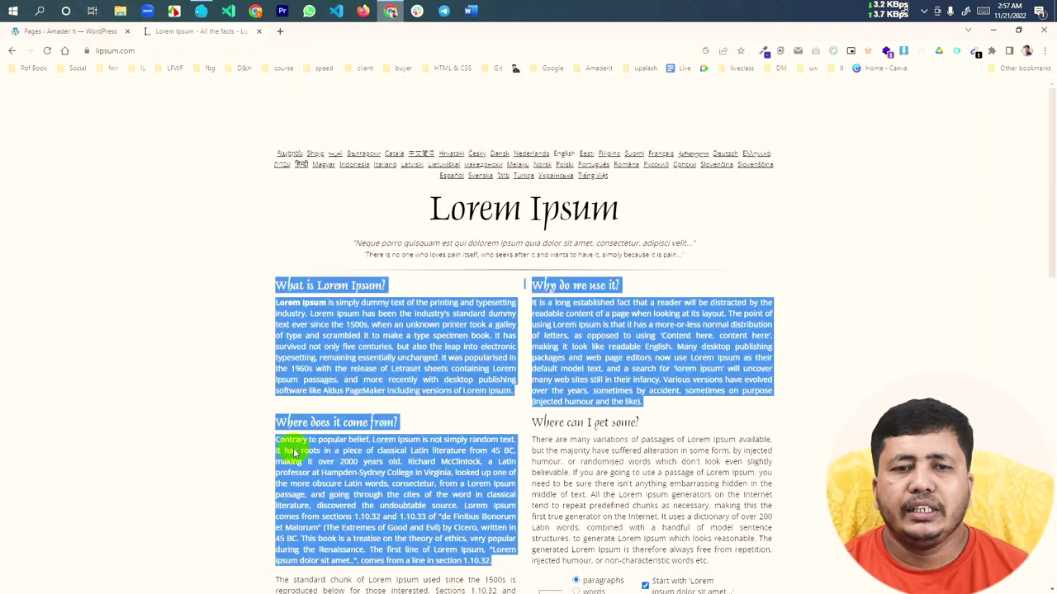
scroll(275, 327, "down", 10)
scroll(275, 333, "up", 5)
scroll(285, 333, "up", 5)
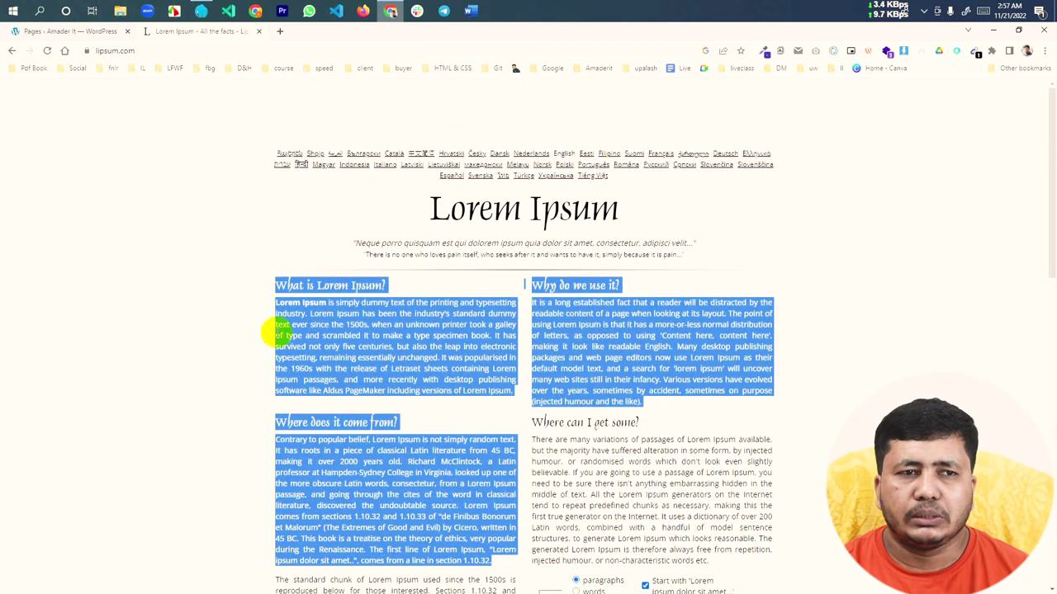
left_click(86, 33)
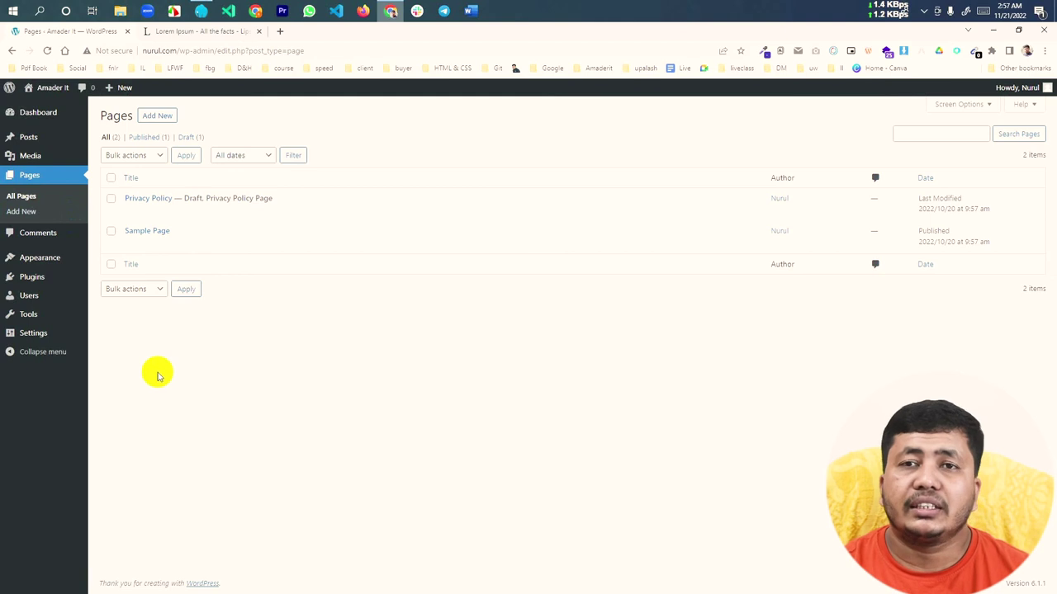
View the blank editor for a new page, return to the Pages list, and review the full length of the Lorem Ipsum page.
left_click(151, 117)
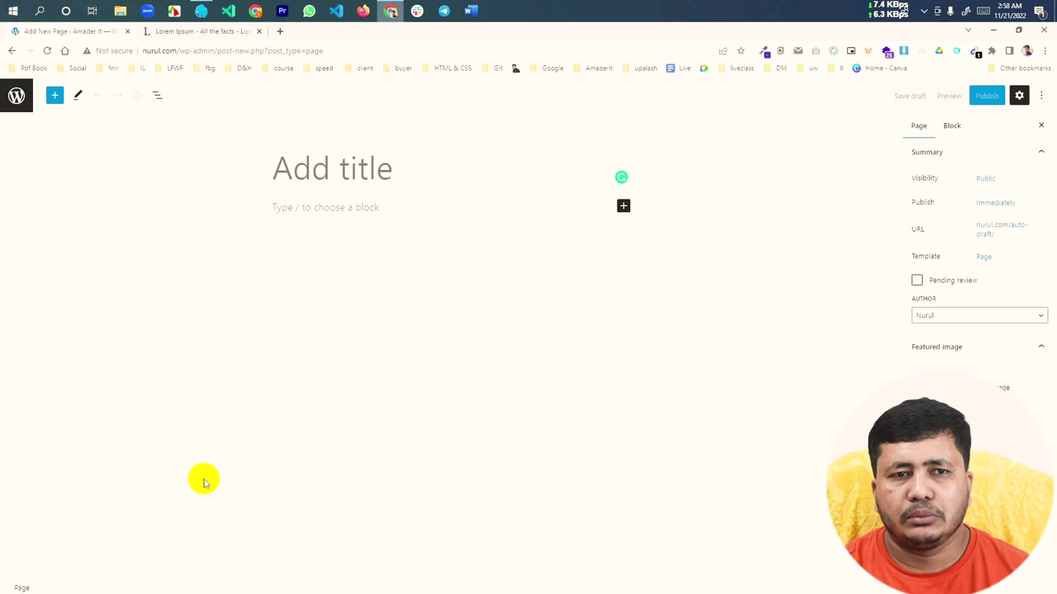
left_click(297, 170)
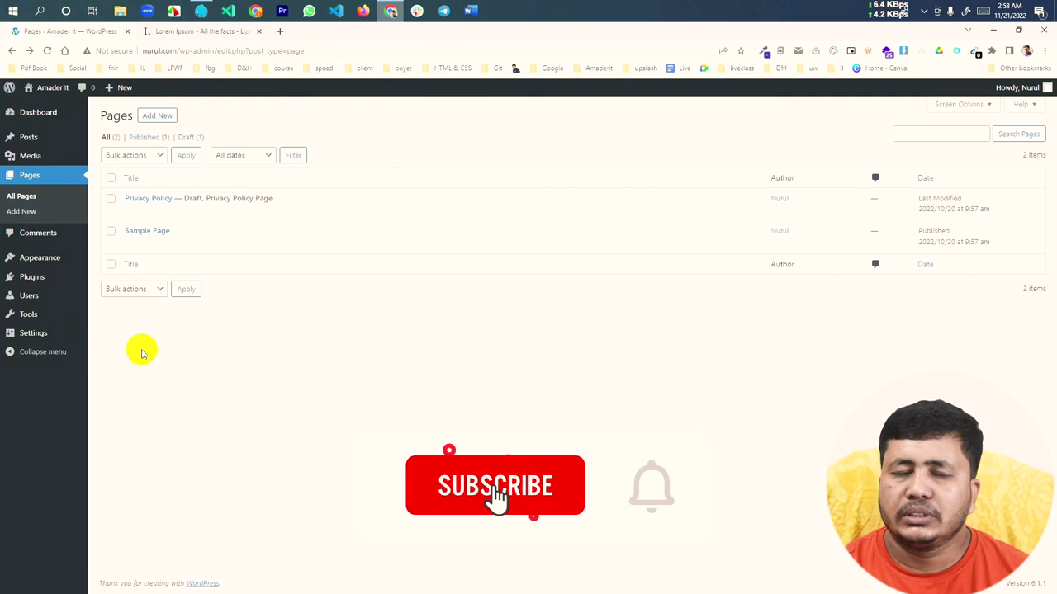
left_click(186, 31)
scroll(384, 284, "down", 20)
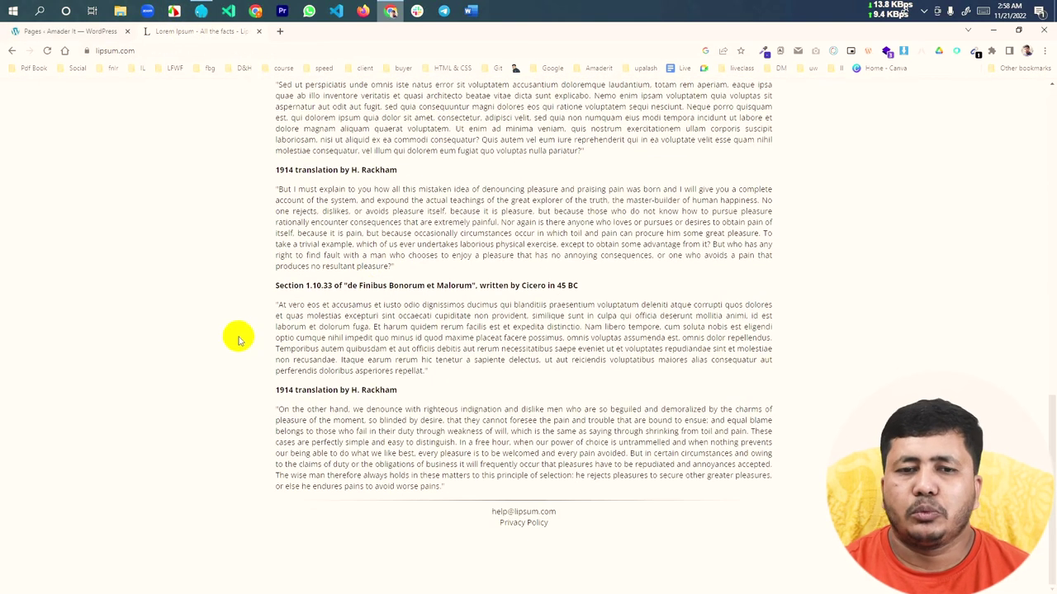
scroll(237, 338, "up", 20)
key("ctrl+a")
left_click(148, 313)
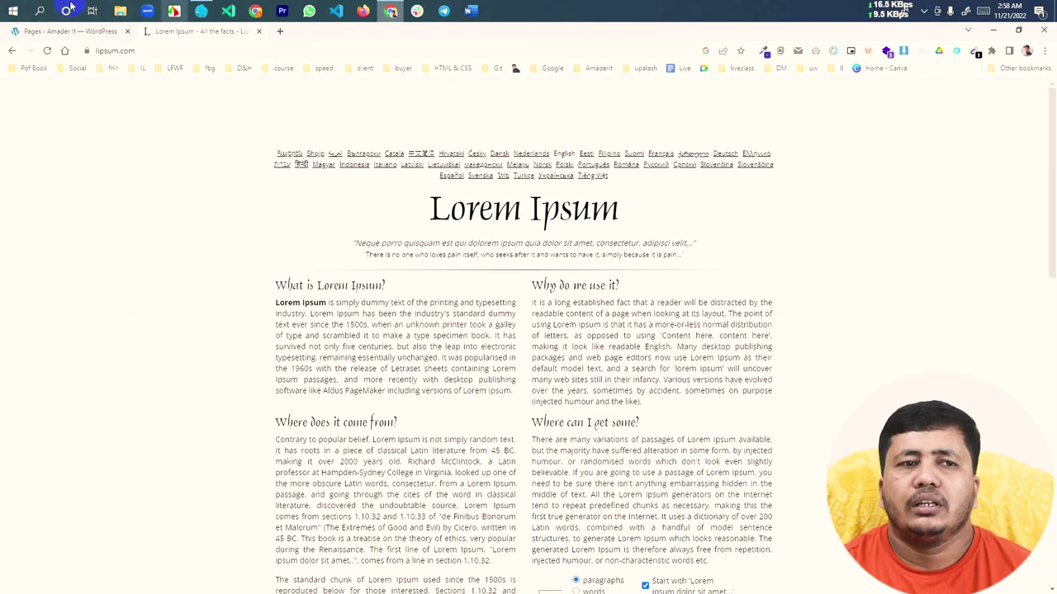
left_click(54, 32)
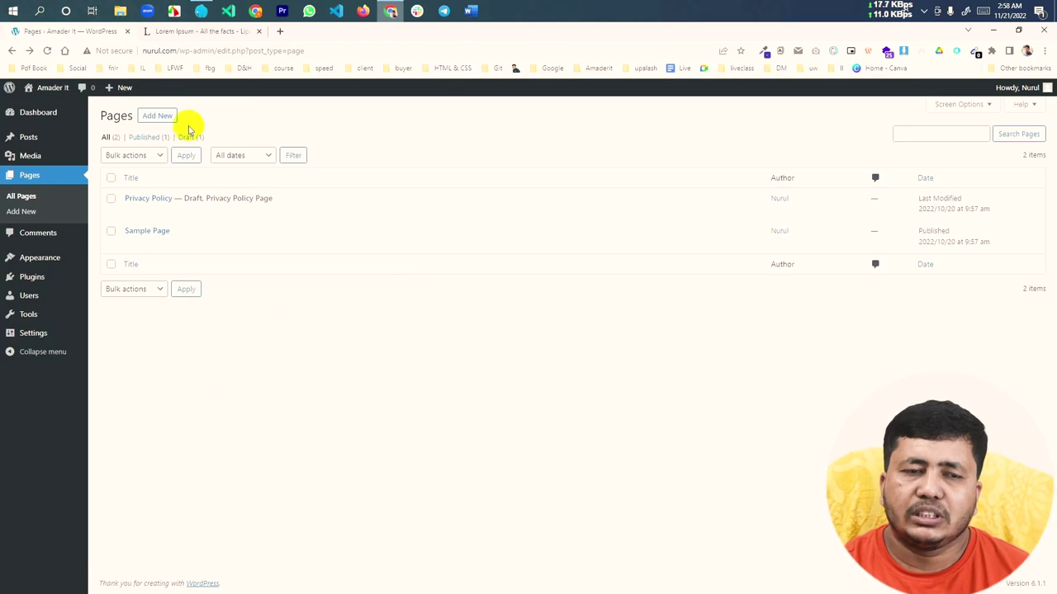
mouse_move(221, 221)
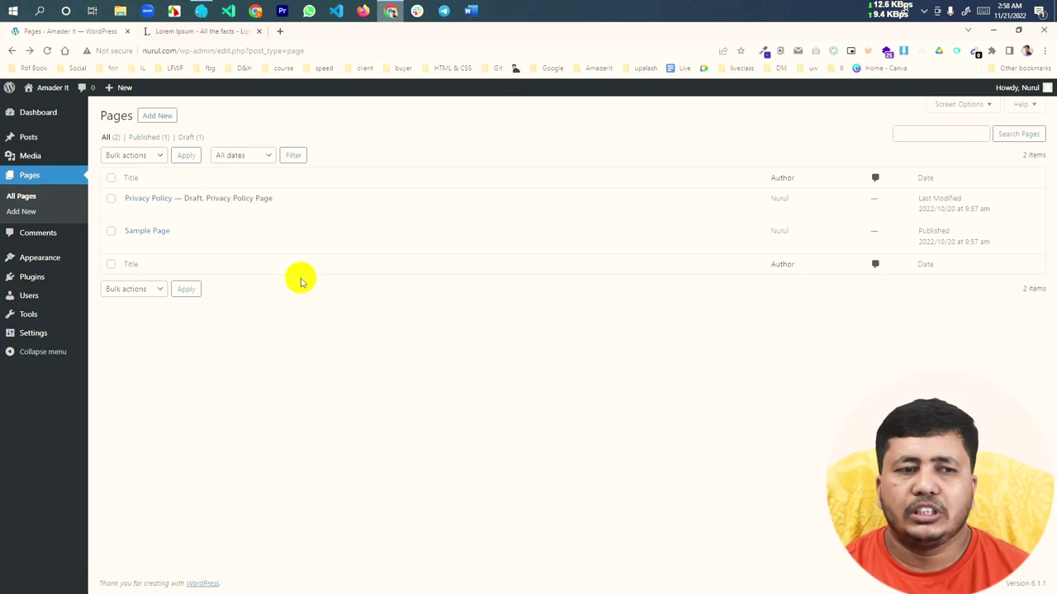
Open the comments, view the Mine and All filters, and read the text of the comment on Hello world!
left_click(35, 234)
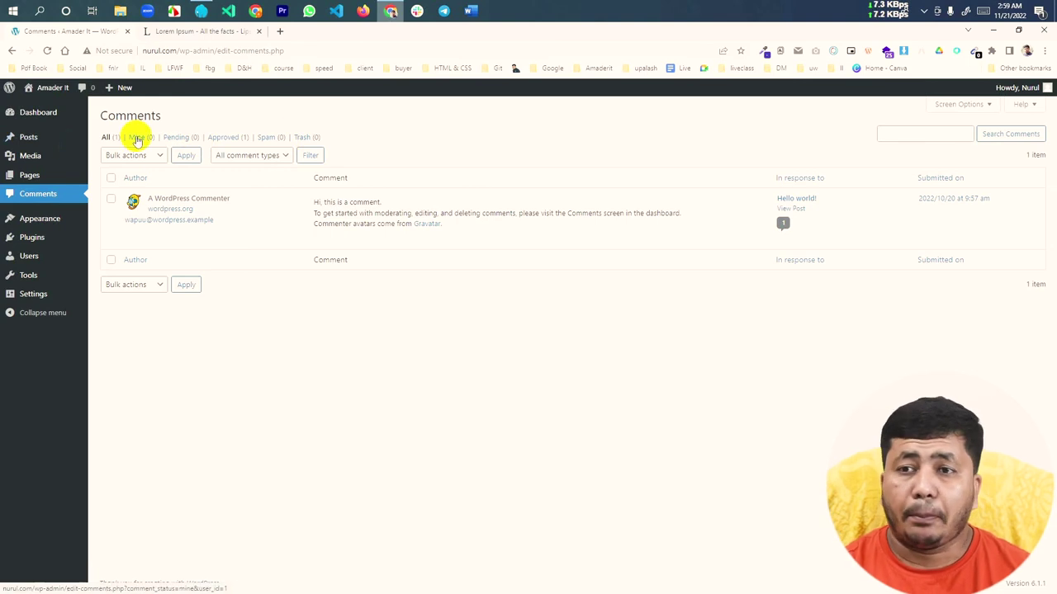
left_click(137, 139)
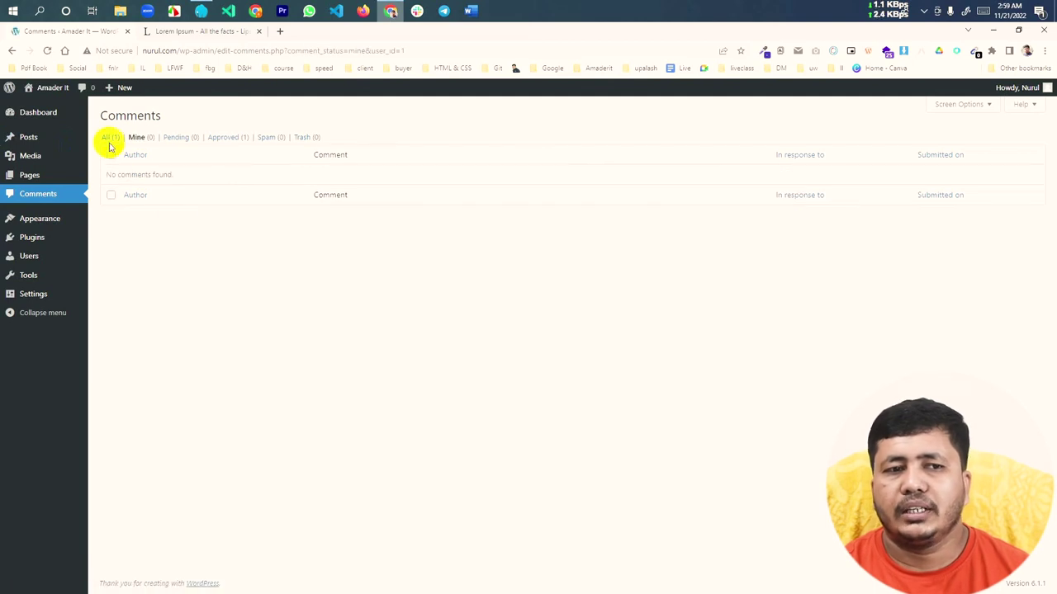
left_click(110, 146)
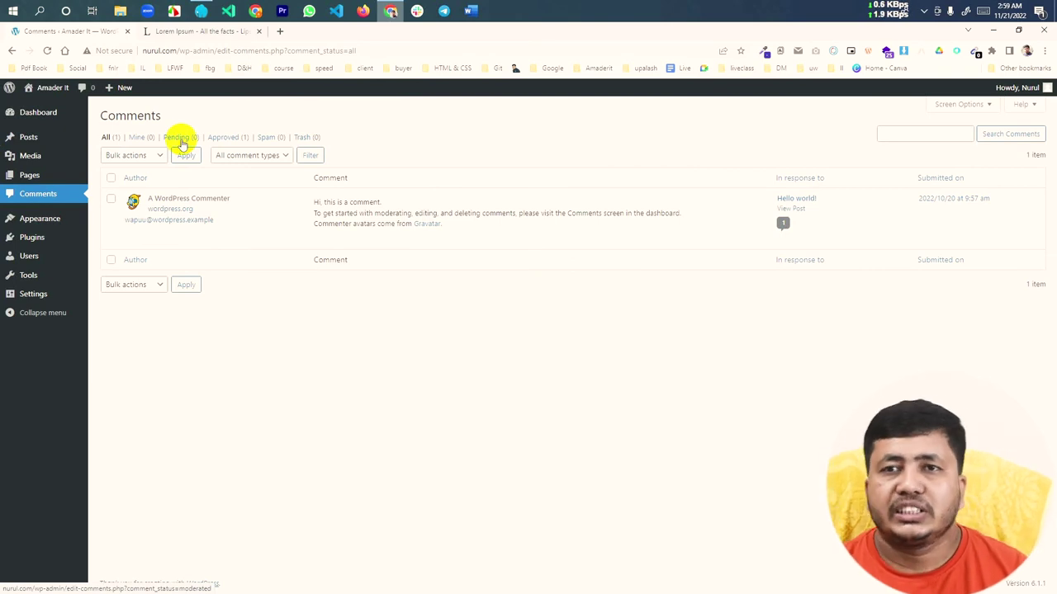
mouse_move(146, 202)
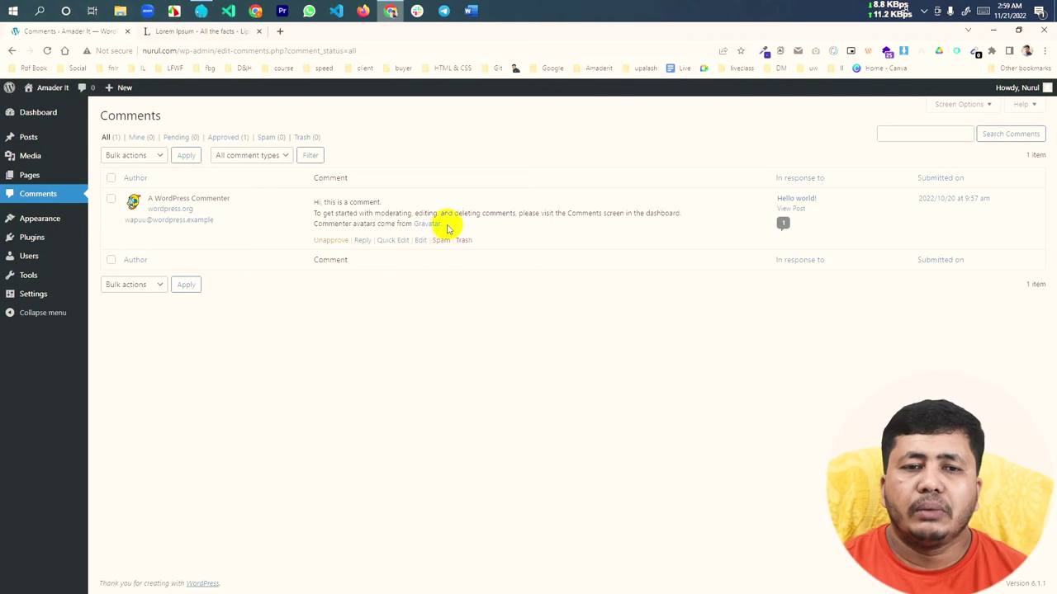
left_click_drag(450, 226, 312, 201)
left_click(272, 215)
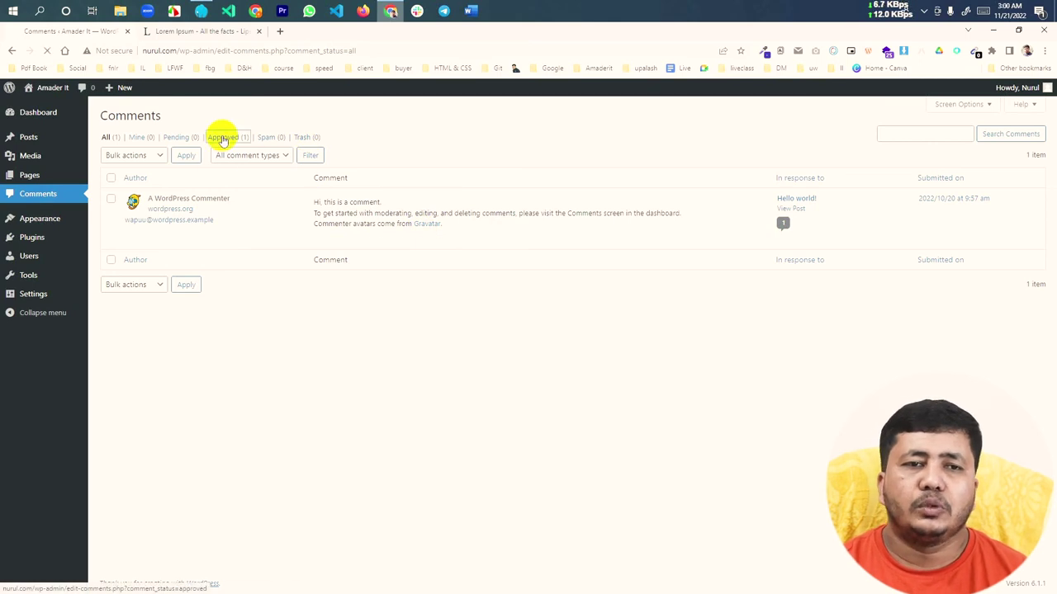
Unapprove the comment on the Hello world! post and reload the approved comments.
mouse_move(206, 217)
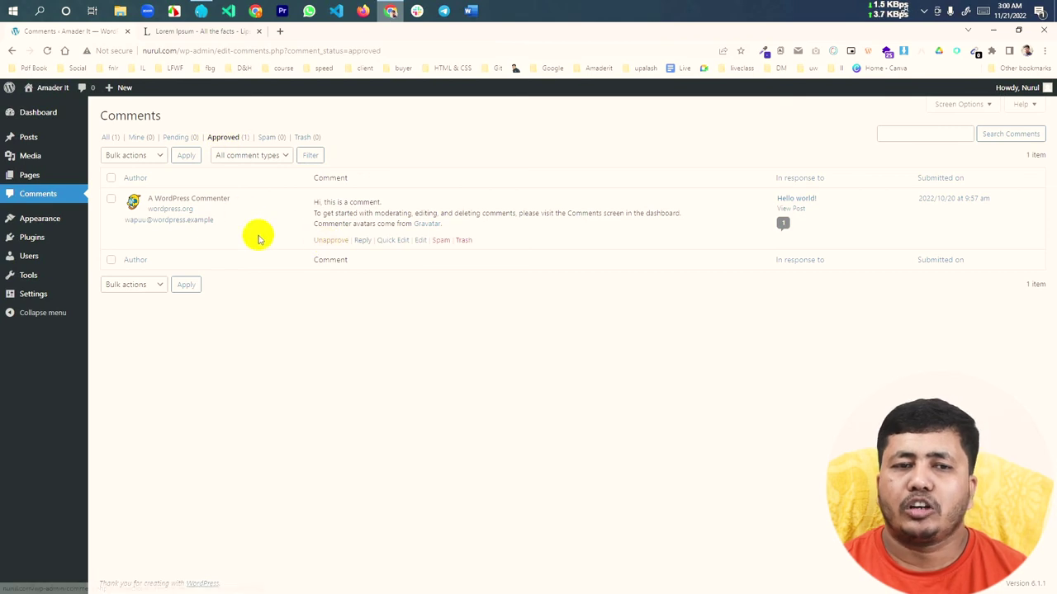
left_click(327, 241)
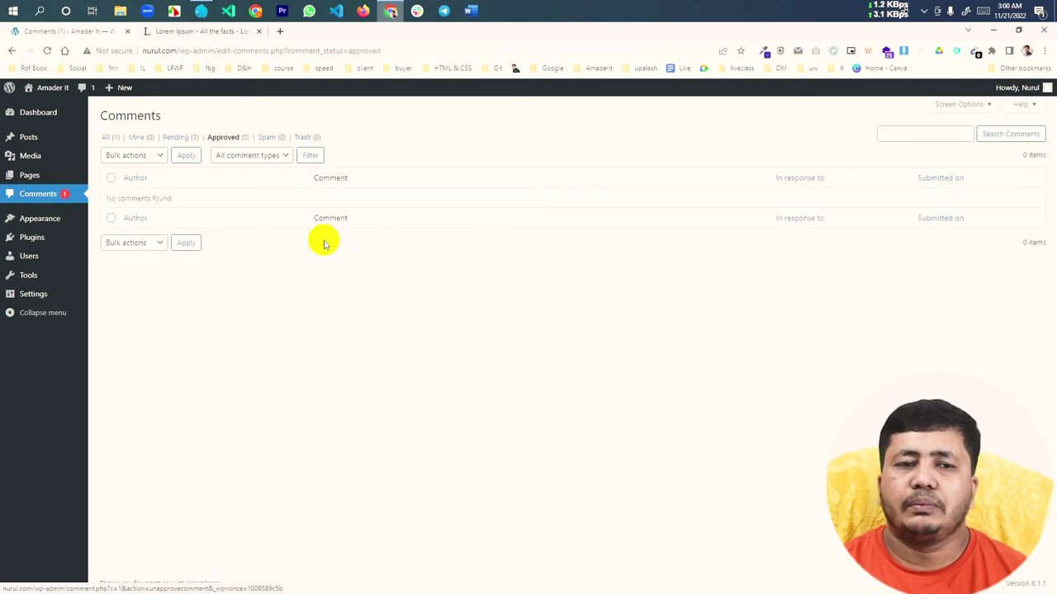
left_click(216, 136)
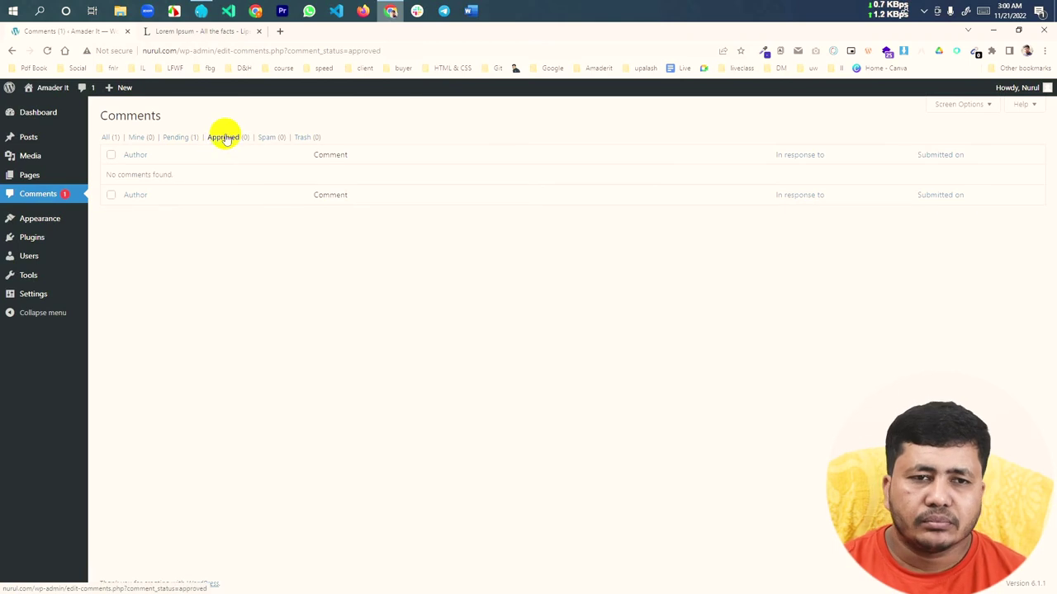
Show all comments and approve the pending comment on the Hello world! post.
left_click(108, 138)
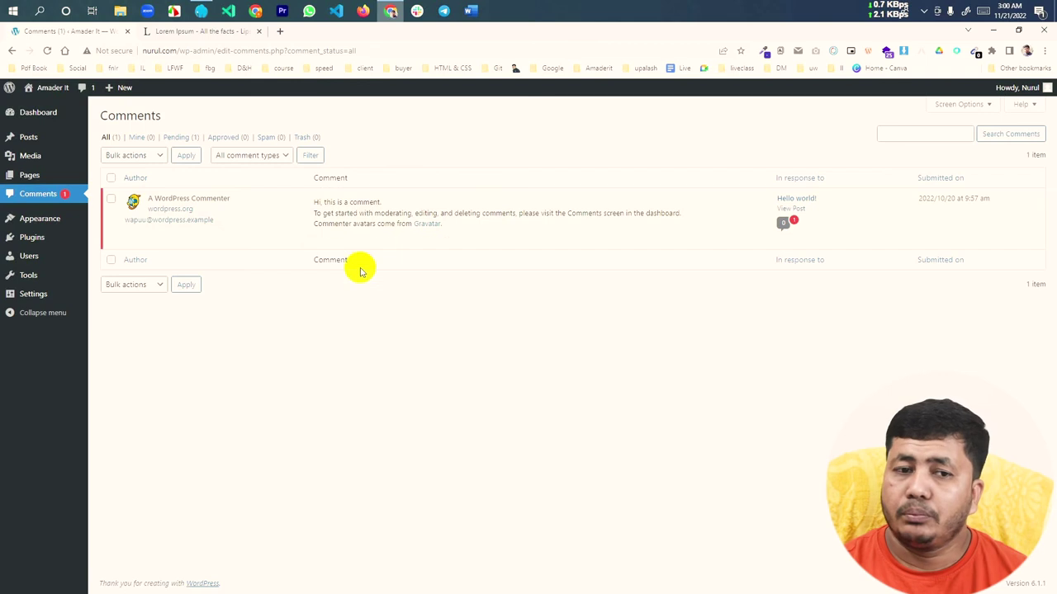
mouse_move(348, 248)
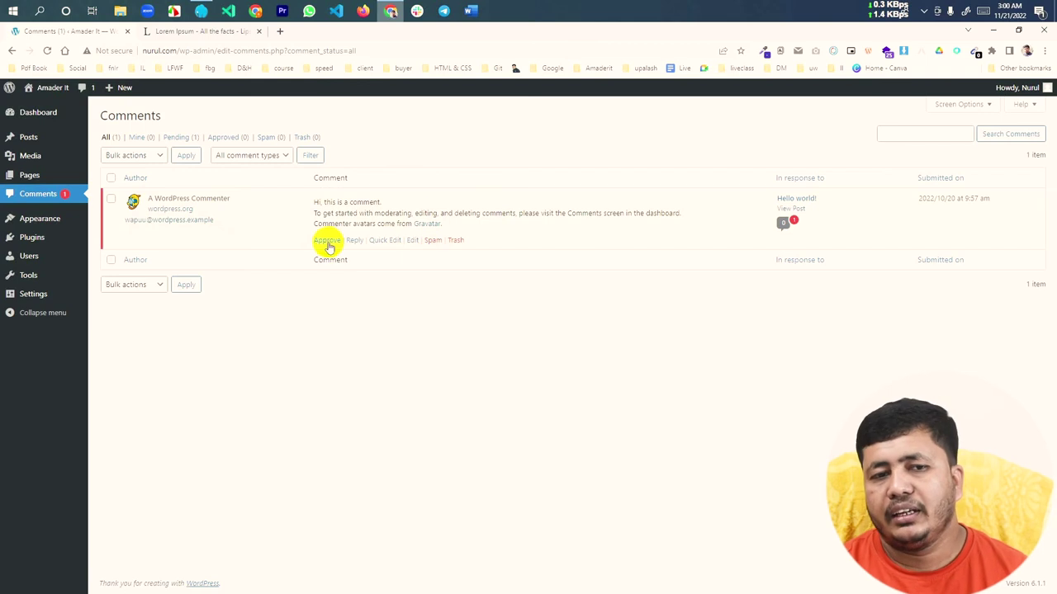
left_click(326, 241)
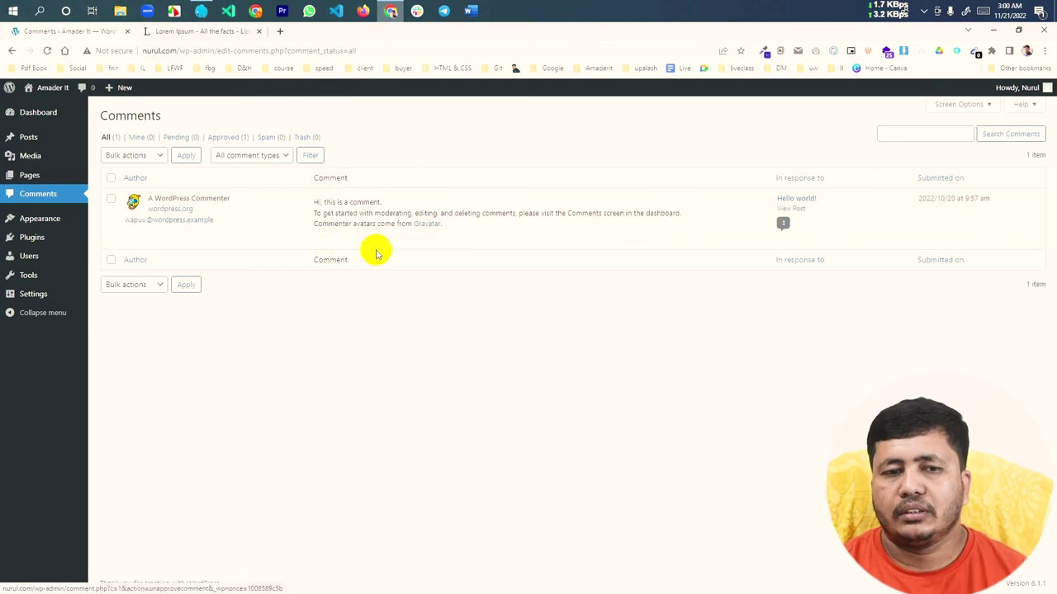
Open the installed themes, activate Astra, and switch the site back to Twenty Twenty-Three.
mouse_move(73, 236)
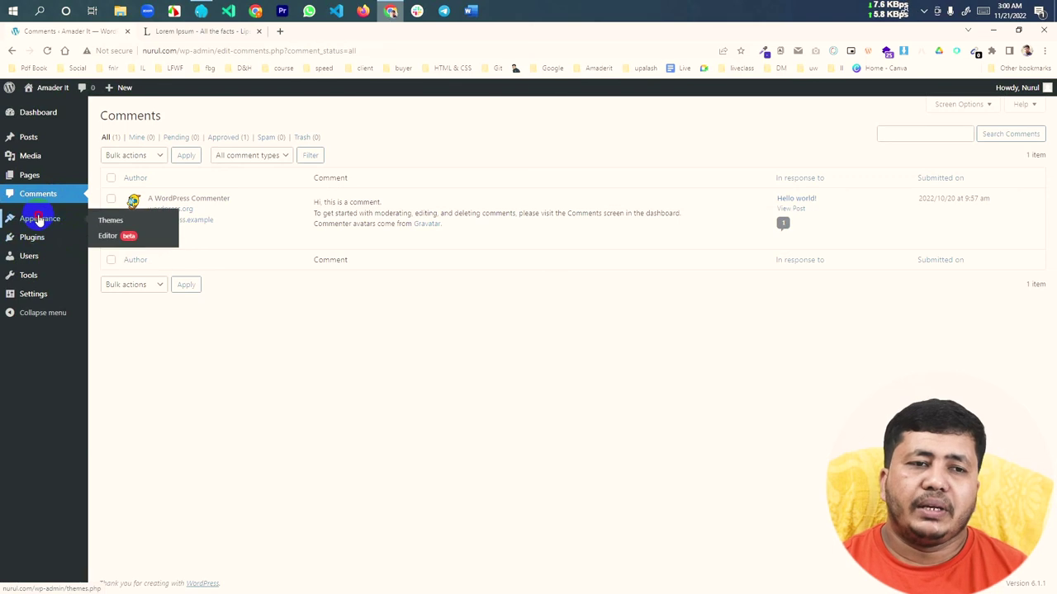
left_click(38, 219)
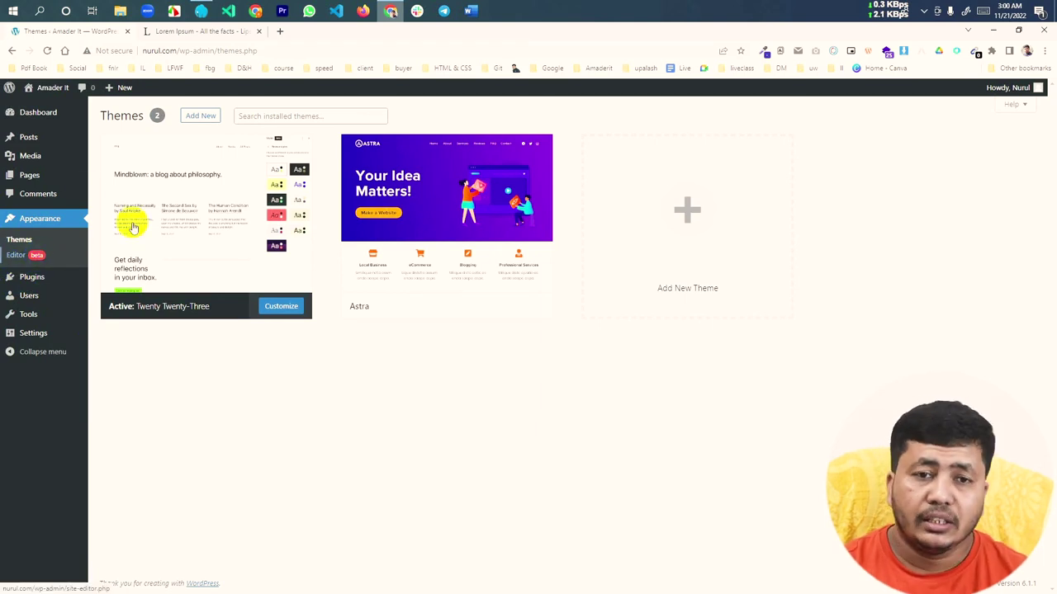
mouse_move(70, 307)
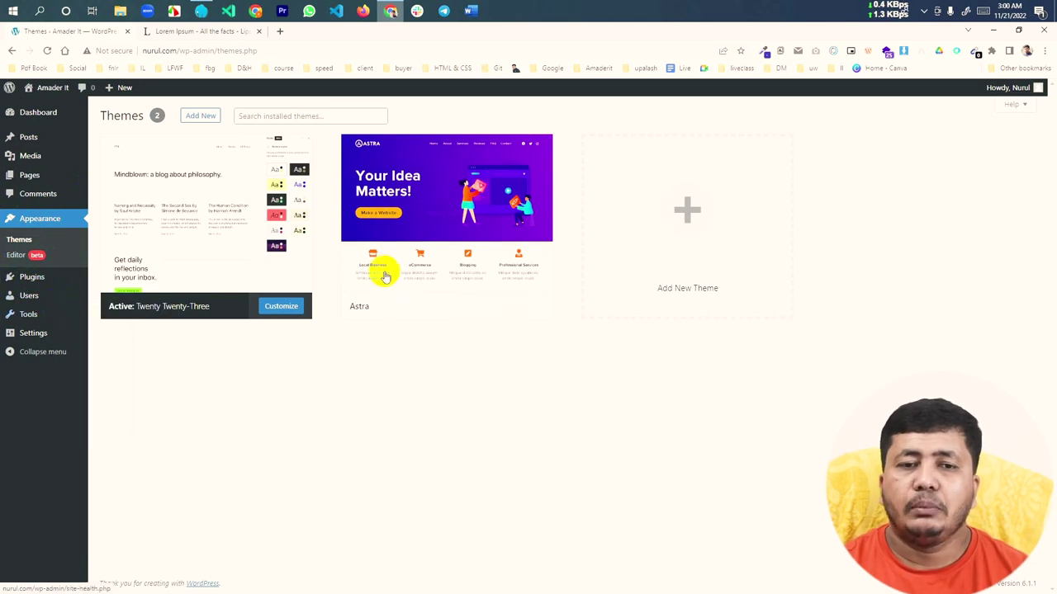
left_click(467, 306)
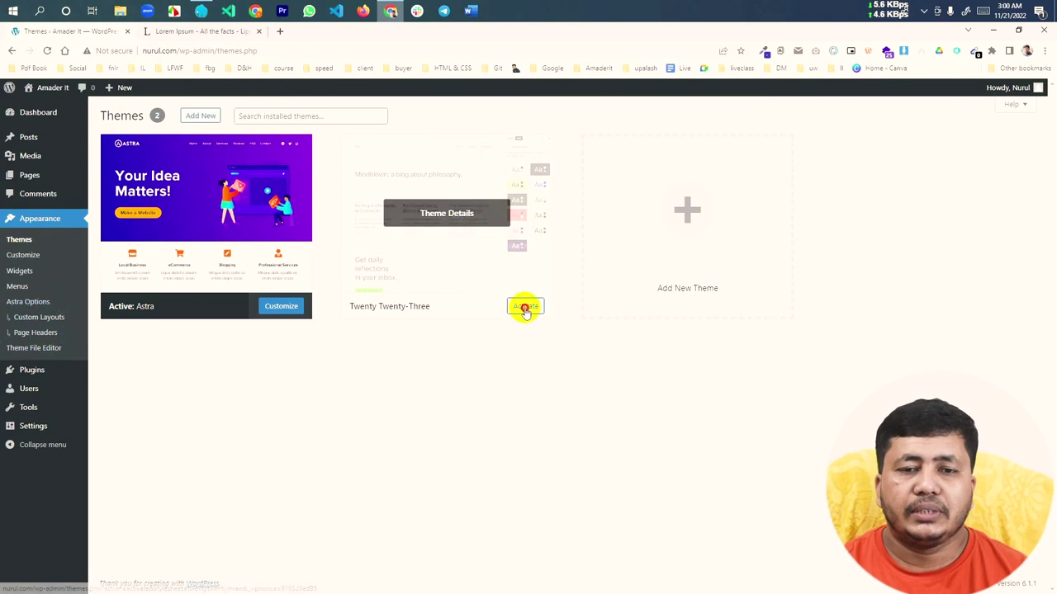
left_click(525, 306)
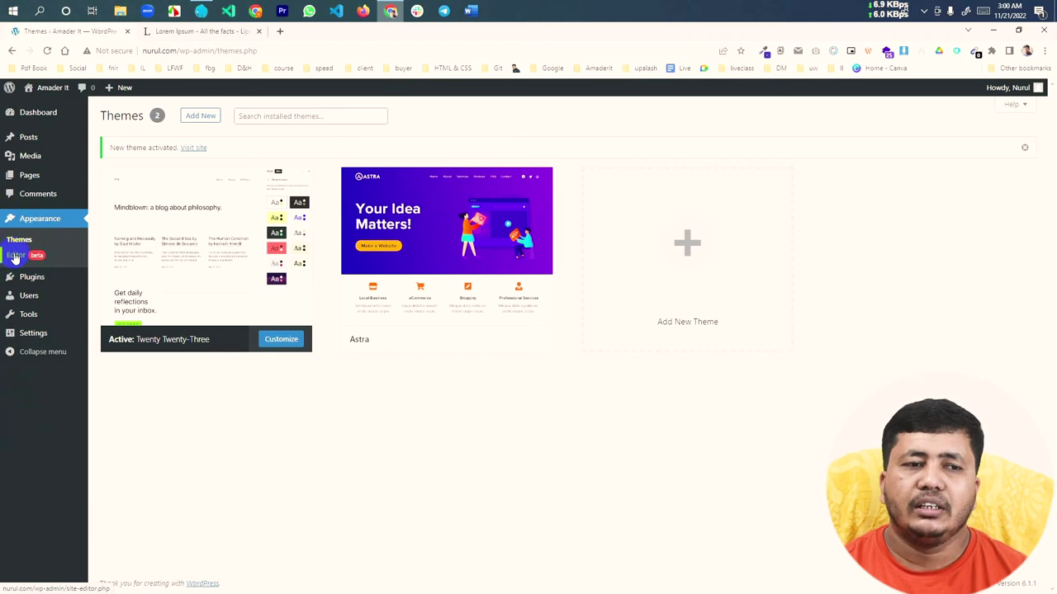
Open the site editor, view the Home template, and return to the dashboard.
left_click(47, 257)
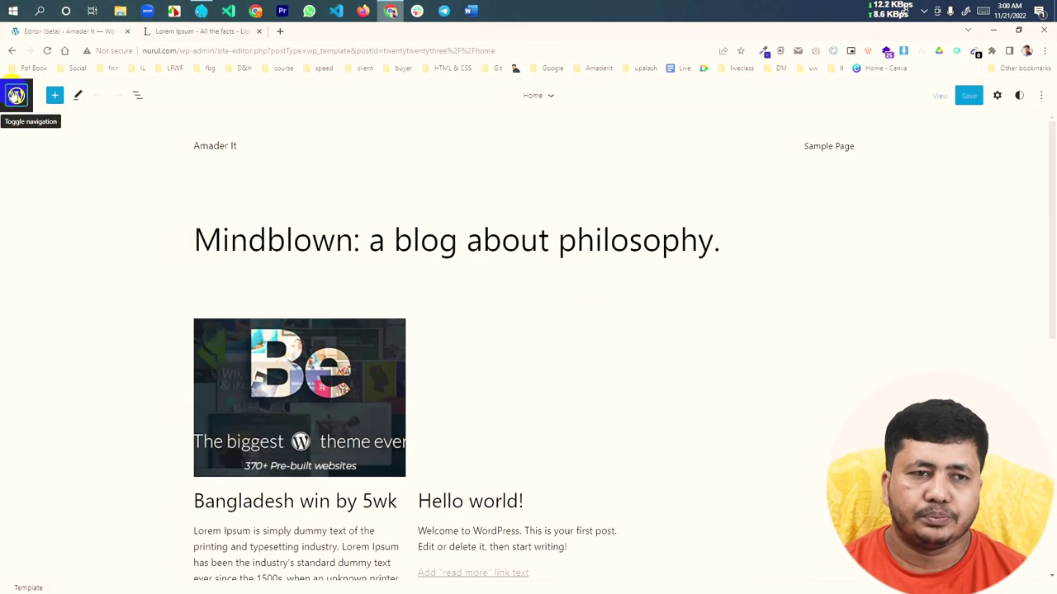
left_click(15, 95)
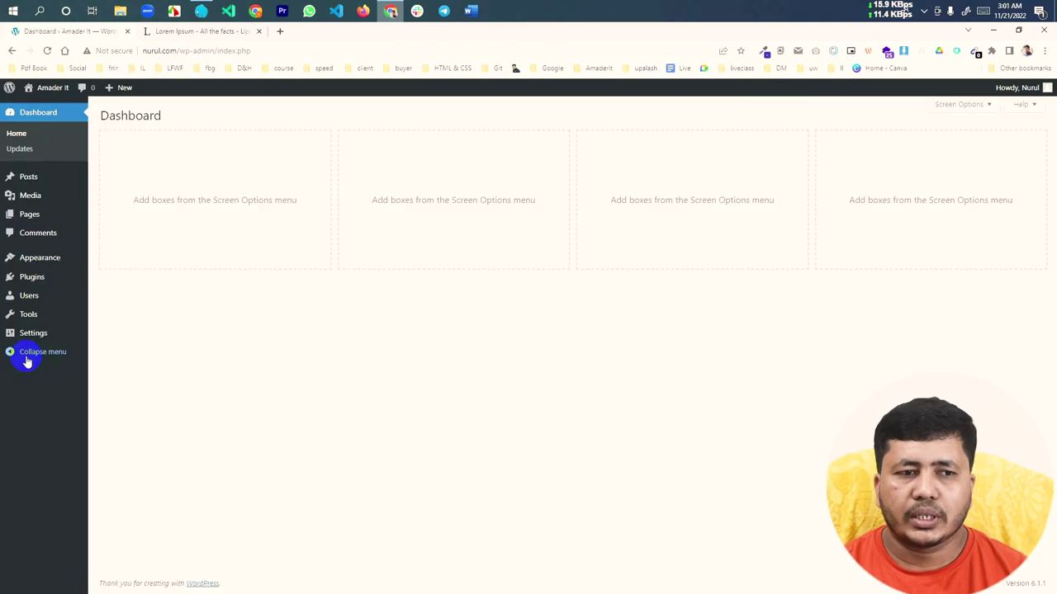
Open the installed plugins and browse the featured plugins available to add.
left_click(35, 281)
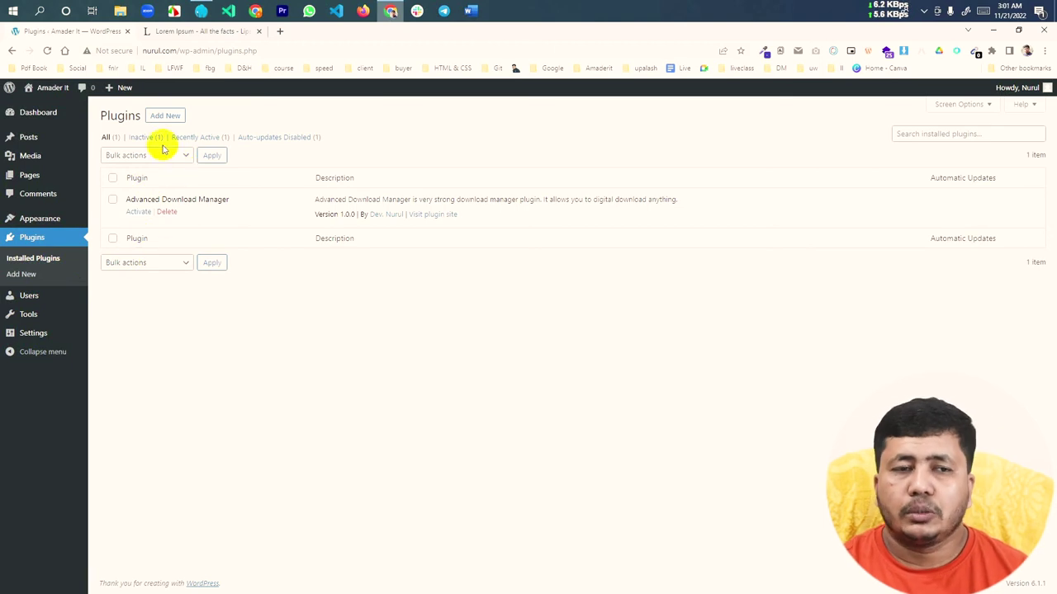
left_click(158, 118)
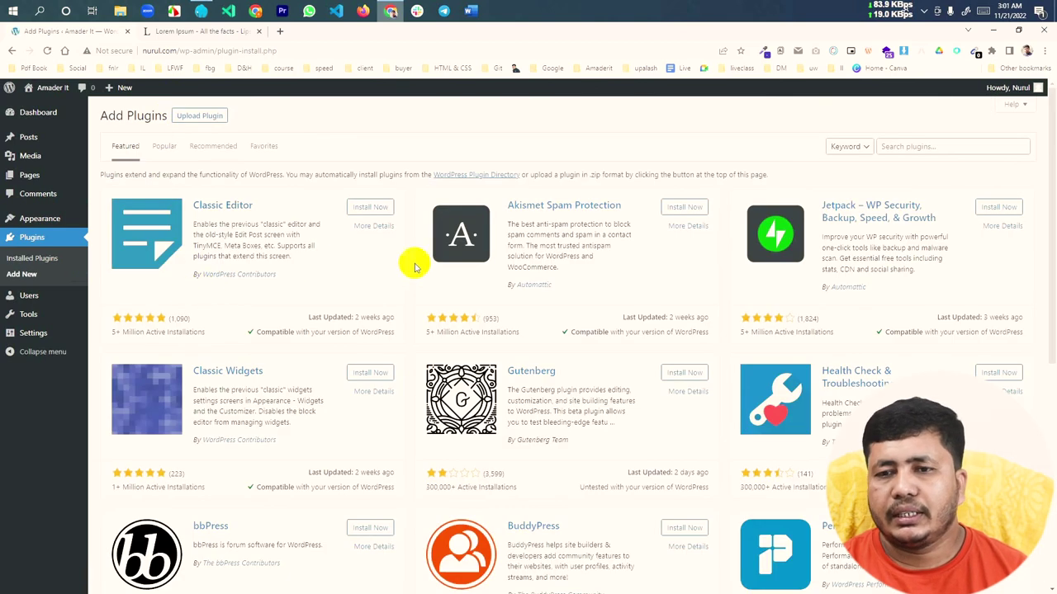
scroll(692, 334, "down", 2)
scroll(449, 302, "down", 5)
scroll(385, 300, "up", 5)
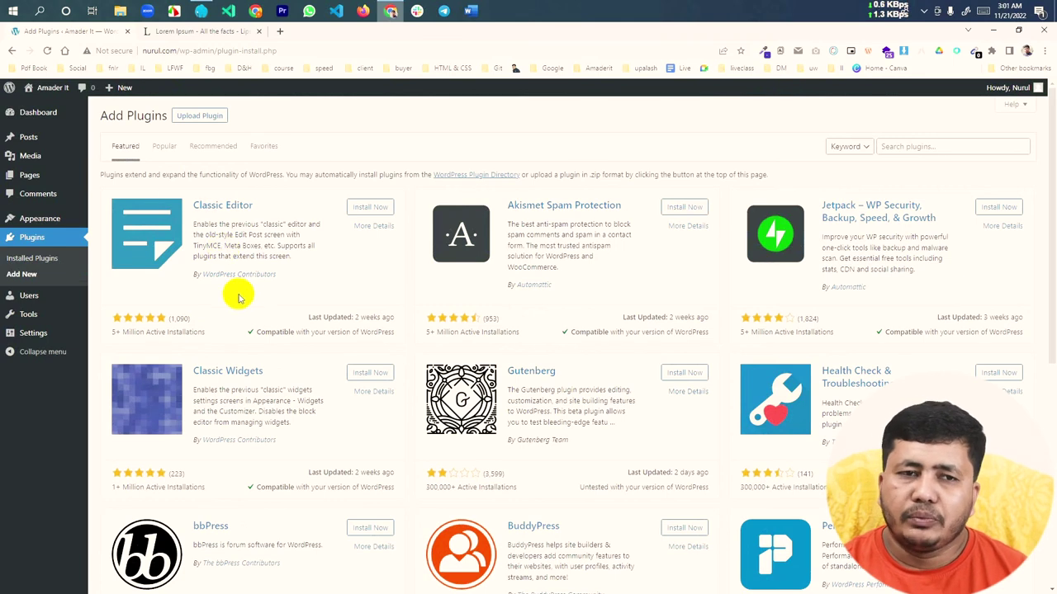
Show the plugin upload form, reload the Featured plugins, and look through the whole list.
left_click(193, 117)
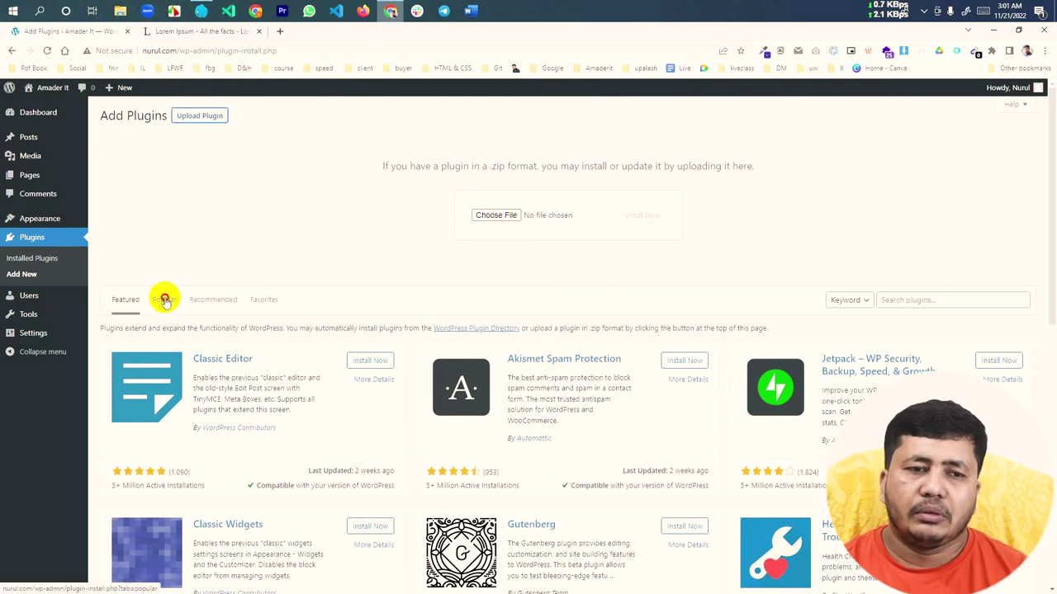
left_click(126, 300)
scroll(483, 282, "down", 3)
scroll(483, 282, "down", 5)
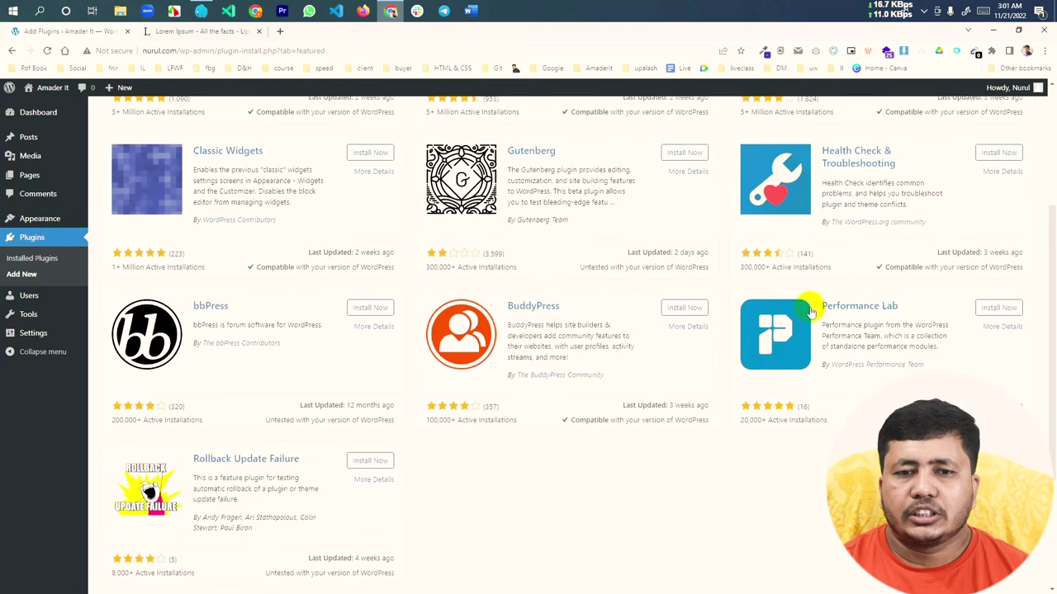
scroll(430, 351, "up", 6)
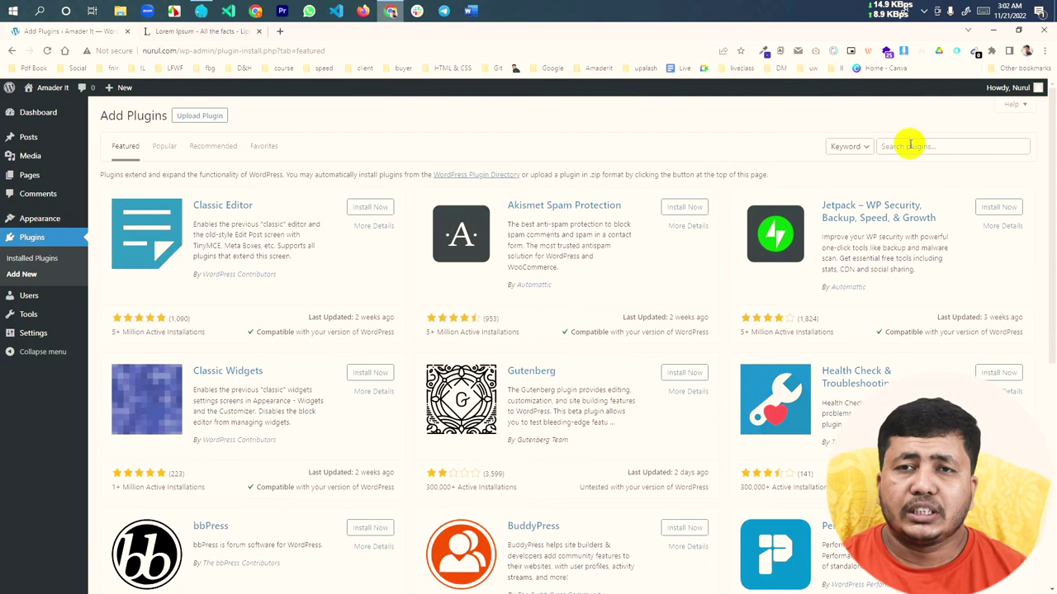
scroll(372, 358, "down", 3)
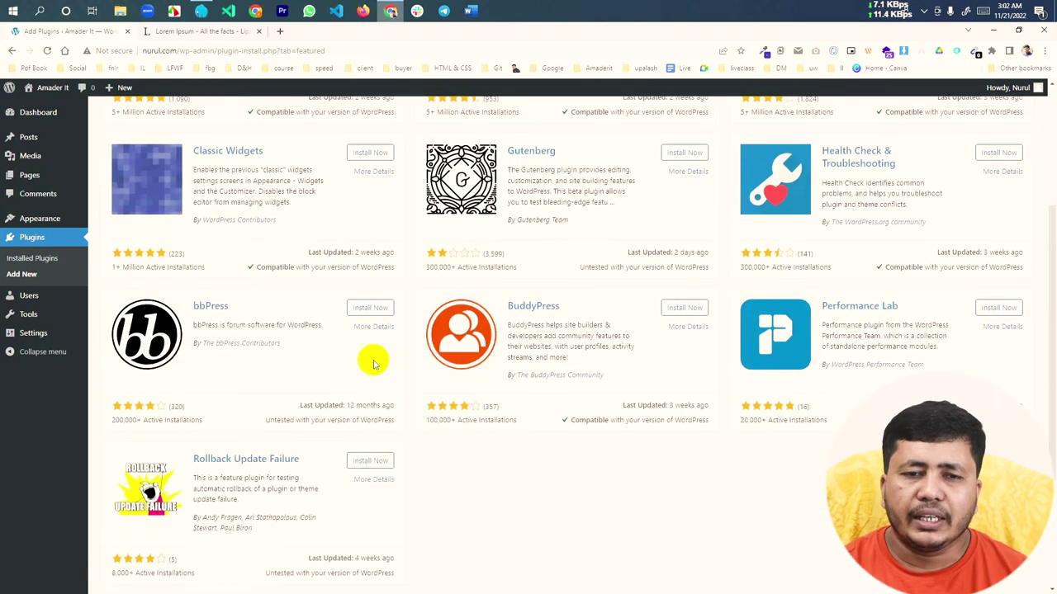
scroll(374, 363, "up", 3)
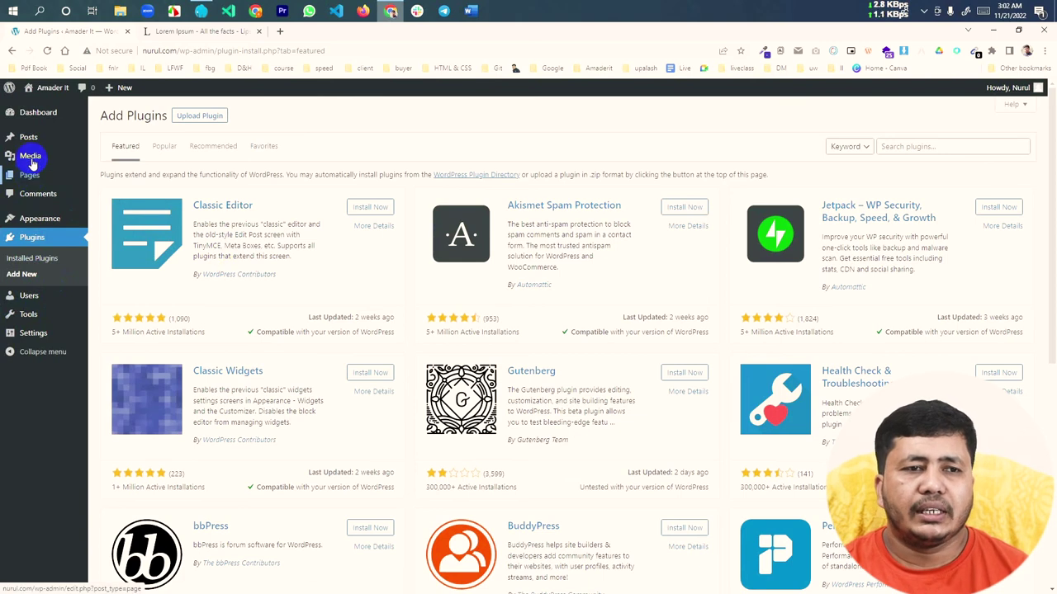
Open the Add New Post page in a separate browser tab and view its block editor.
mouse_move(28, 137)
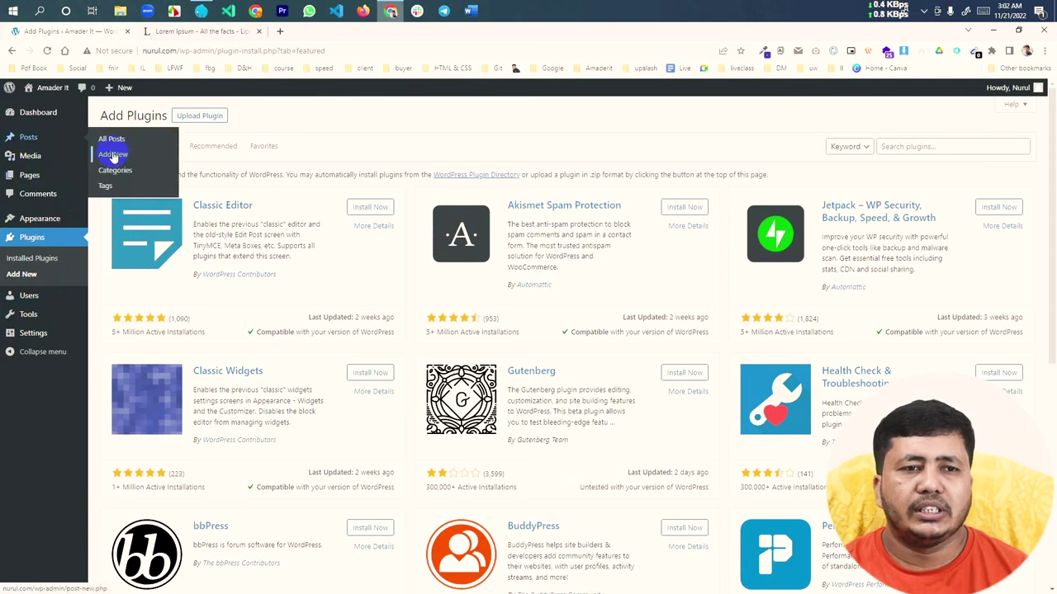
middle_click(113, 154)
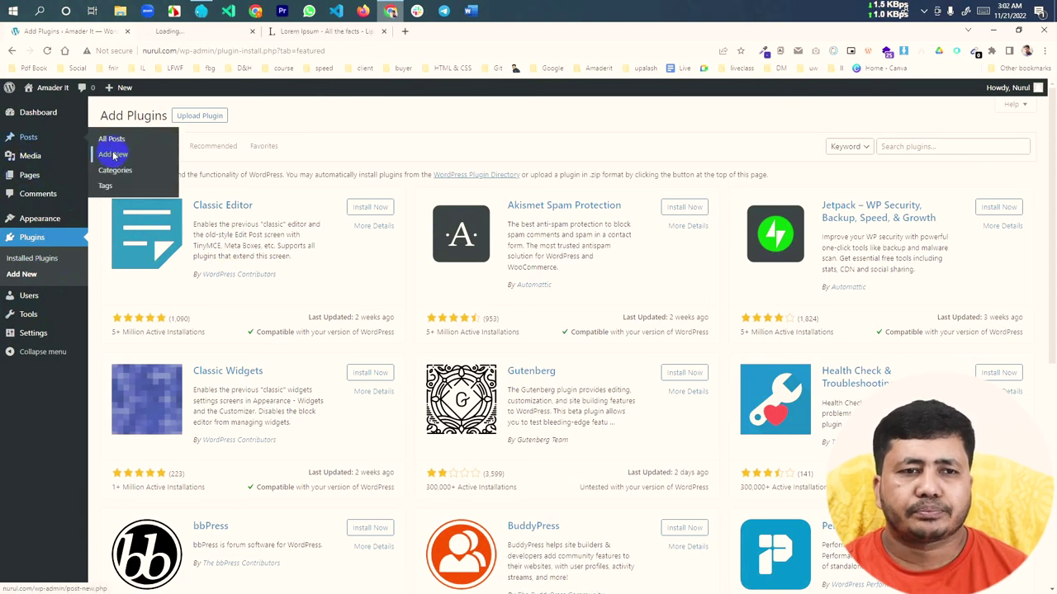
left_click(207, 32)
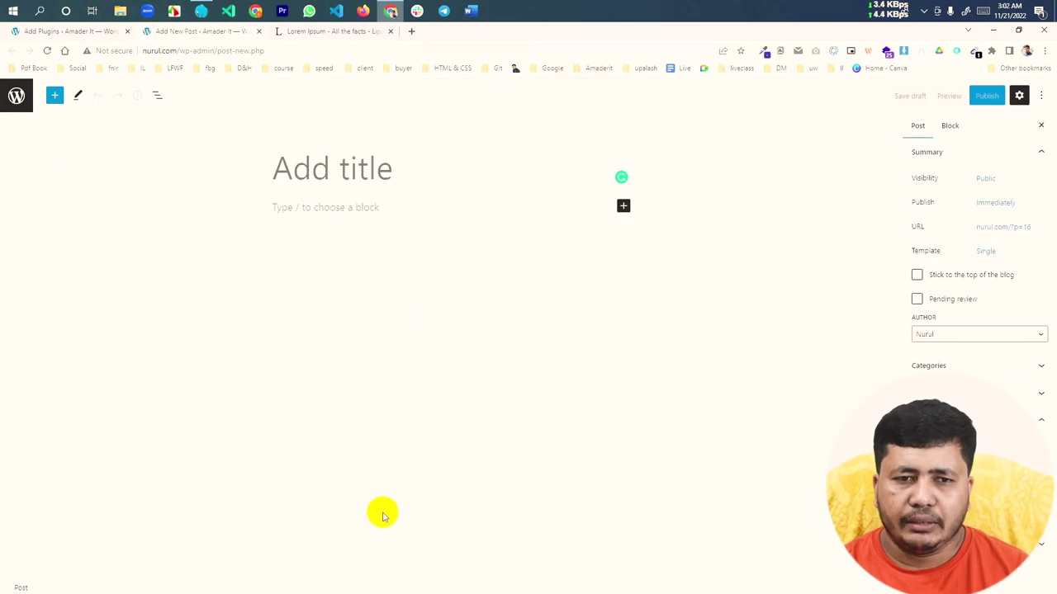
Return to the Add Plugins page and install and activate the Classic Editor plugin.
left_click(52, 30)
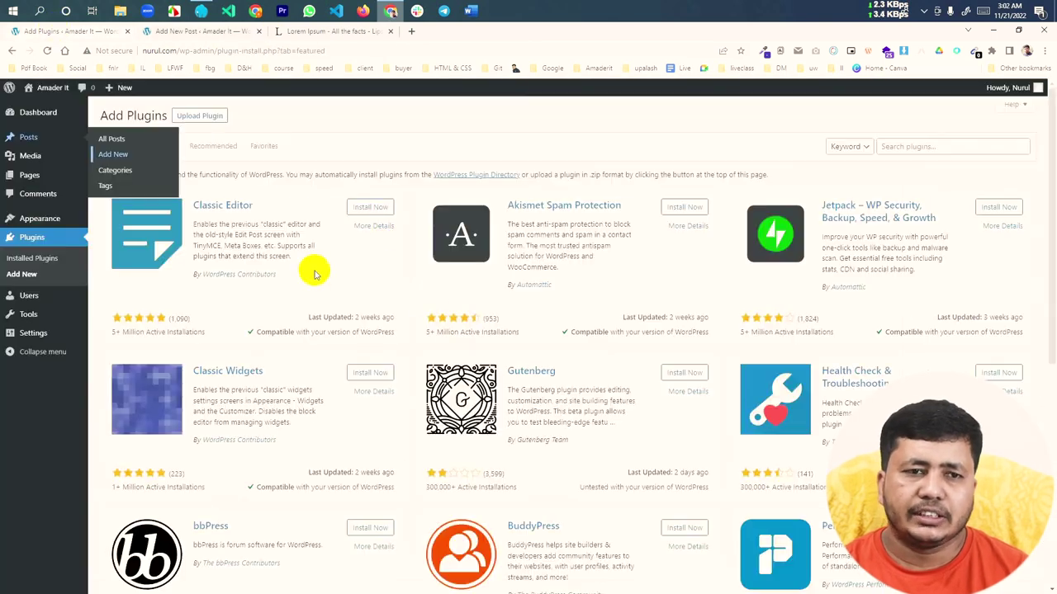
left_click(369, 208)
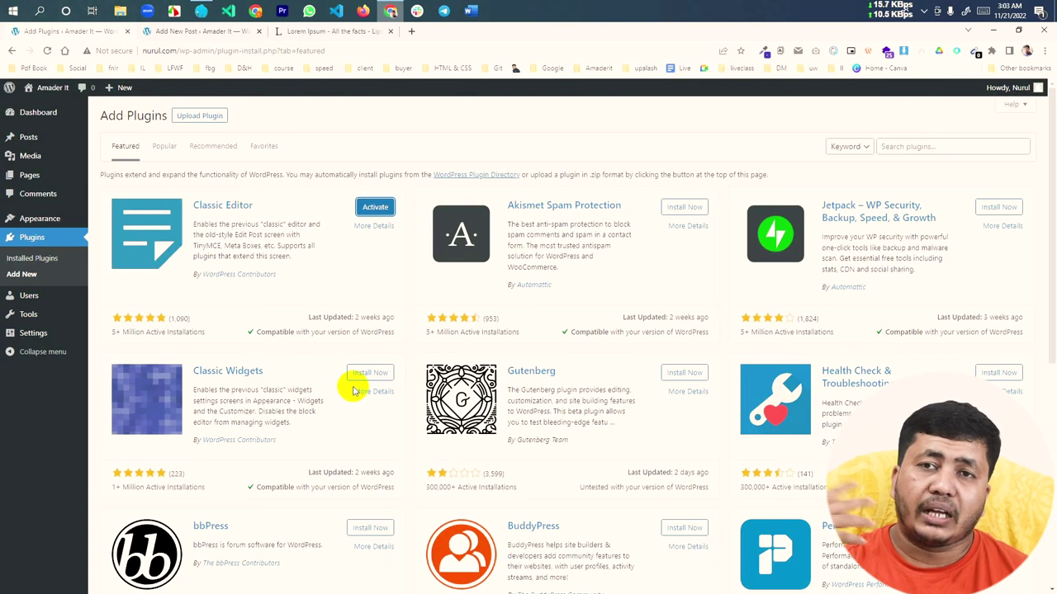
left_click(377, 209)
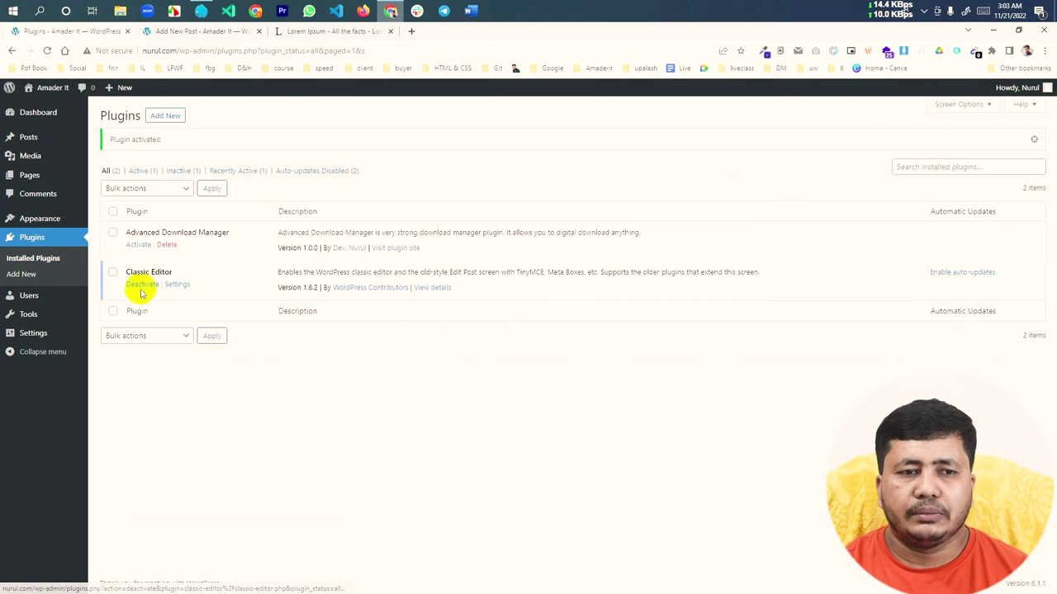
Reload the new post in its browser tab and view the editing screen, placing the cursor in the content area.
left_click(156, 32)
left_click(46, 51)
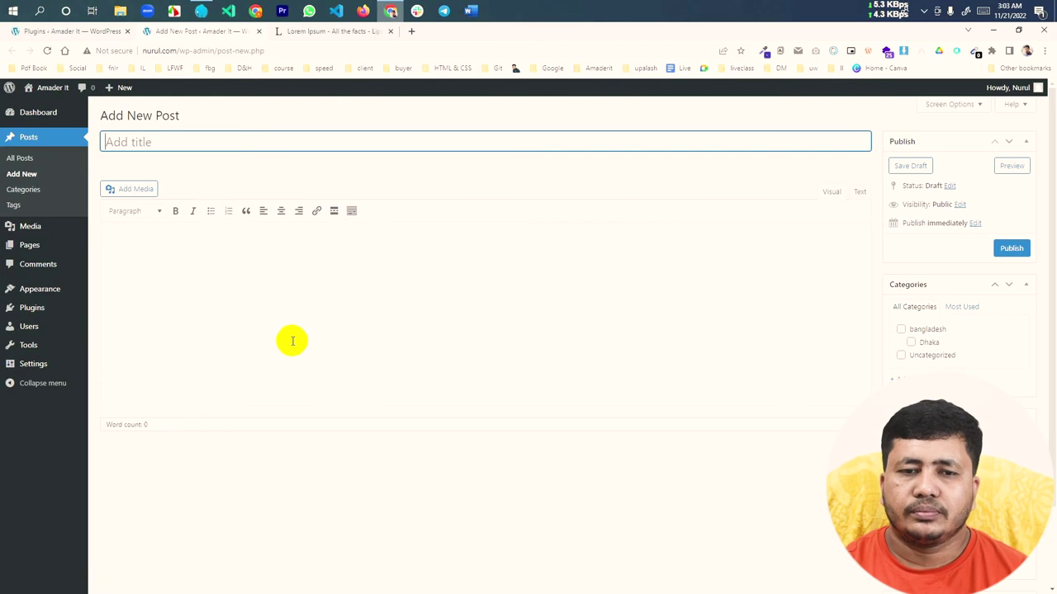
scroll(291, 339, "down", 1)
scroll(293, 339, "up", 1)
left_click(210, 342)
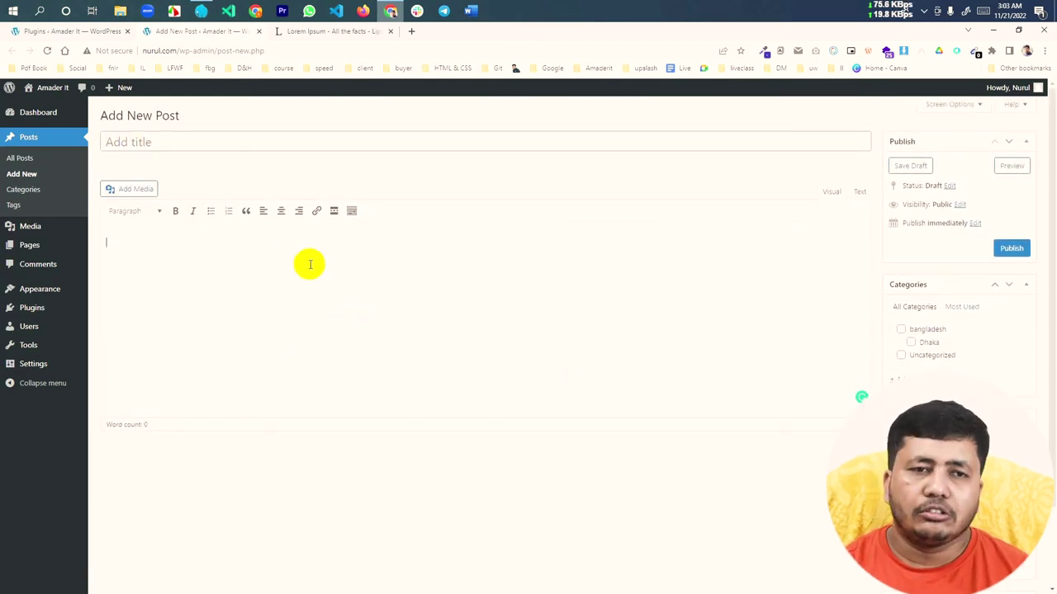
Return to the plugins tab, view the list of all users, and open the Add New User form.
left_click(40, 31)
mouse_move(24, 319)
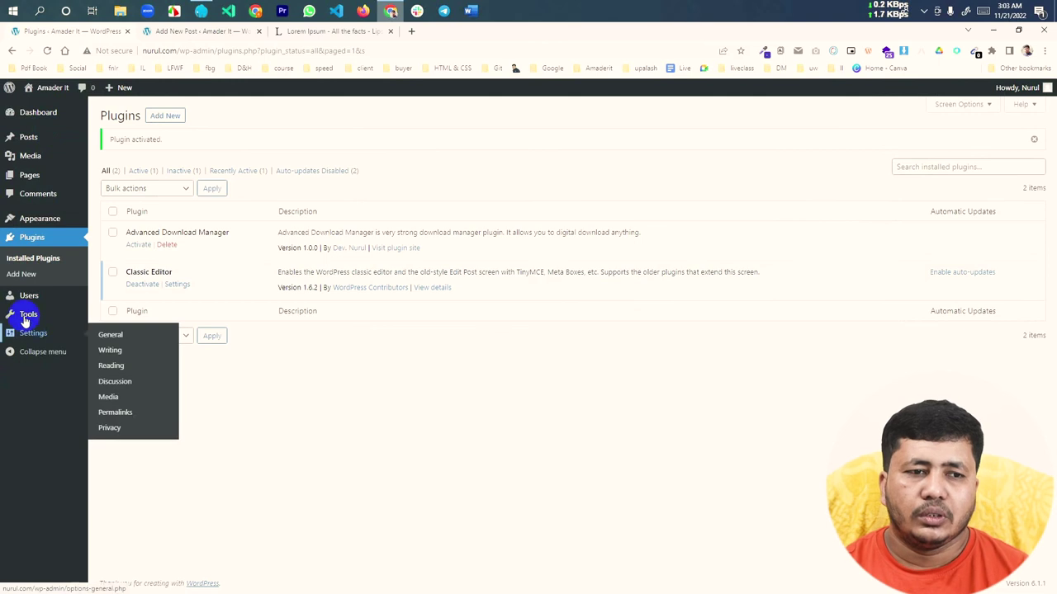
left_click(33, 298)
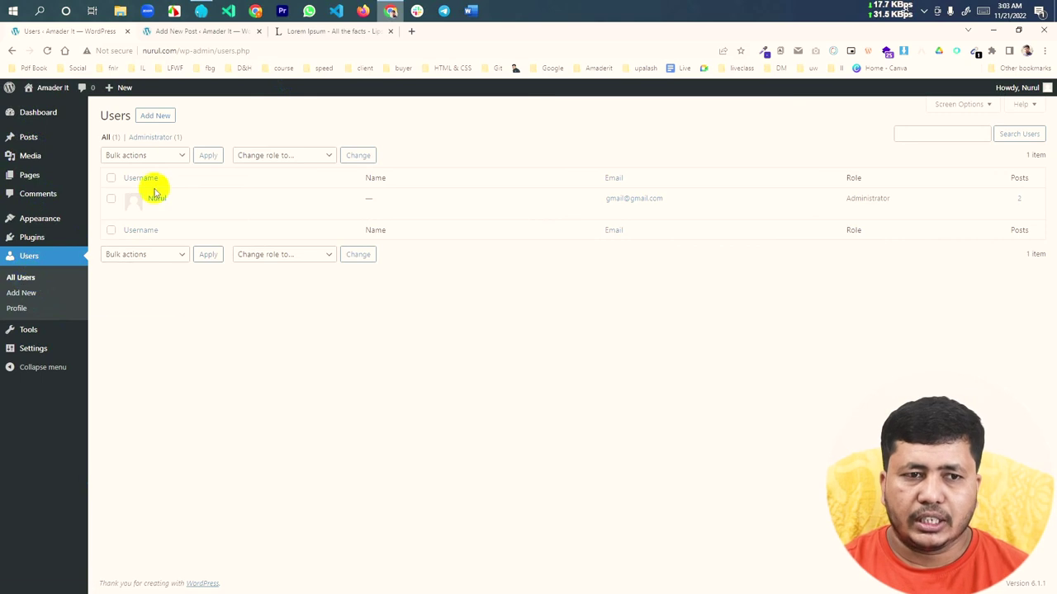
left_click(18, 298)
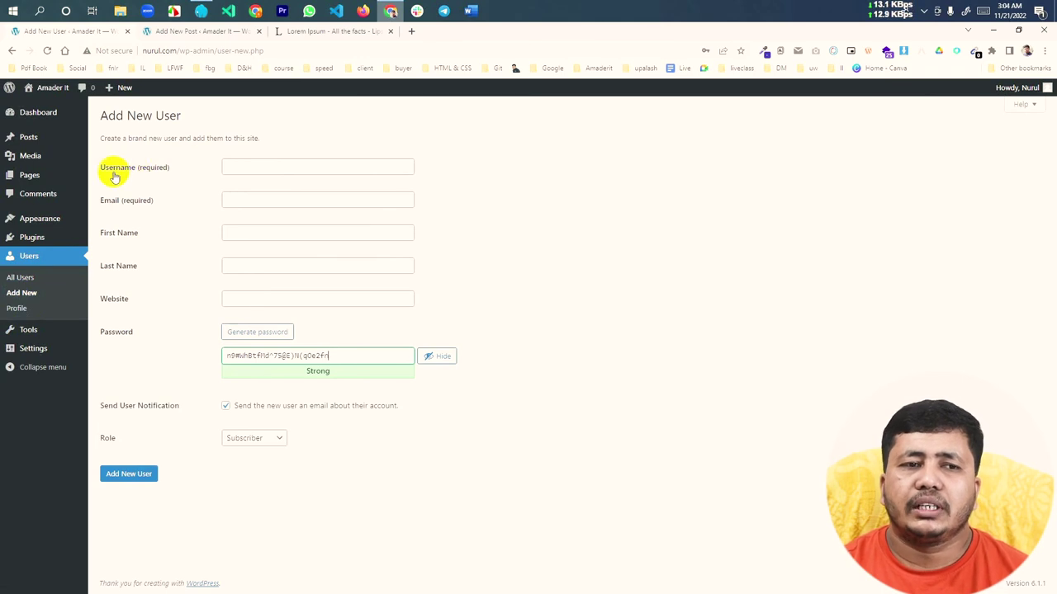
Examine the Username, Email, name and Password fields of the new user form and view the available roles.
left_click(237, 171)
left_click(234, 200)
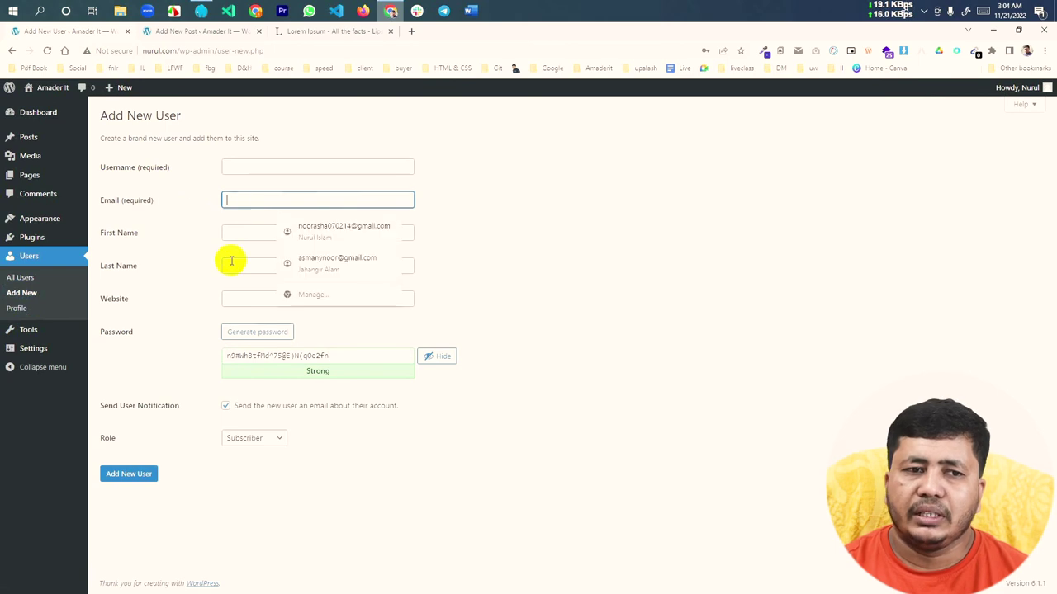
left_click(229, 233)
left_click(236, 266)
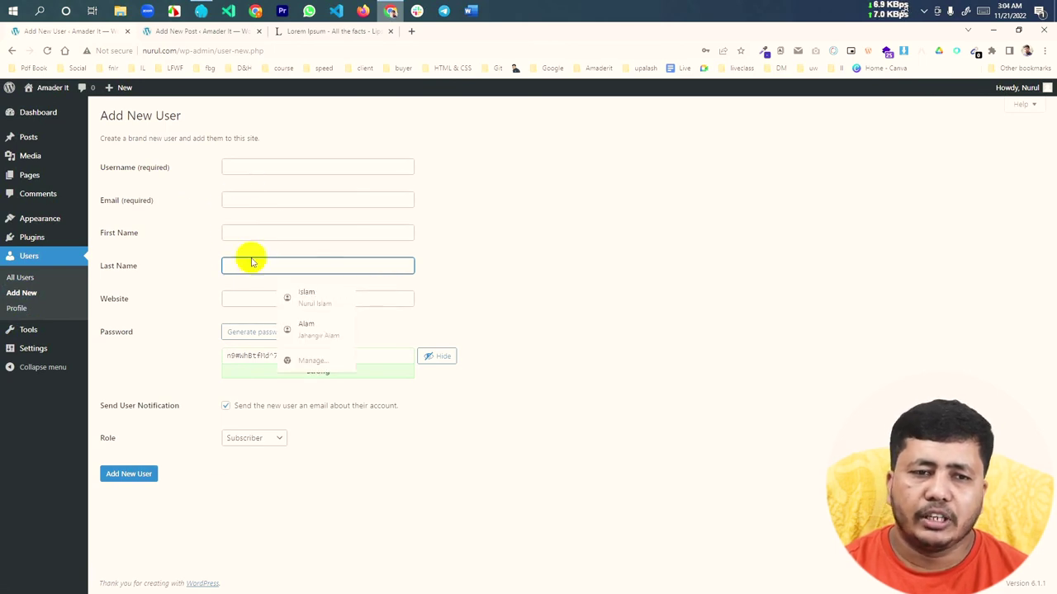
left_click(265, 360)
left_click_drag(328, 355, 206, 370)
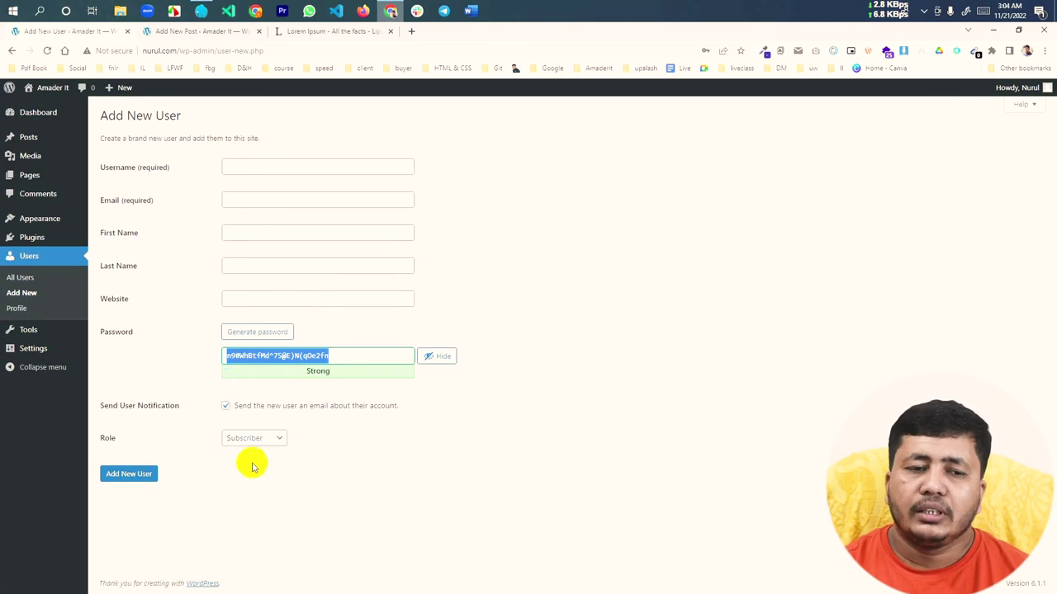
left_click(239, 439)
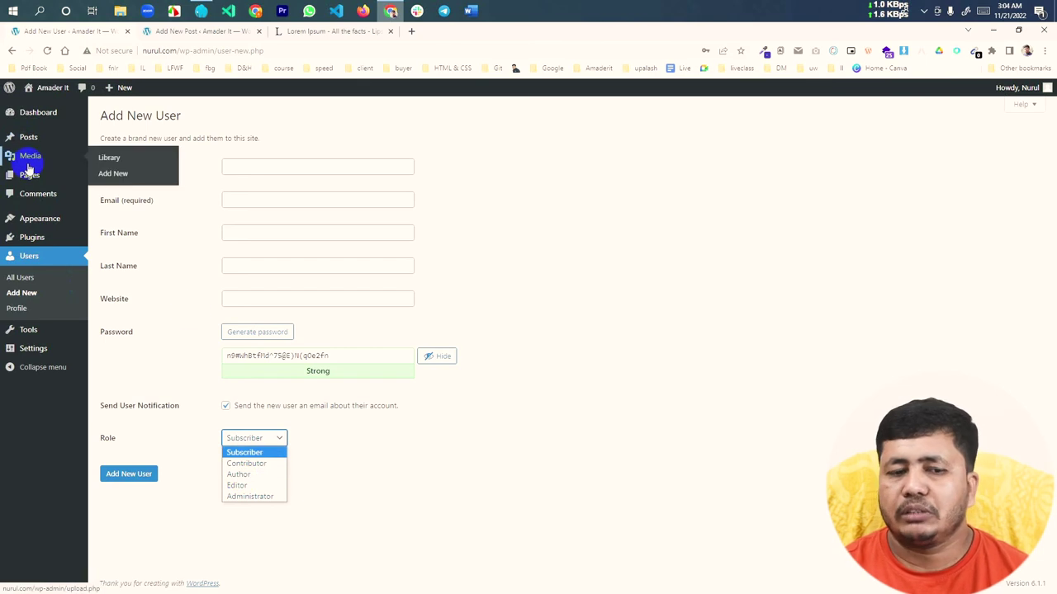
mouse_move(33, 176)
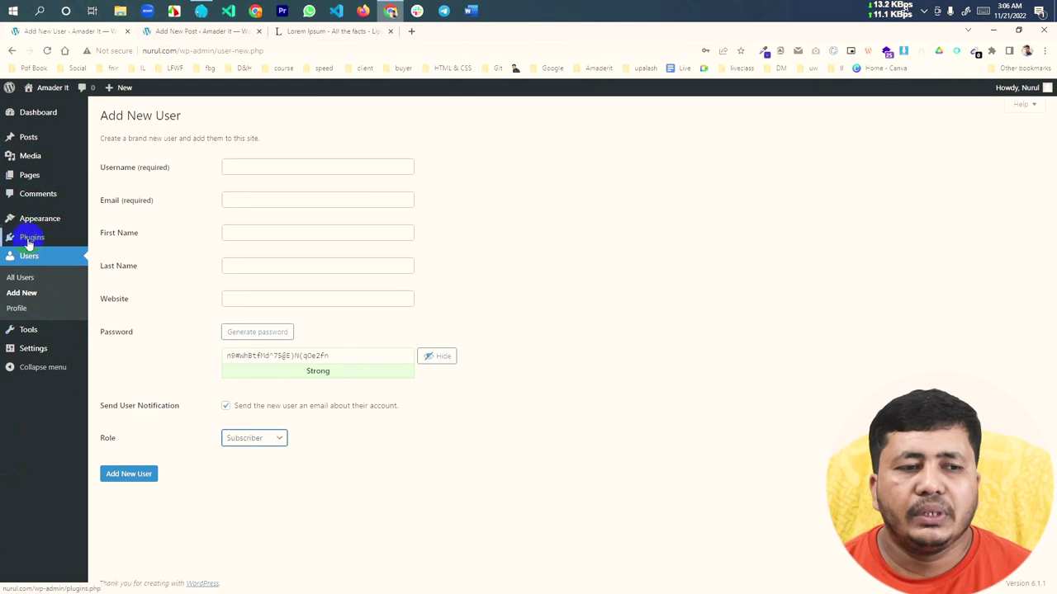
Open the user profile and review its personal options, name, contact info, profile picture and account management settings.
left_click(12, 312)
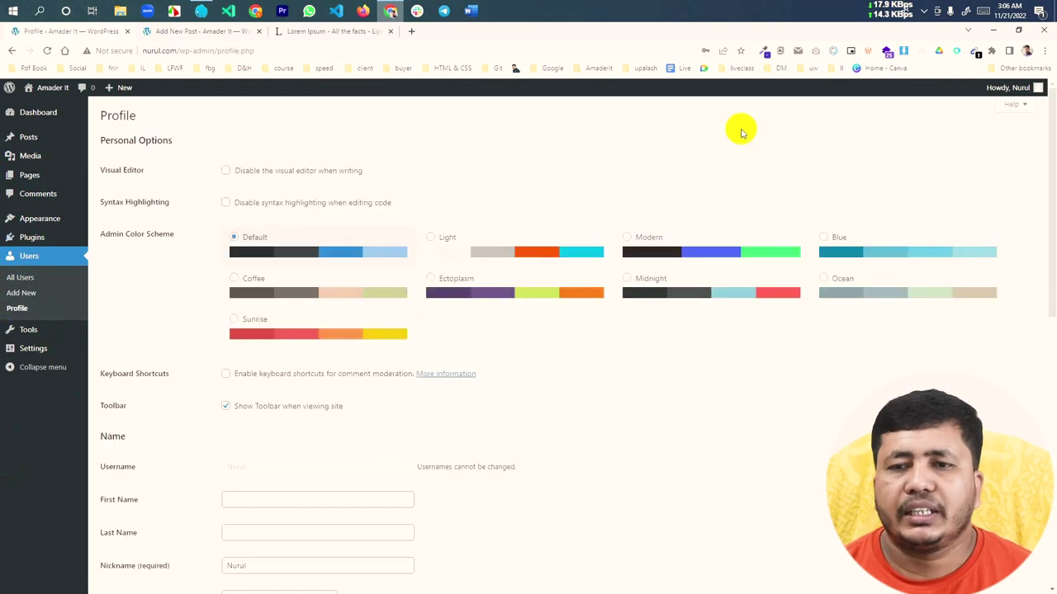
scroll(330, 454, "down", 2)
scroll(330, 454, "down", 3)
scroll(260, 430, "up", 3)
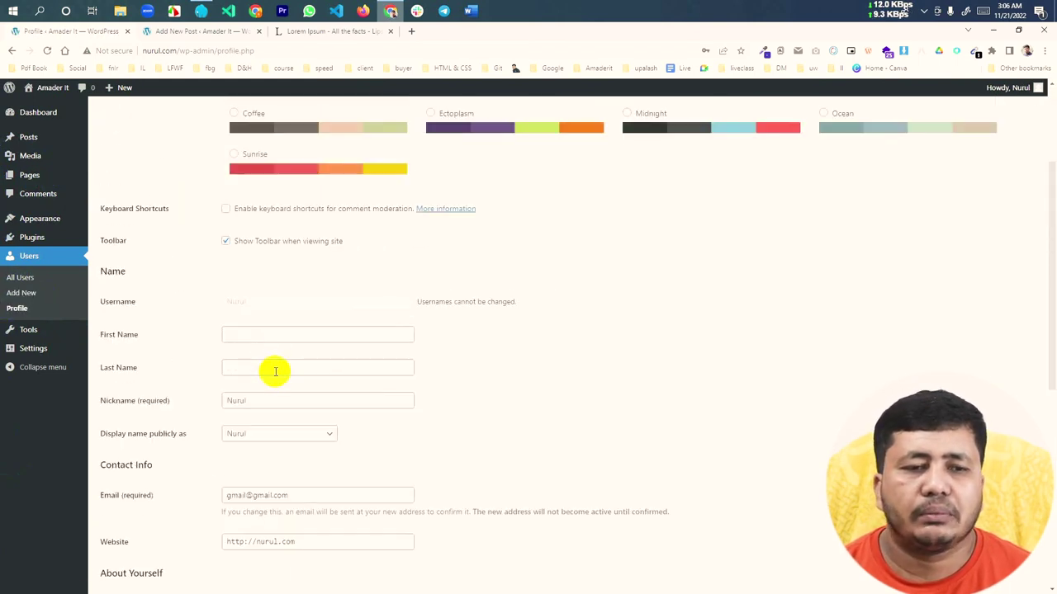
scroll(273, 371, "down", 1)
scroll(239, 368, "down", 3)
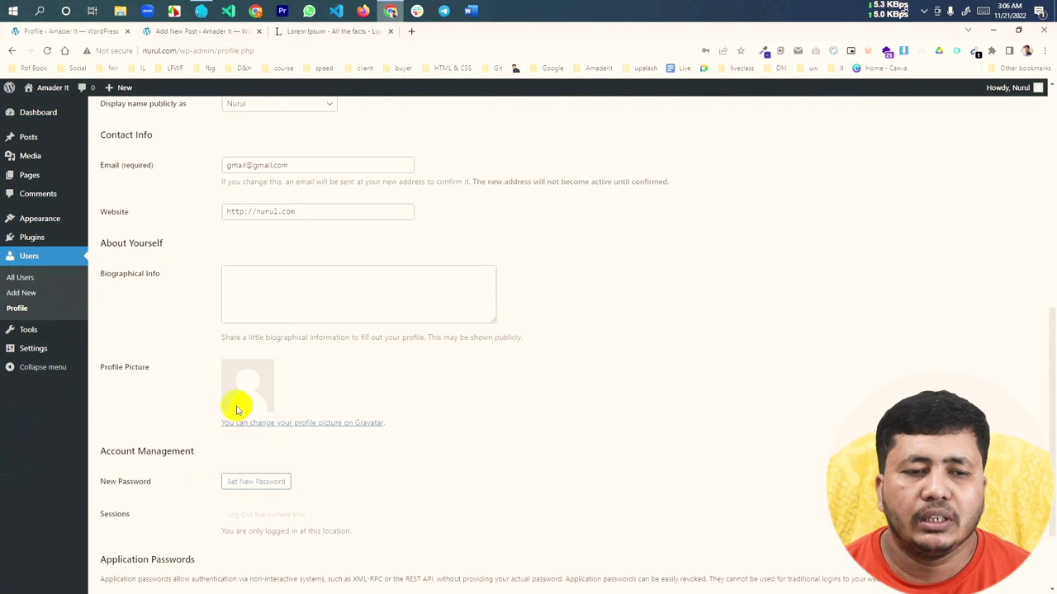
scroll(295, 434, "down", 3)
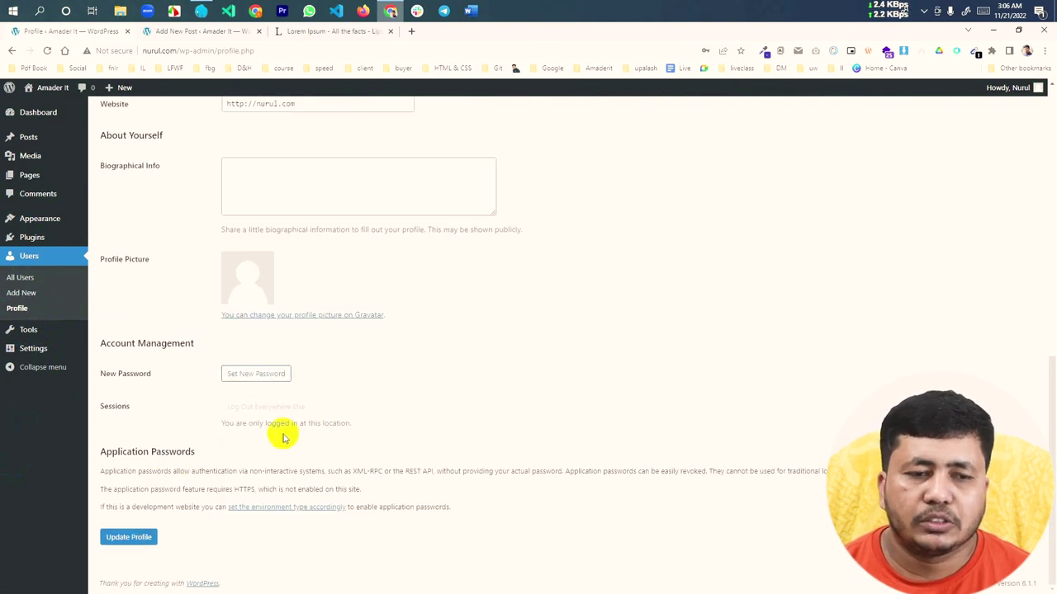
scroll(291, 450, "up", 1)
scroll(297, 450, "up", 10)
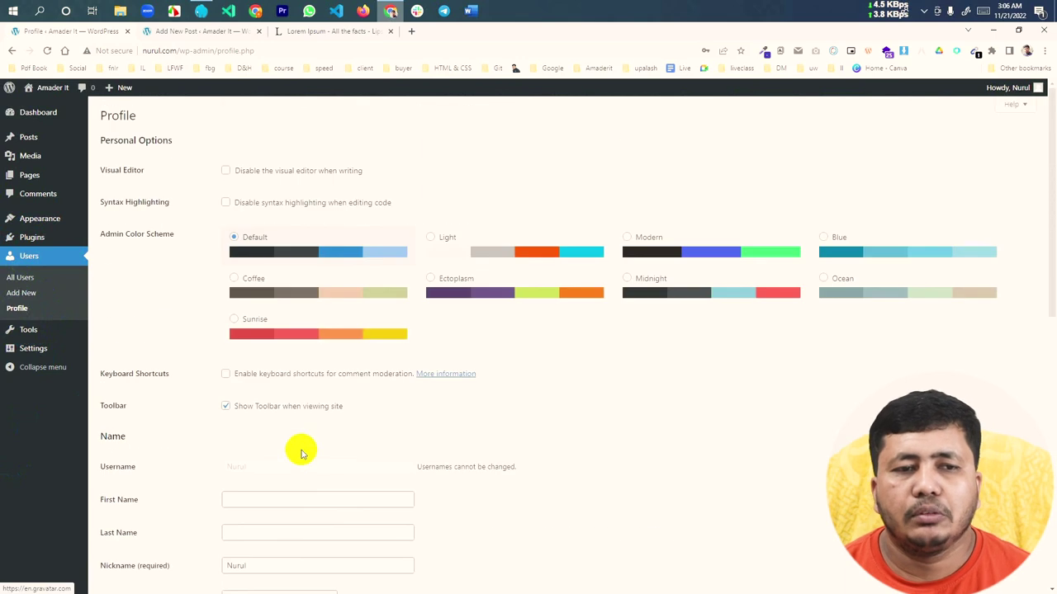
Try the Light, Modern, Blue and Midnight admin color schemes and select Ocean.
left_click(444, 255)
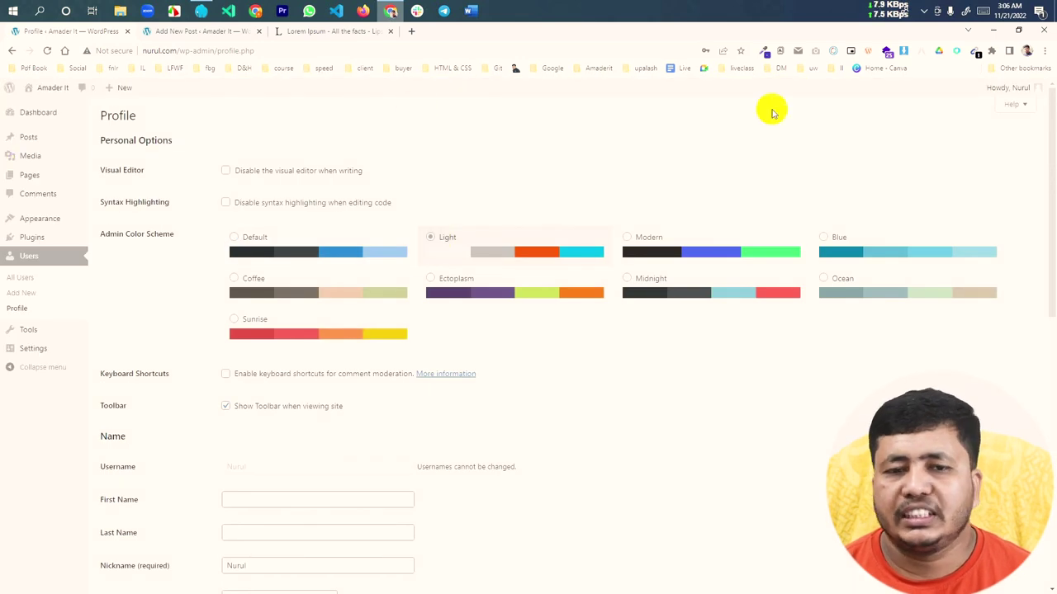
left_click(649, 245)
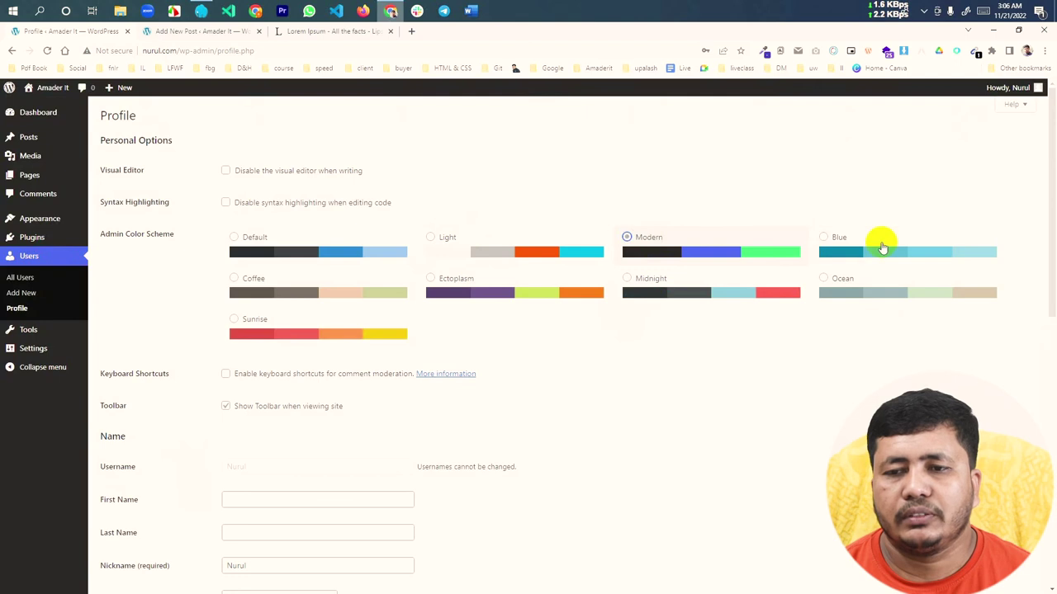
left_click(880, 245)
left_click(858, 296)
left_click(710, 285)
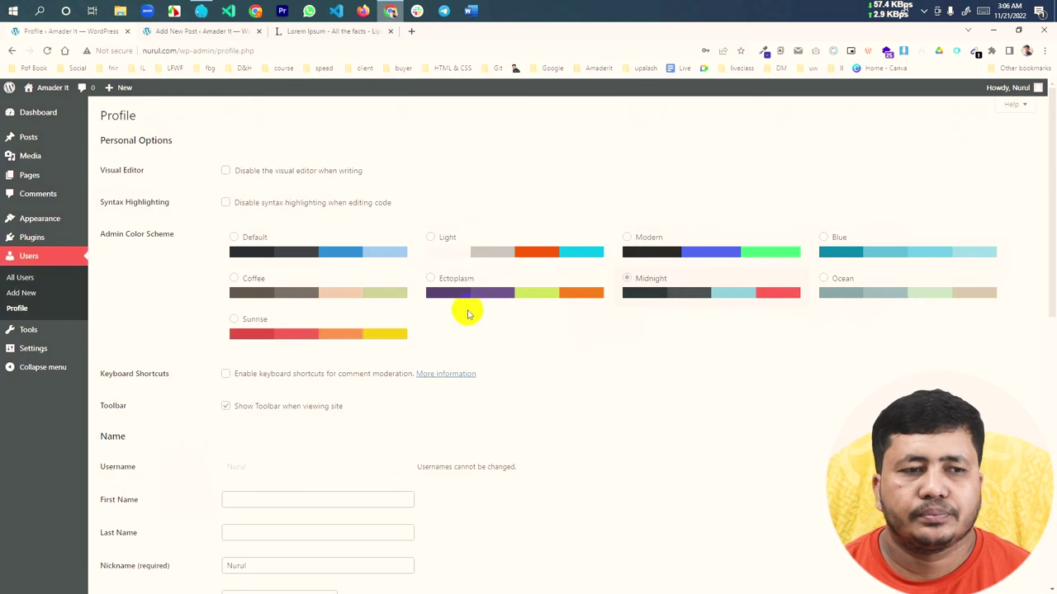
left_click(867, 294)
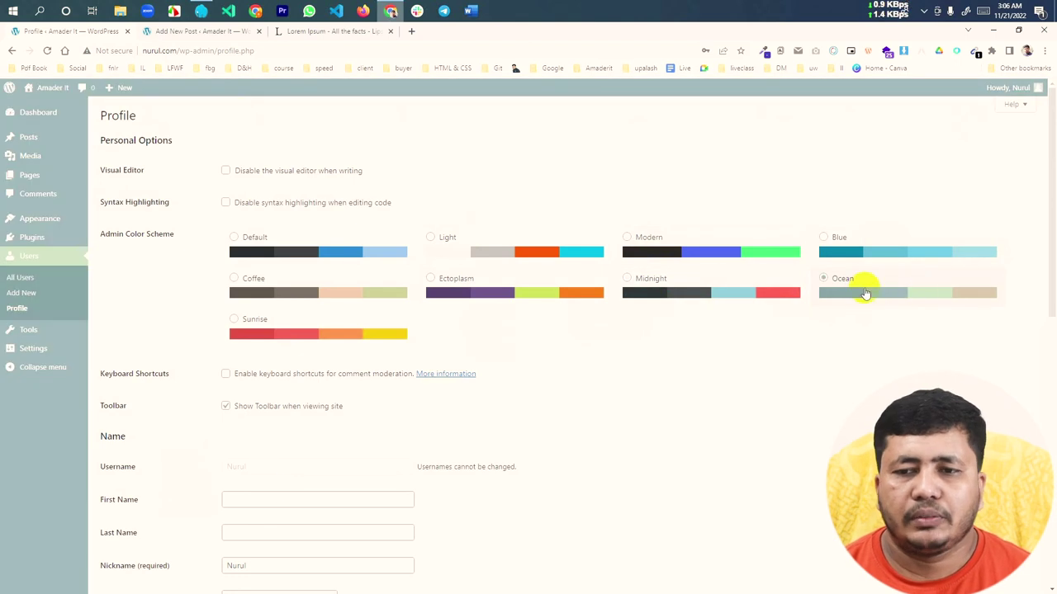
Apply the Blue admin color scheme and open the Site Health page of the tools.
left_click(825, 243)
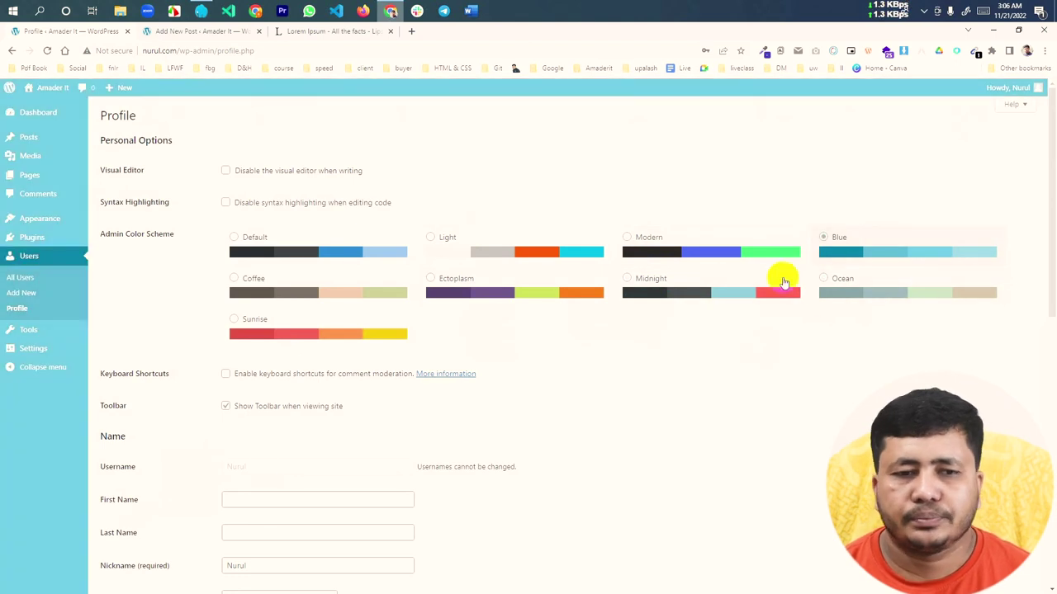
left_click(27, 331)
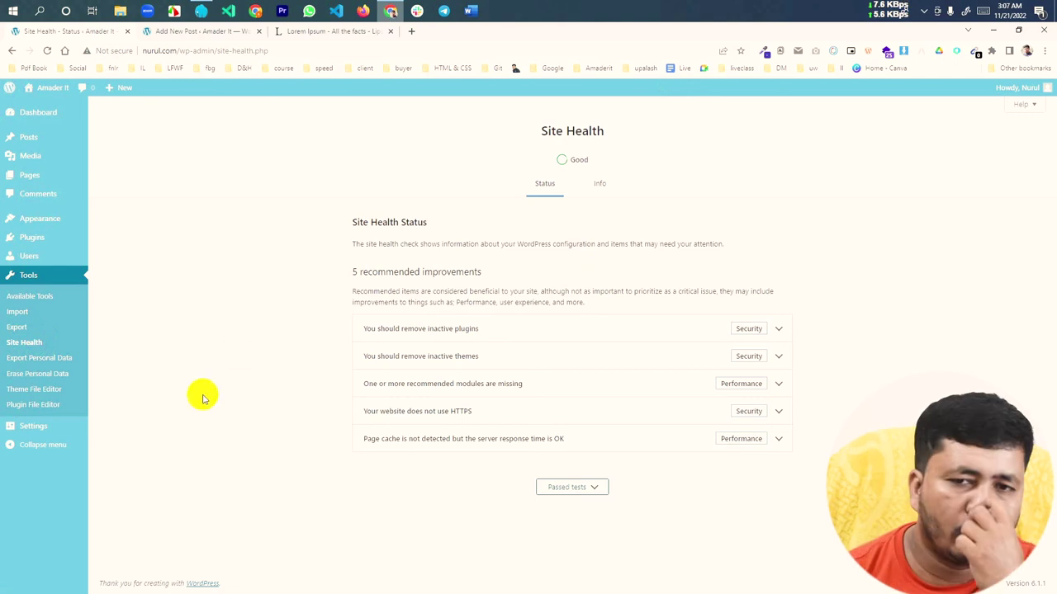
Open the Site Health info and review the details of the WordPress section.
left_click(603, 185)
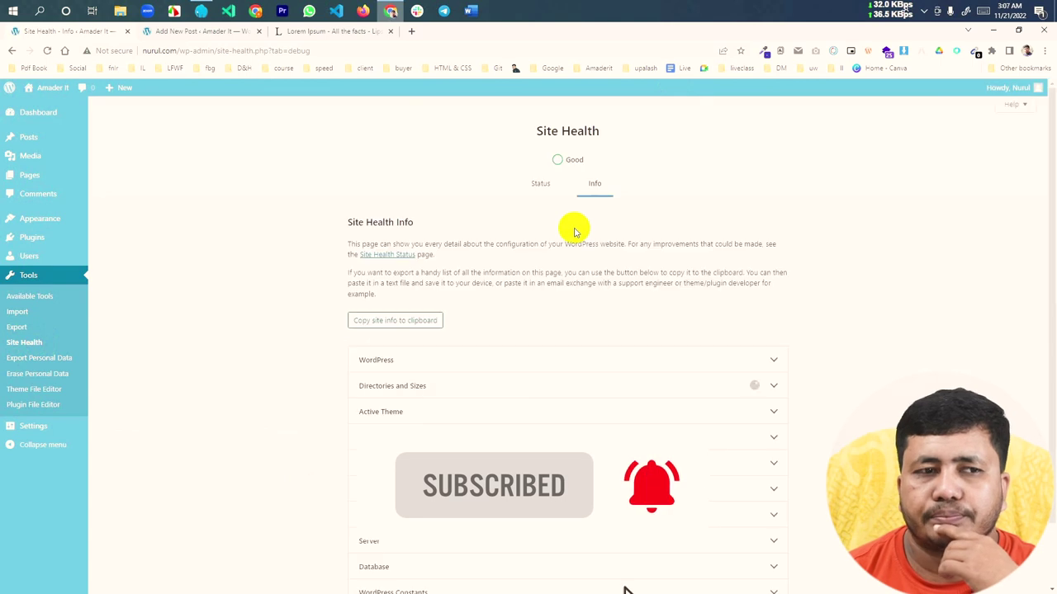
scroll(457, 411, "down", 2)
left_click(442, 298)
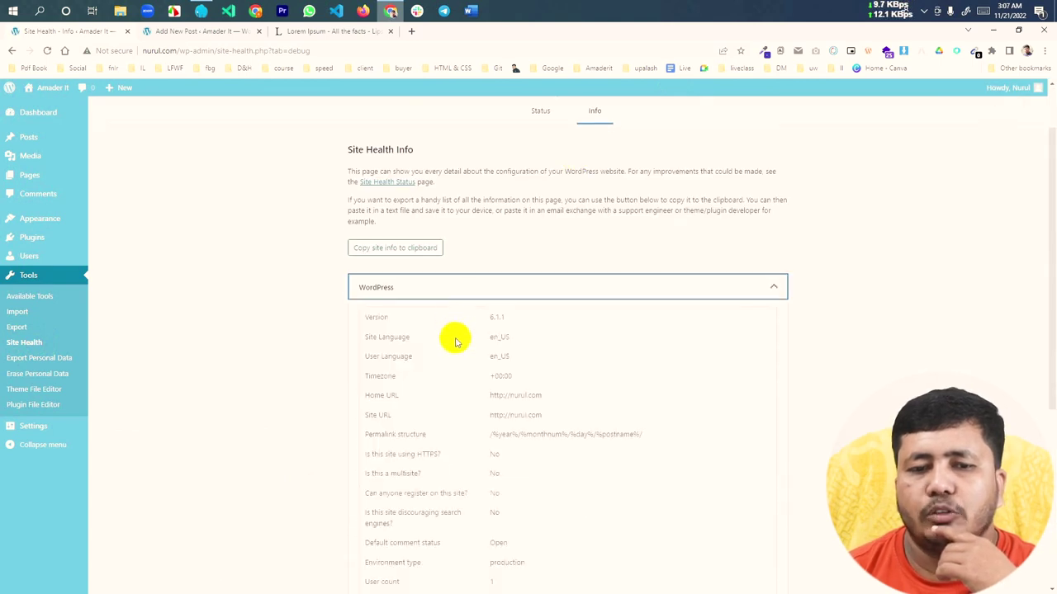
scroll(432, 248, "down", 2)
left_click_drag(432, 170, 442, 425)
scroll(495, 388, "down", 2)
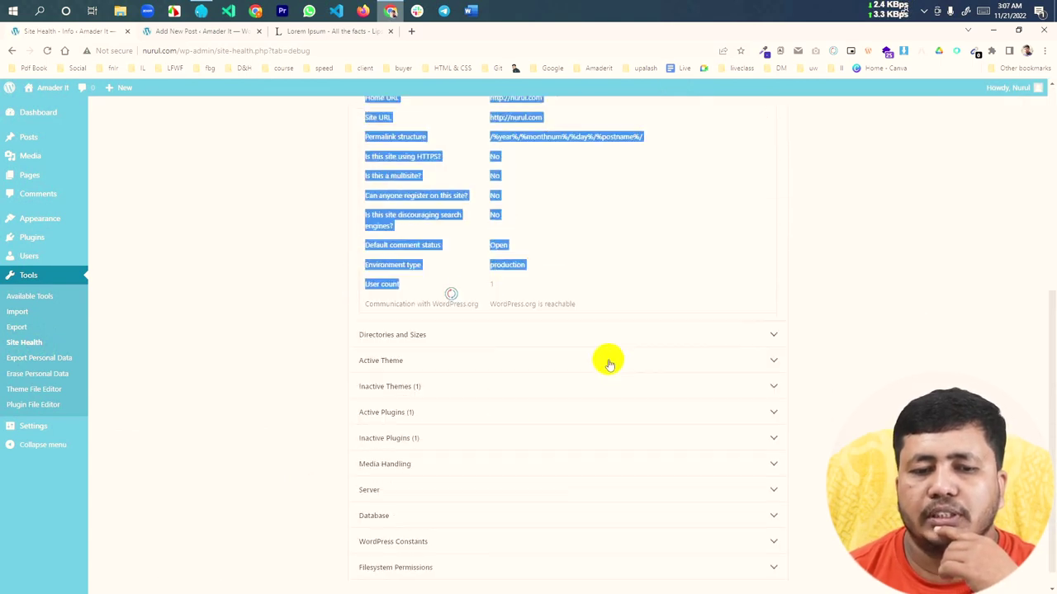
Expand Directories and Sizes and examine the directory locations and sizes, especially those of the WordPress directory.
left_click(448, 313)
scroll(494, 319, "down", 3)
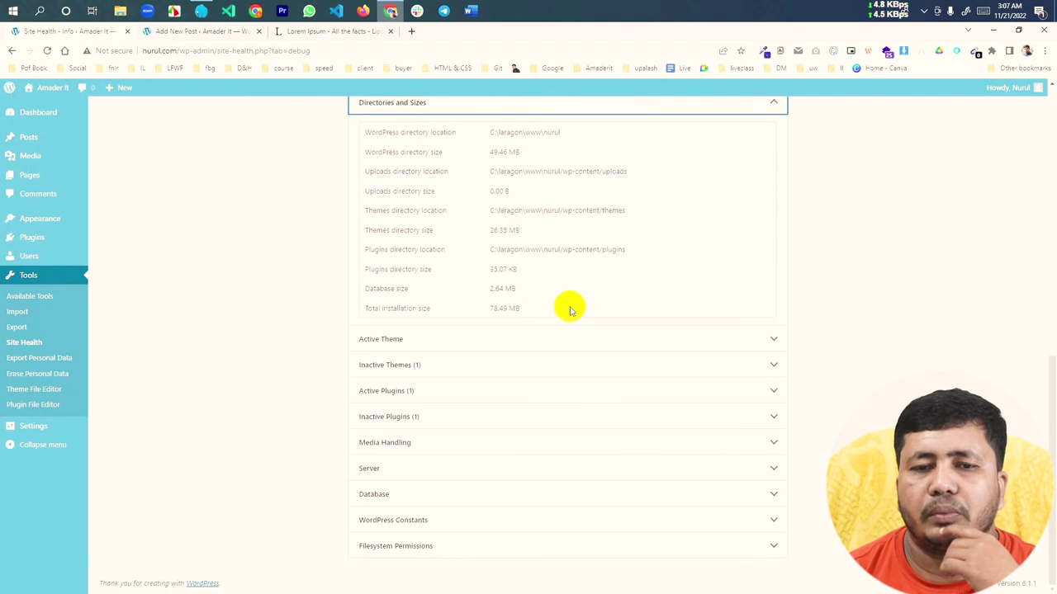
left_click_drag(568, 307, 387, 138)
left_click(516, 128)
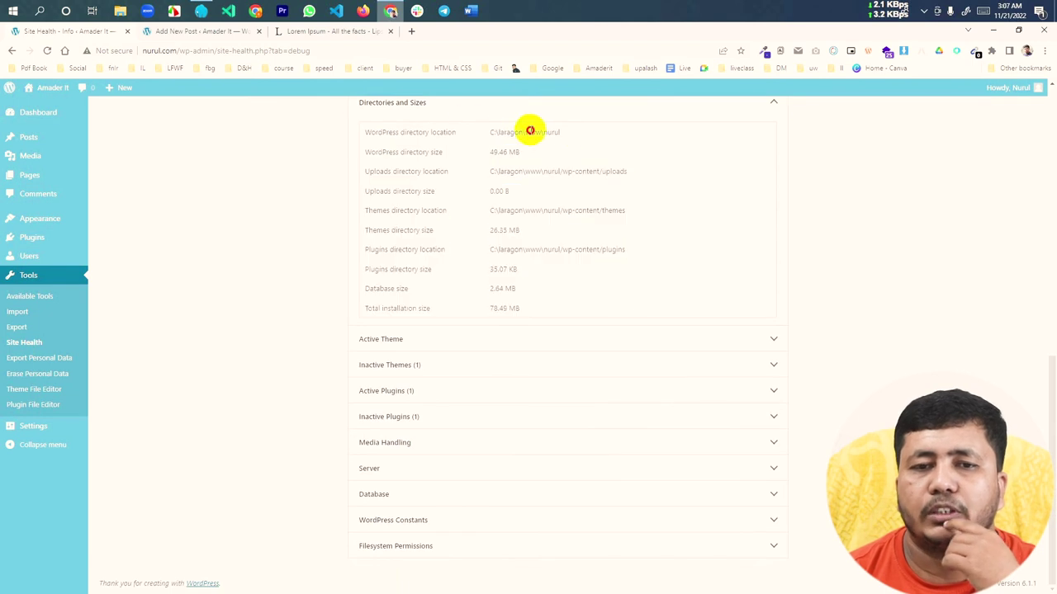
left_click_drag(499, 132, 580, 137)
triple_click(517, 151)
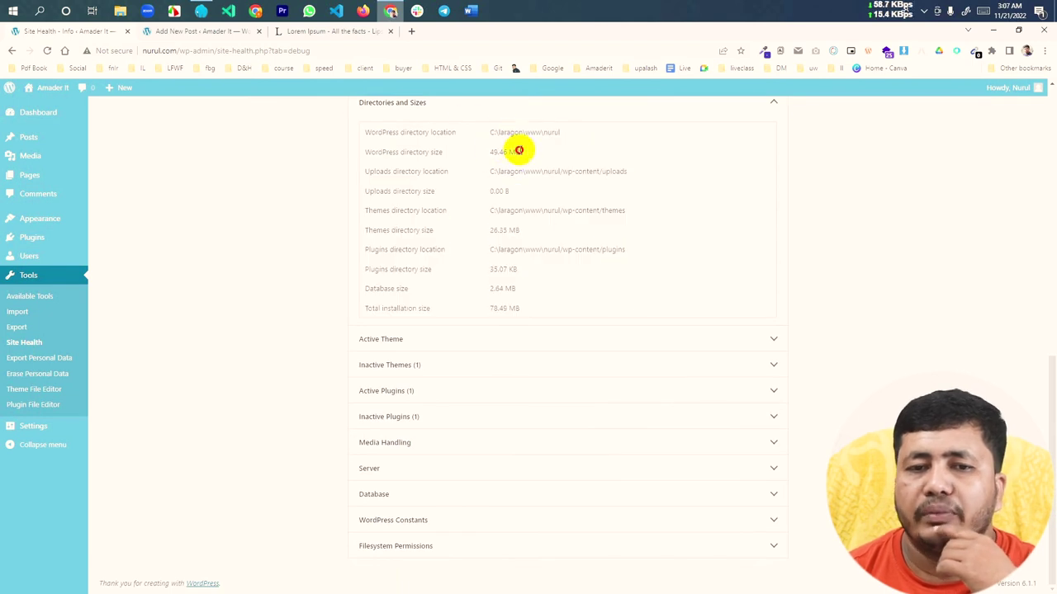
Expand the Active Theme, Inactive Themes and Active Plugins sections and review their details.
left_click(444, 342)
scroll(445, 343, "down", 2)
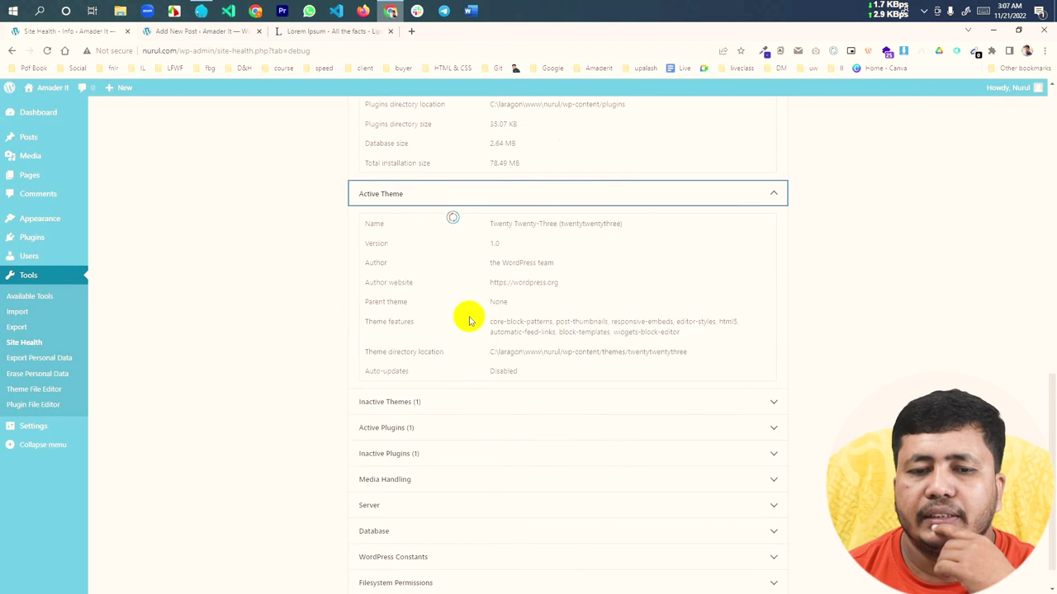
left_click_drag(627, 204, 477, 202)
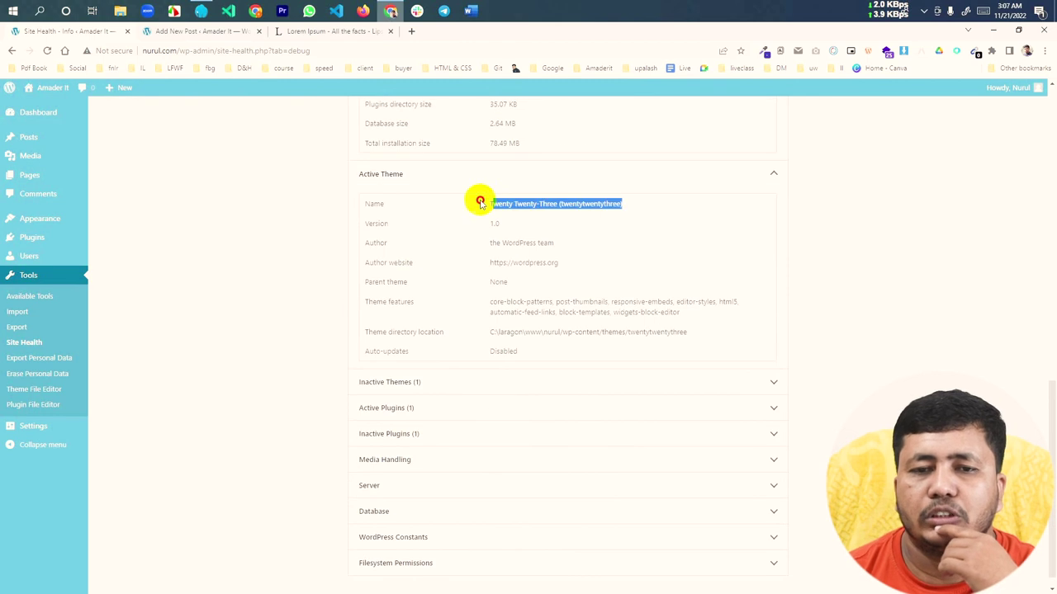
scroll(459, 382, "down", 1)
left_click(439, 367)
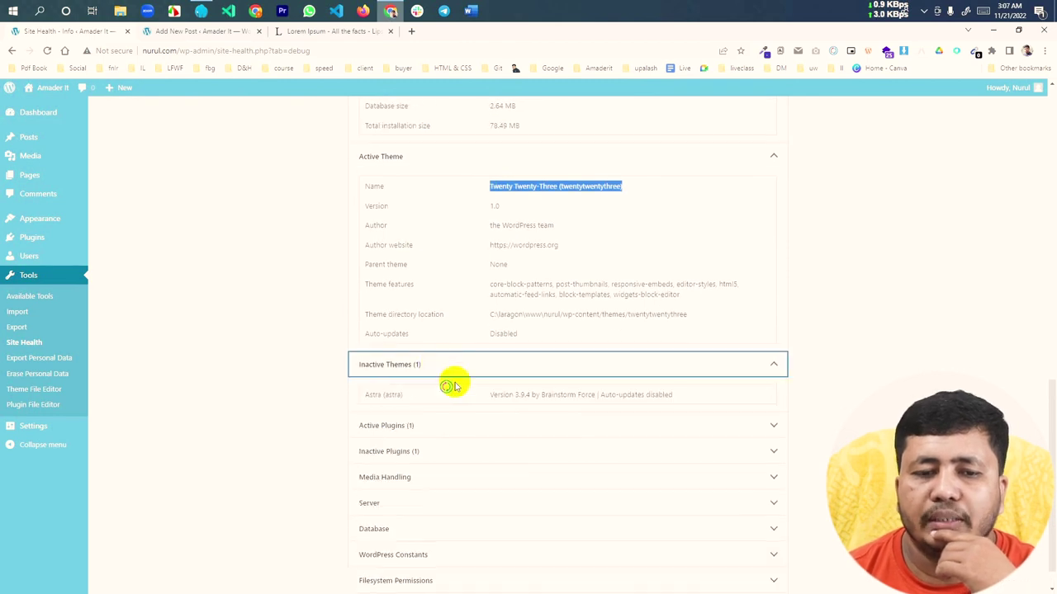
scroll(407, 396, "down", 1)
left_click(436, 393)
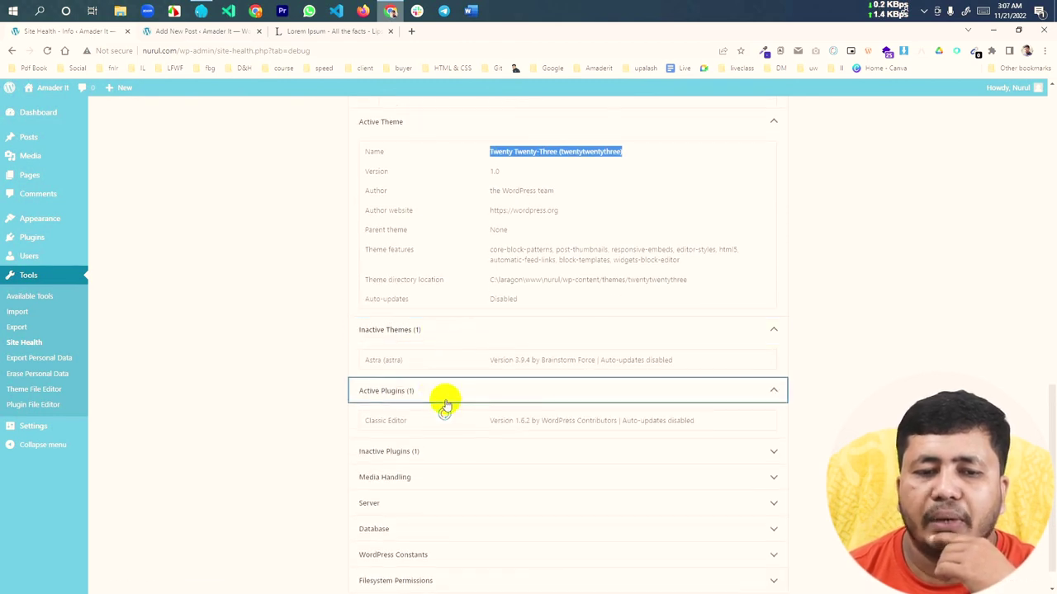
Expand the Media Handling and Server sections and examine the upload limits and server setup.
scroll(439, 417, "down", 1)
left_click(421, 446)
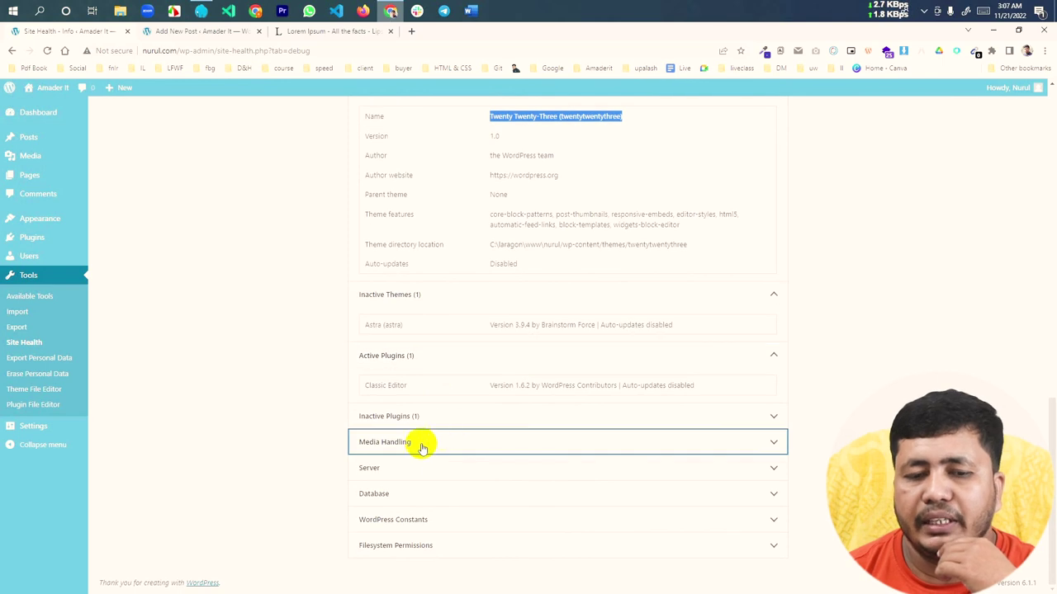
scroll(475, 409, "down", 3)
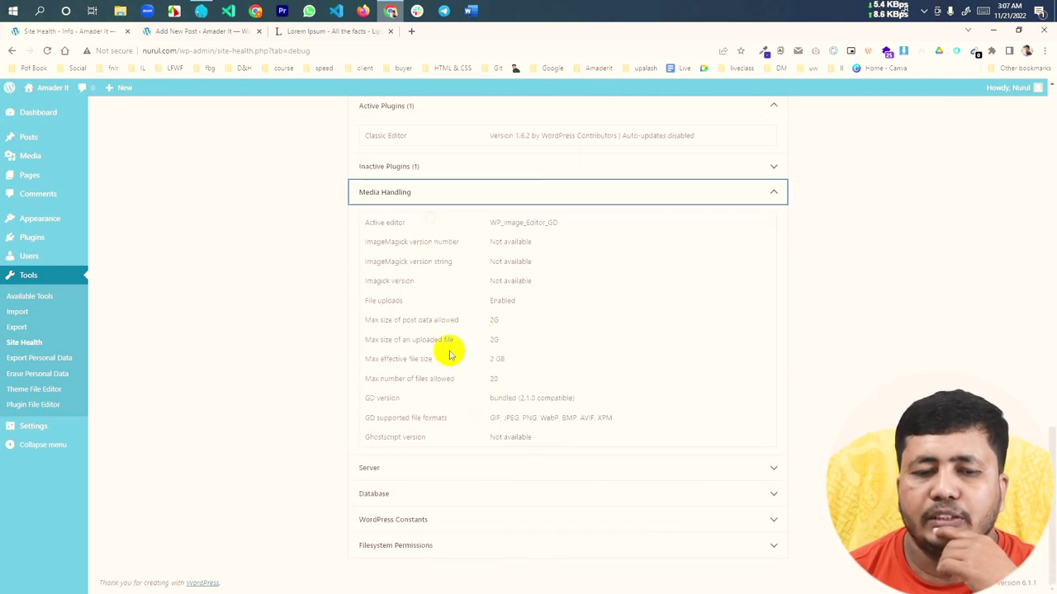
left_click(449, 493)
left_click(469, 471)
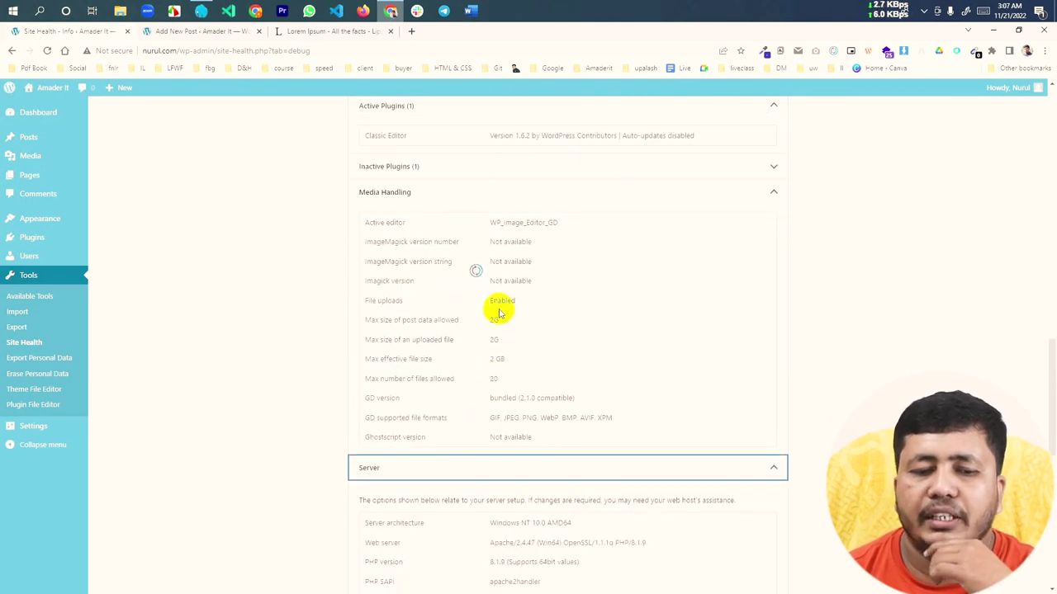
scroll(500, 347, "down", 3)
scroll(500, 397, "up", 15)
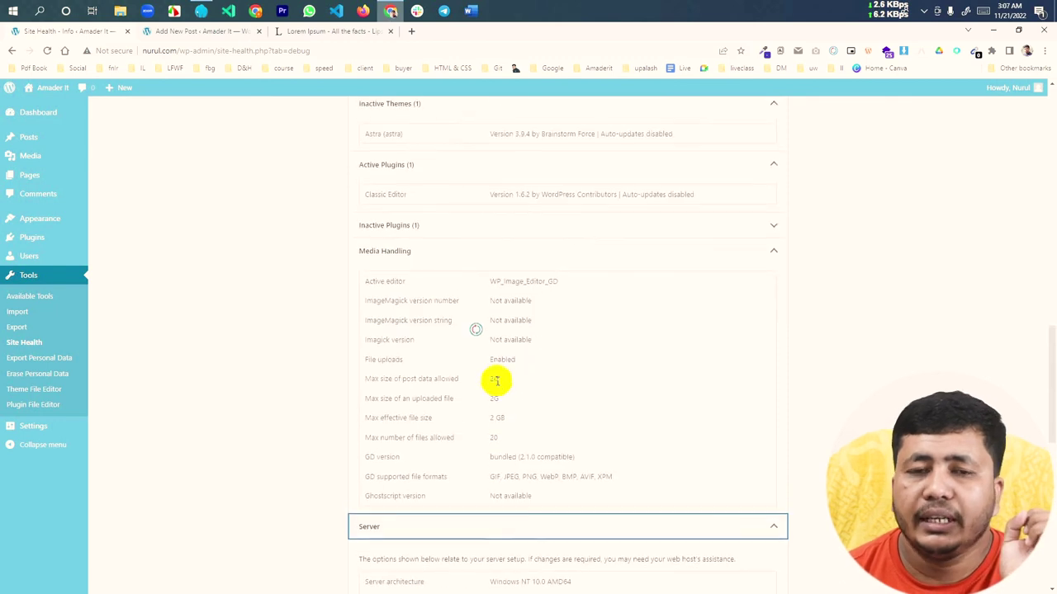
scroll(448, 360, "up", 2)
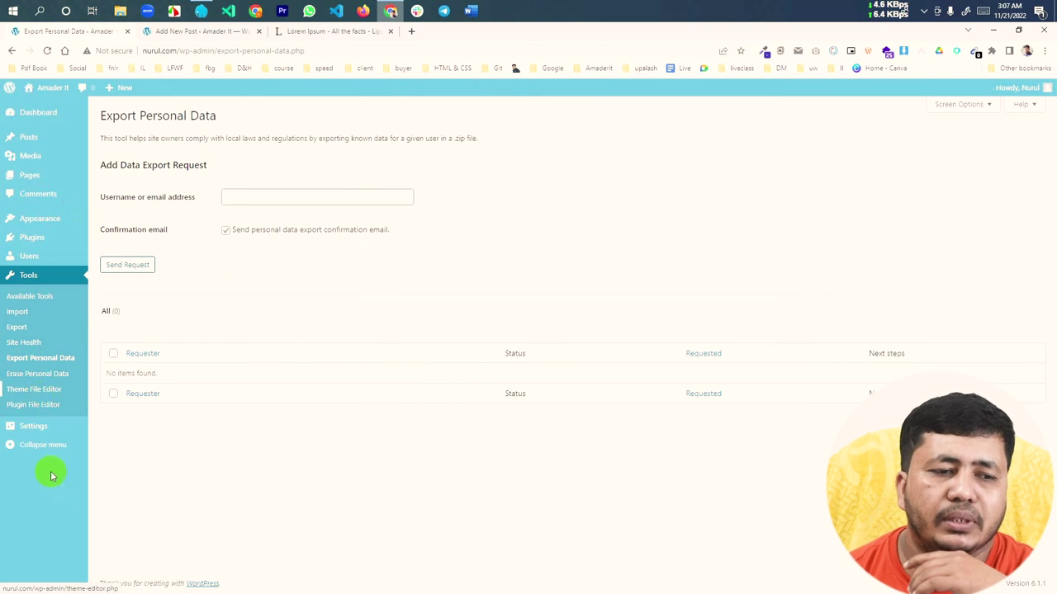
Open the Theme File Editor, read the direct-editing warning and accept it.
left_click(44, 388)
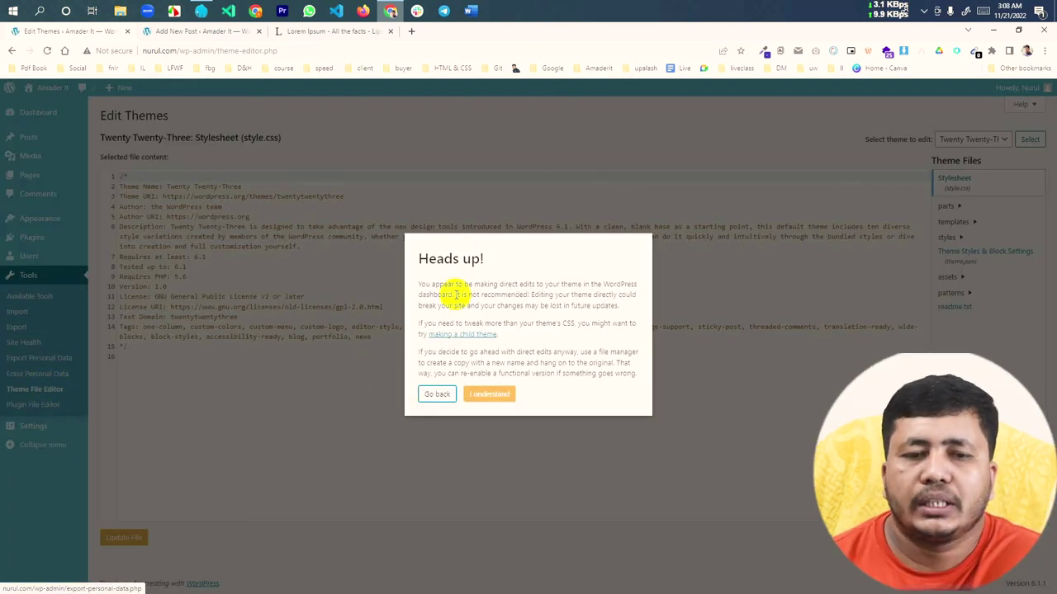
left_click_drag(417, 286, 625, 405)
left_click(564, 403)
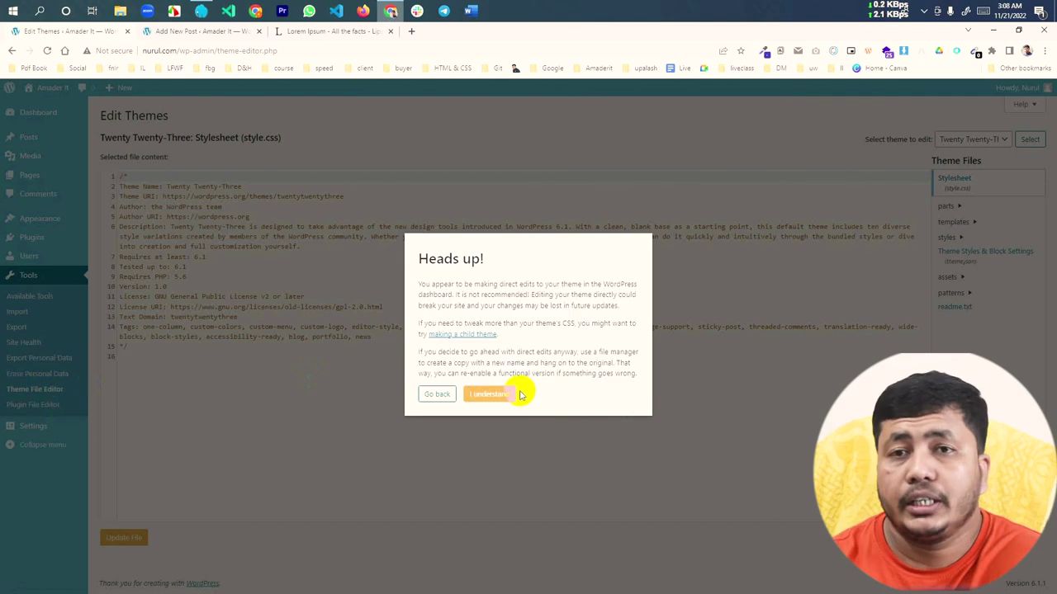
left_click(485, 394)
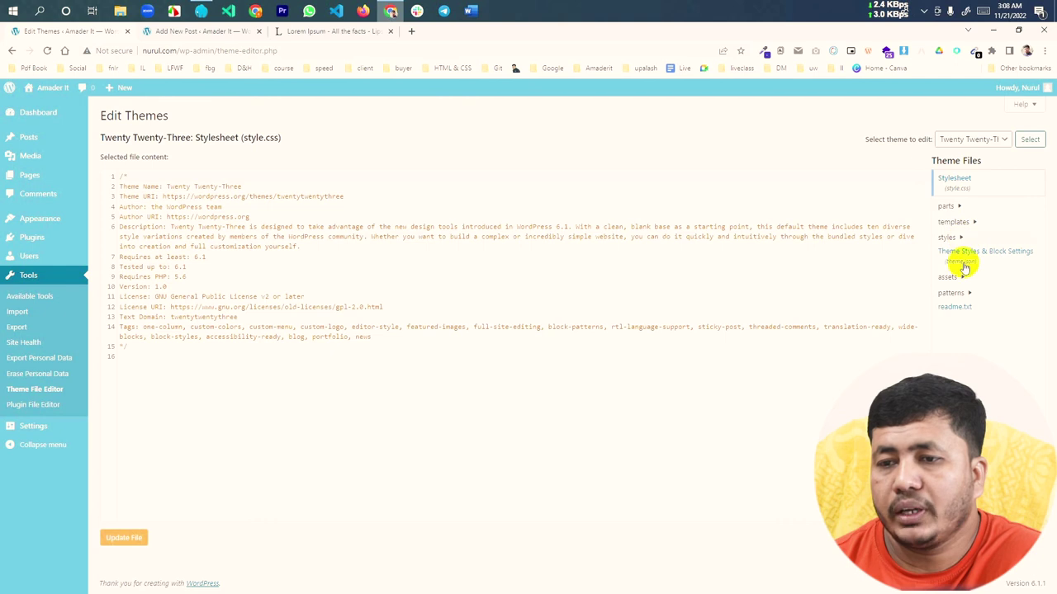
Check which themes can be edited and keep Twenty Twenty-Three selected.
left_click(971, 140)
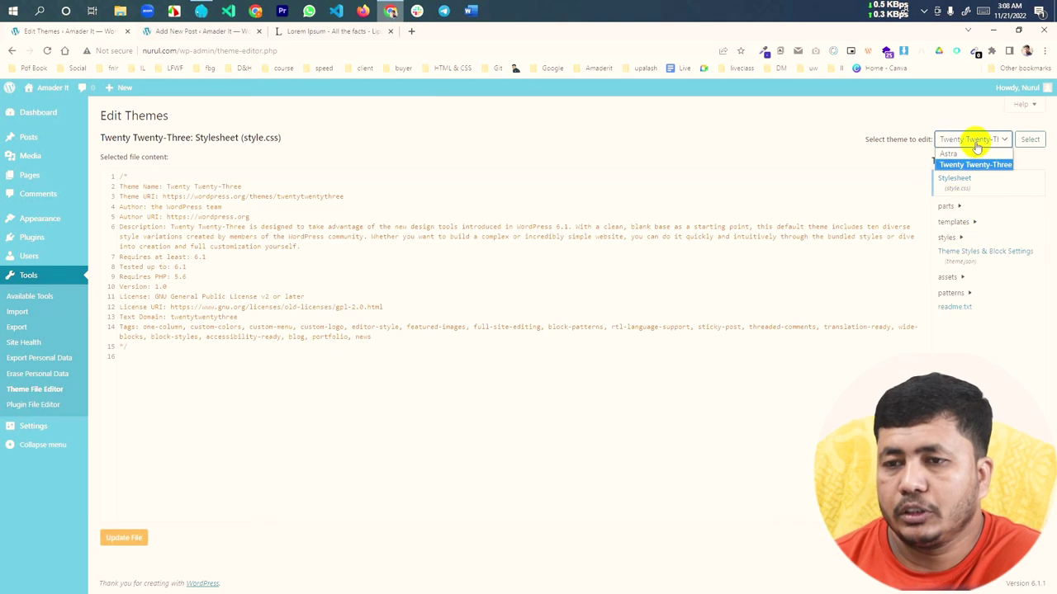
left_click(966, 165)
left_click(350, 481)
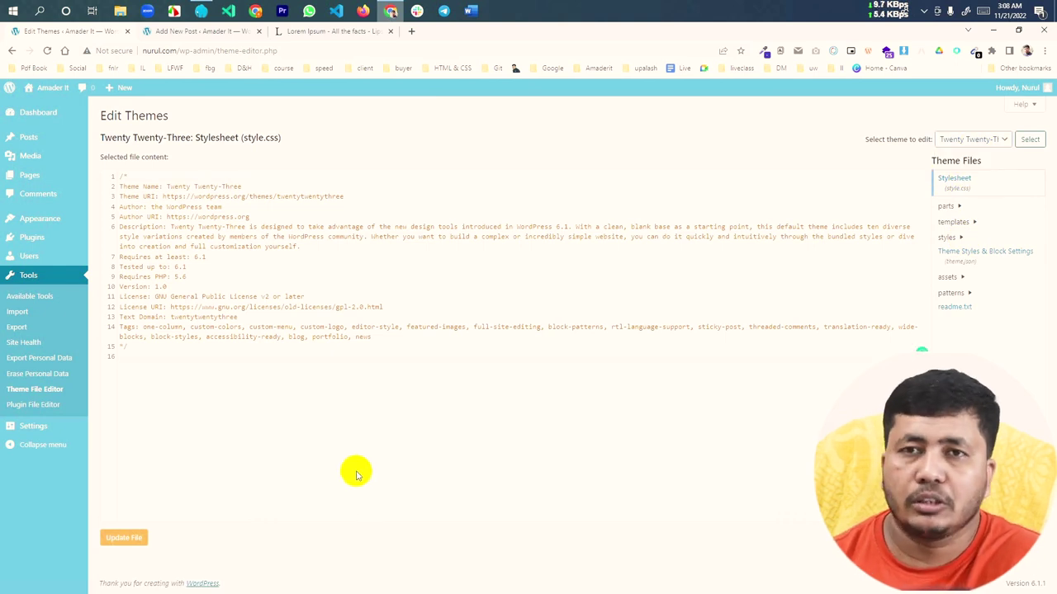
Open the Plugin File Editor, accept its warning and look through the advanced-download-manager.php code.
left_click(34, 407)
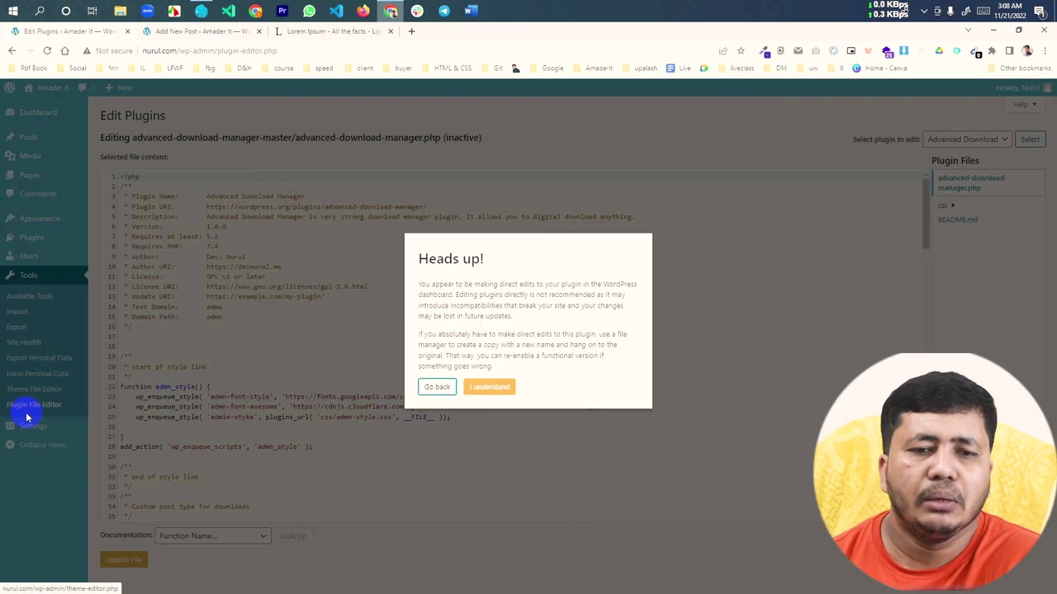
left_click(489, 386)
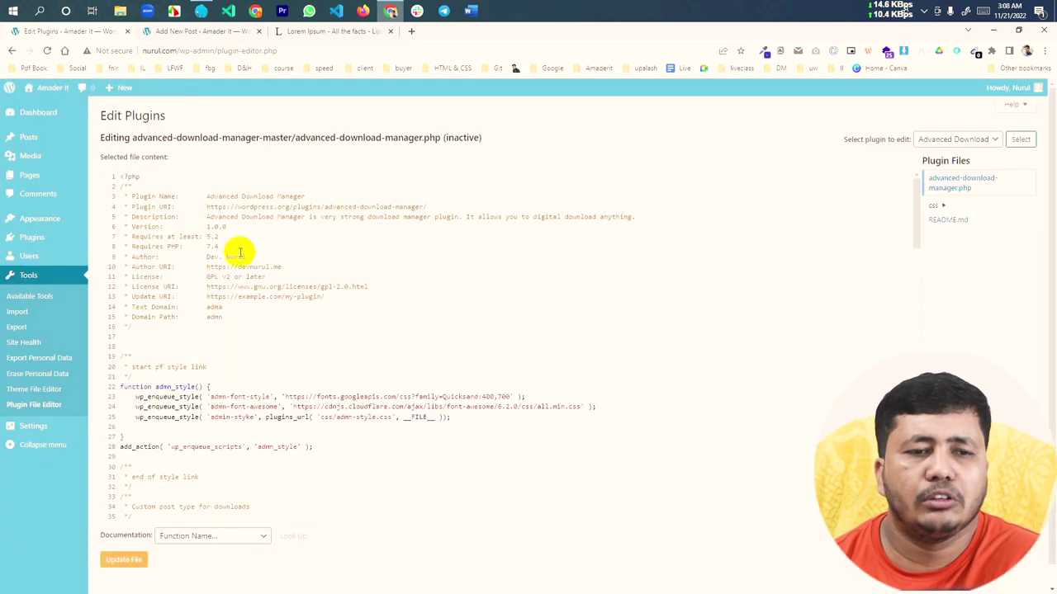
scroll(165, 316, "down", 2)
scroll(413, 331, "up", 2)
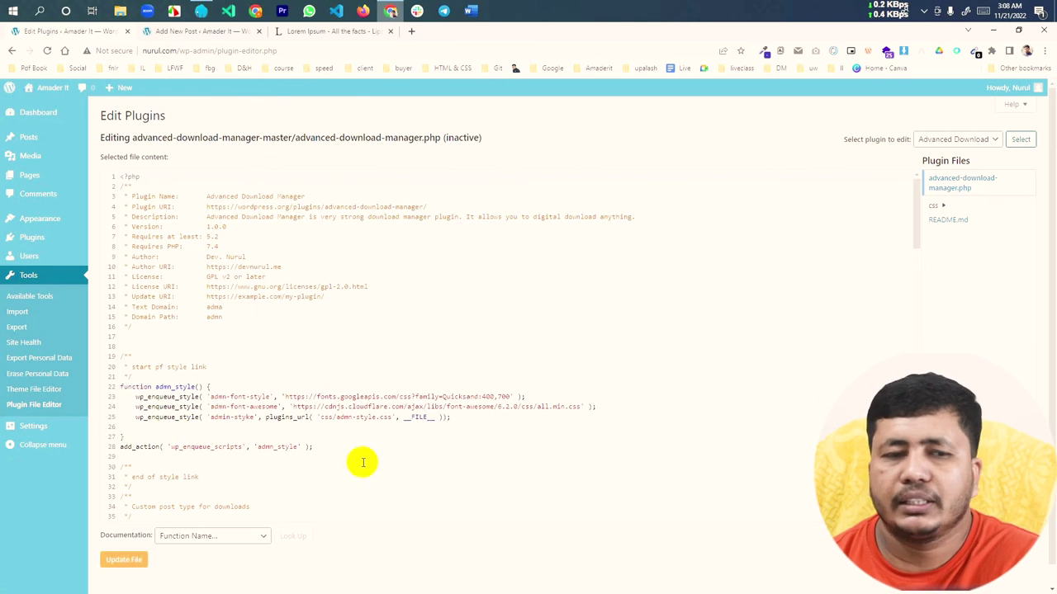
View the Available Tools page and open the site's General Settings.
left_click(29, 256)
left_click(29, 334)
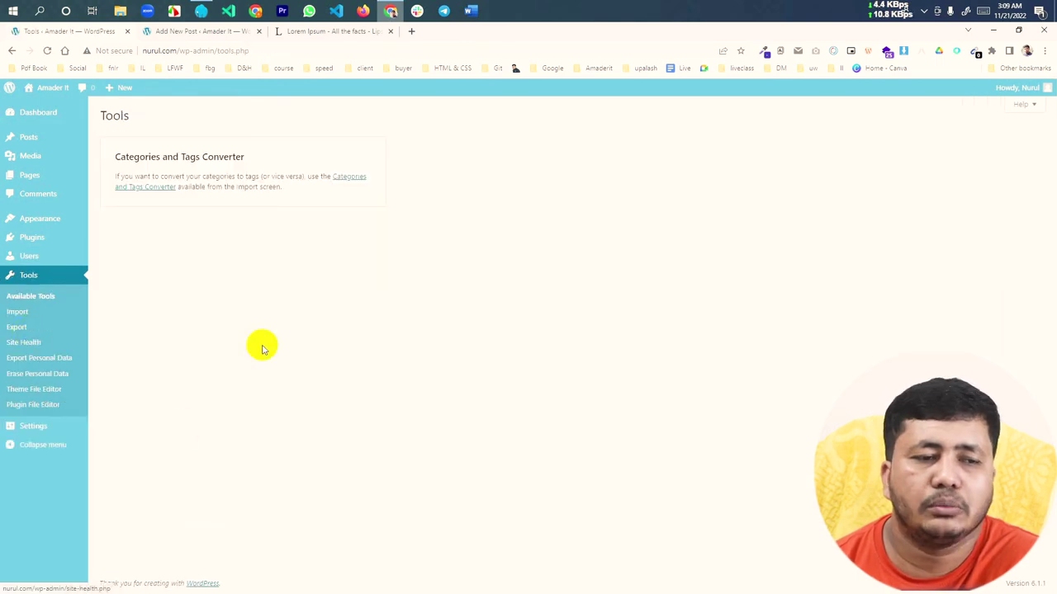
left_click(34, 426)
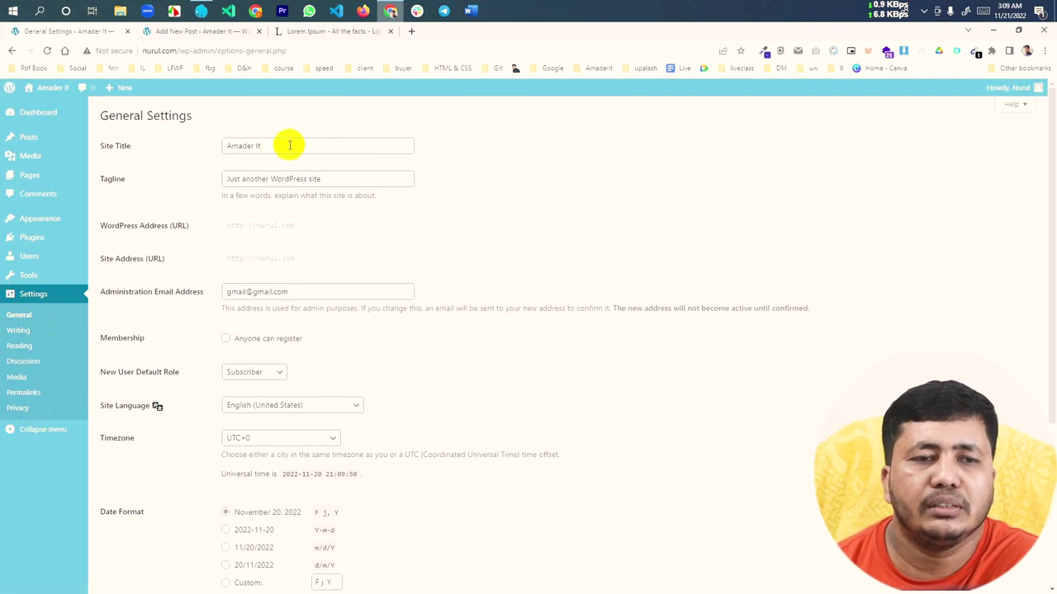
Check the site title and replace the tagline with "it's it in".
left_click_drag(288, 144, 226, 142)
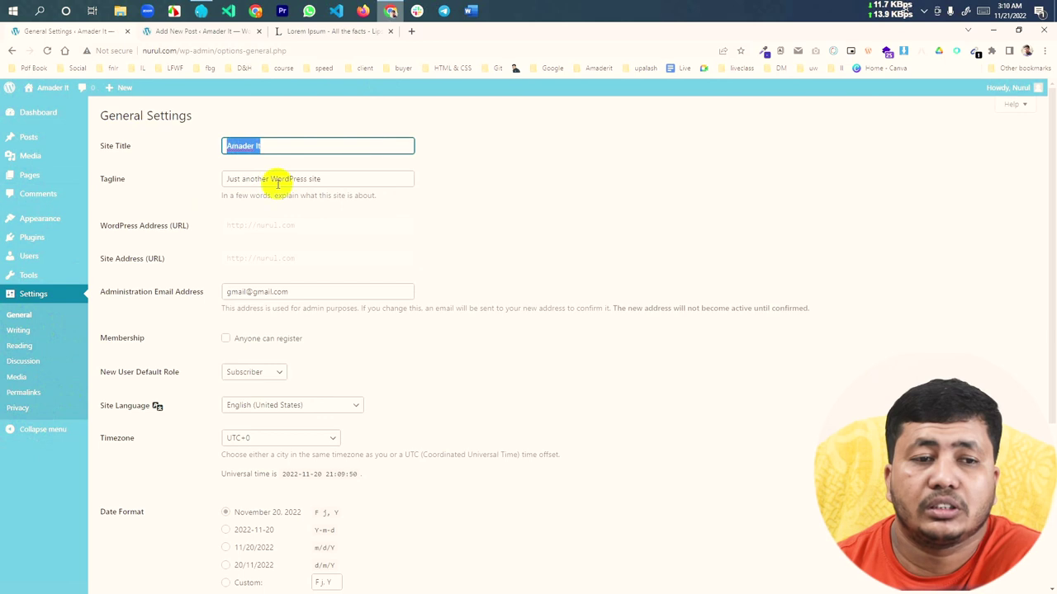
left_click(154, 184)
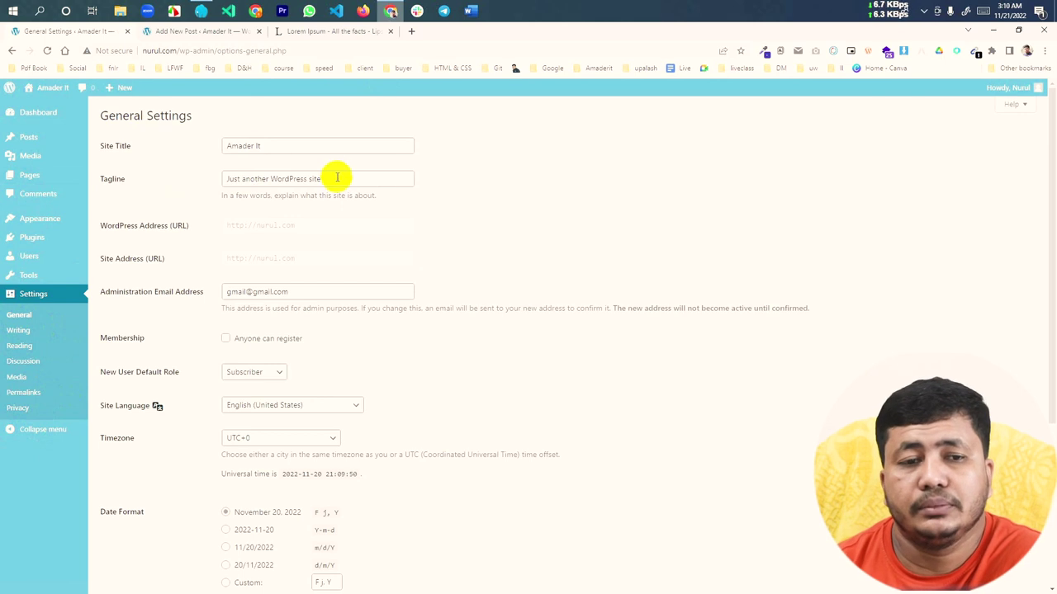
left_click_drag(337, 176, 197, 190)
key("BackSpace")
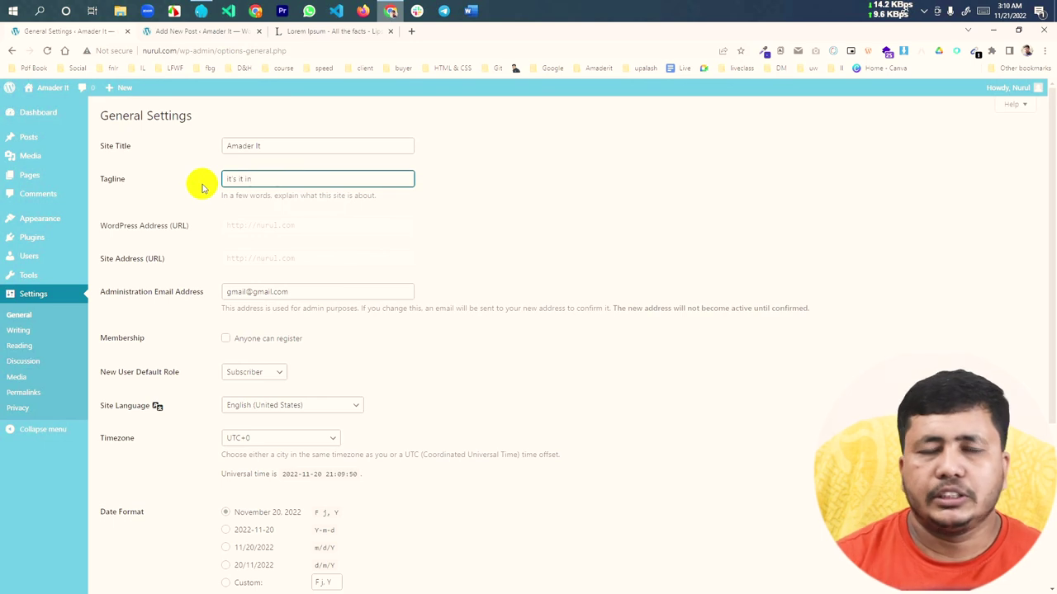
Examine the remaining general settings, including the WordPress address, administration email, membership, and date and time formats.
scroll(248, 285, "down", 3)
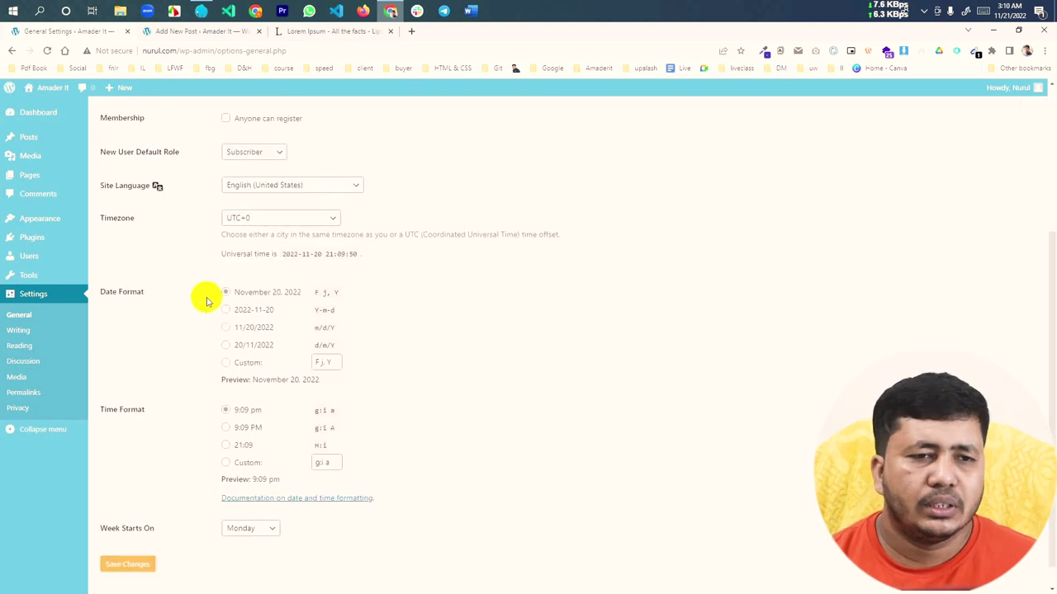
scroll(201, 302, "up", 2)
scroll(202, 302, "down", 1)
scroll(148, 278, "up", 2)
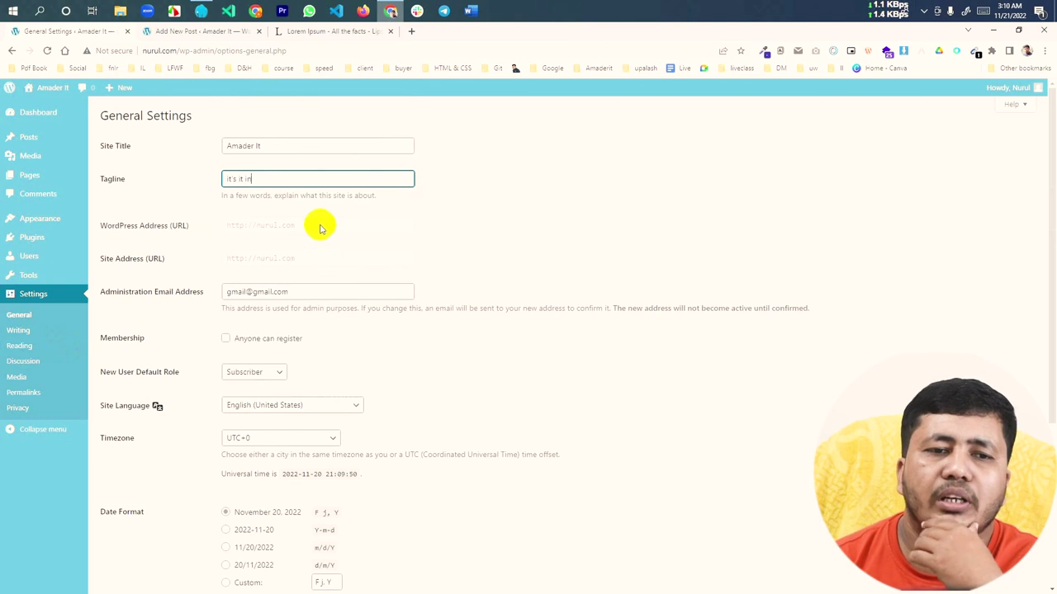
left_click_drag(319, 224, 203, 225)
left_click(177, 283)
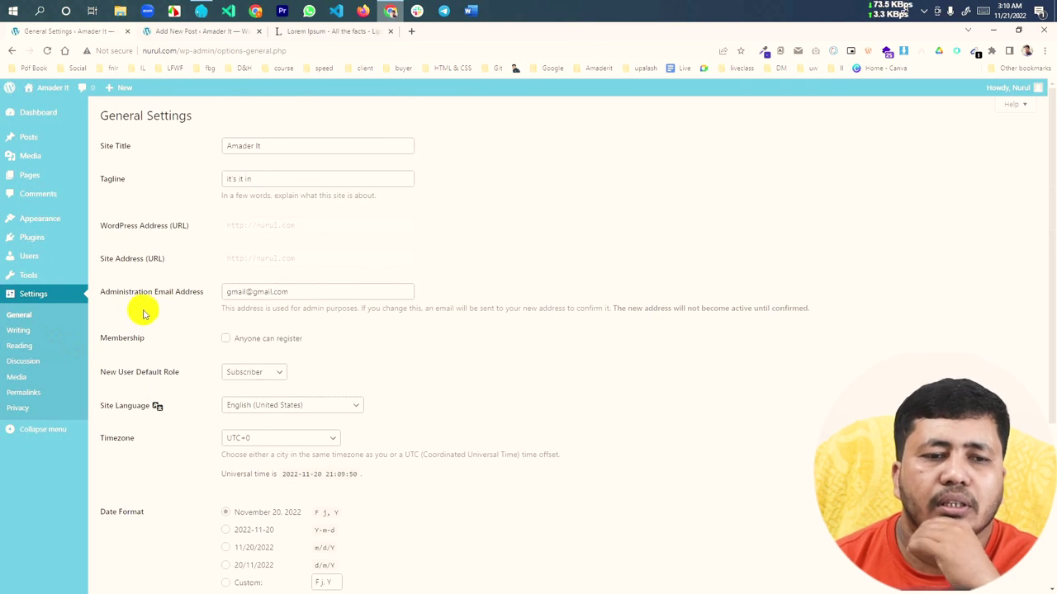
scroll(141, 307, "down", 2)
left_click_drag(306, 181, 212, 179)
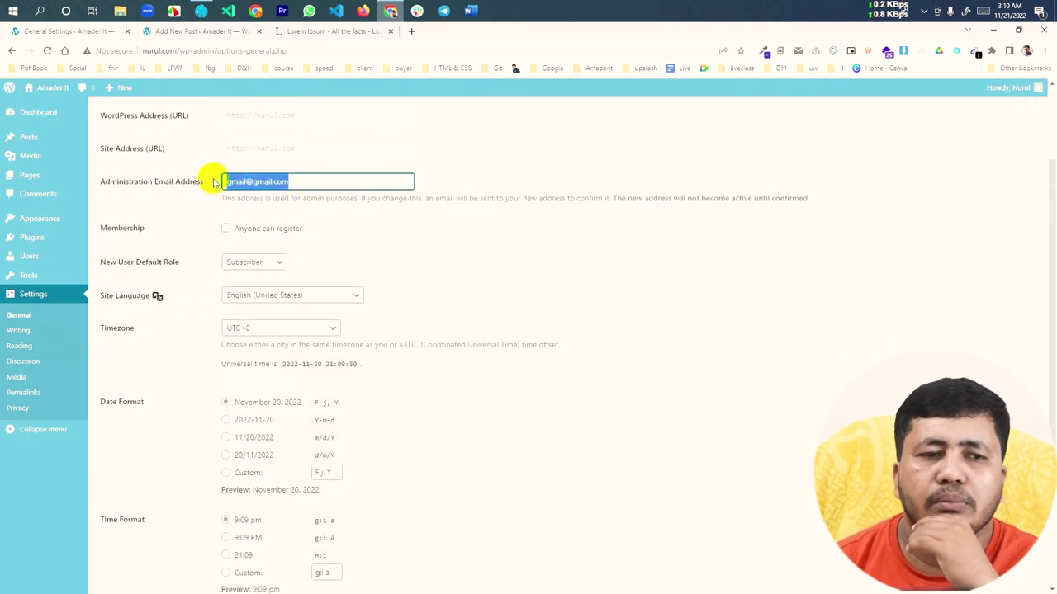
left_click(309, 182)
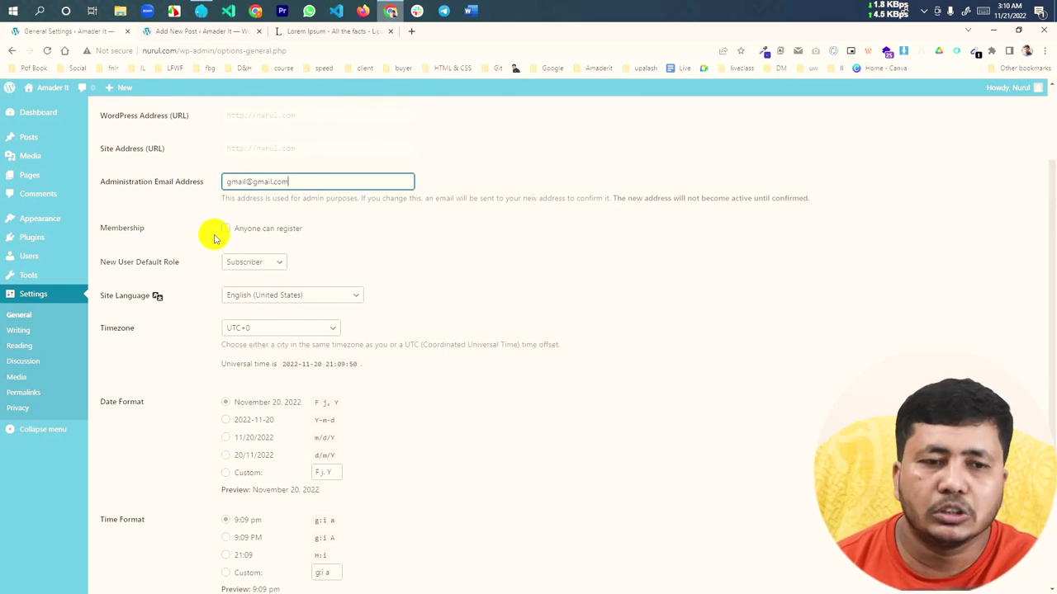
Allow anyone to register under Membership and check the available New User Default Role options.
left_click(246, 230)
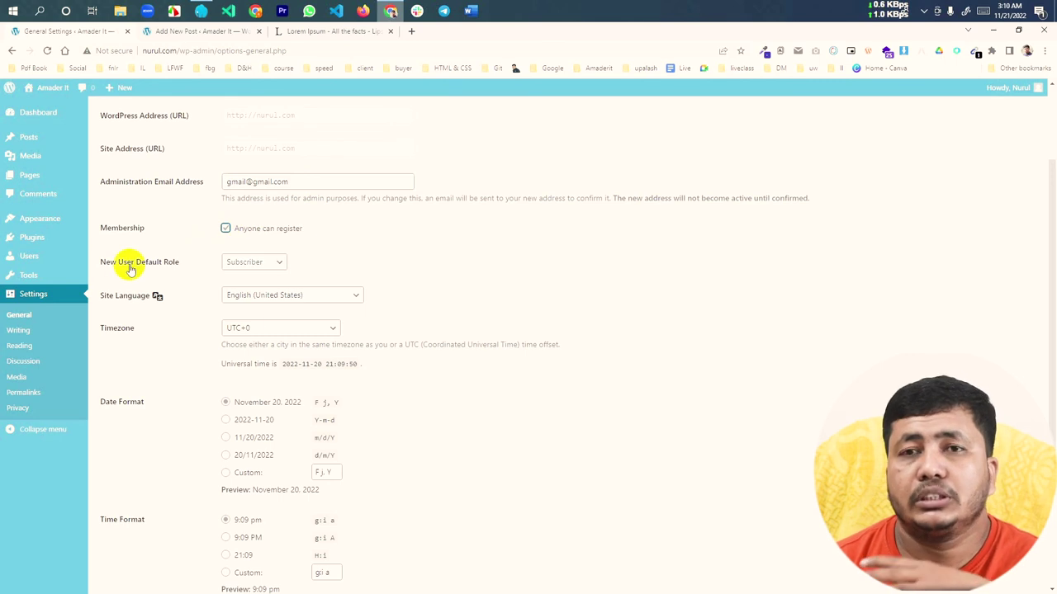
left_click(240, 261)
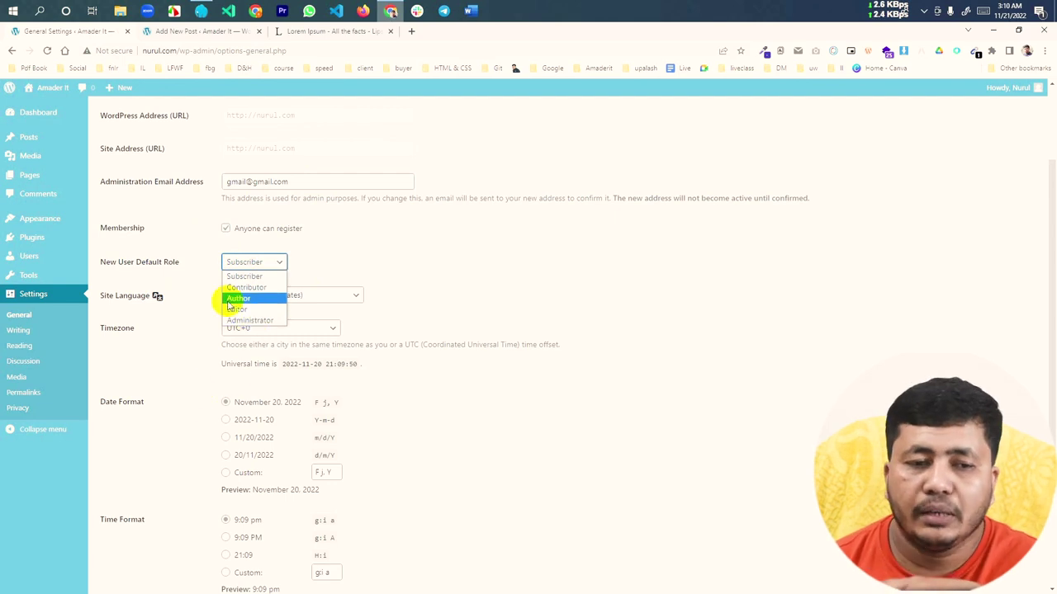
left_click(330, 264)
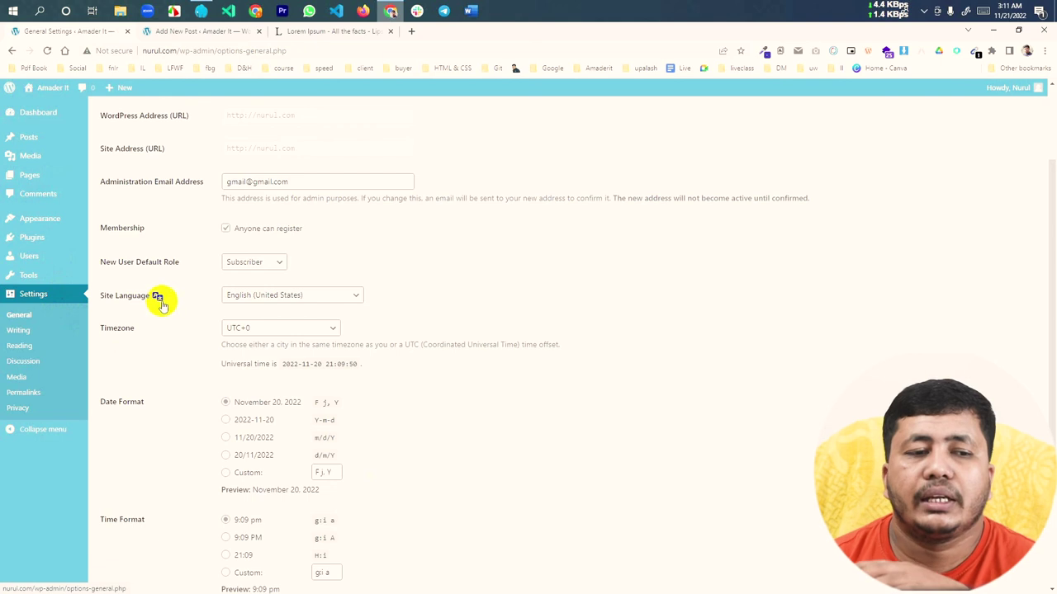
Set the site language to العربية and save the general settings.
left_click(299, 294)
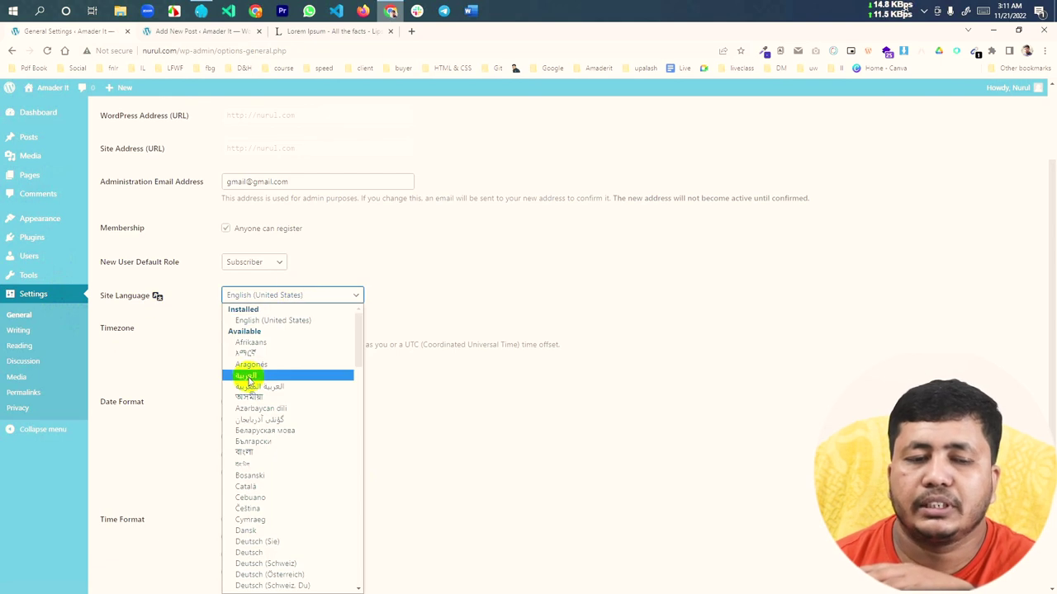
left_click(249, 376)
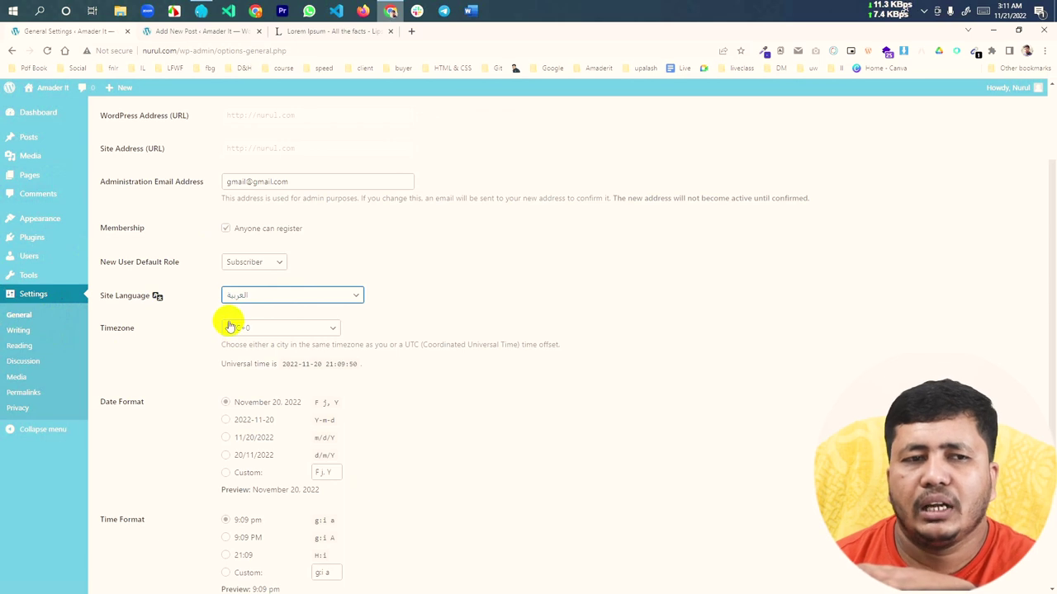
scroll(230, 326, "down", 3)
left_click(125, 541)
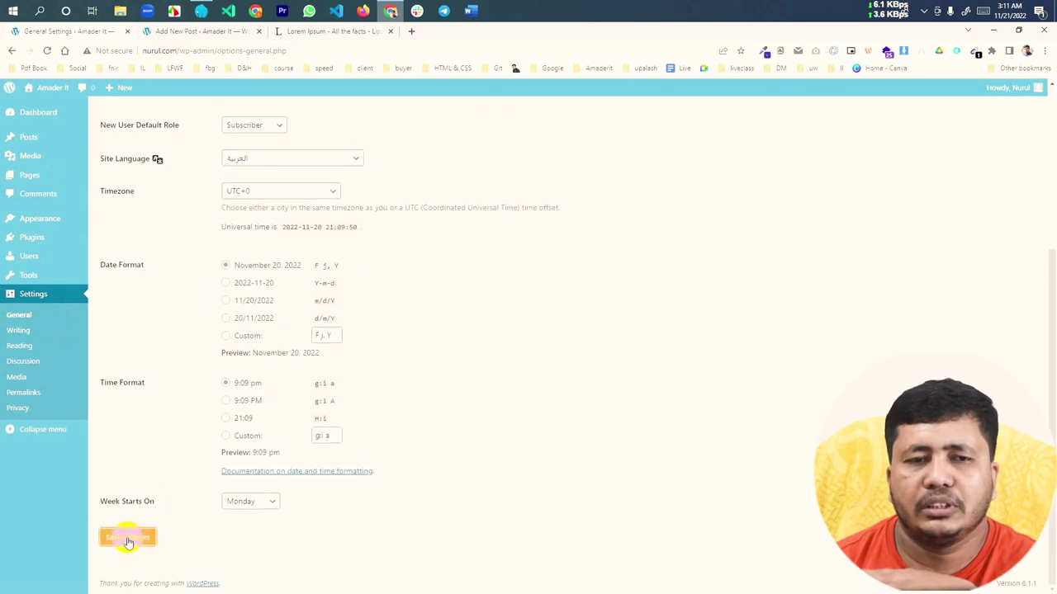
Dismiss the Google Translate prompt and look over the General Settings page in its Arabic layout.
scroll(594, 318, "down", 1)
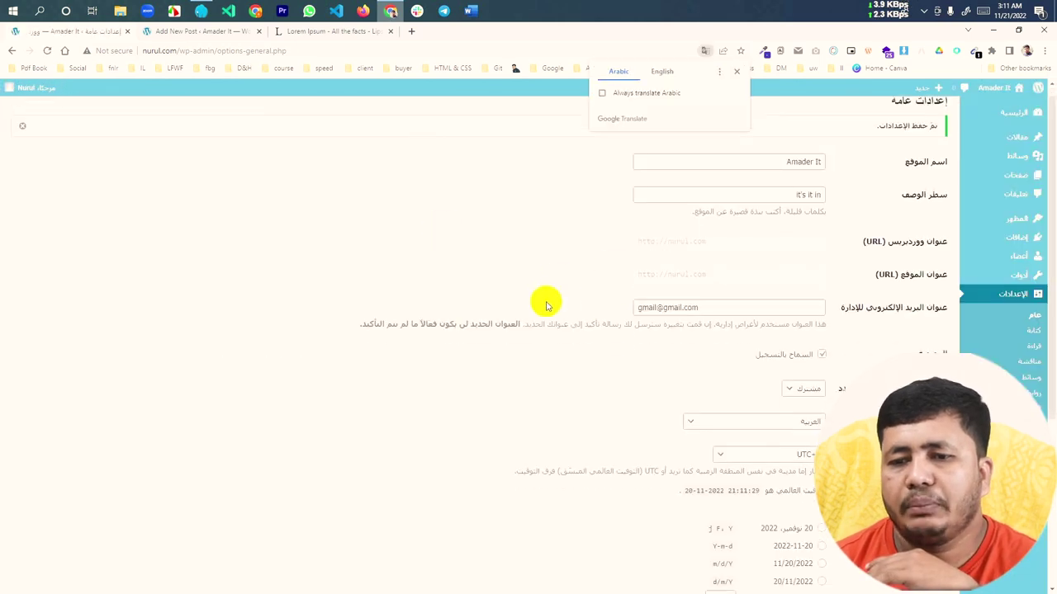
scroll(551, 363, "up", 1)
scroll(727, 364, "down", 2)
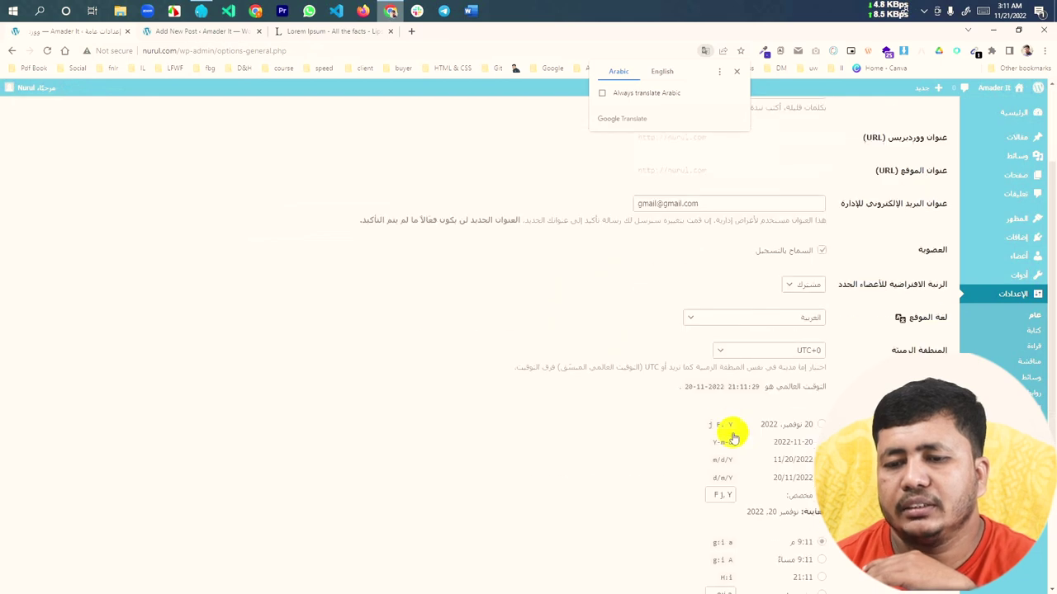
scroll(668, 416, "up", 2)
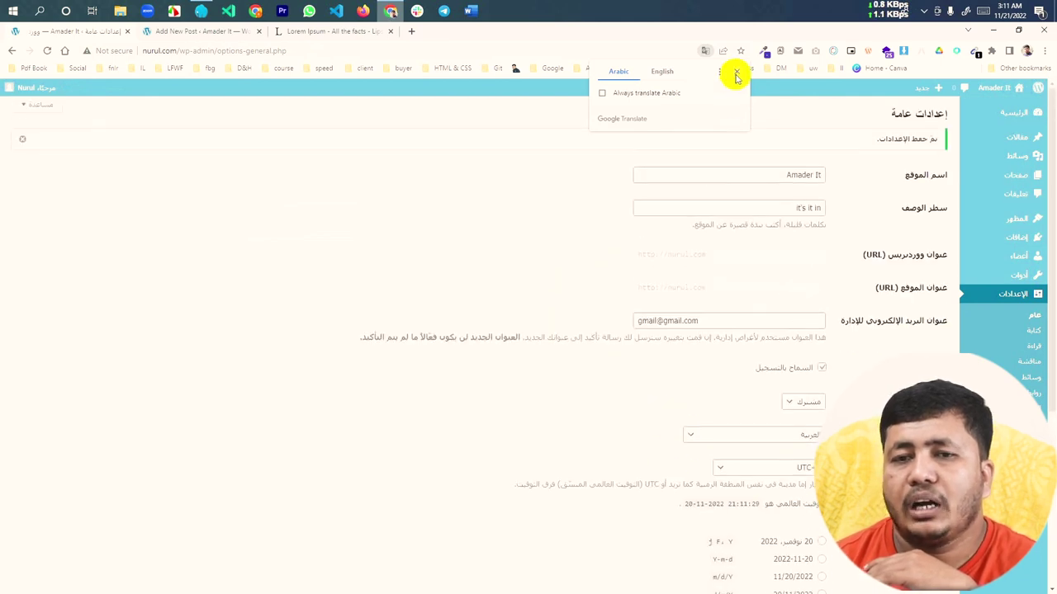
left_click(737, 76)
scroll(670, 368, "down", 3)
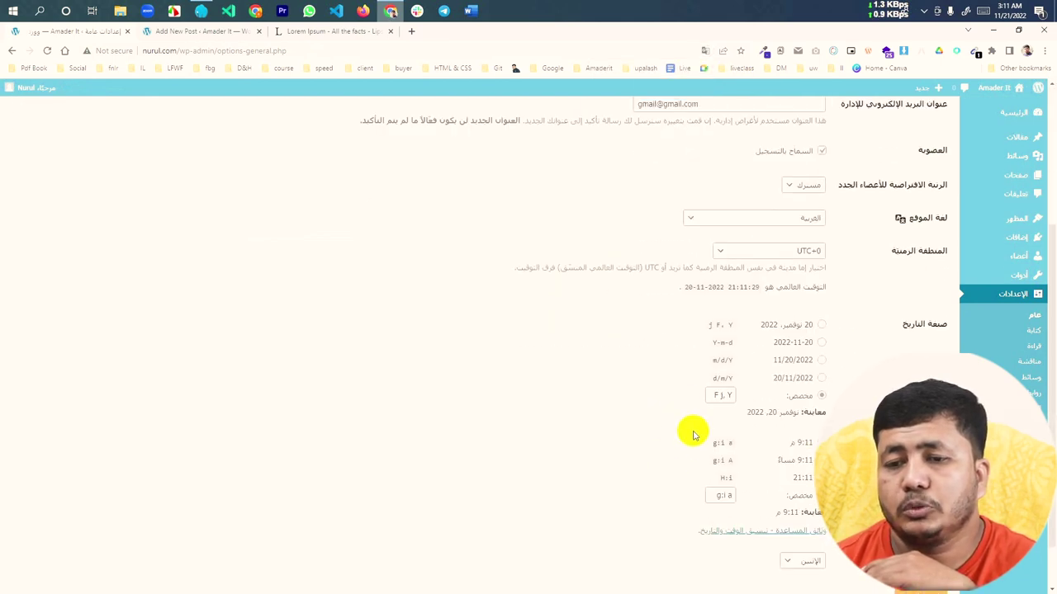
scroll(681, 436, "up", 3)
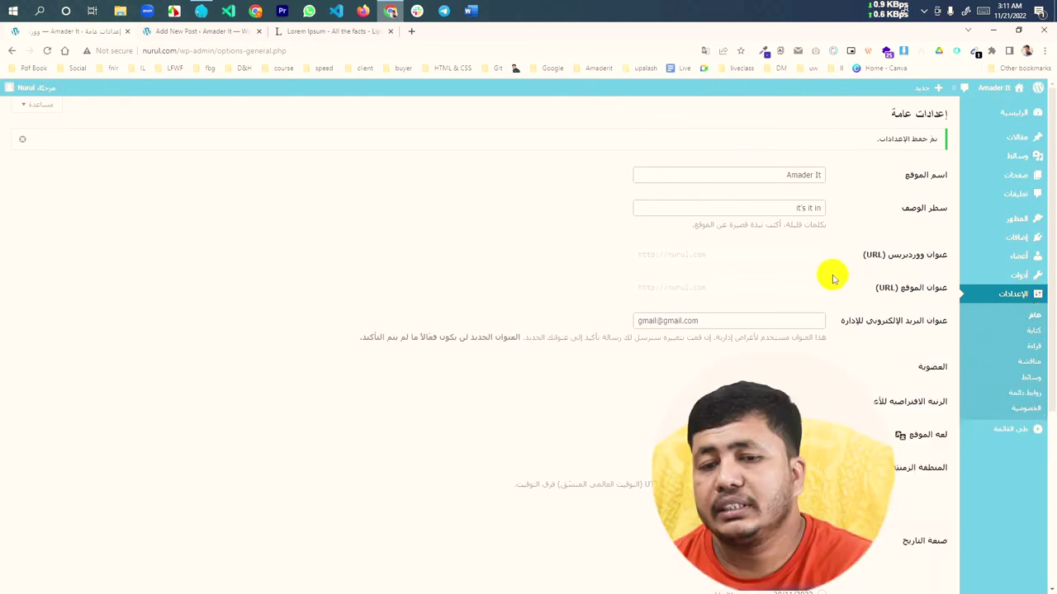
scroll(733, 347, "down", 1)
scroll(732, 346, "down", 1)
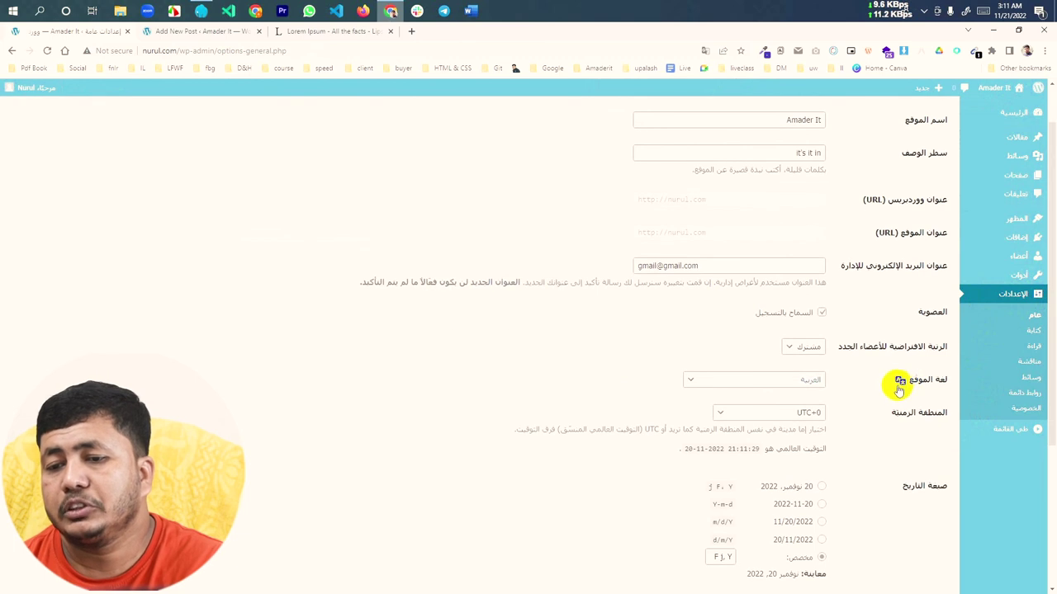
Set the site language to English (United States) and save the general settings.
left_click(694, 380)
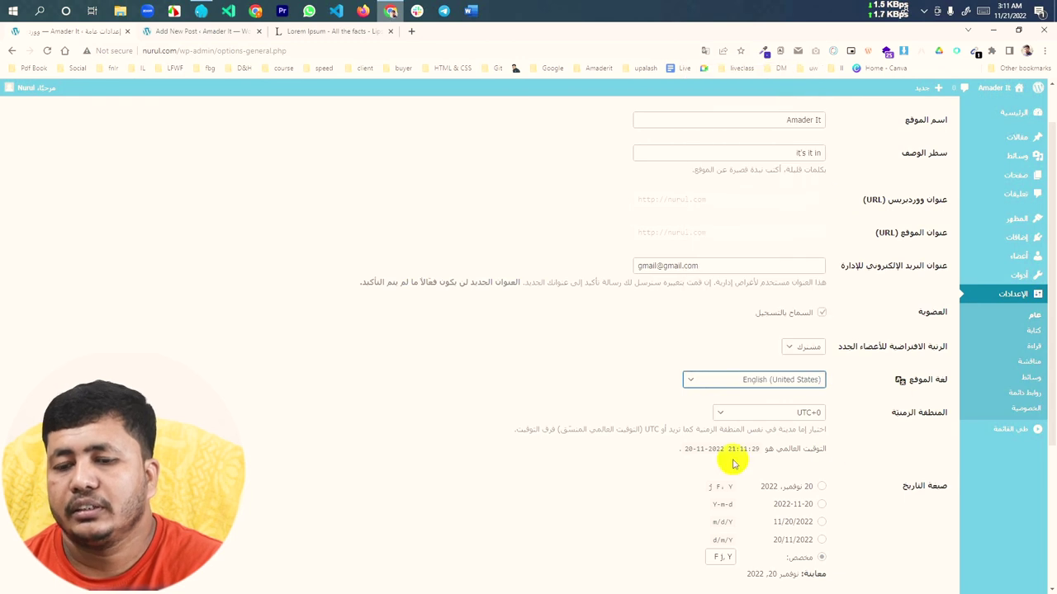
scroll(726, 460, "down", 3)
left_click(919, 538)
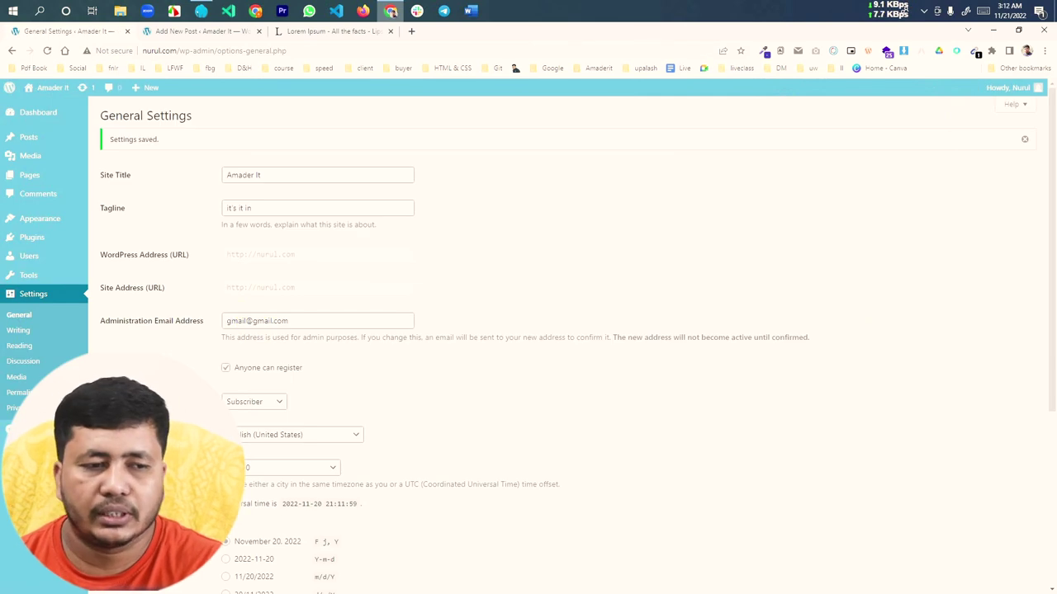
Switch the date format to Custom and focus its format string.
scroll(237, 371, "down", 3)
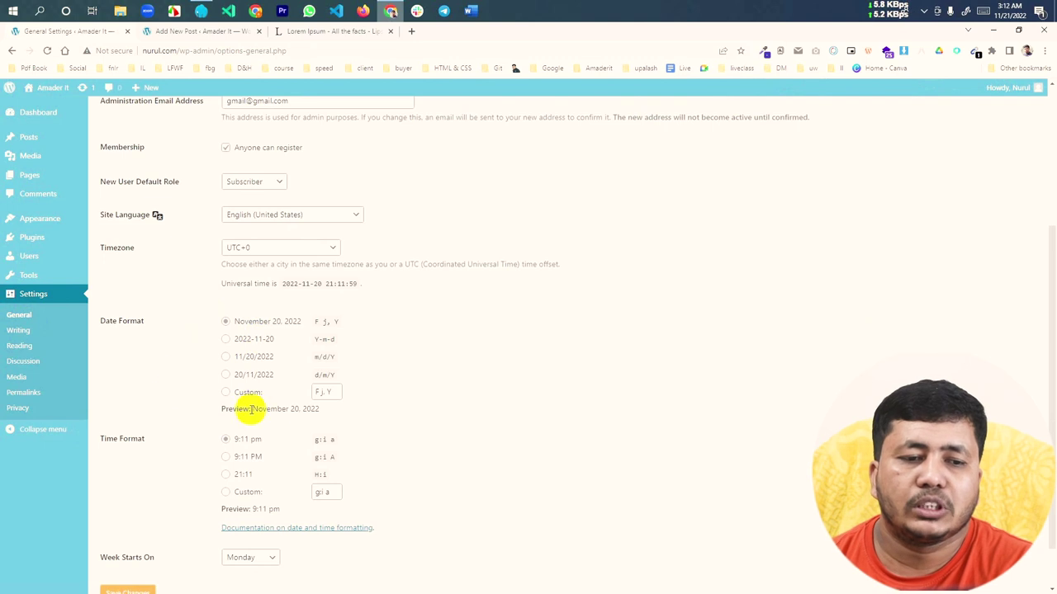
scroll(189, 382, "down", 1)
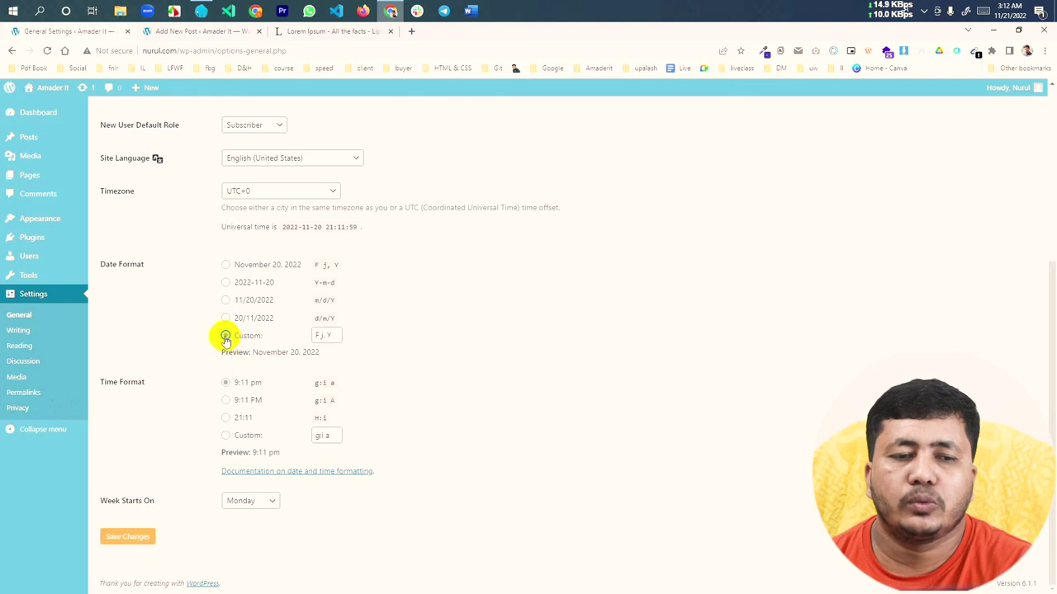
left_click(321, 336)
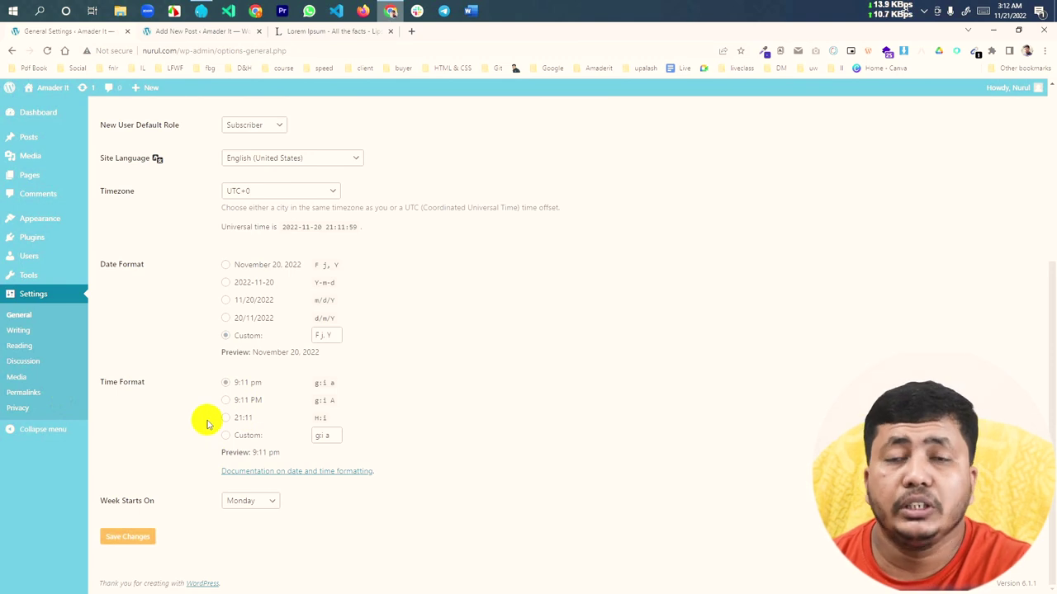
Try Sunday as the day the week starts on and return it to Monday.
left_click(250, 499)
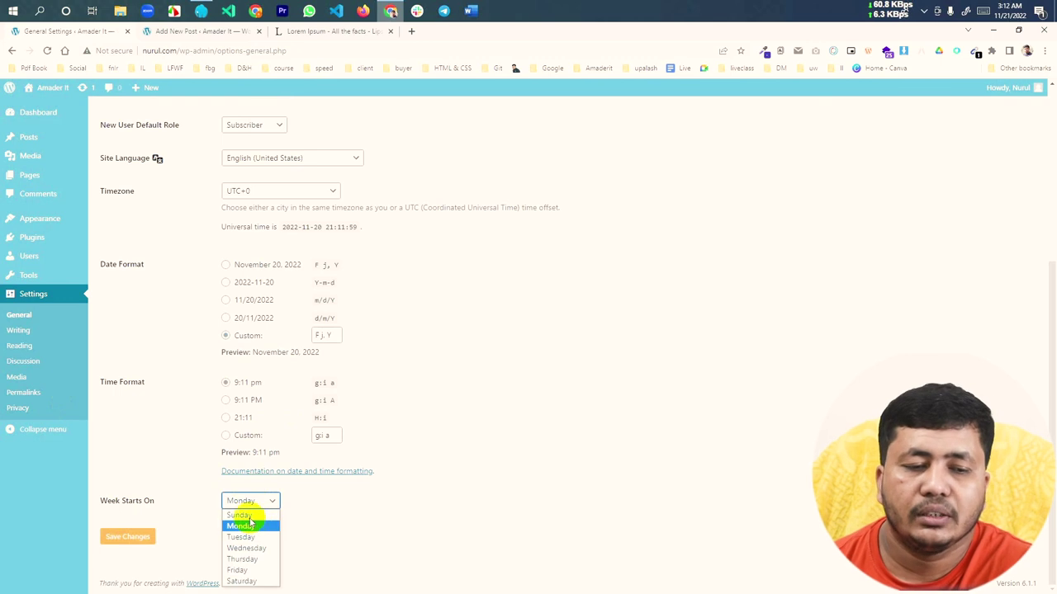
left_click(246, 515)
left_click(251, 502)
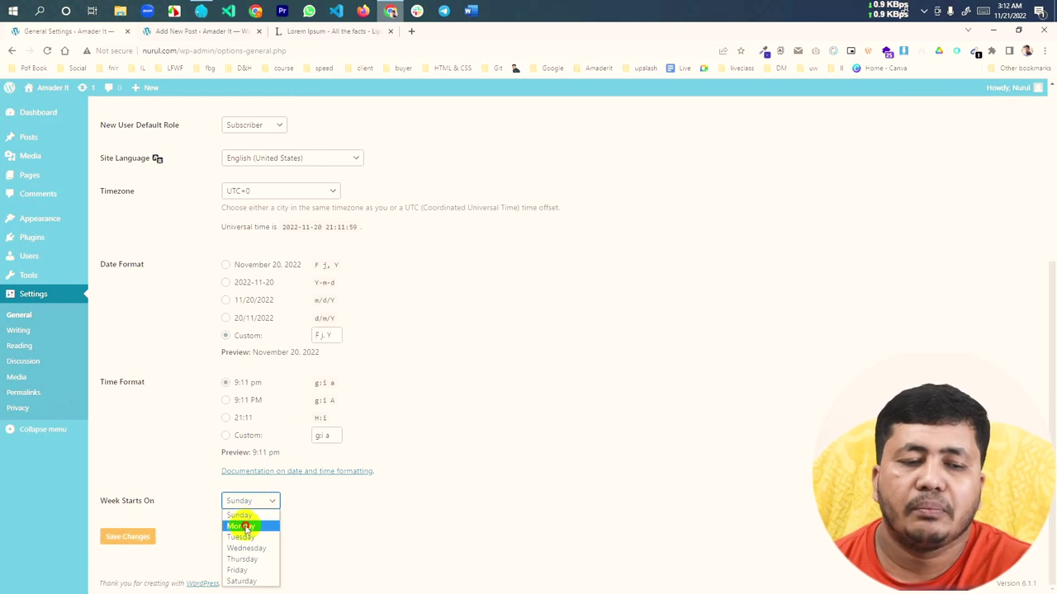
left_click(245, 527)
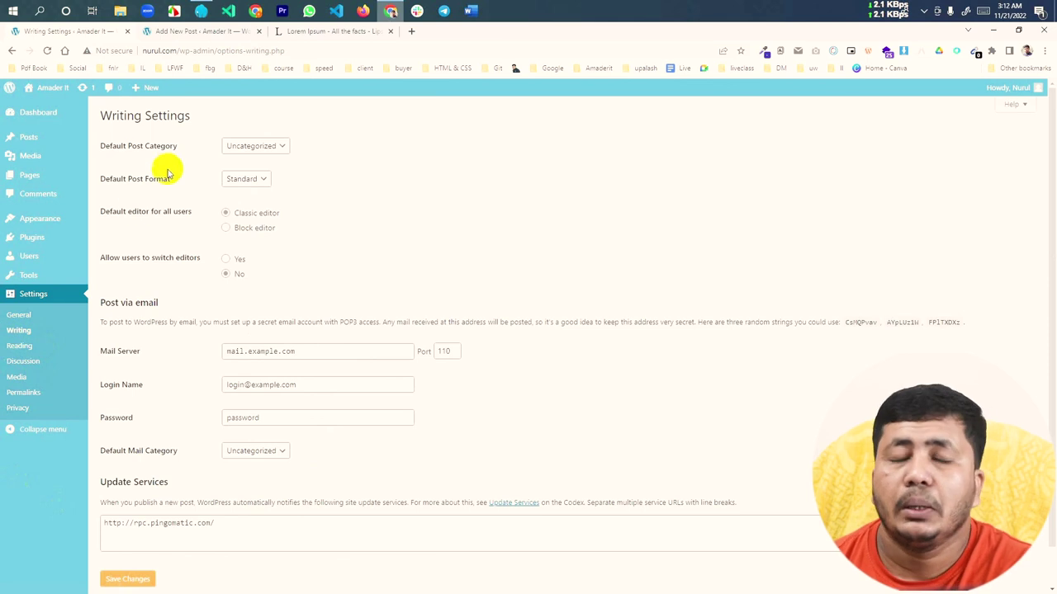
Try bangladesh as the default post category in the Writing Settings and return it to Uncategorized.
left_click(264, 147)
left_click(264, 147)
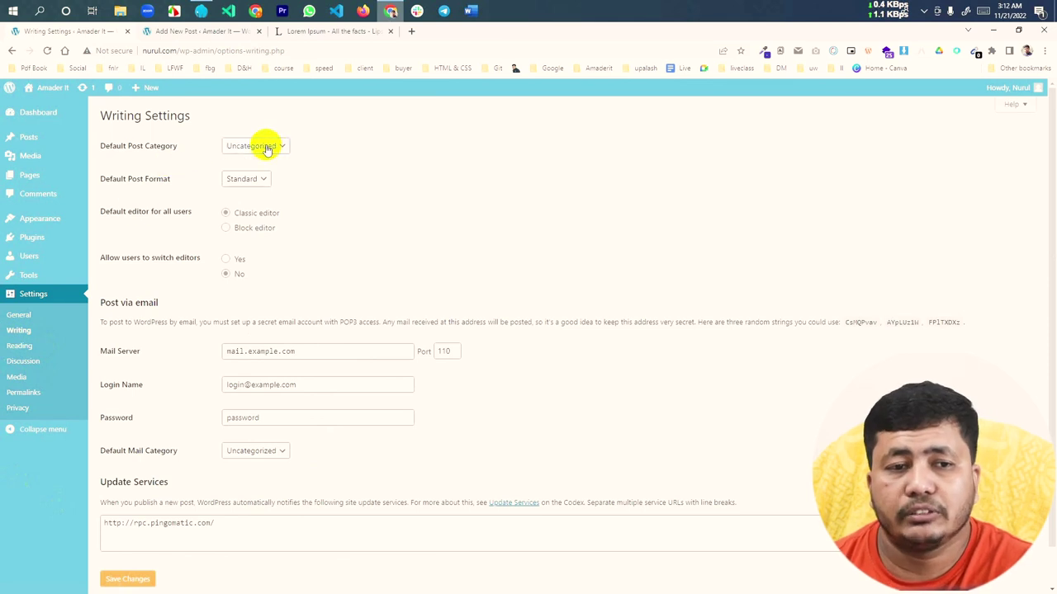
left_click(266, 148)
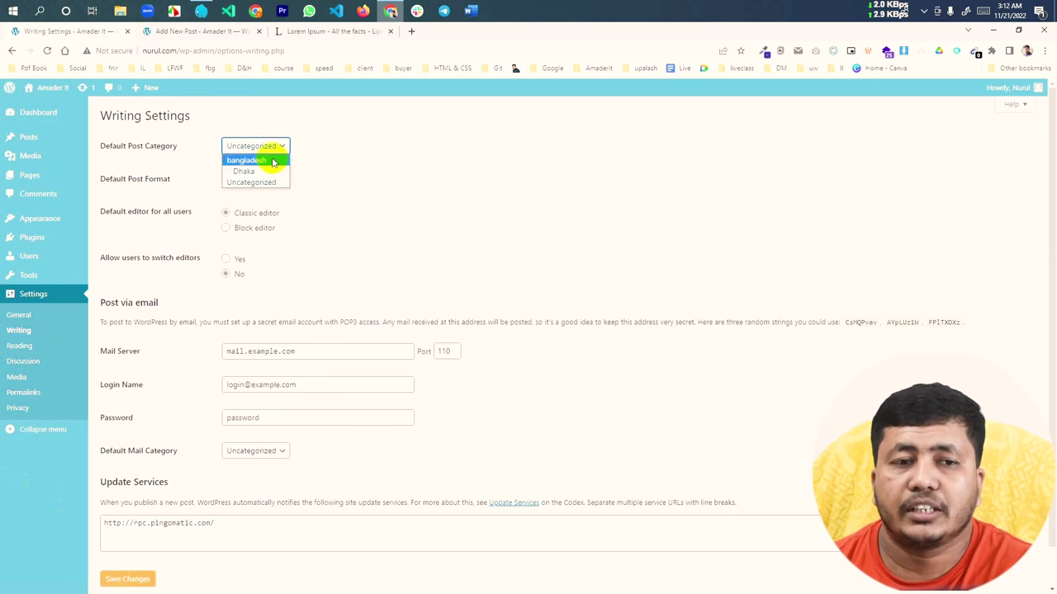
left_click(272, 162)
left_click(271, 147)
left_click(252, 181)
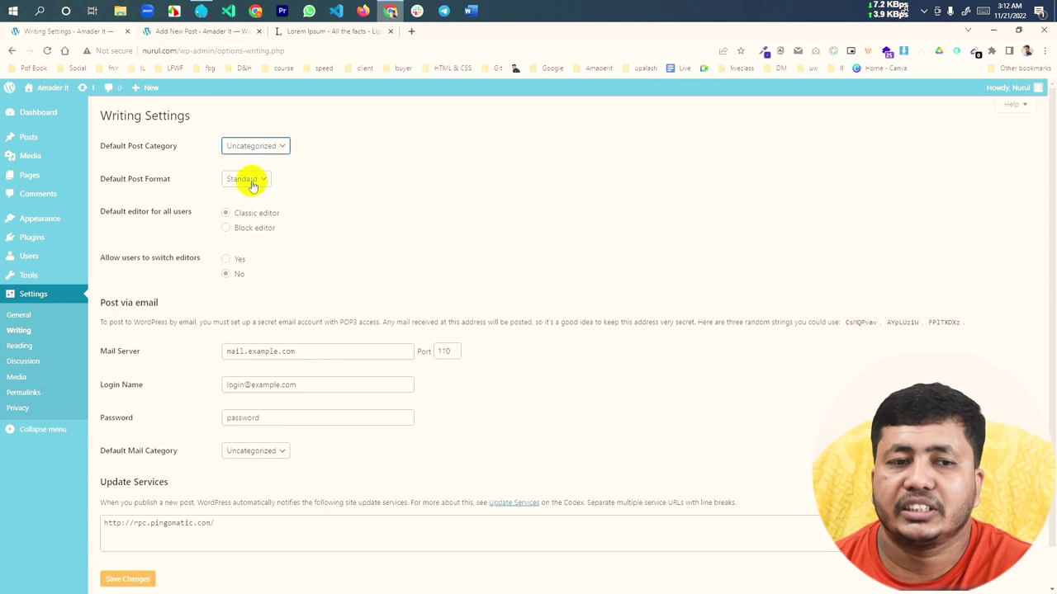
left_click(255, 147)
left_click(270, 180)
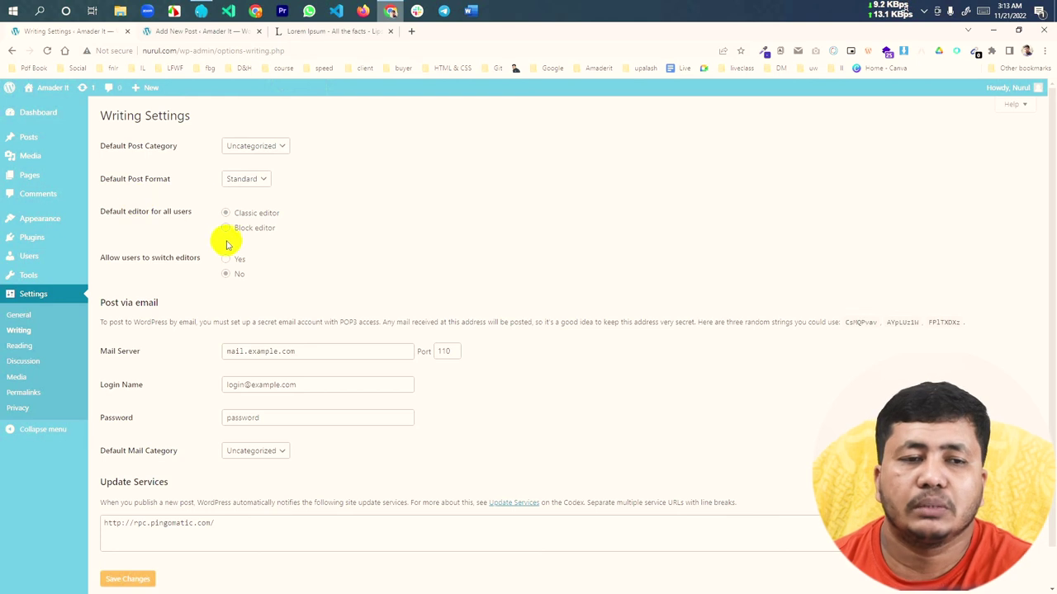
Look through the Default Post Format options in the Writing Settings without changing the format.
left_click(229, 178)
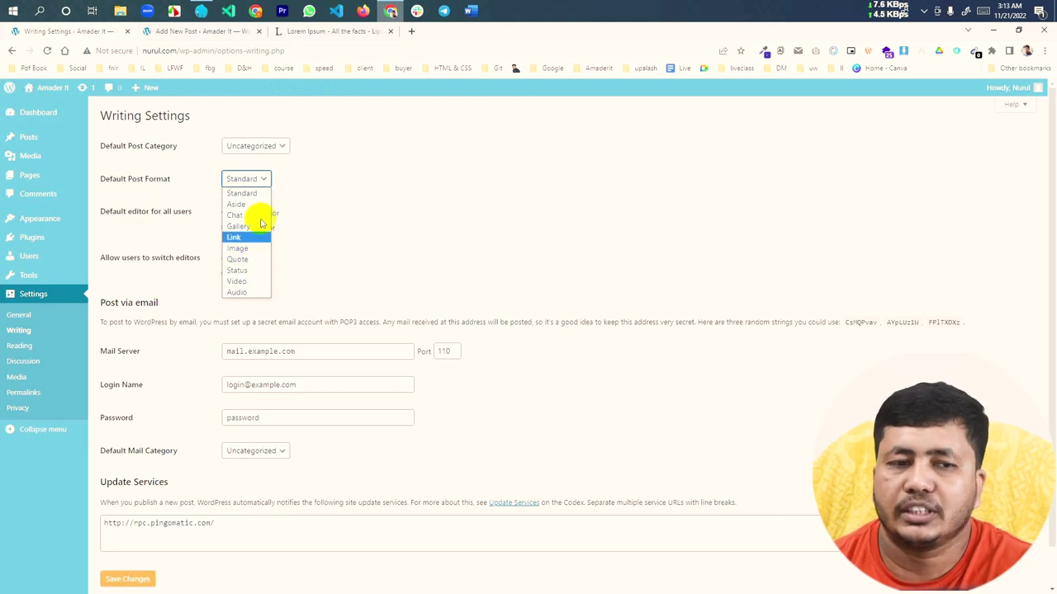
left_click(264, 185)
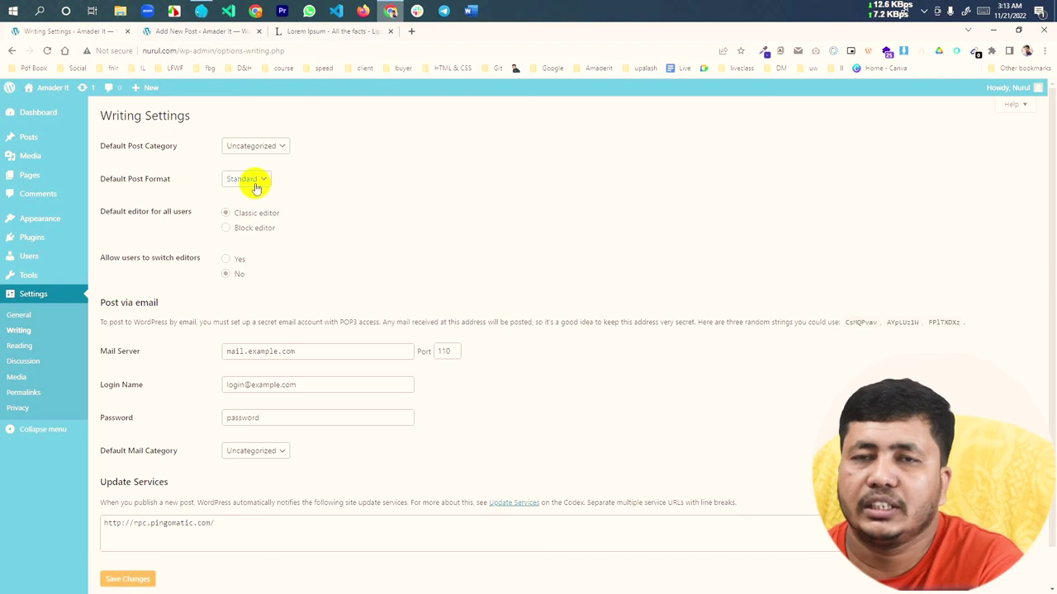
left_click(256, 188)
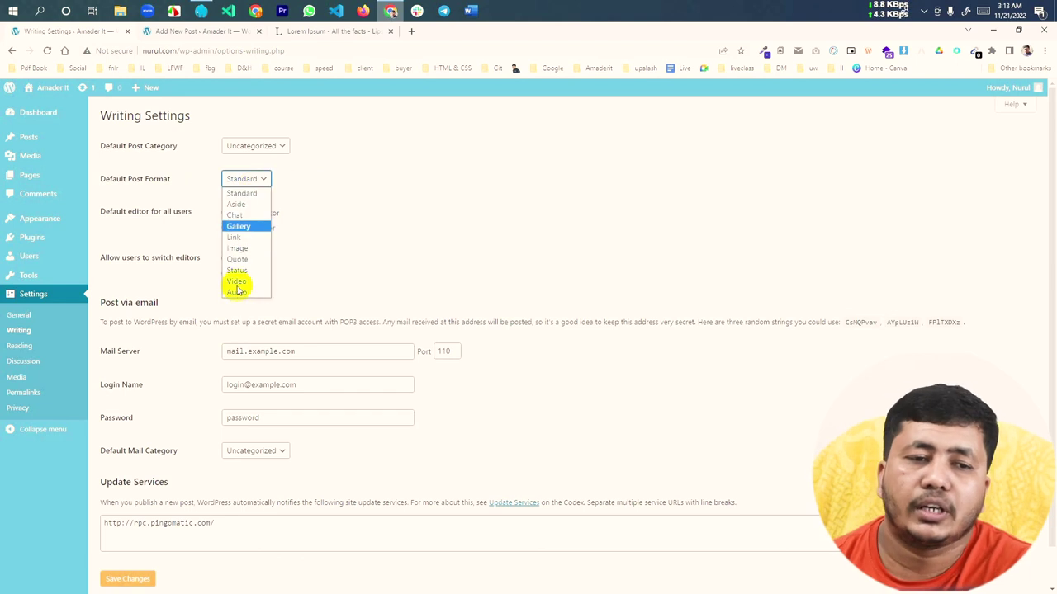
left_click(380, 188)
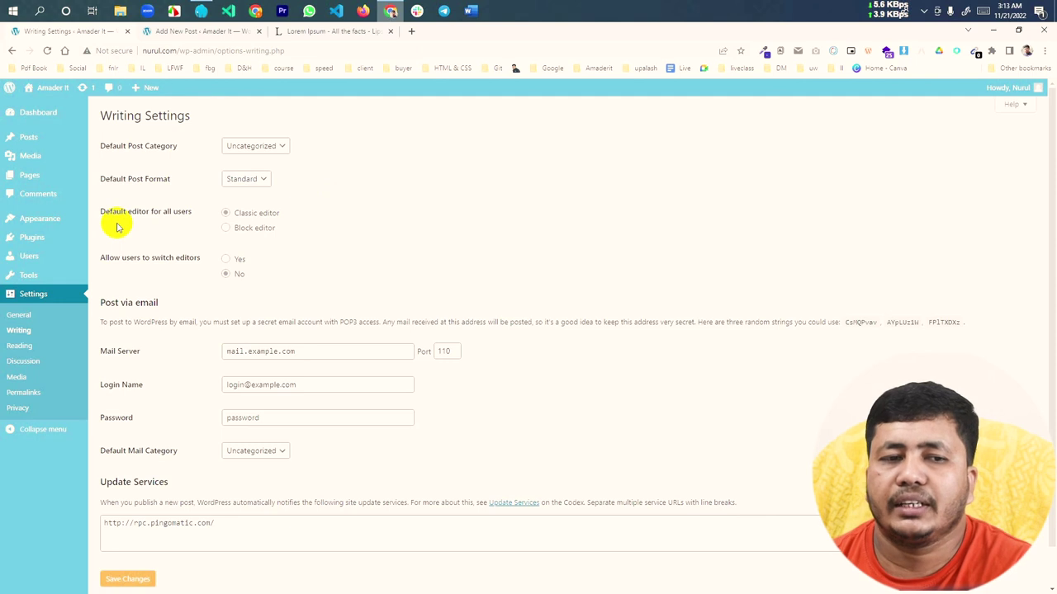
Reload the Add New Post page to check which editor it uses, and return to the Writing Settings.
left_click(207, 33)
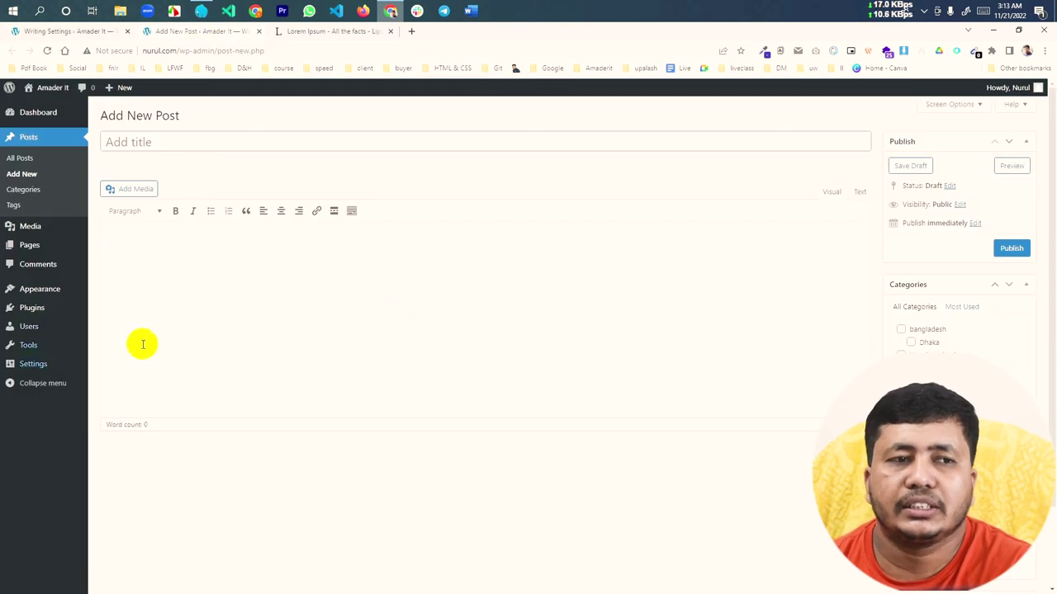
left_click(45, 50)
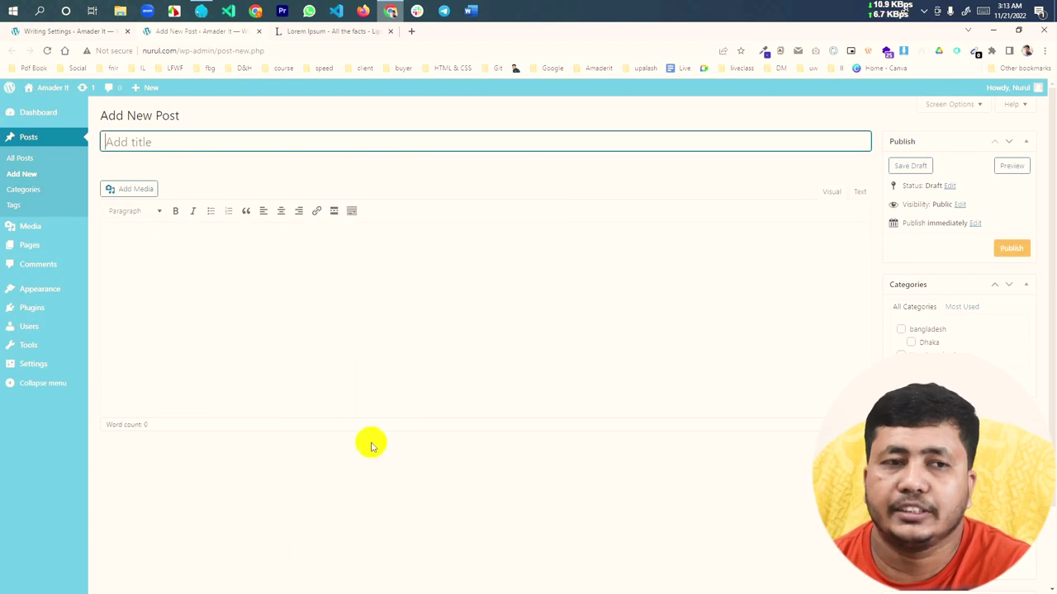
left_click(97, 33)
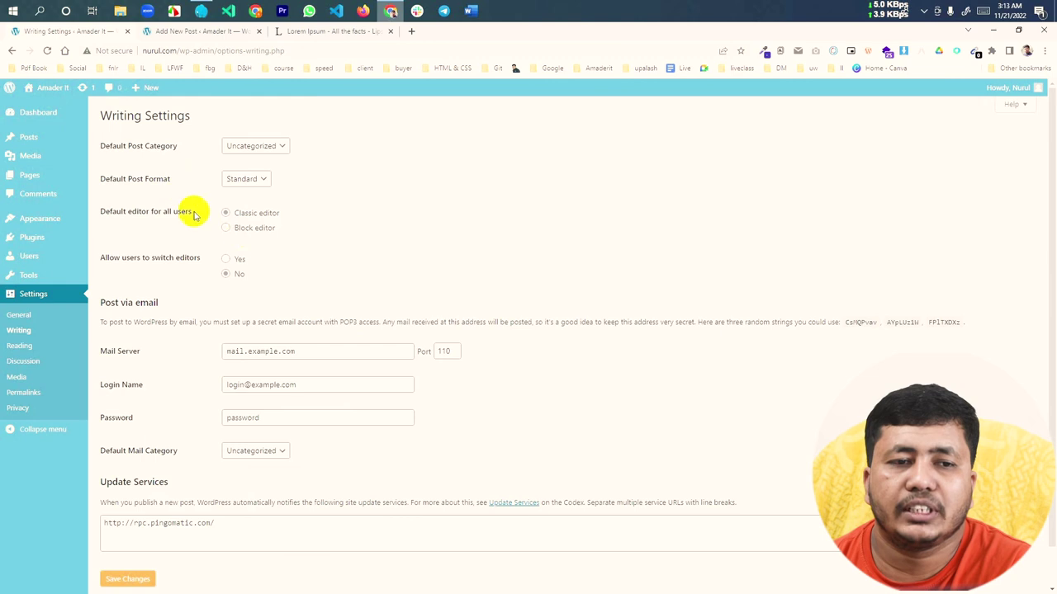
Save Block editor as the default editor for all users and check it by reloading the Add New Post page.
left_click(240, 229)
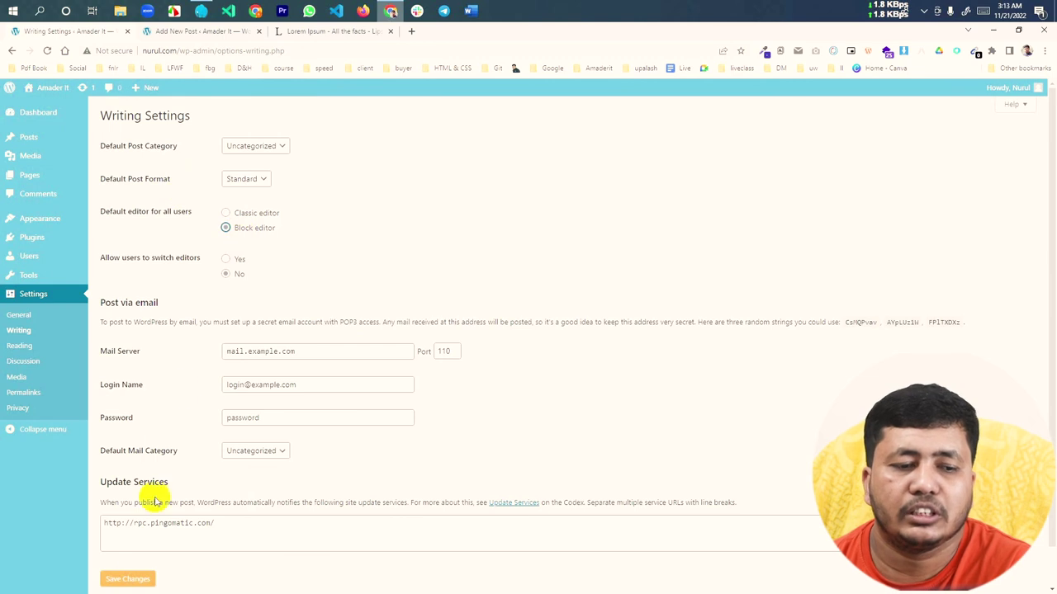
left_click(127, 578)
left_click(209, 35)
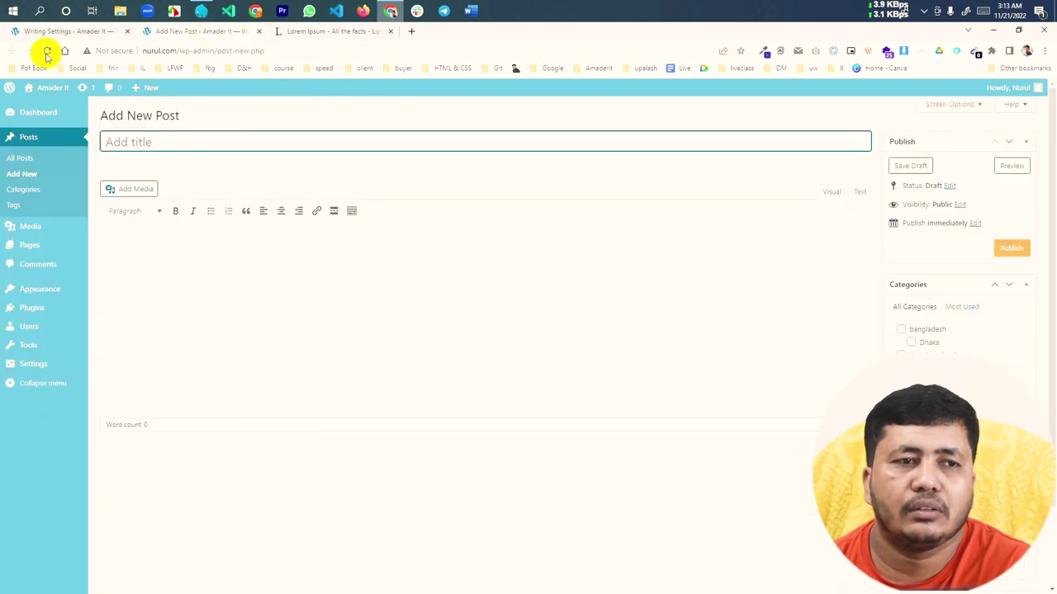
left_click(47, 51)
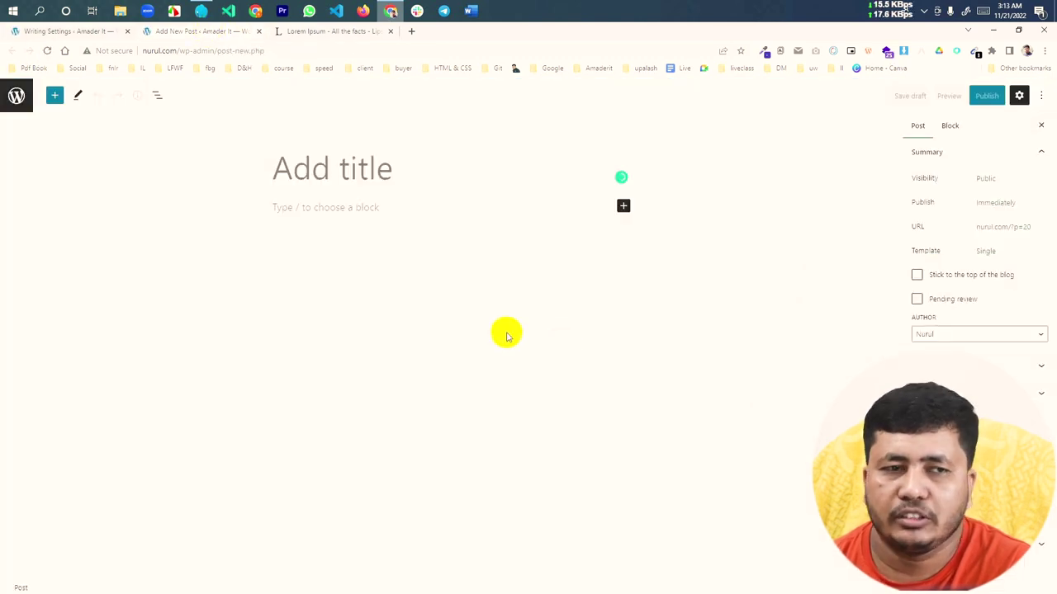
left_click(21, 33)
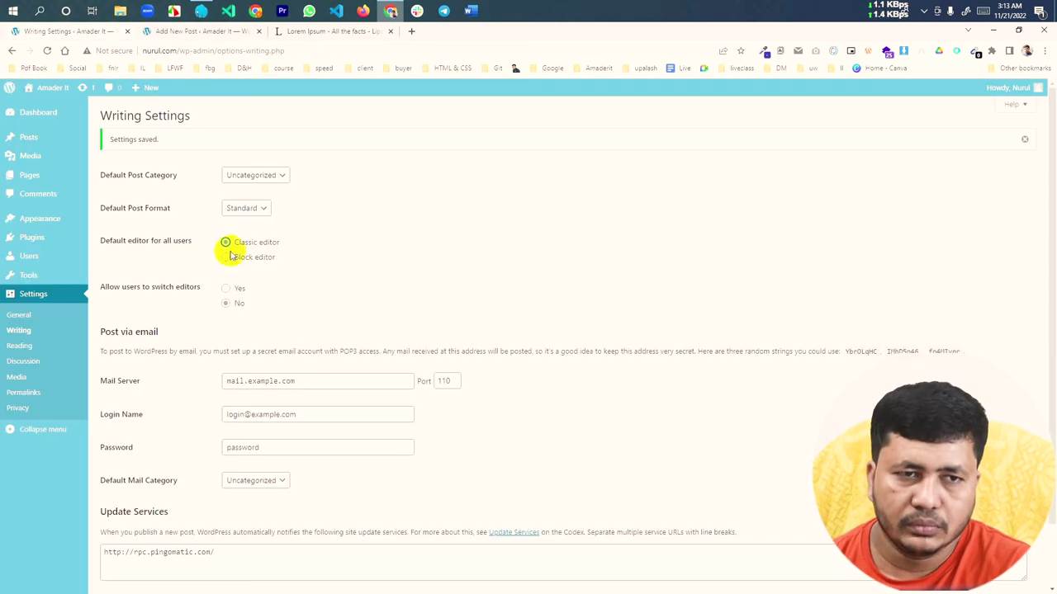
Save Classic editor as the default editor for all users and check it by reloading the Add New Post page.
scroll(171, 504, "down", 3)
left_click(153, 530)
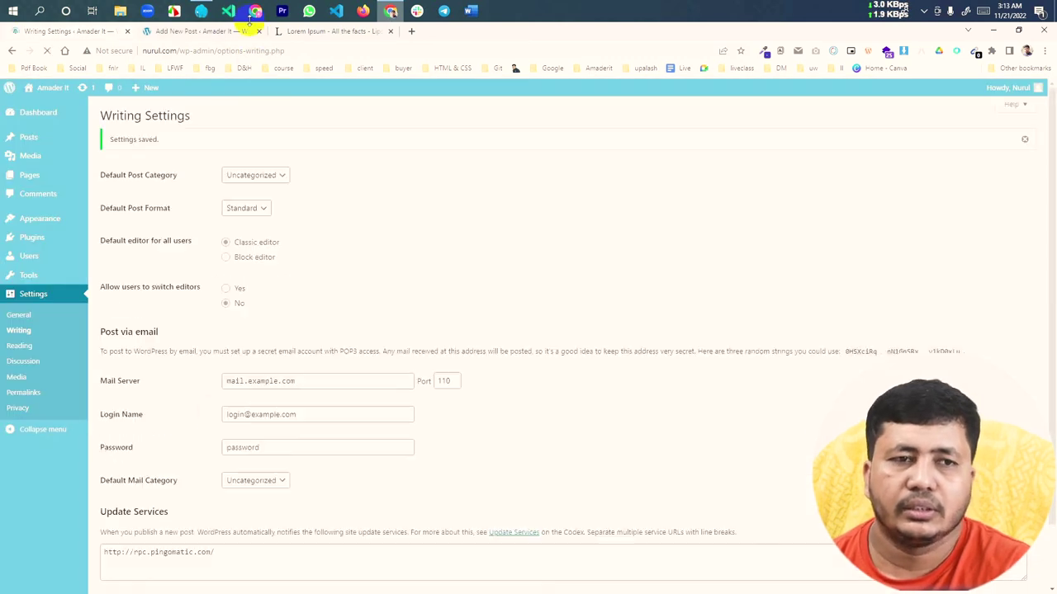
left_click(219, 33)
left_click(46, 52)
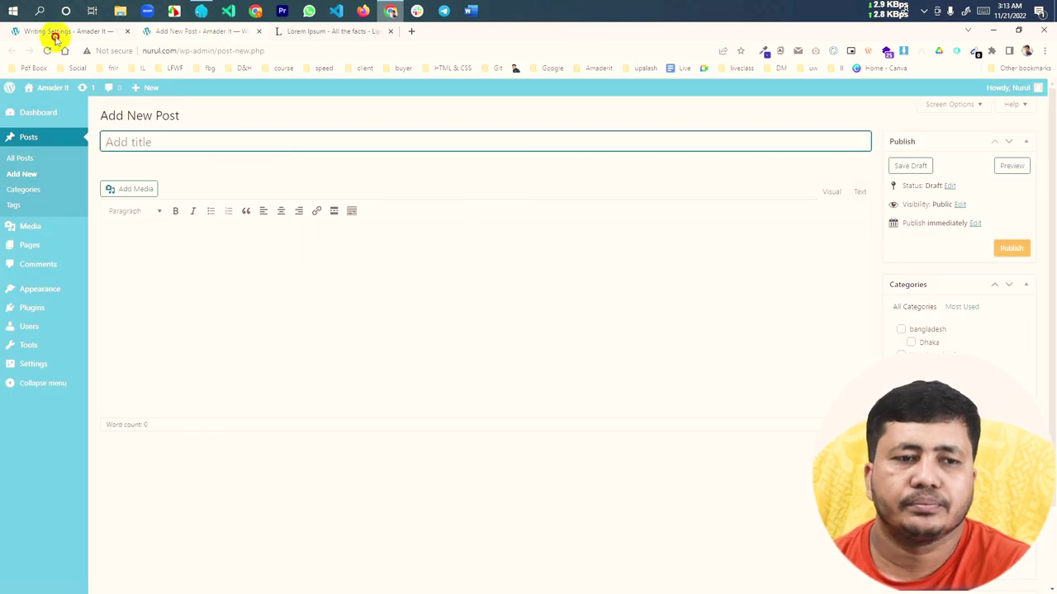
left_click(52, 33)
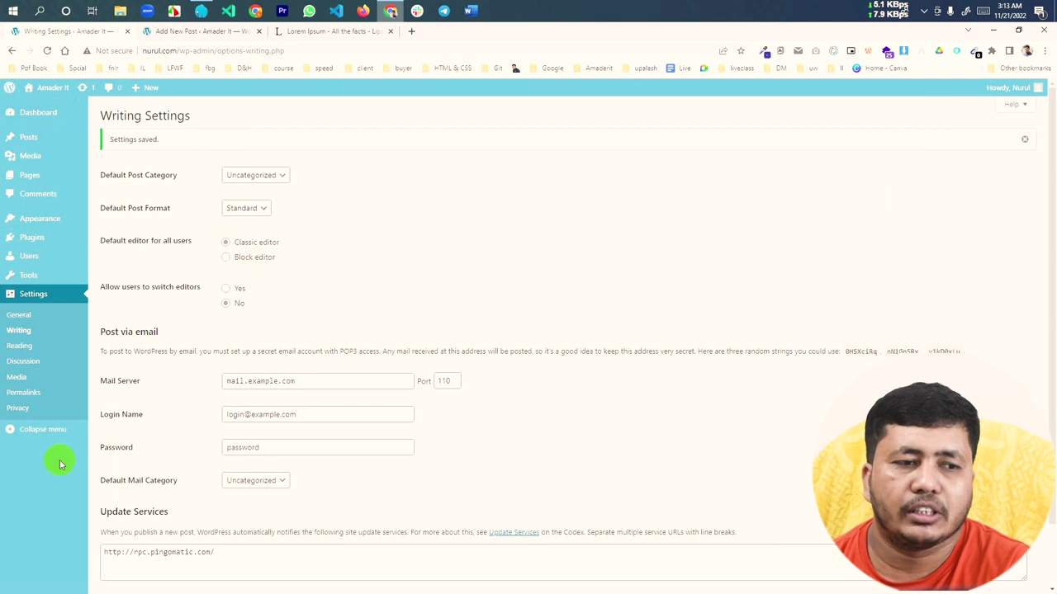
Deactivate the Classic Editor plugin and open the Writing Settings to check the default editor options.
left_click(26, 241)
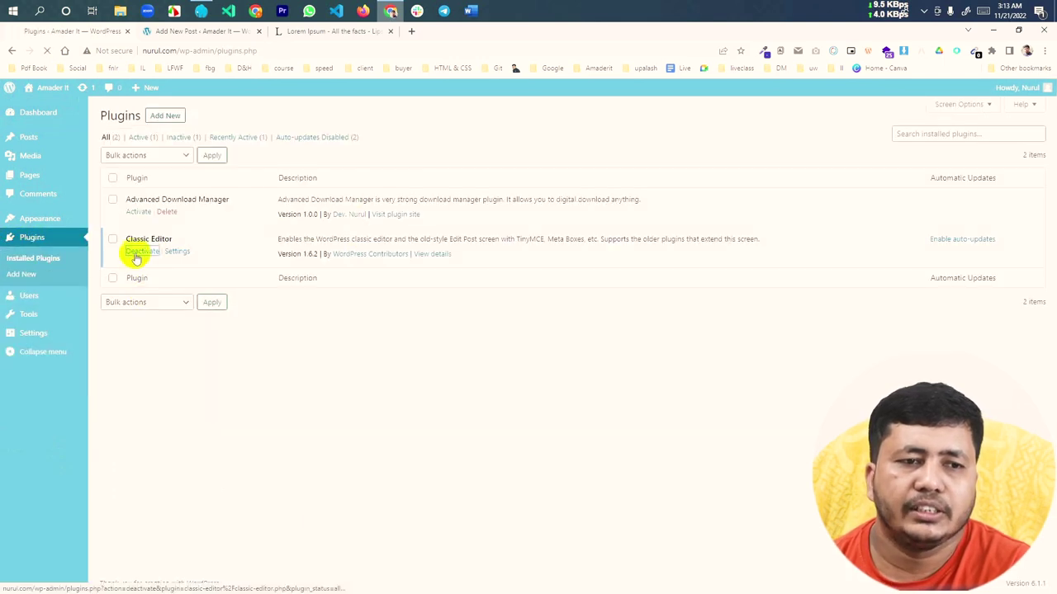
left_click(137, 252)
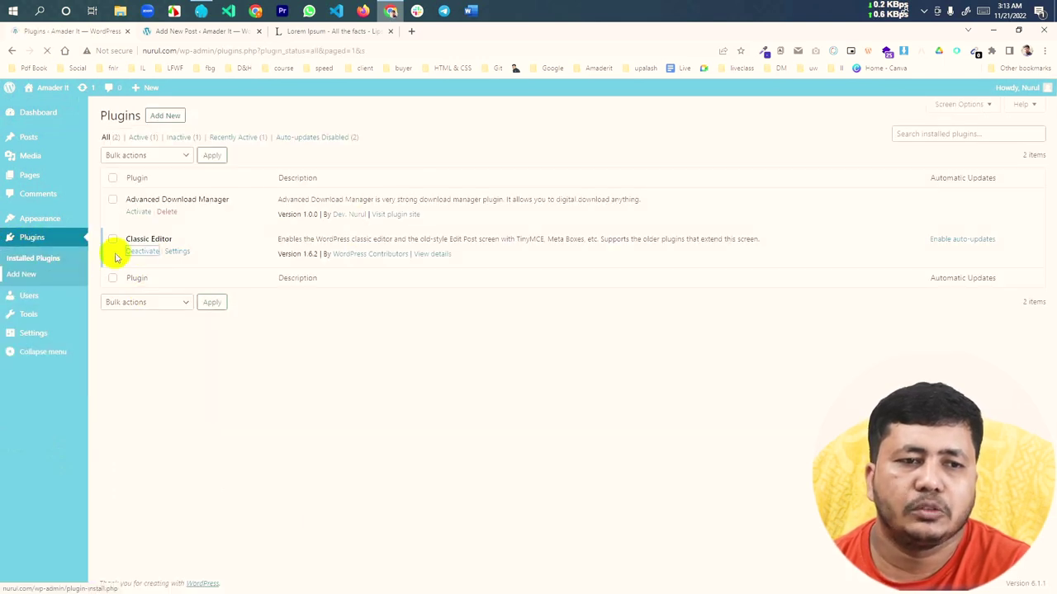
left_click(25, 332)
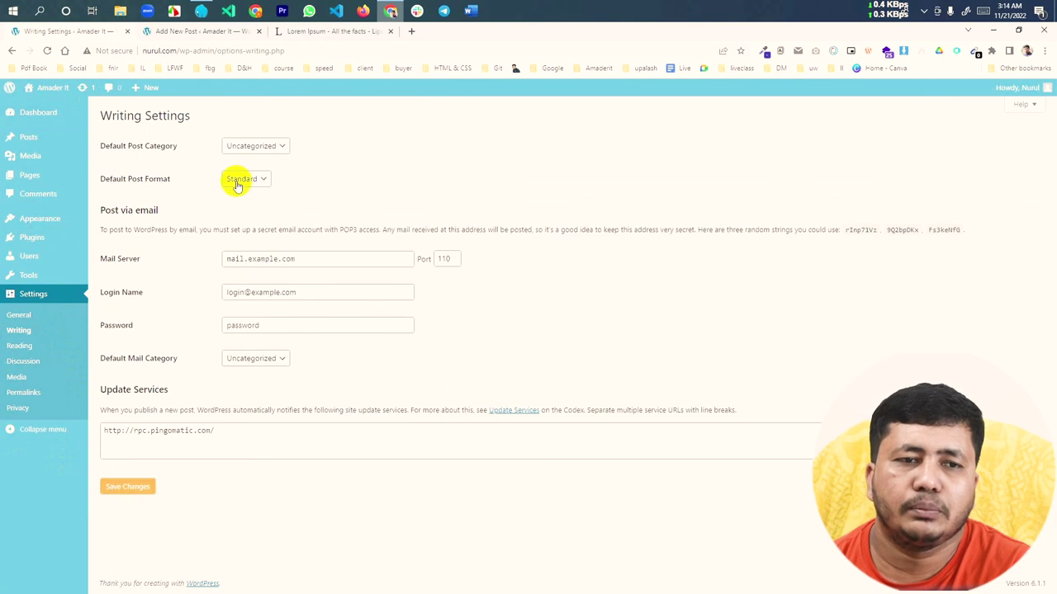
Reactivate the Classic Editor plugin and return to the Writing Settings.
left_click(43, 241)
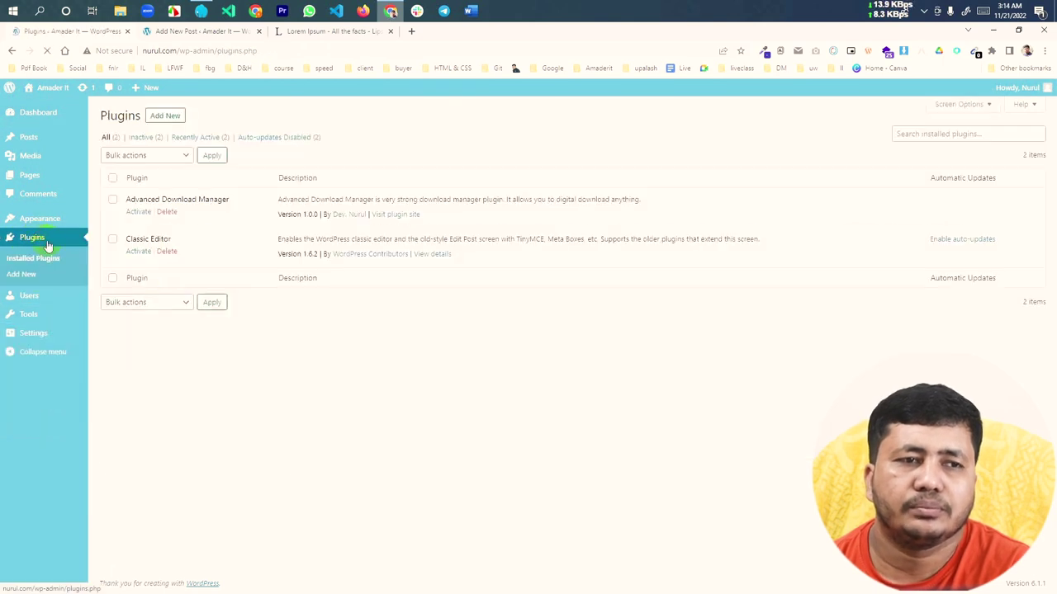
left_click(138, 250)
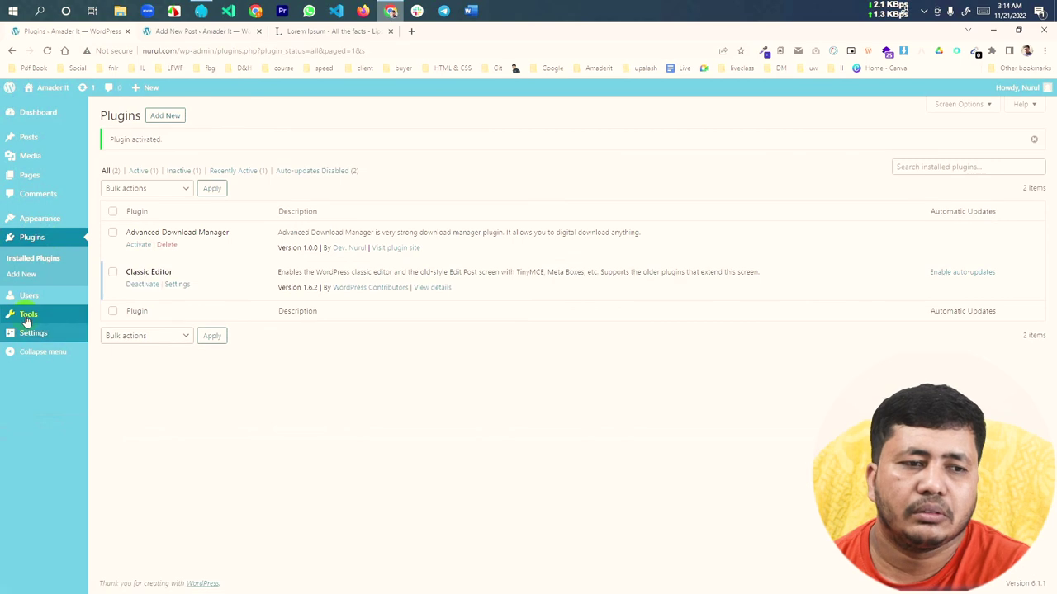
mouse_move(33, 333)
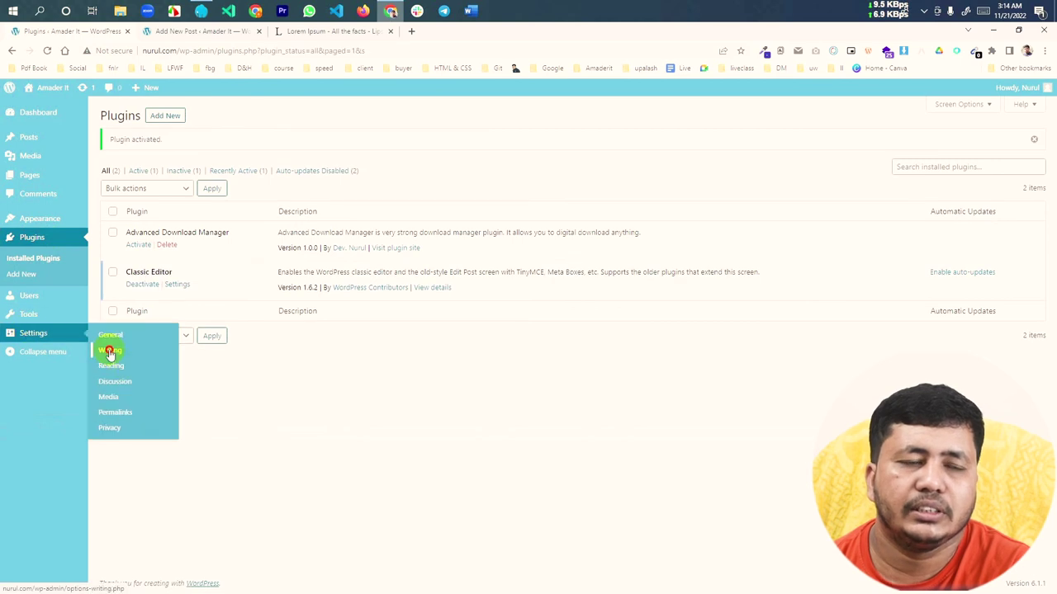
left_click(110, 352)
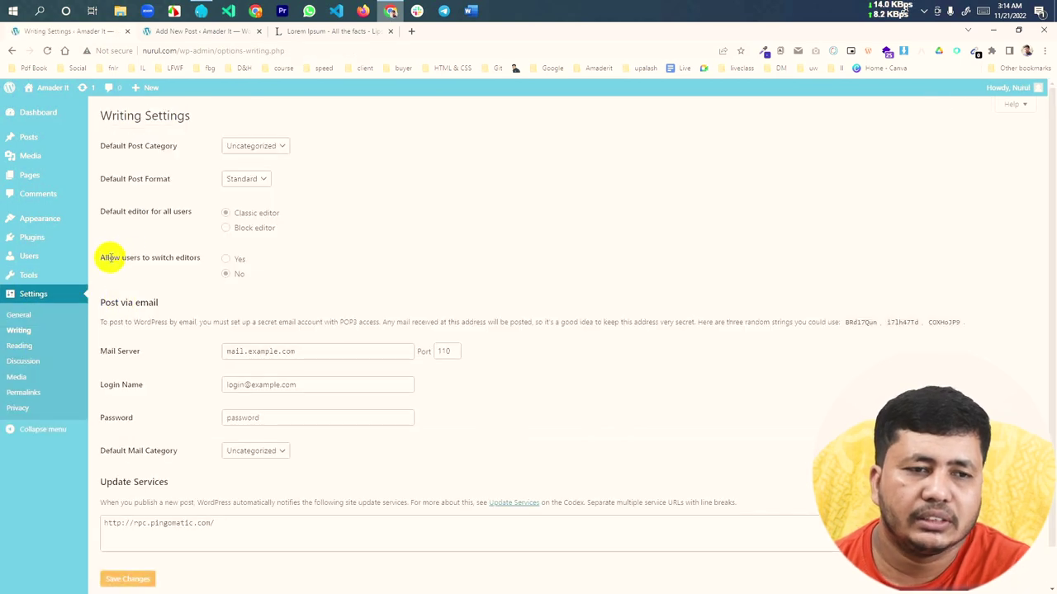
Review the option that allows users to switch editors and the Post via email fields in the Writing Settings.
left_click_drag(94, 254, 276, 278)
left_click(297, 271)
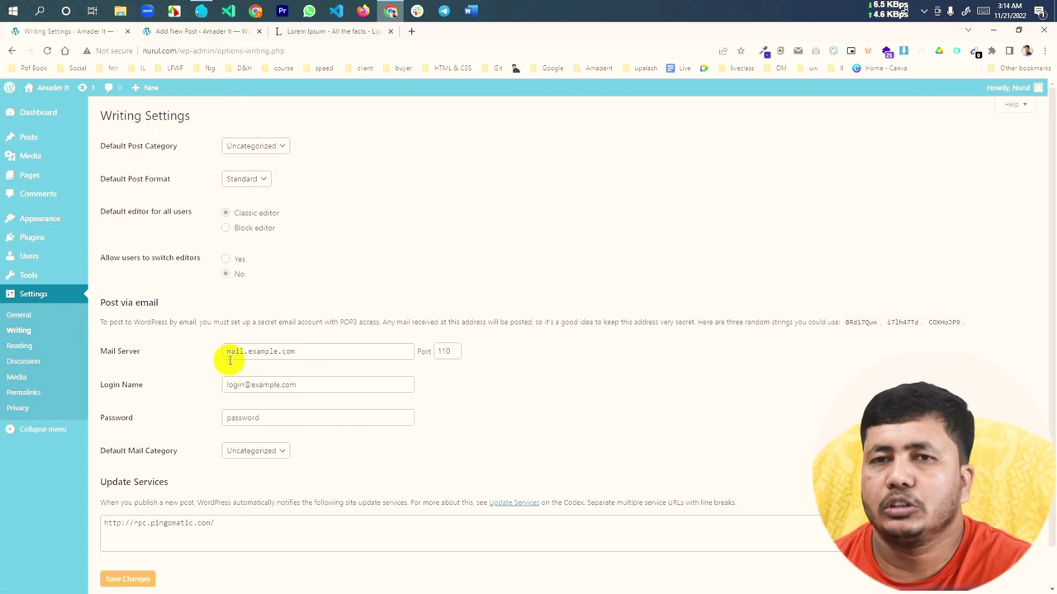
scroll(130, 338, "down", 1)
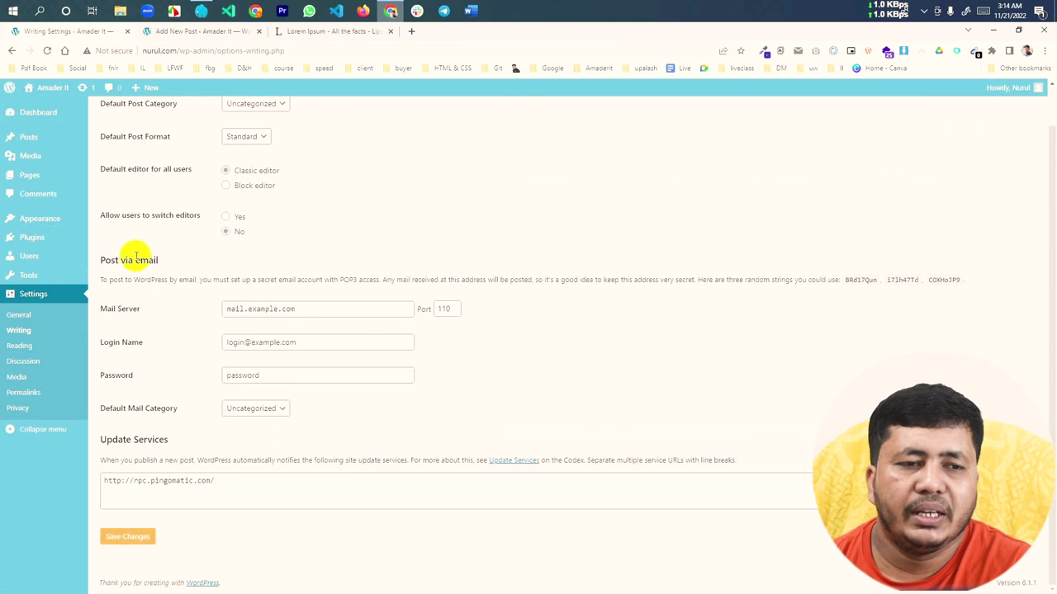
left_click_drag(95, 258, 387, 424)
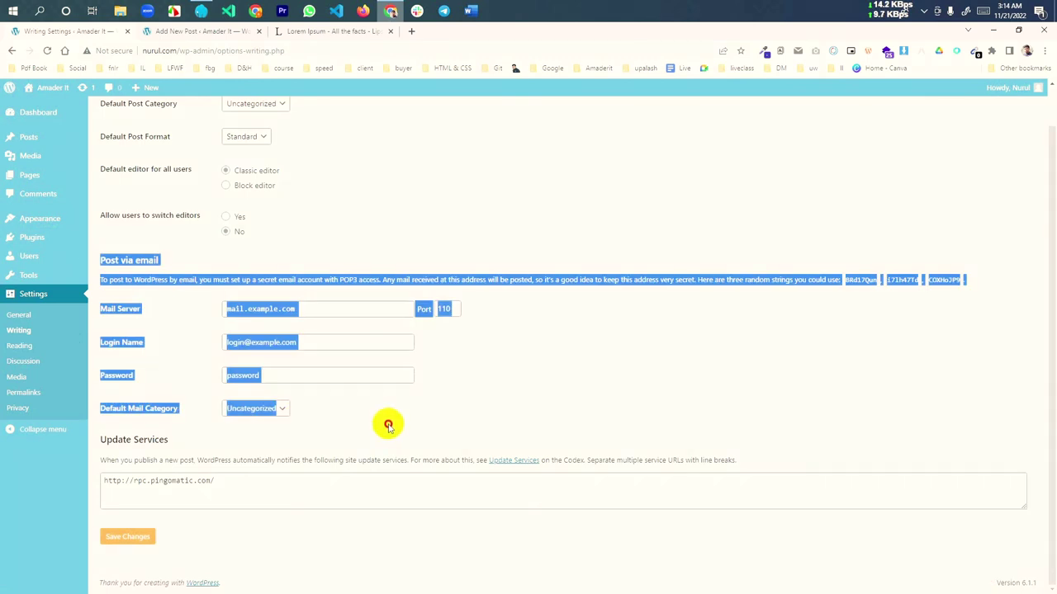
left_click(516, 339)
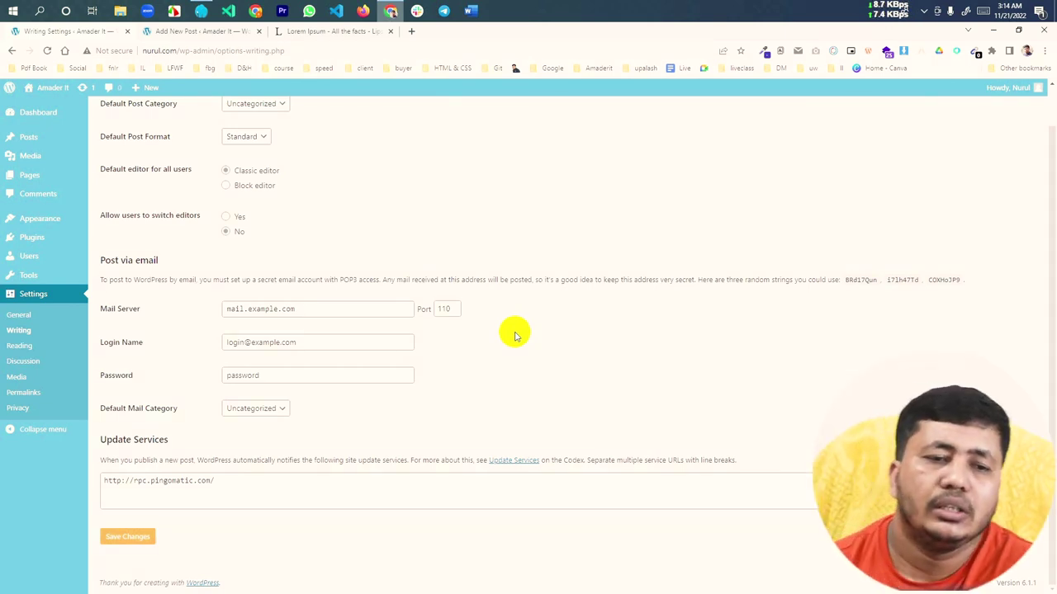
left_click_drag(322, 311, 211, 314)
left_click_drag(306, 343, 199, 337)
left_click(138, 347)
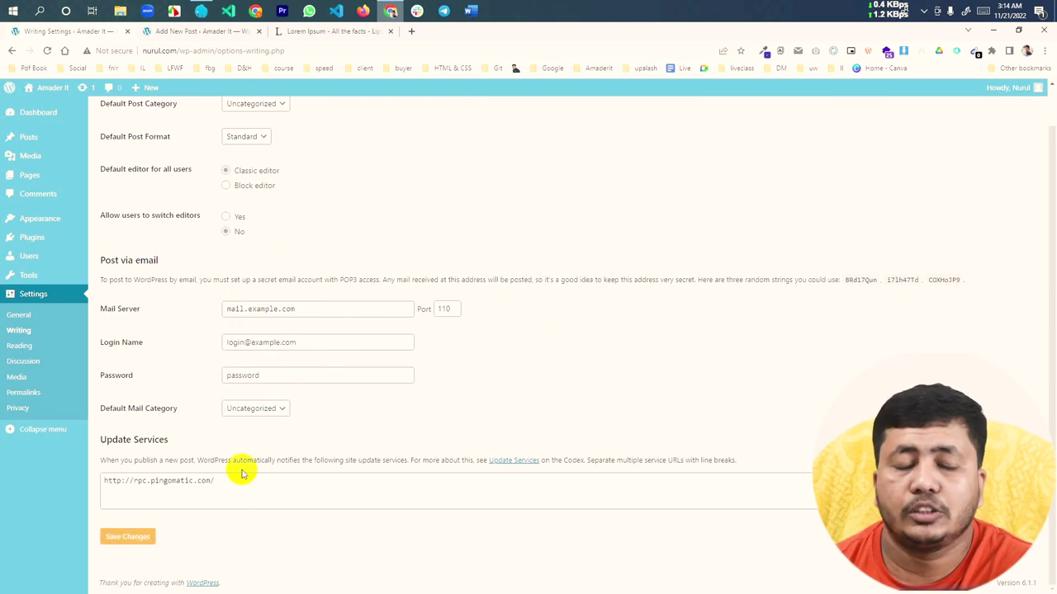
Open the Reading Settings, and load the site's homepage in a new browser tab to look through its posts.
left_click(18, 347)
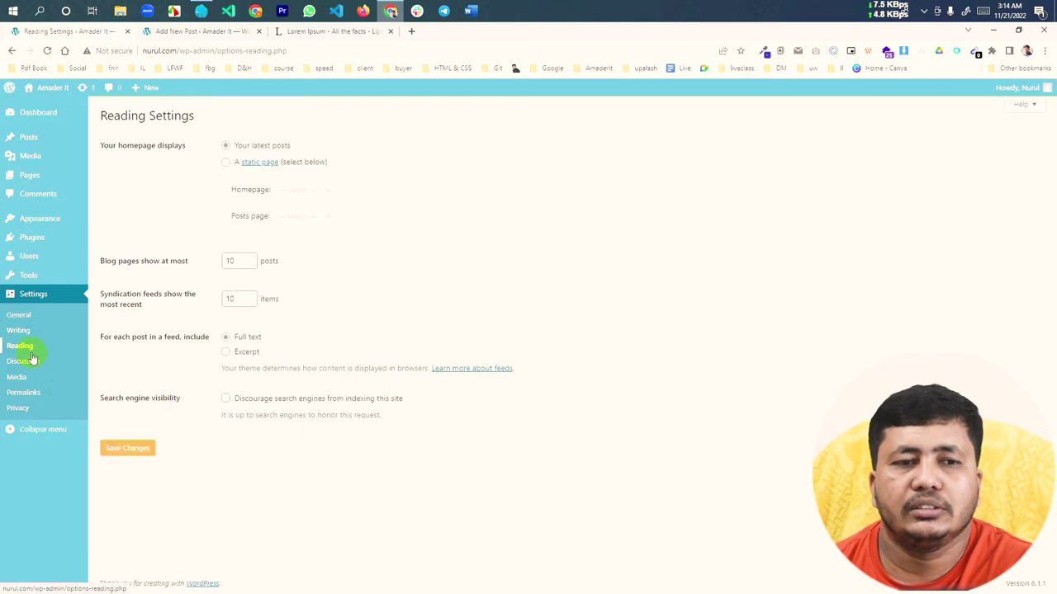
left_click(184, 31)
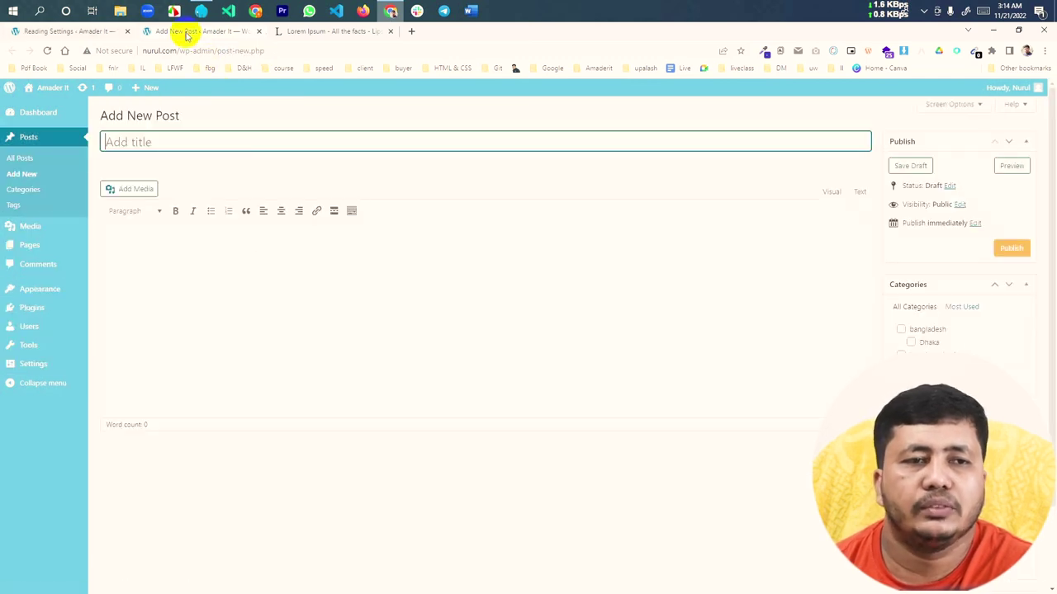
double_click(162, 50)
key("ctrl+c")
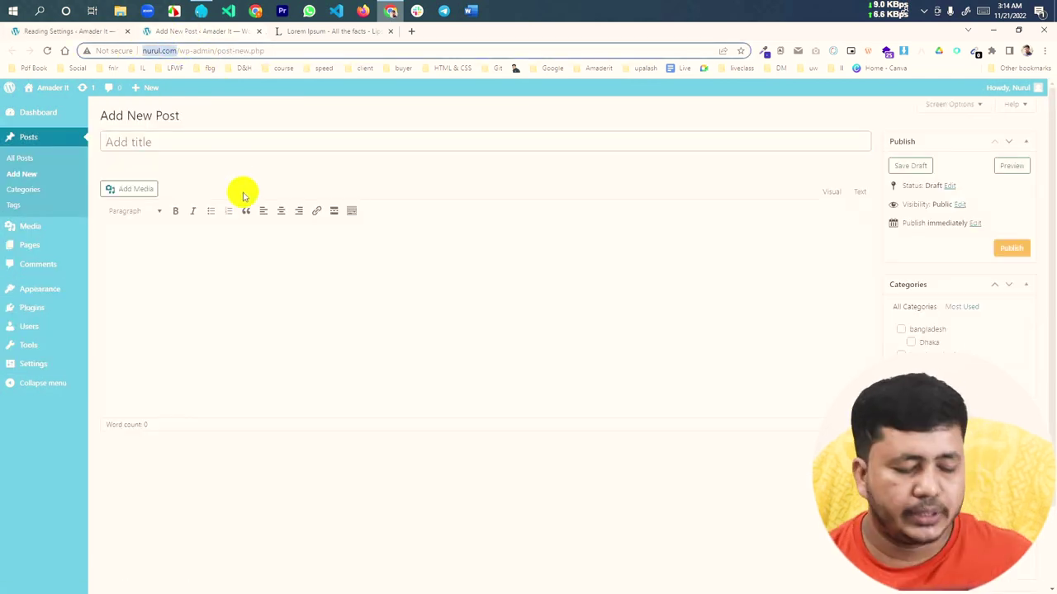
left_click(411, 31)
key("ctrl+v")
key("Return")
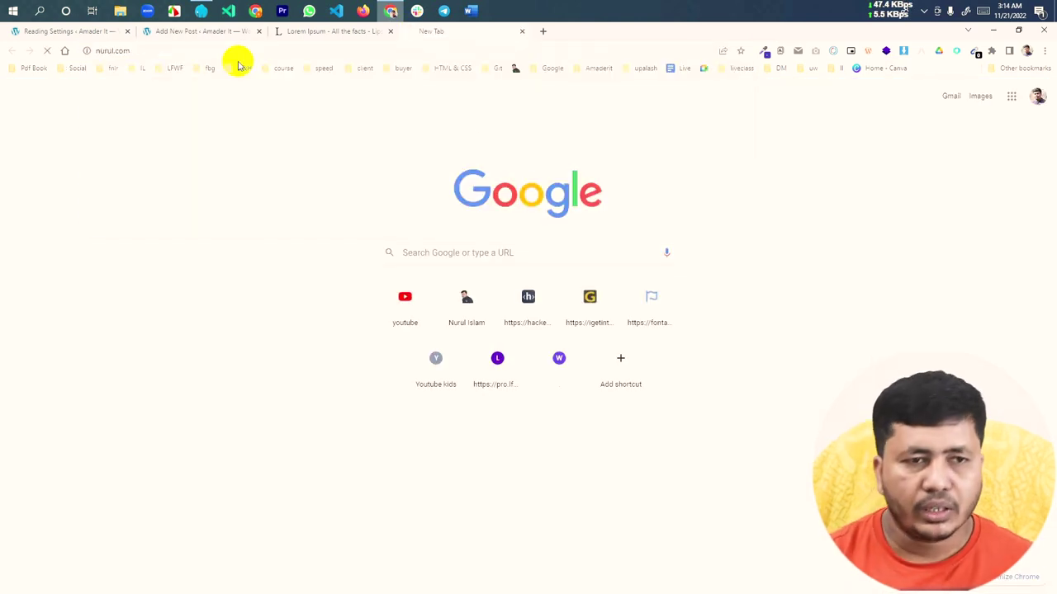
scroll(188, 240, "down", 4)
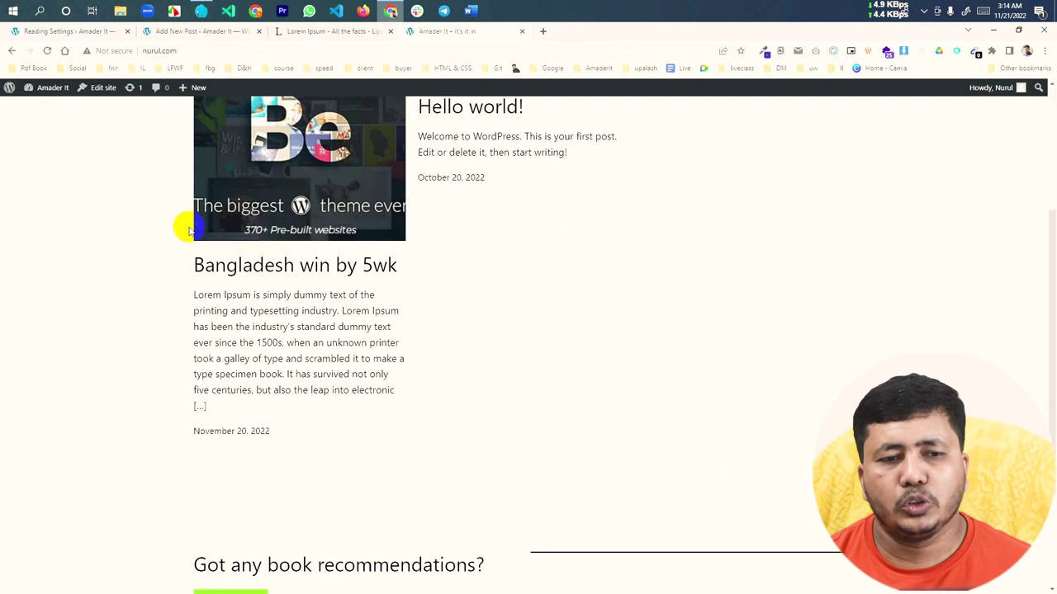
scroll(198, 277, "up", 4)
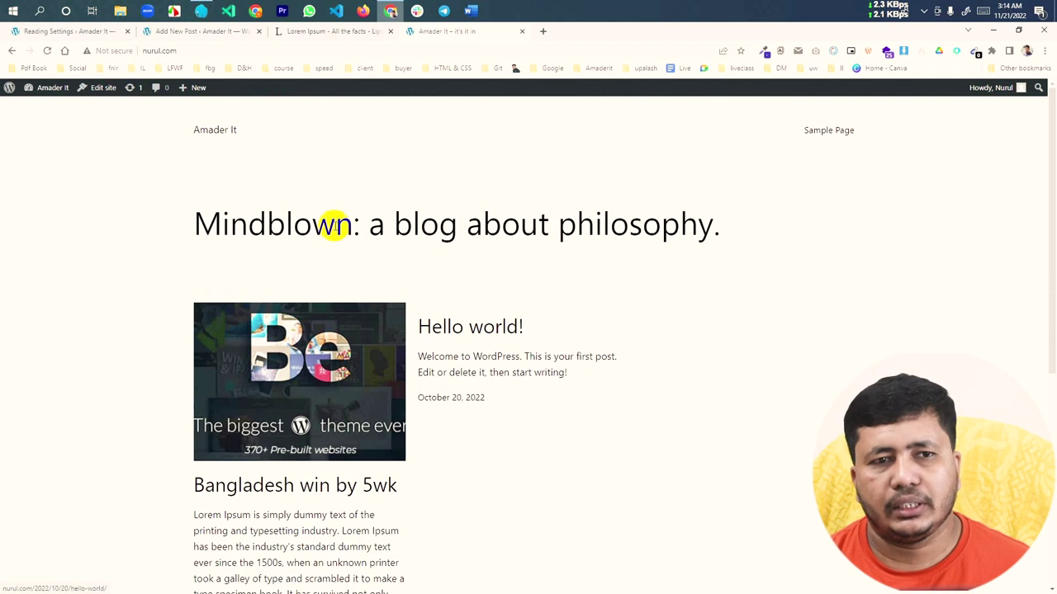
Compare the homepage display options in the Reading Settings with the live homepage.
left_click(190, 32)
left_click(74, 31)
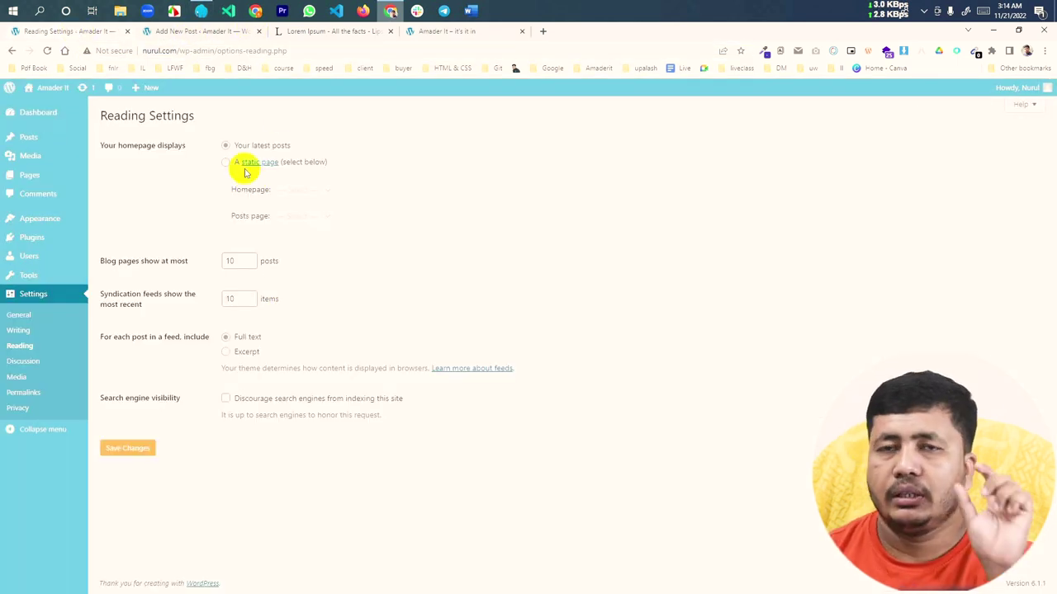
left_click(434, 32)
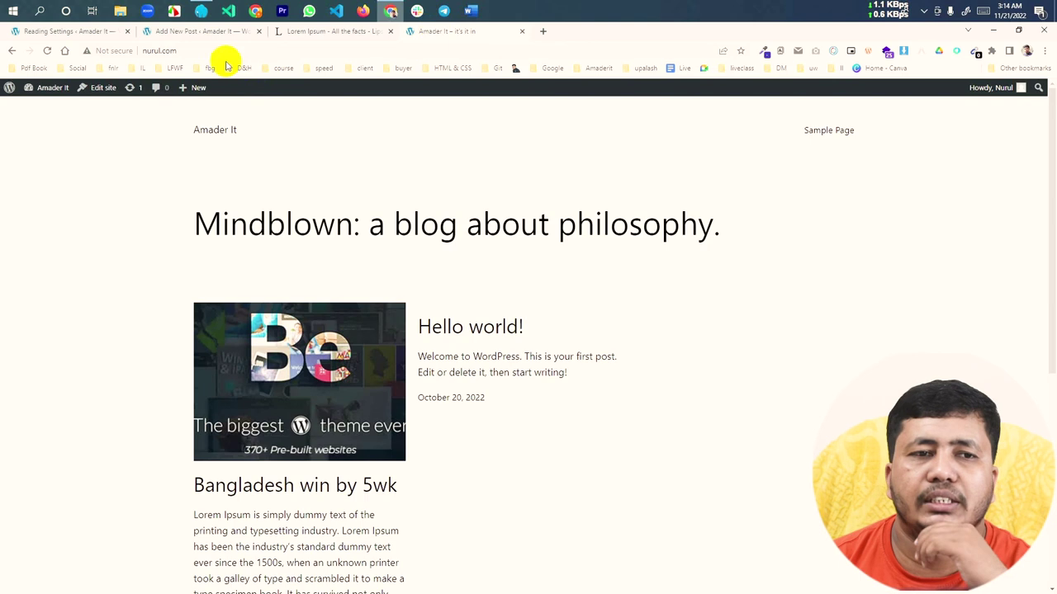
left_click(148, 50)
left_click(78, 241)
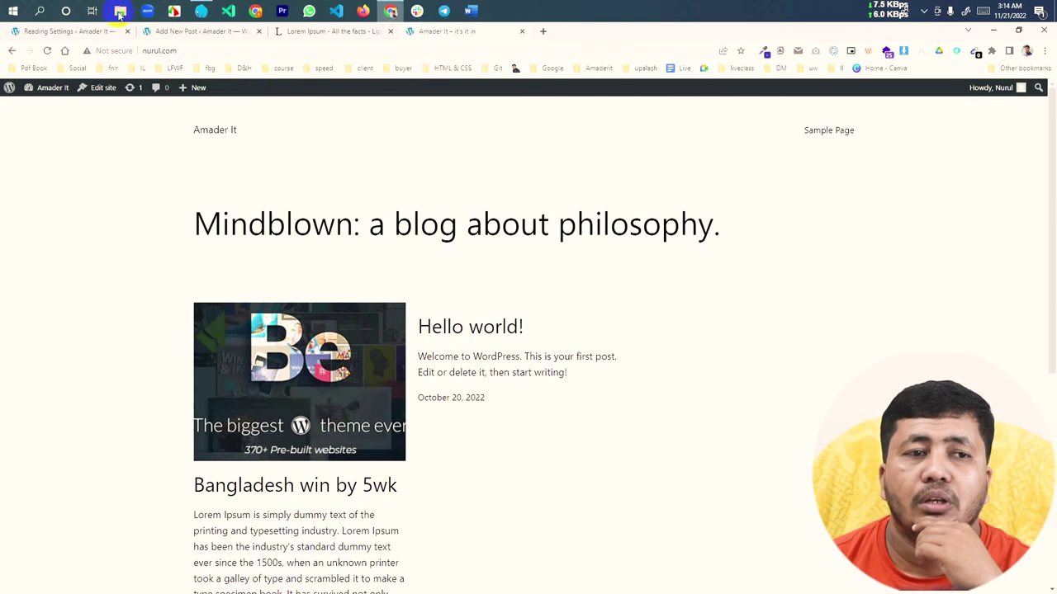
Create a new page titled "amader page" and publish it.
left_click(66, 30)
mouse_move(30, 175)
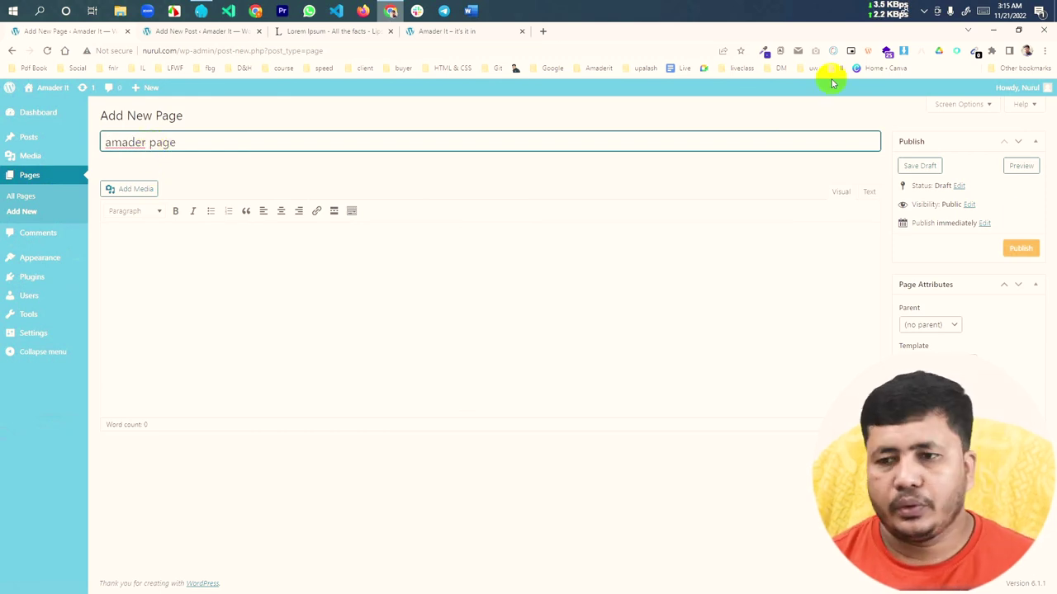
left_click(1020, 247)
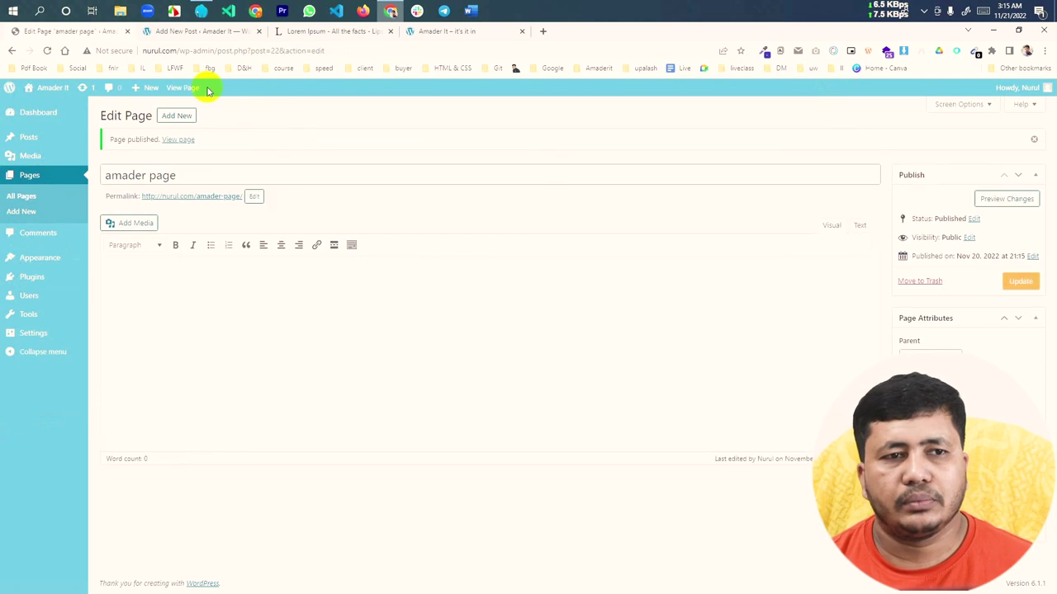
Set the homepage to display a static page in the Reading Settings, choose amader page as the Homepage, and save the changes.
left_click(183, 33)
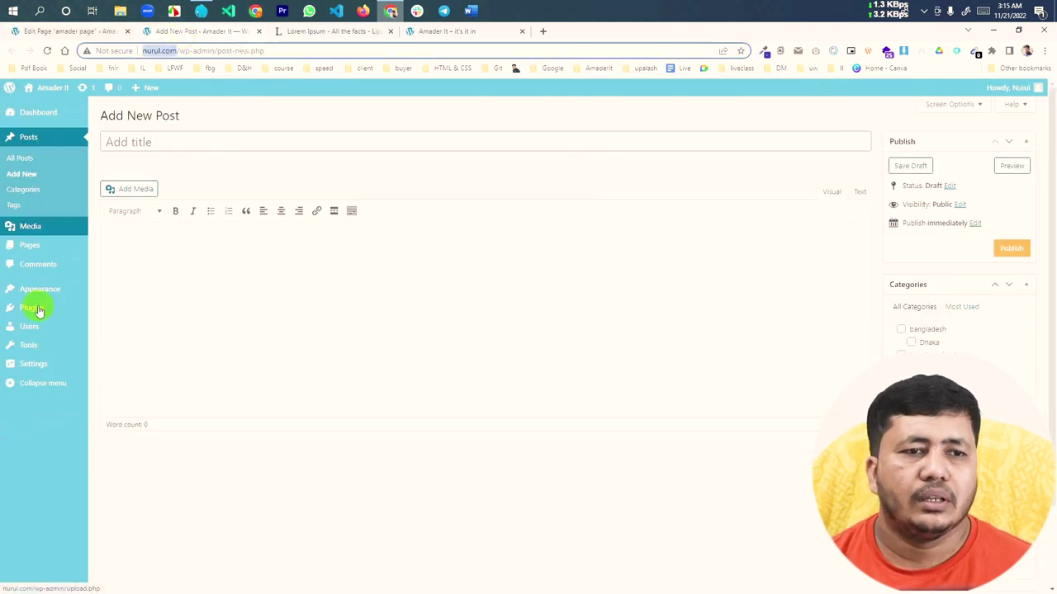
left_click(51, 30)
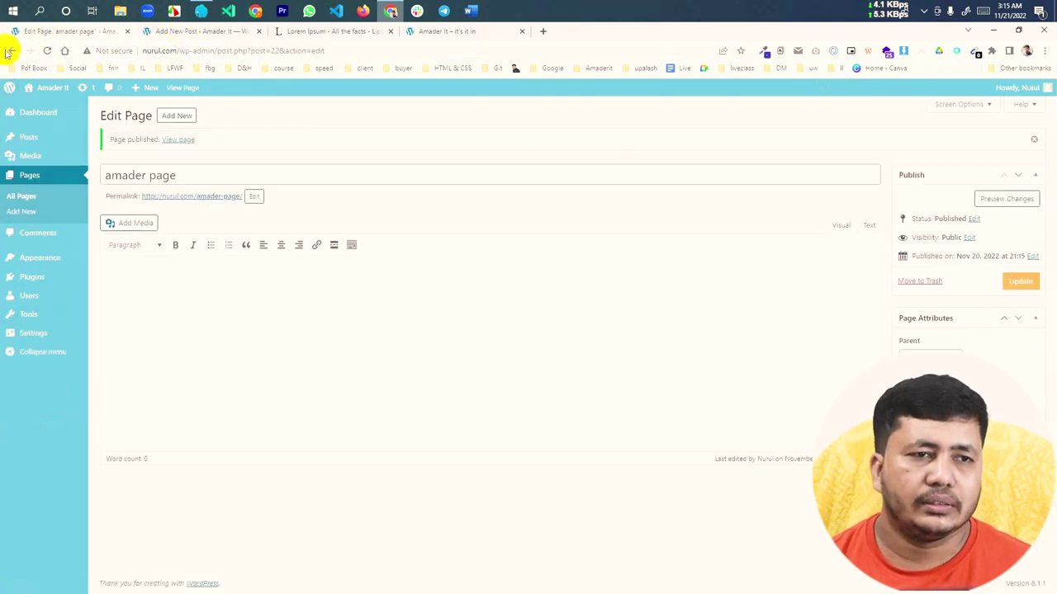
left_click(10, 53)
left_click(10, 53)
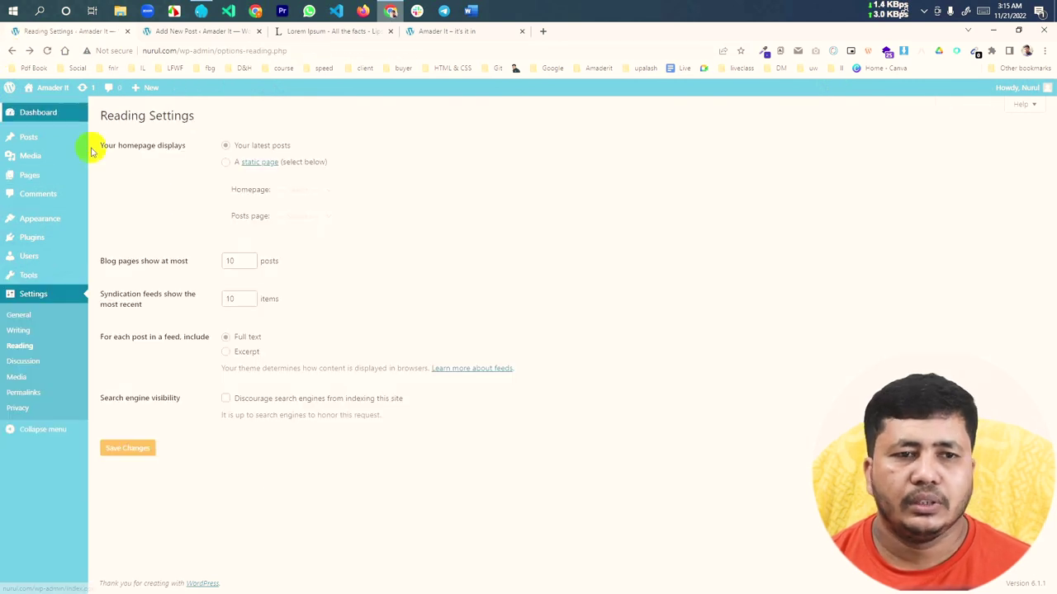
left_click(225, 163)
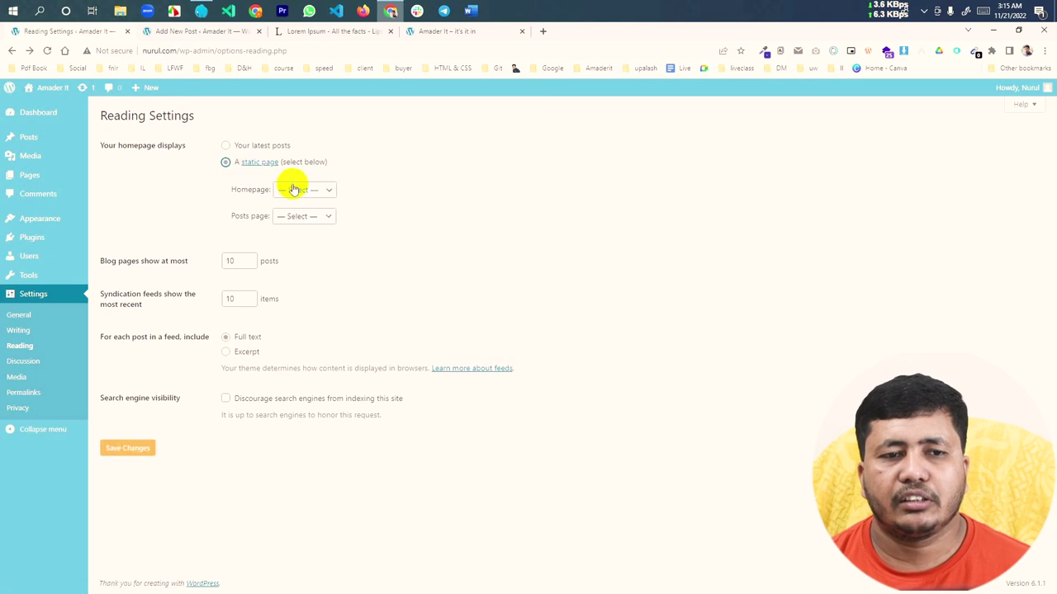
left_click(291, 189)
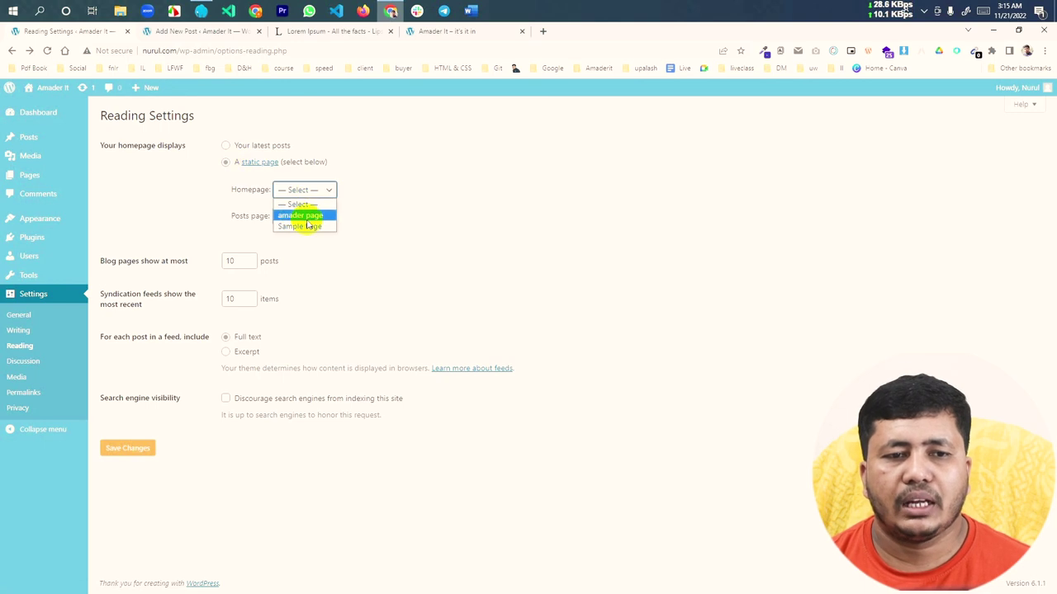
left_click(310, 215)
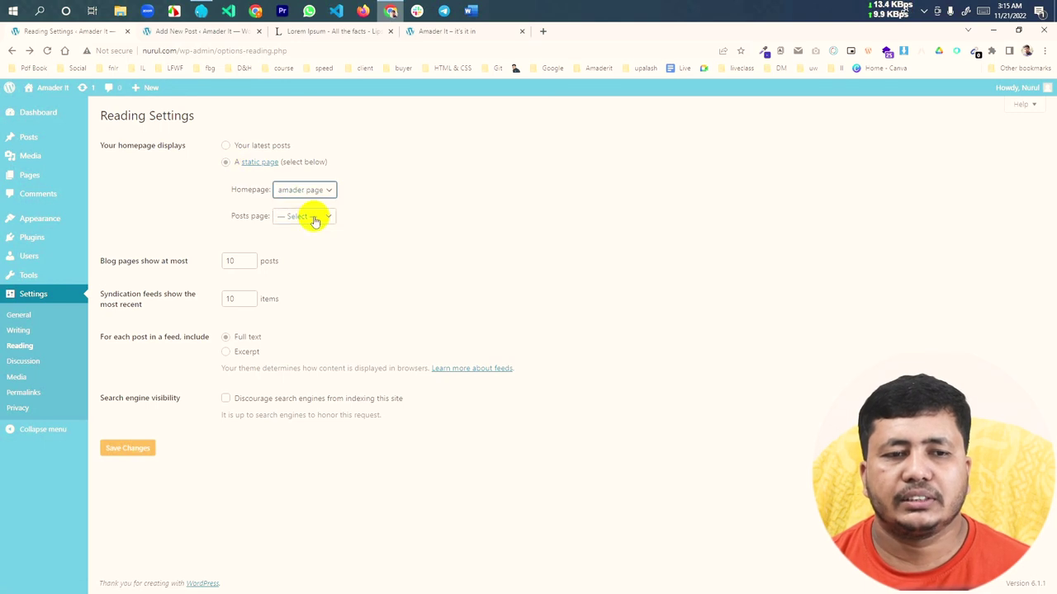
left_click(98, 451)
Reload the live homepage to check which content it displays.
left_click(219, 30)
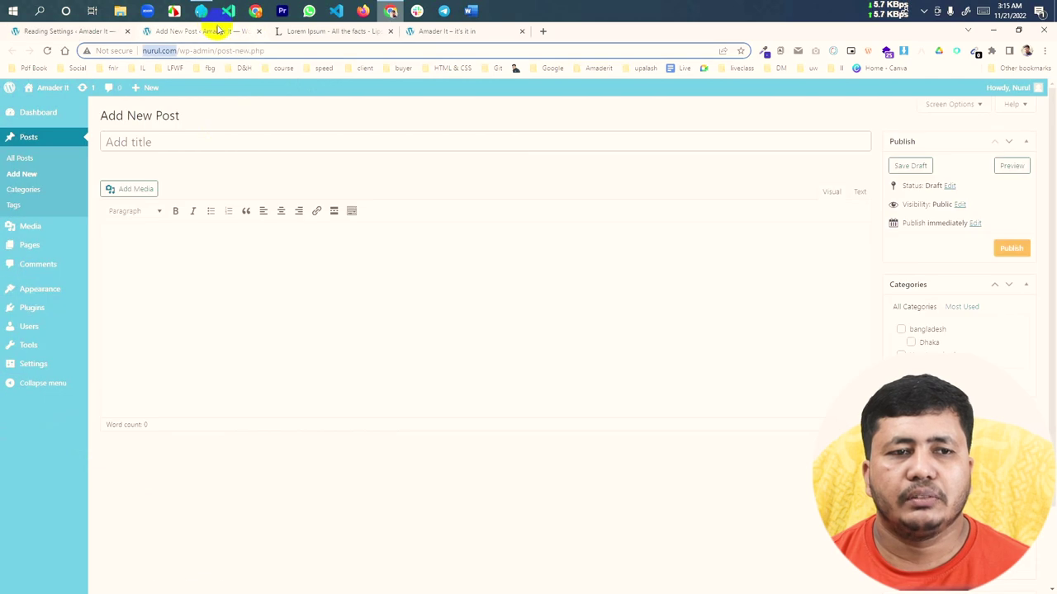
left_click(481, 31)
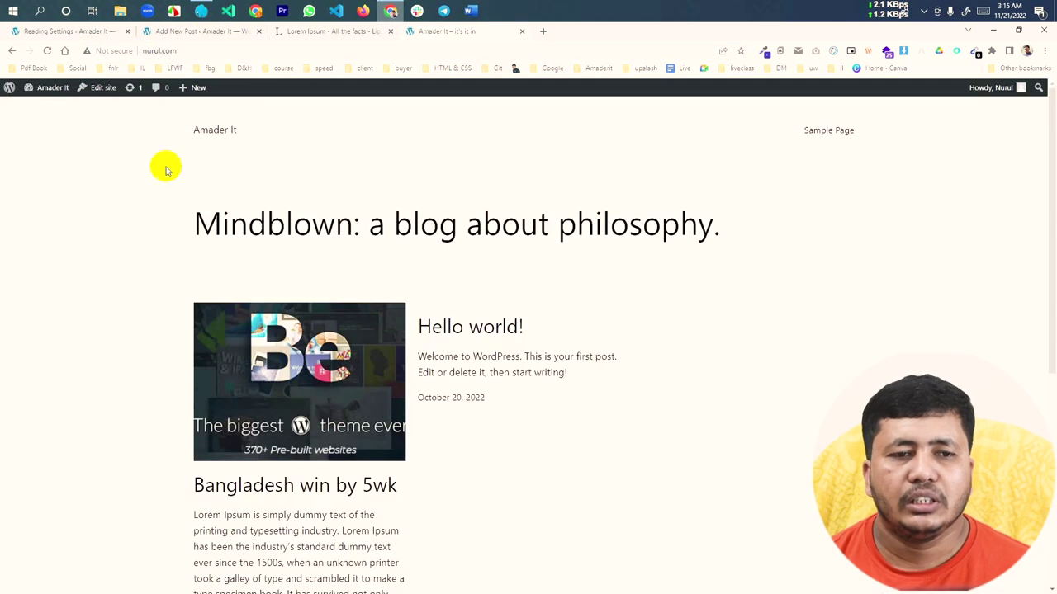
left_click(47, 51)
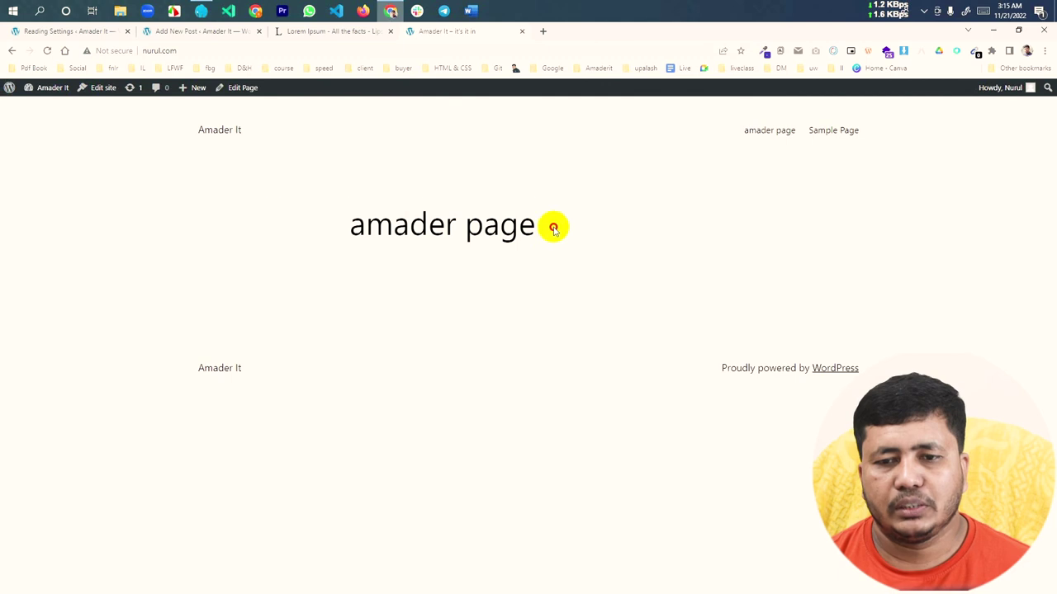
Compare the content of the live homepage with the static page selection in the Reading Settings.
left_click_drag(552, 226, 272, 219)
left_click(221, 250)
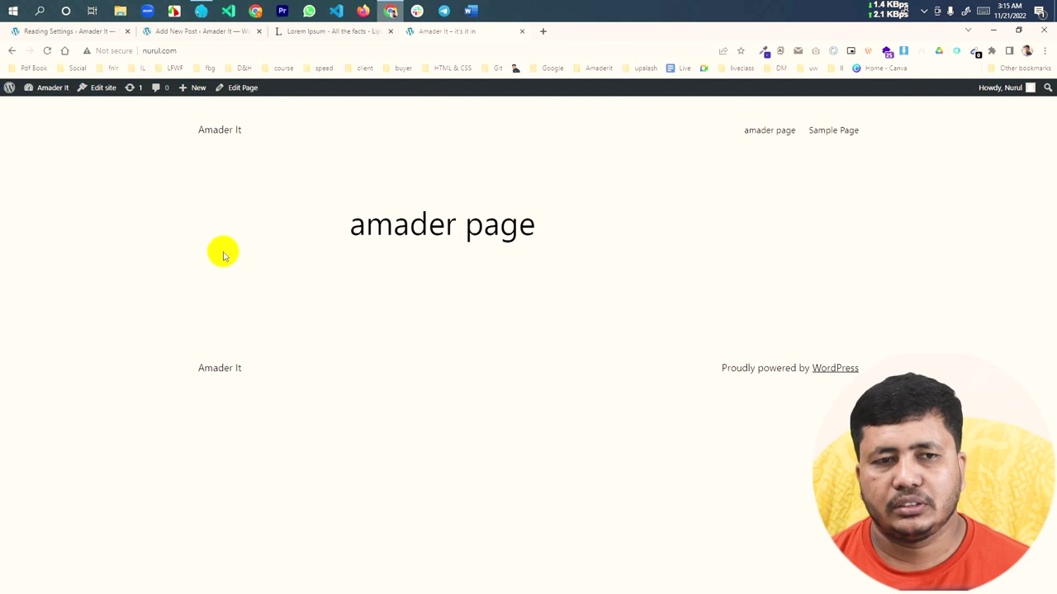
left_click(52, 31)
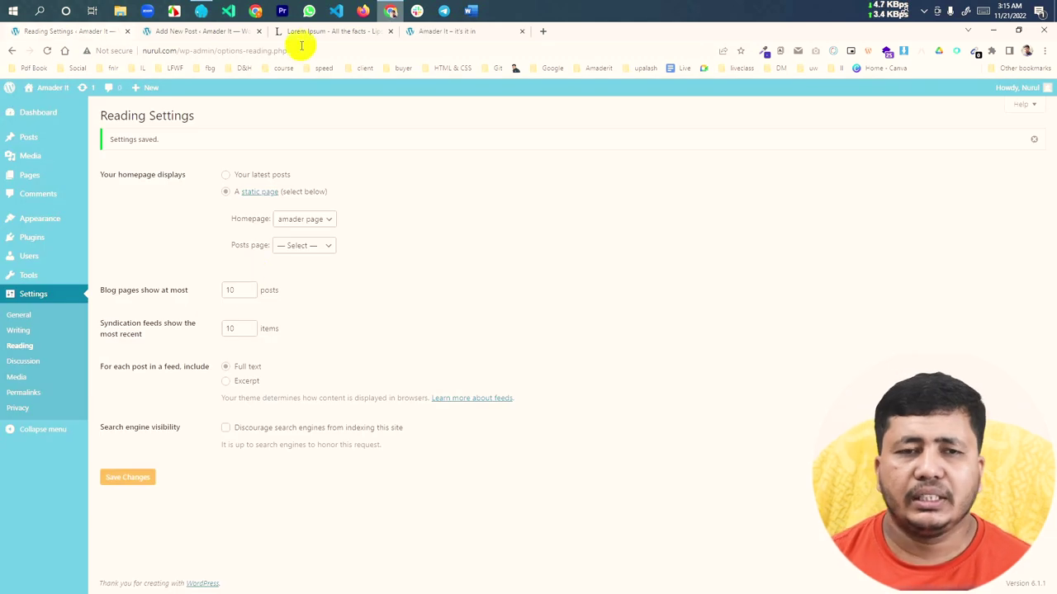
left_click(431, 30)
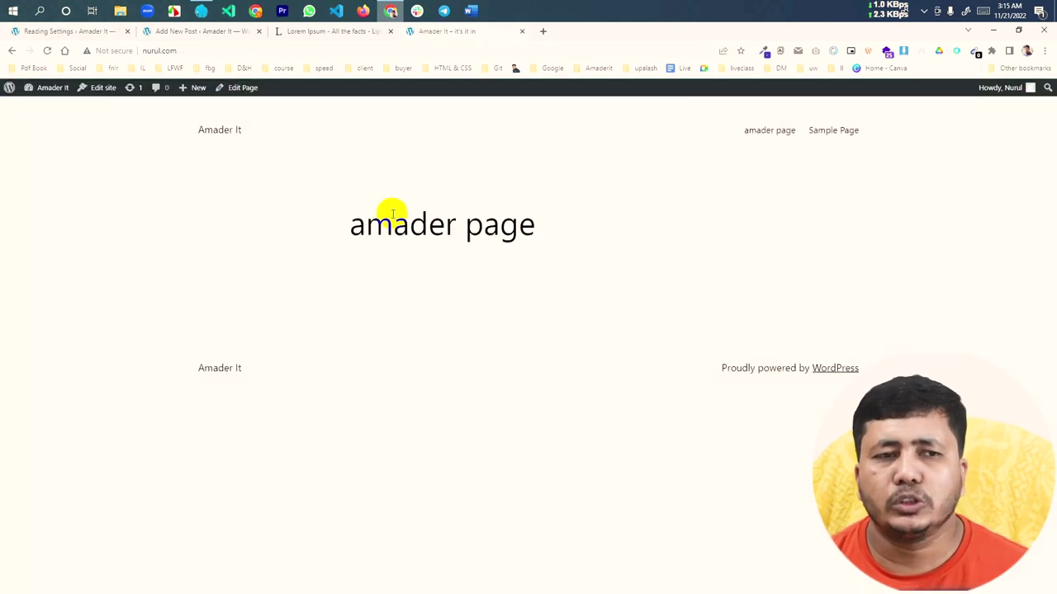
left_click(174, 31)
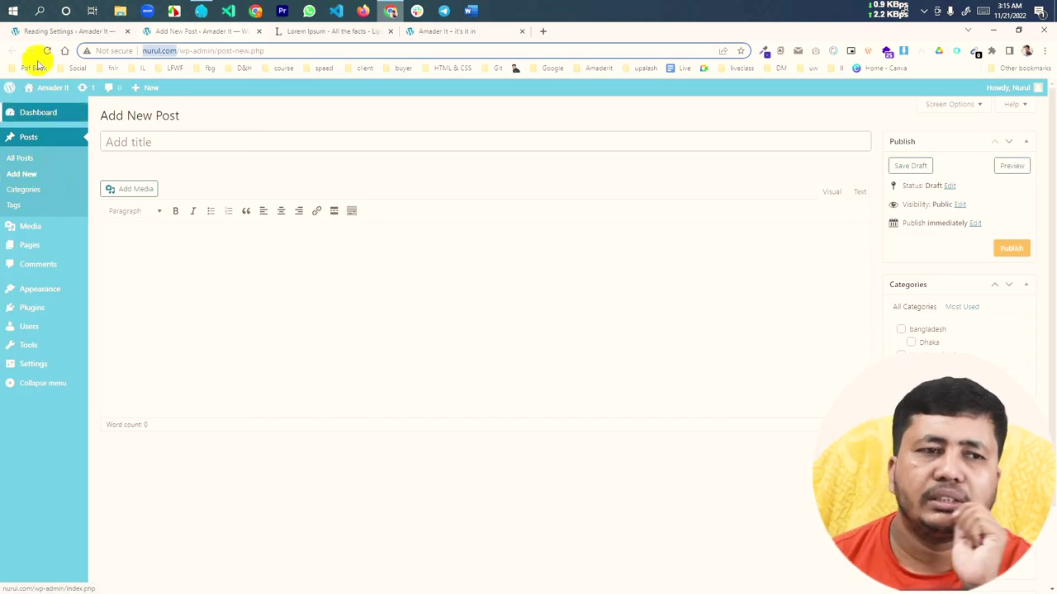
left_click(35, 31)
Set the Posts page to amader page in the Reading Settings and save the changes.
left_click(315, 246)
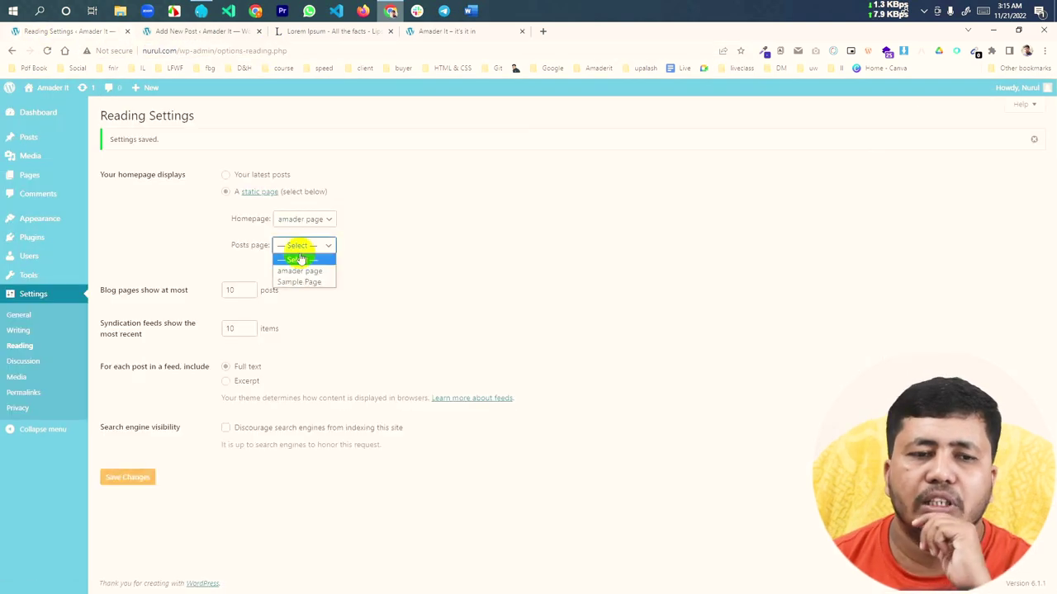
left_click(300, 271)
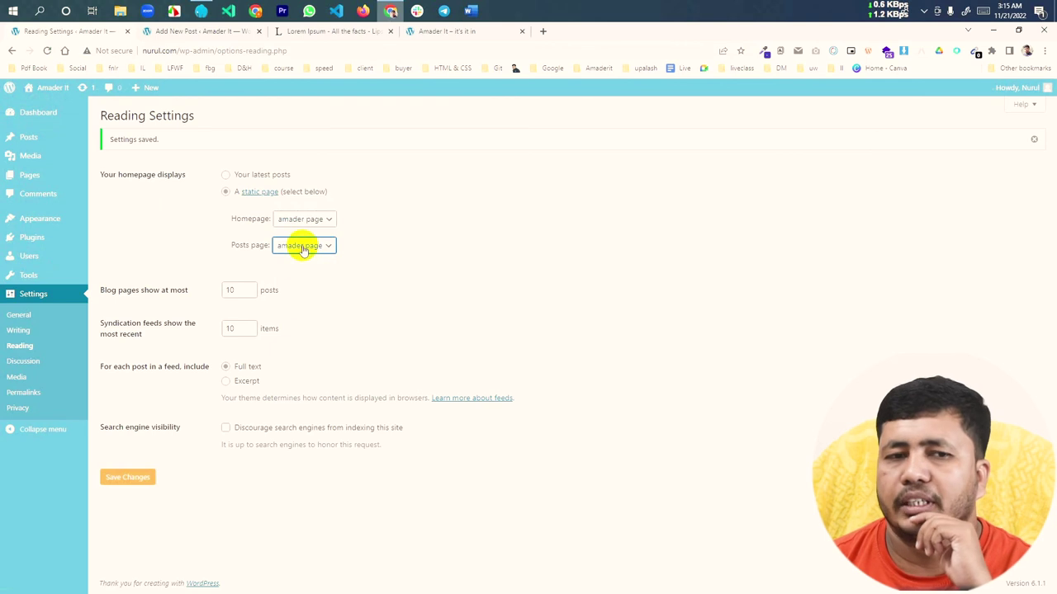
left_click(303, 248)
left_click(301, 282)
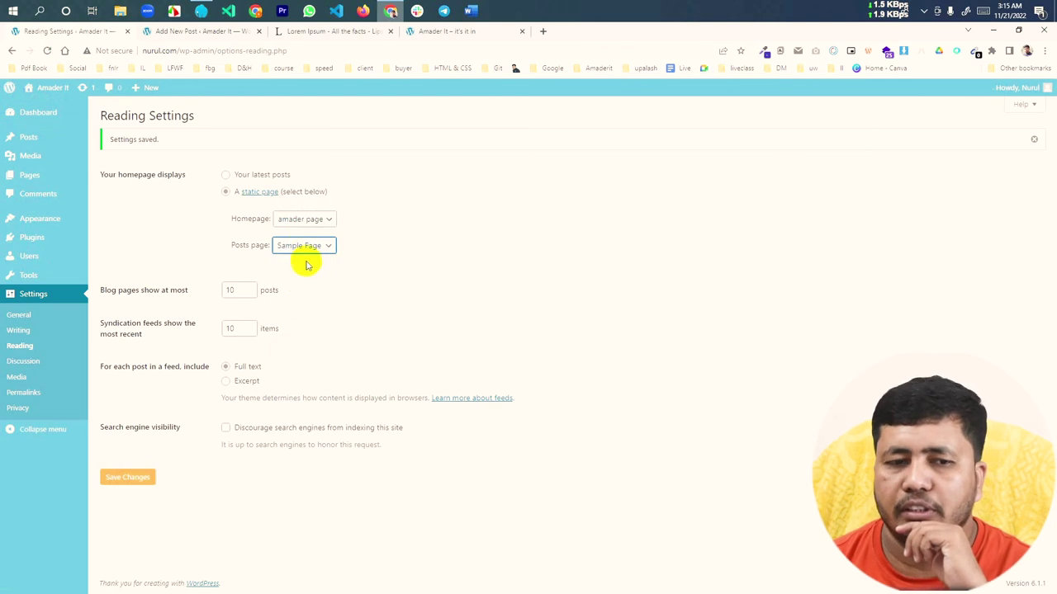
left_click(307, 250)
left_click(301, 271)
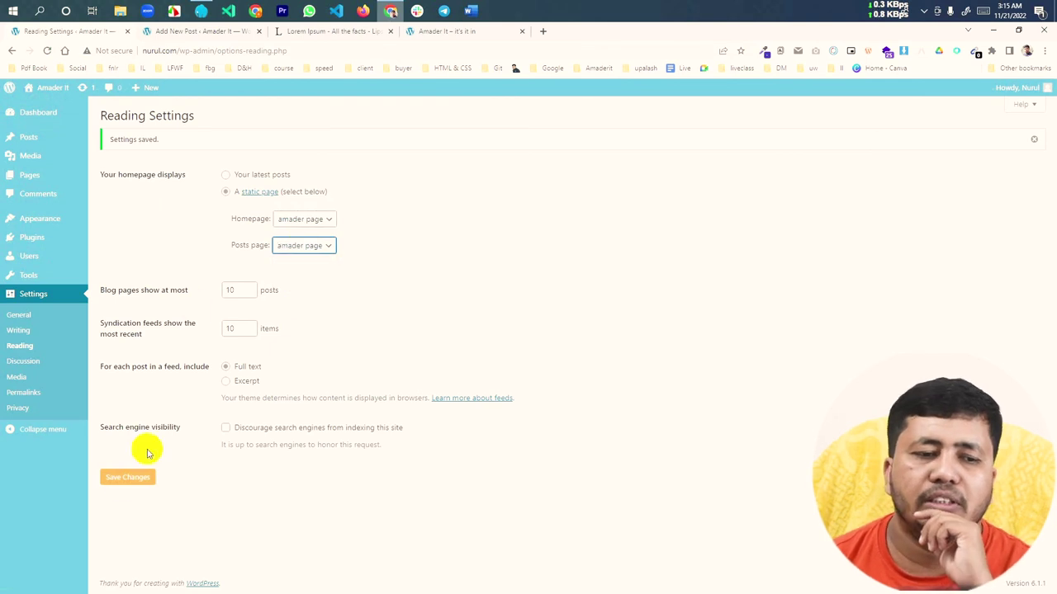
left_click(120, 483)
Reload the live homepage and look through its full content to check the effect of the Posts page setting.
left_click(468, 31)
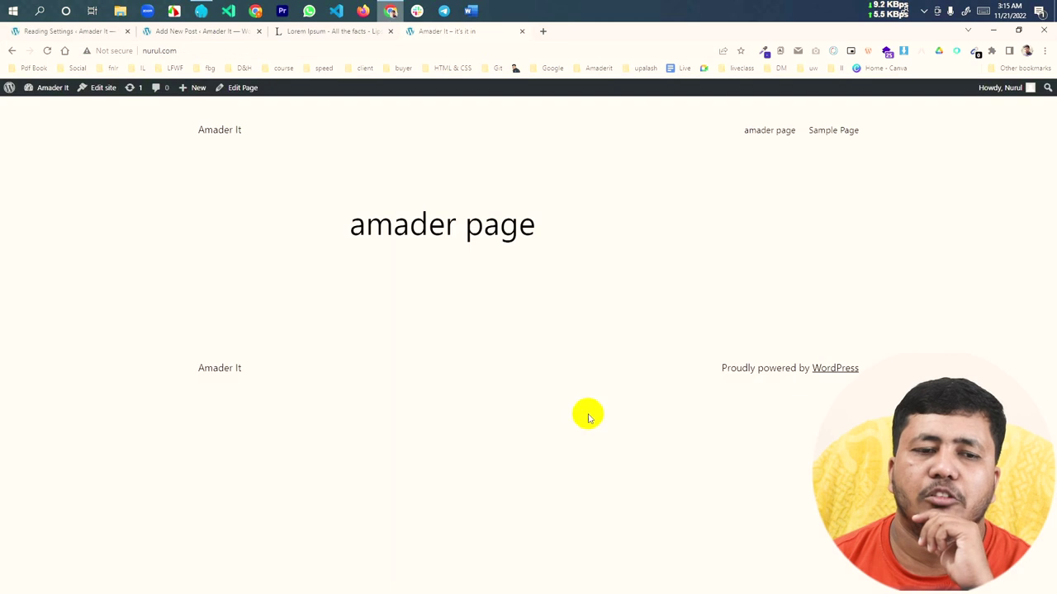
left_click(47, 50)
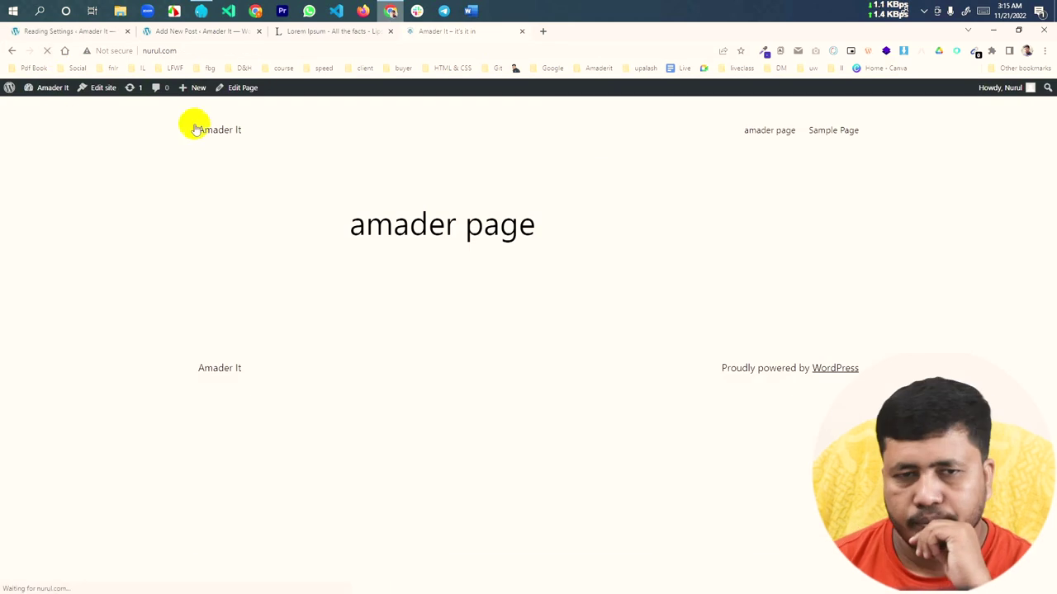
scroll(620, 365, "down", 13)
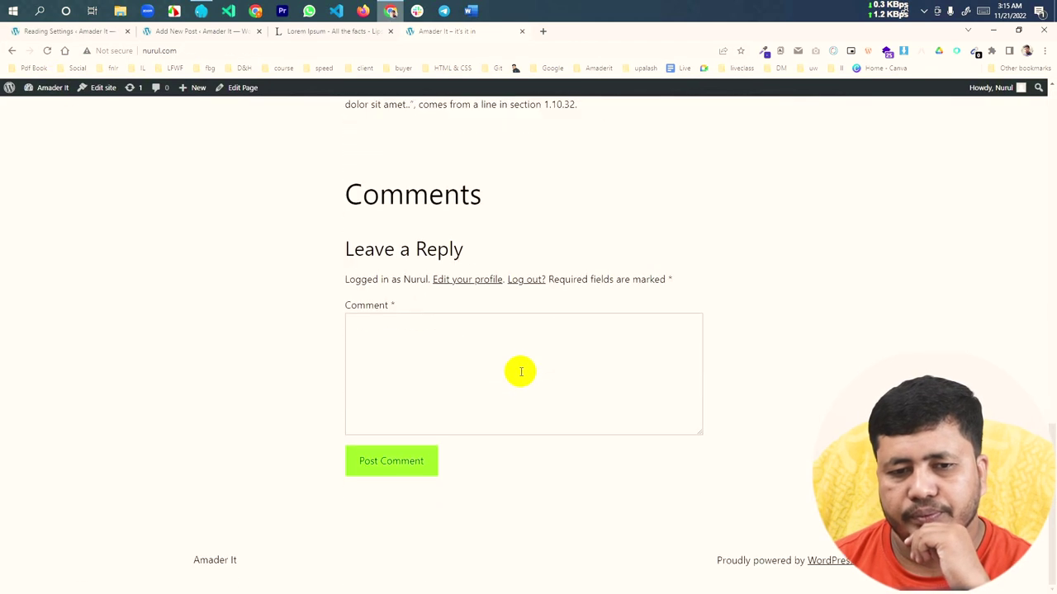
scroll(520, 370, "up", 3)
scroll(520, 369, "up", 10)
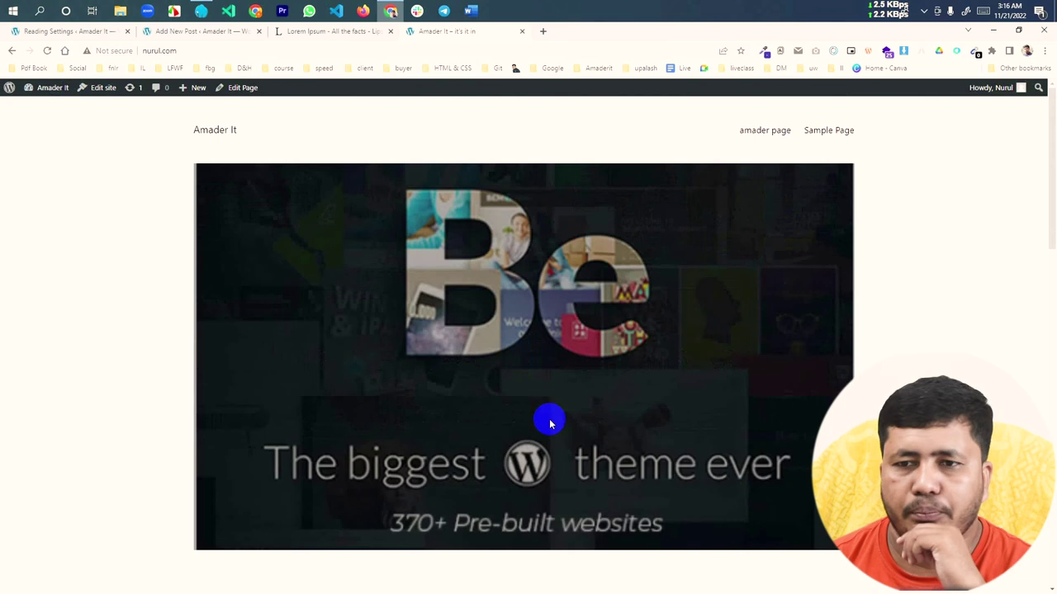
left_click(339, 31)
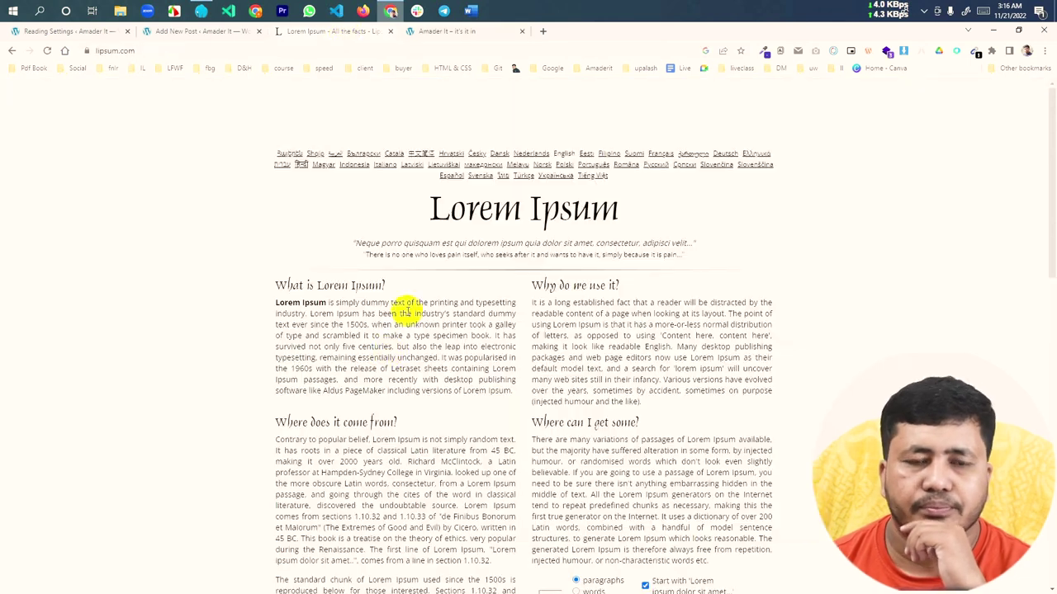
left_click(137, 31)
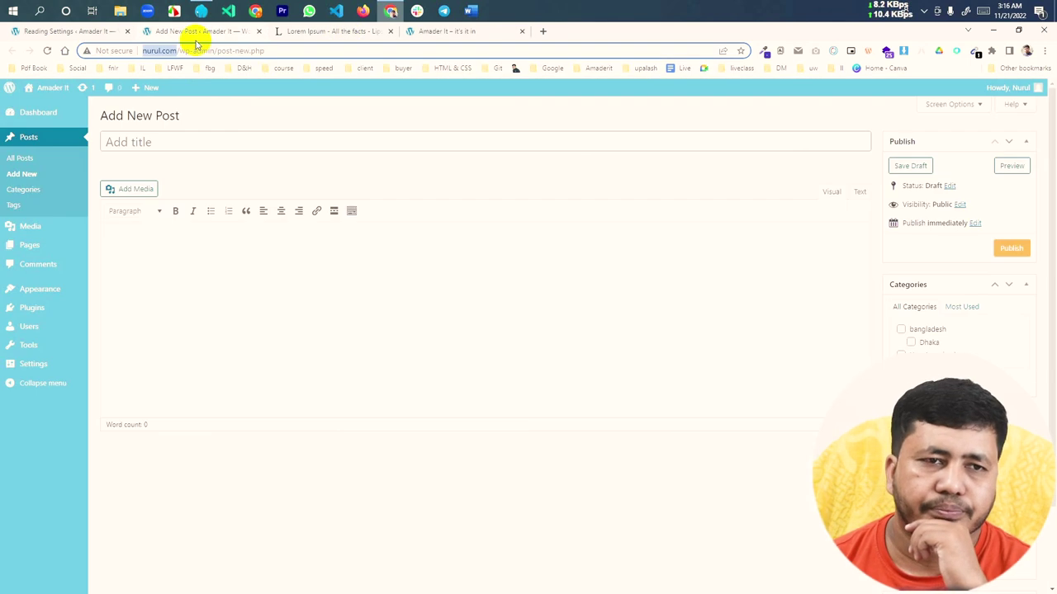
Set the Posts page to Sample Page in the Reading Settings and save the changes.
left_click(53, 31)
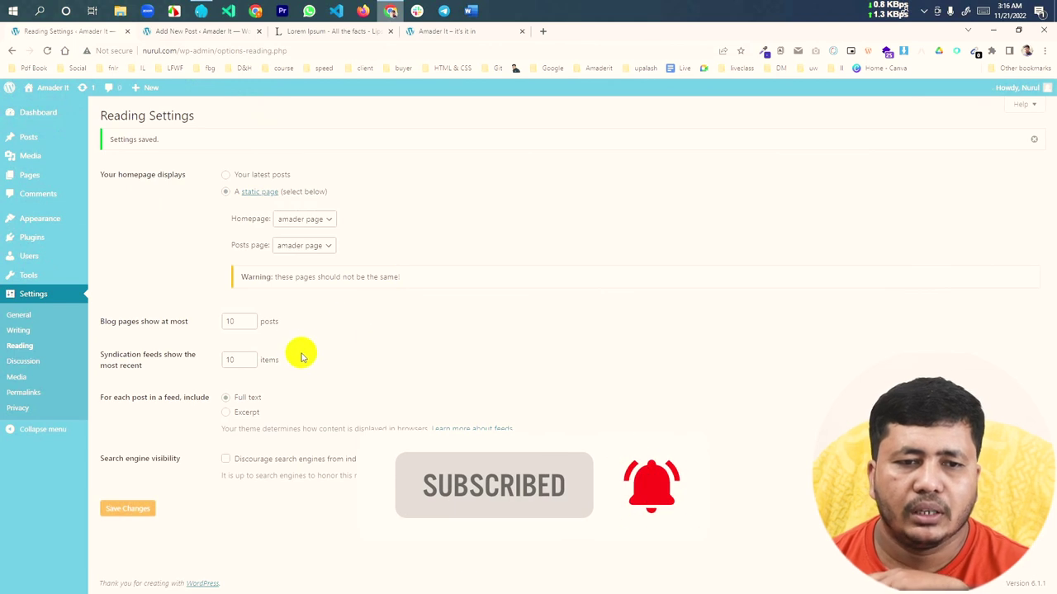
left_click(304, 245)
left_click(291, 252)
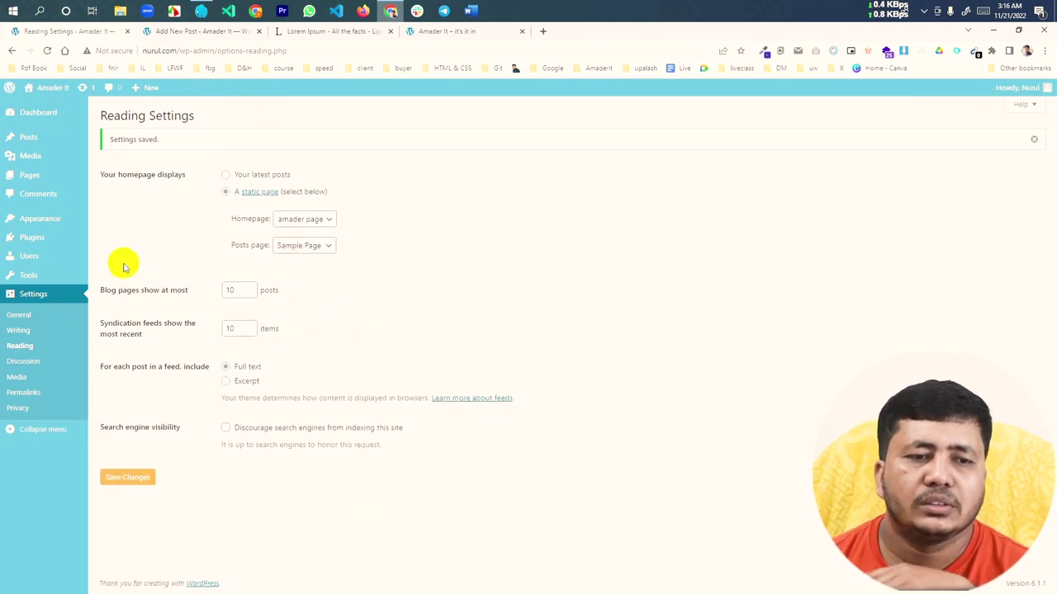
Review the settings for the maximum posts on blog pages and the most recent items in syndication feeds.
left_click_drag(102, 293, 181, 294)
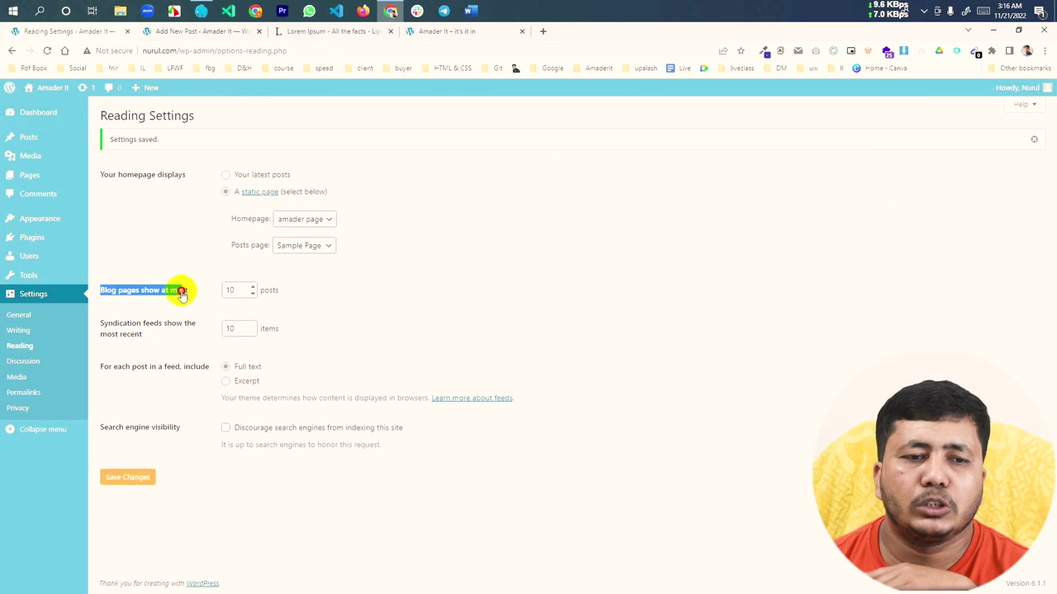
left_click(141, 312)
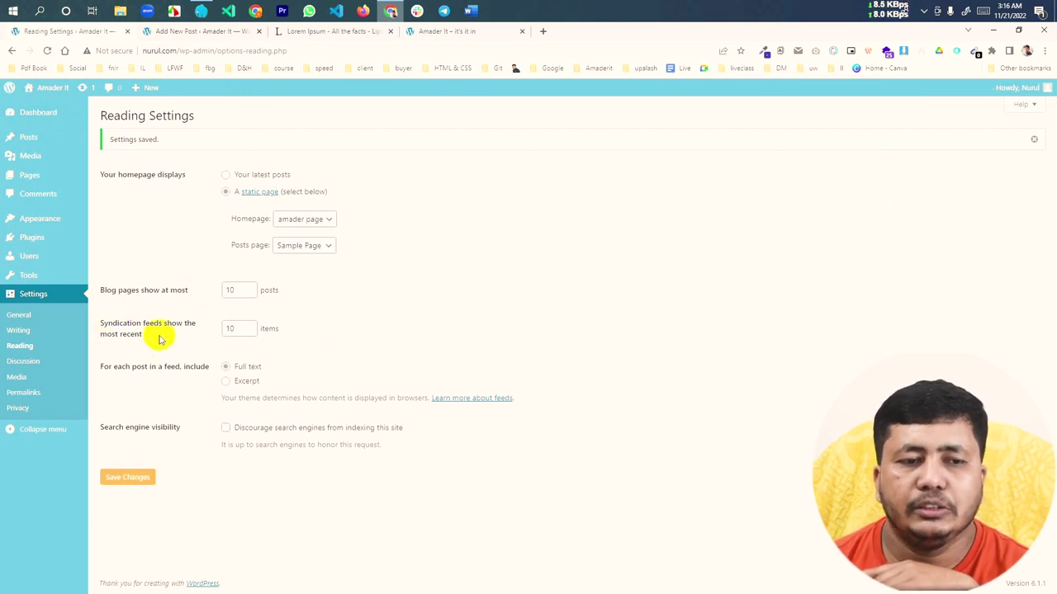
left_click_drag(165, 337, 91, 328)
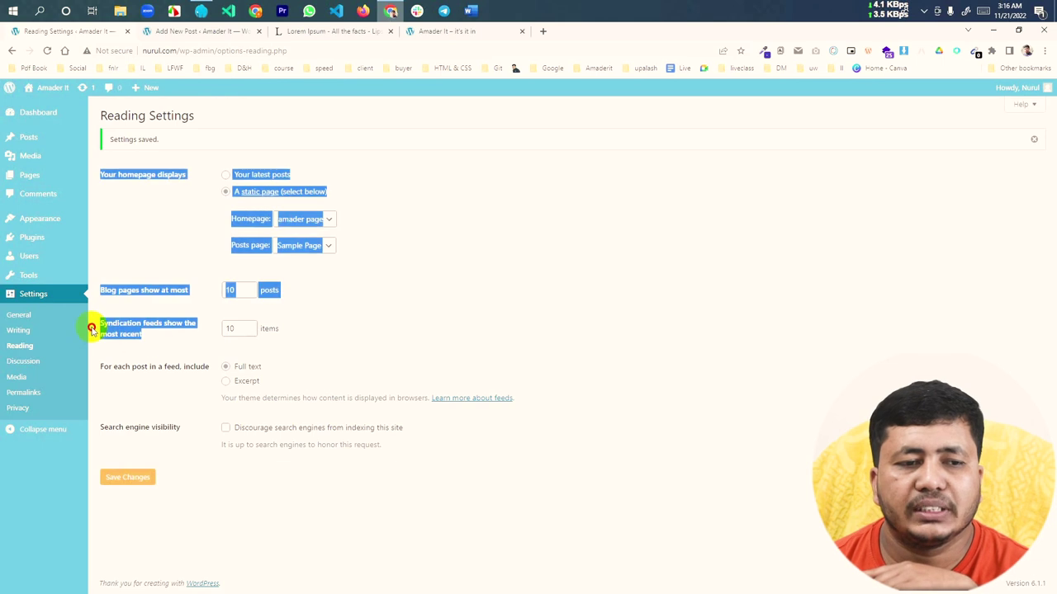
left_click(161, 347)
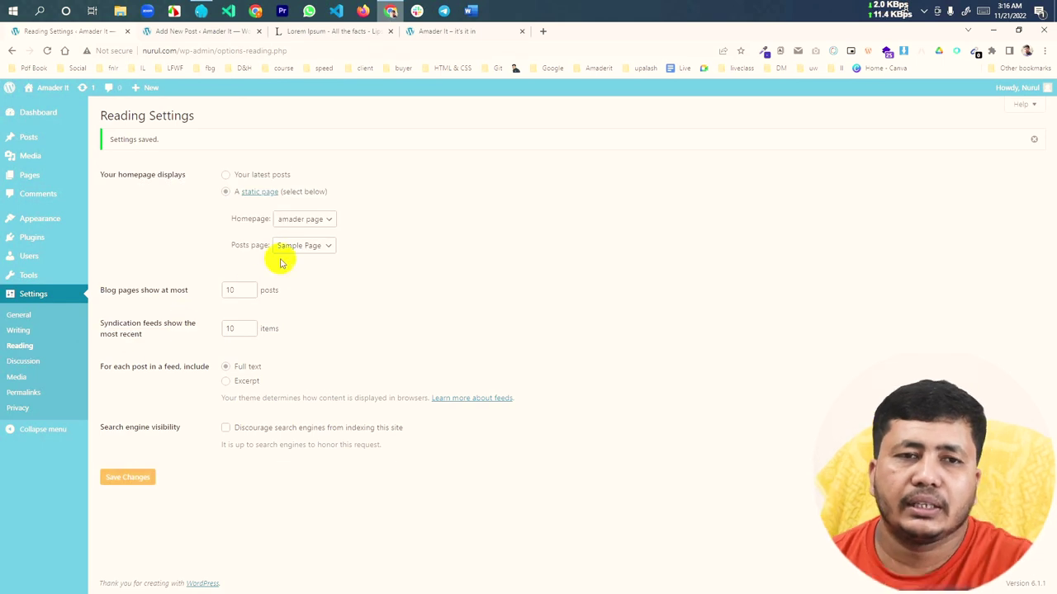
Open Sample Page on the live site and examine the listed posts and the Bangladesh win by 5wk excerpt.
left_click(461, 30)
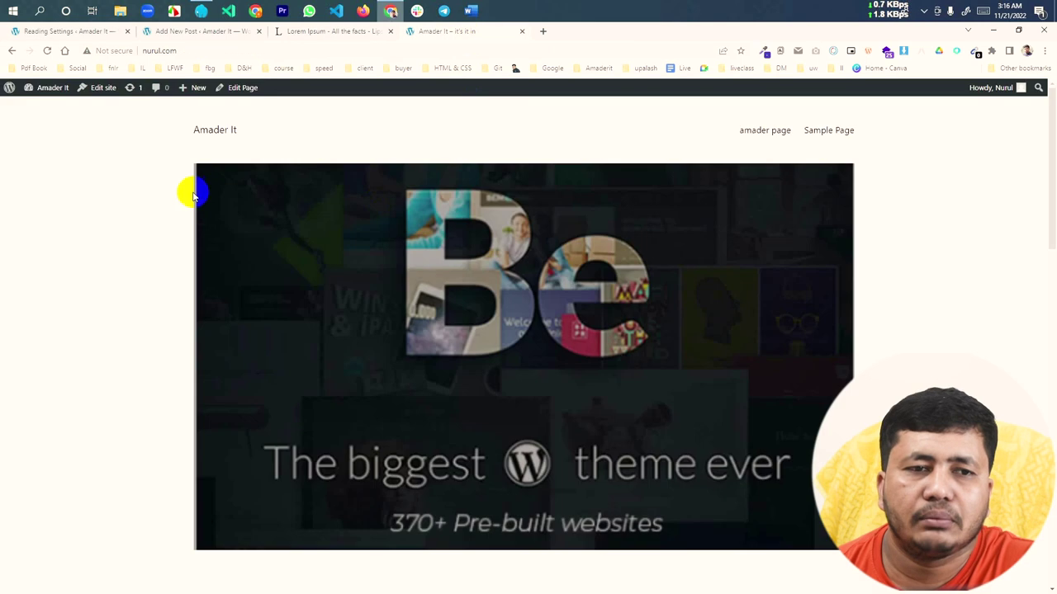
left_click(821, 131)
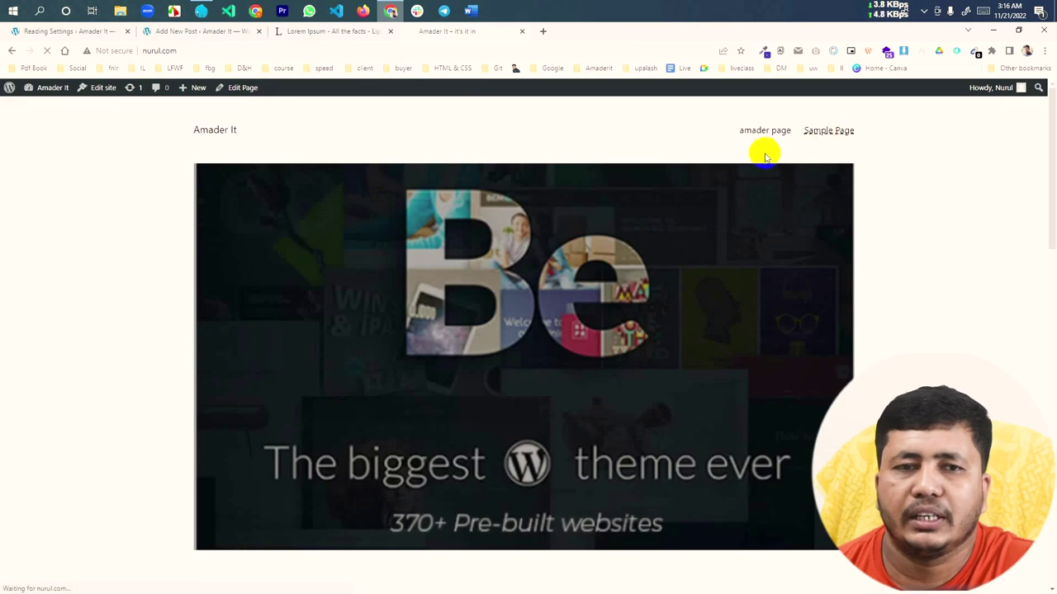
scroll(501, 266, "down", 3)
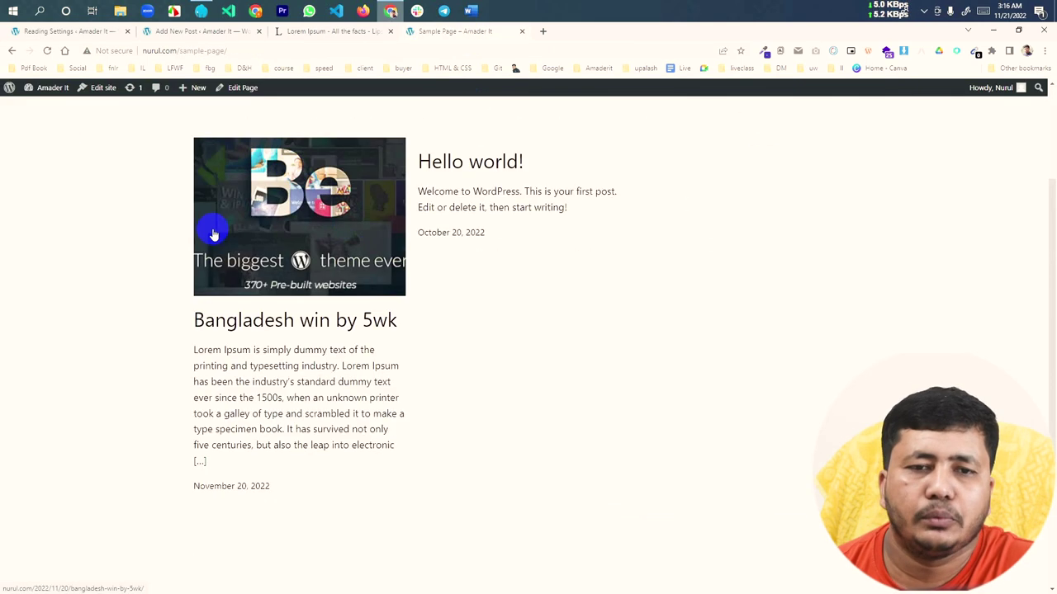
left_click_drag(220, 465, 198, 344)
left_click(38, 370)
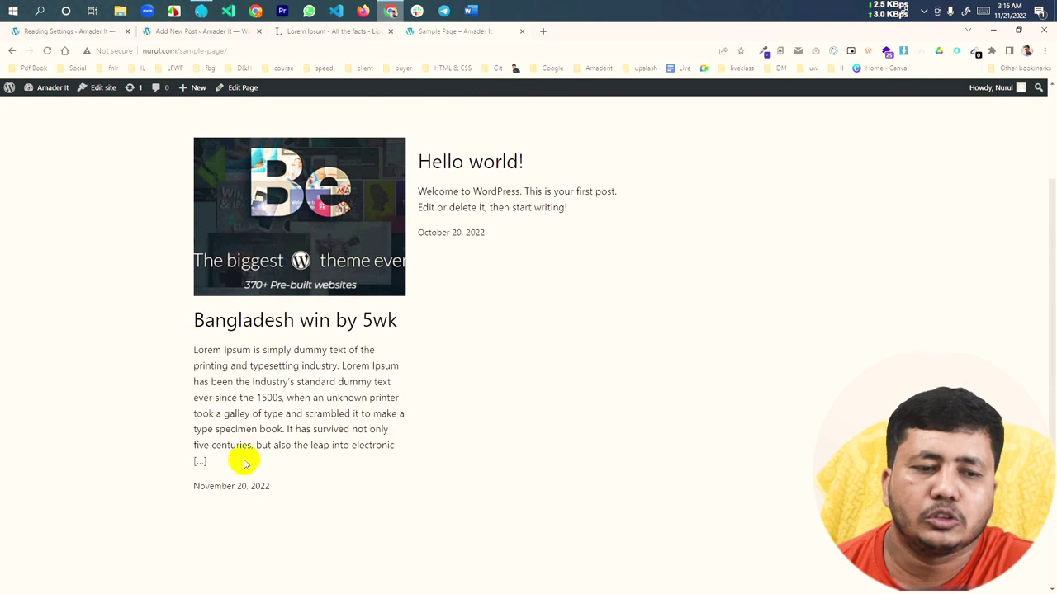
left_click_drag(243, 463, 140, 349)
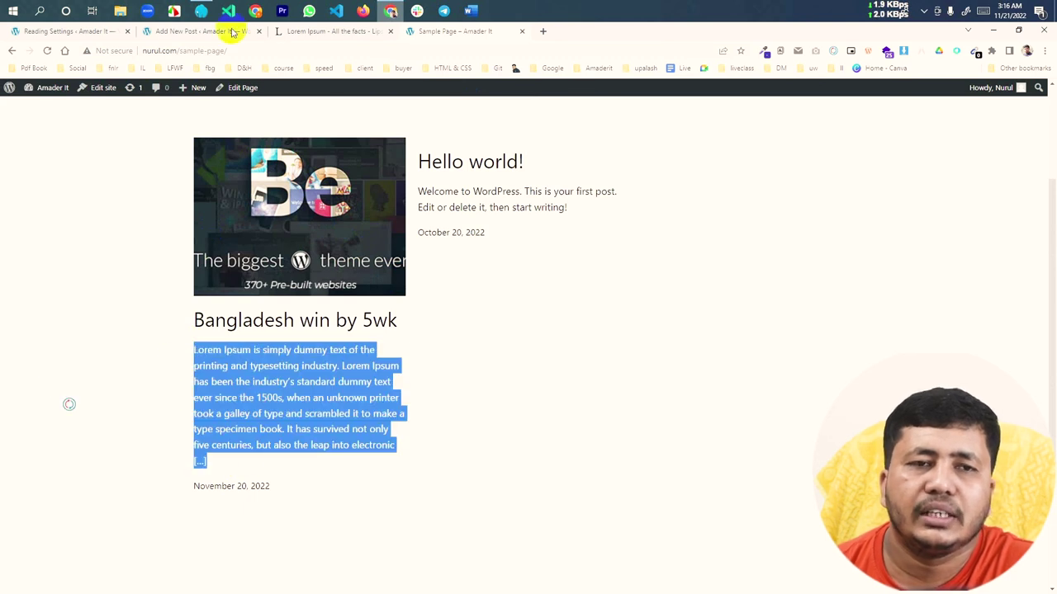
Return to the Reading Settings and review the feed content and search engine visibility options.
left_click(305, 30)
left_click(200, 31)
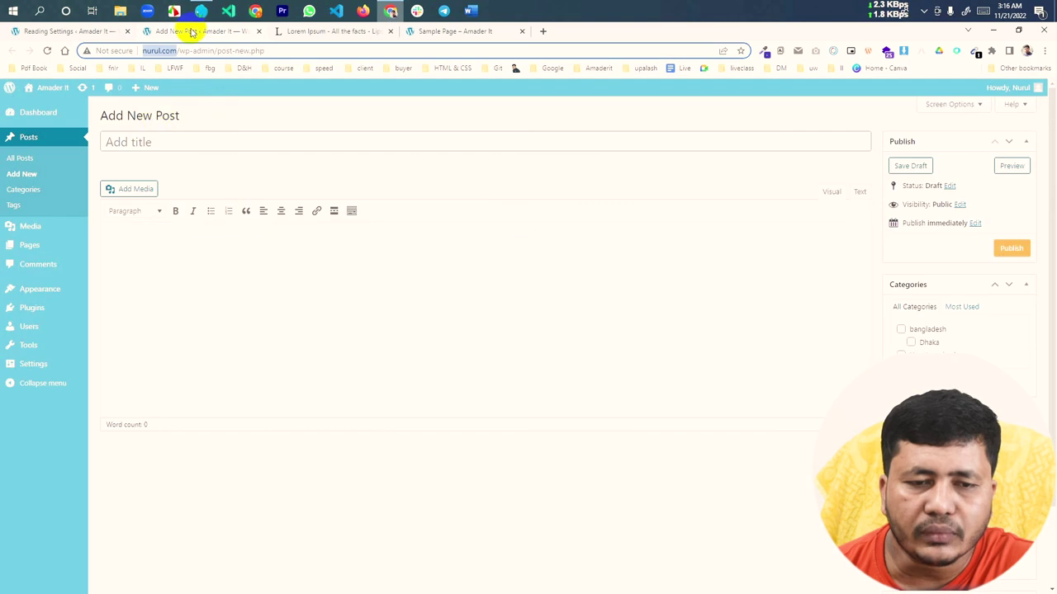
left_click(38, 33)
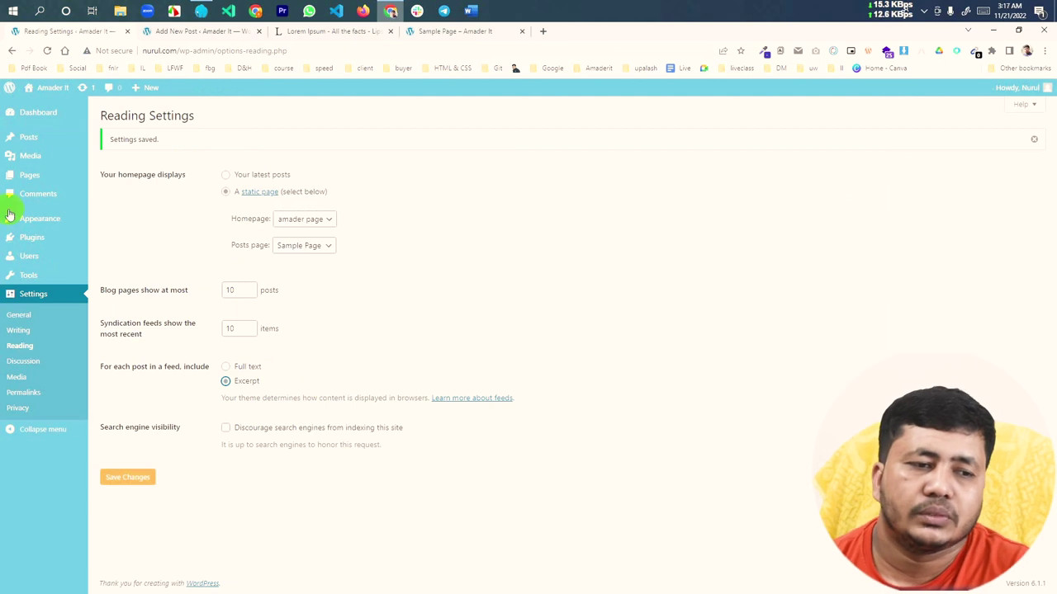
left_click(23, 362)
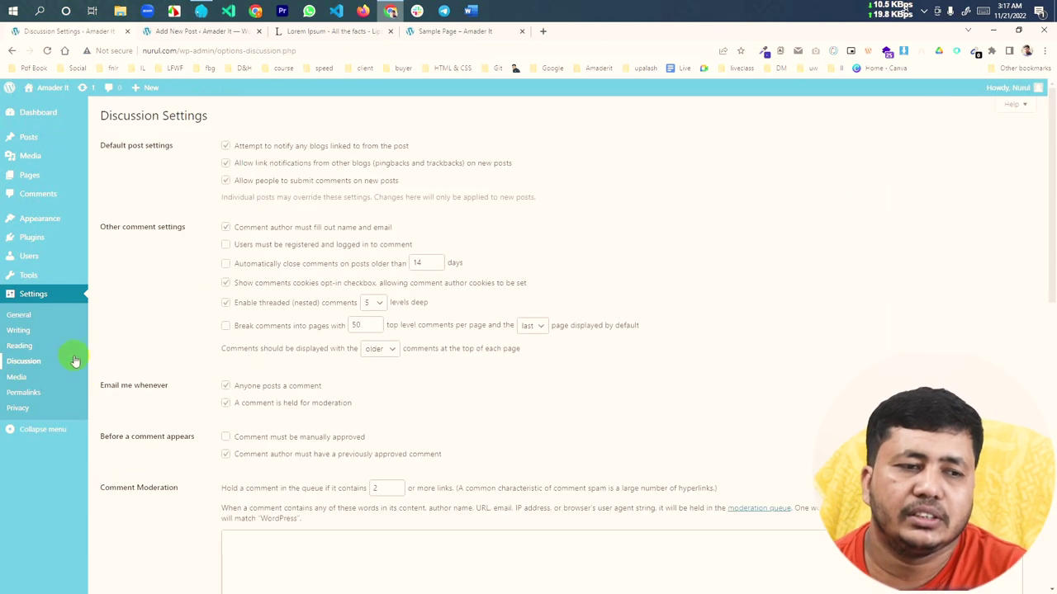
left_click(20, 346)
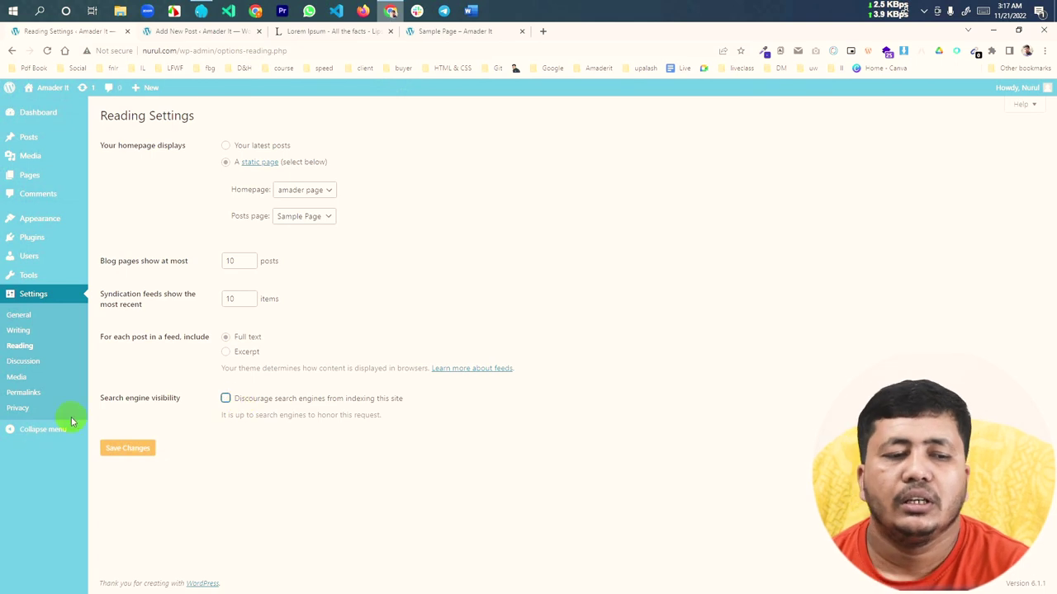
Open the Discussion Settings and review the default post settings, other comment settings and Email me whenever options.
left_click(25, 362)
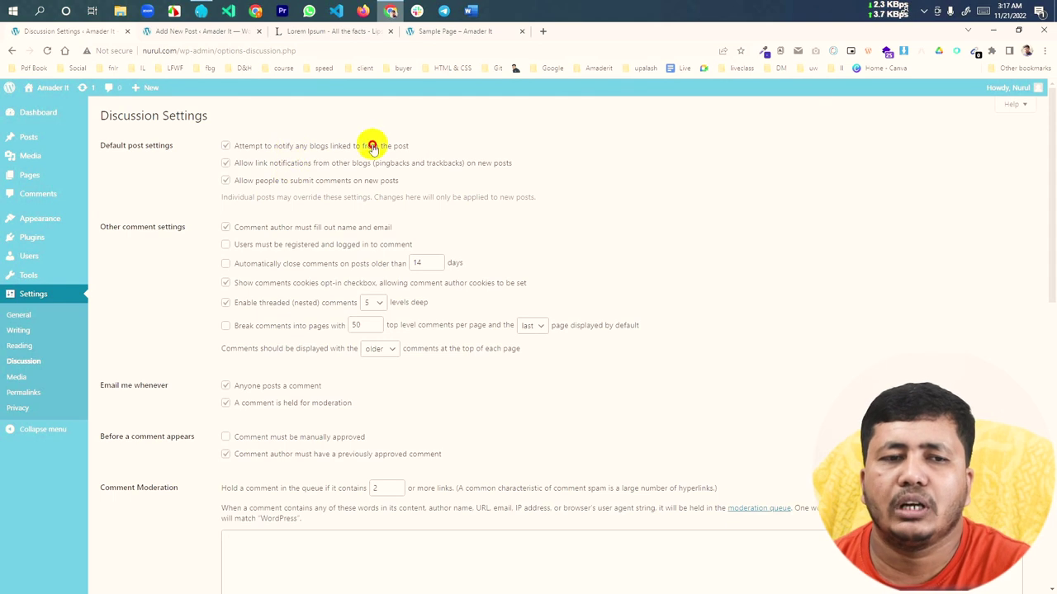
left_click_drag(410, 146, 116, 160)
left_click(152, 205)
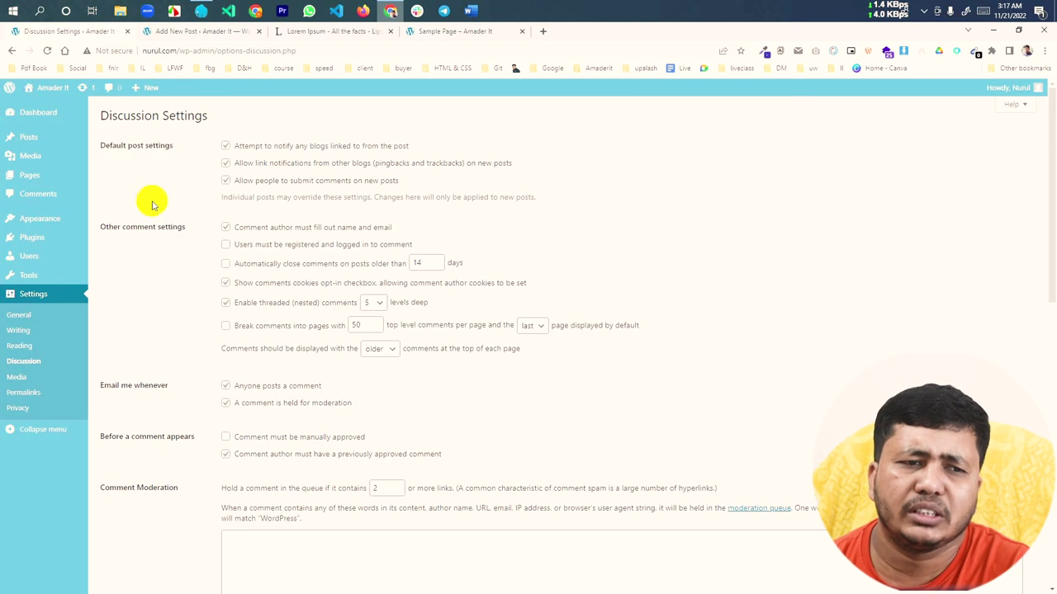
left_click_drag(196, 228, 94, 219)
scroll(132, 190, "down", 2)
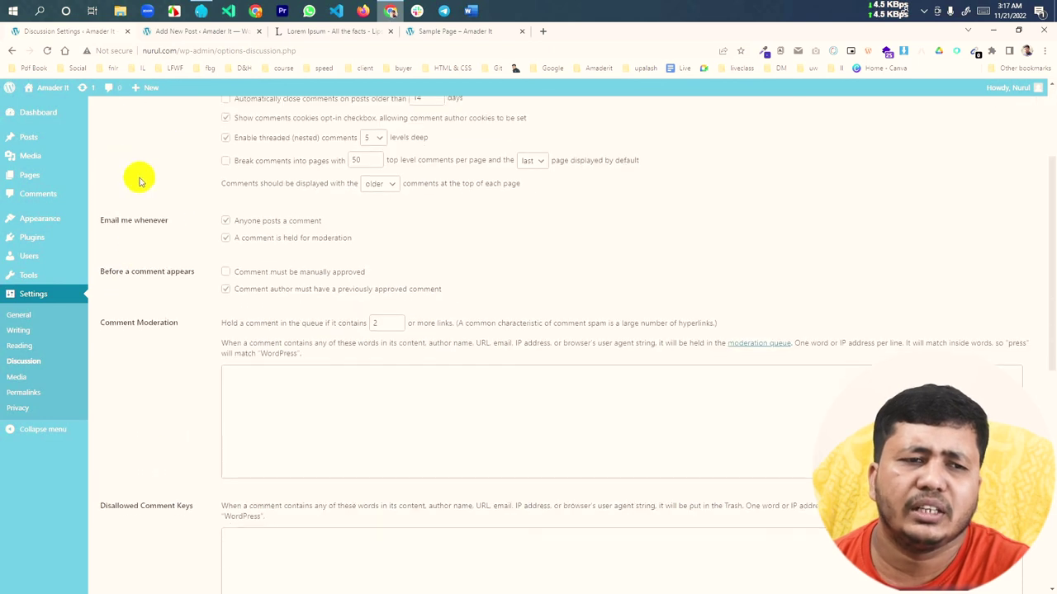
left_click_drag(170, 219, 121, 234)
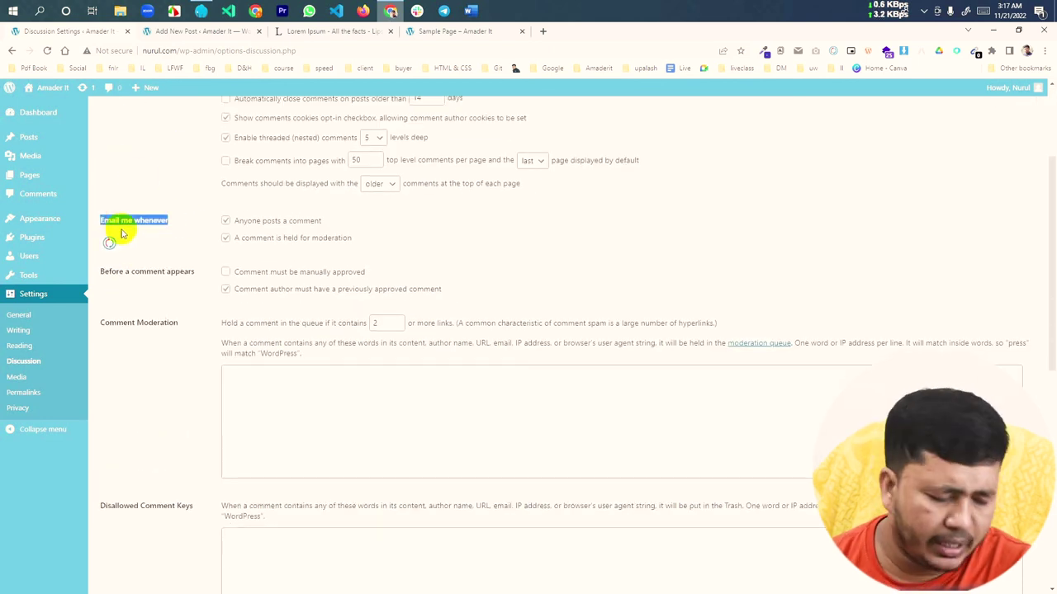
left_click(142, 238)
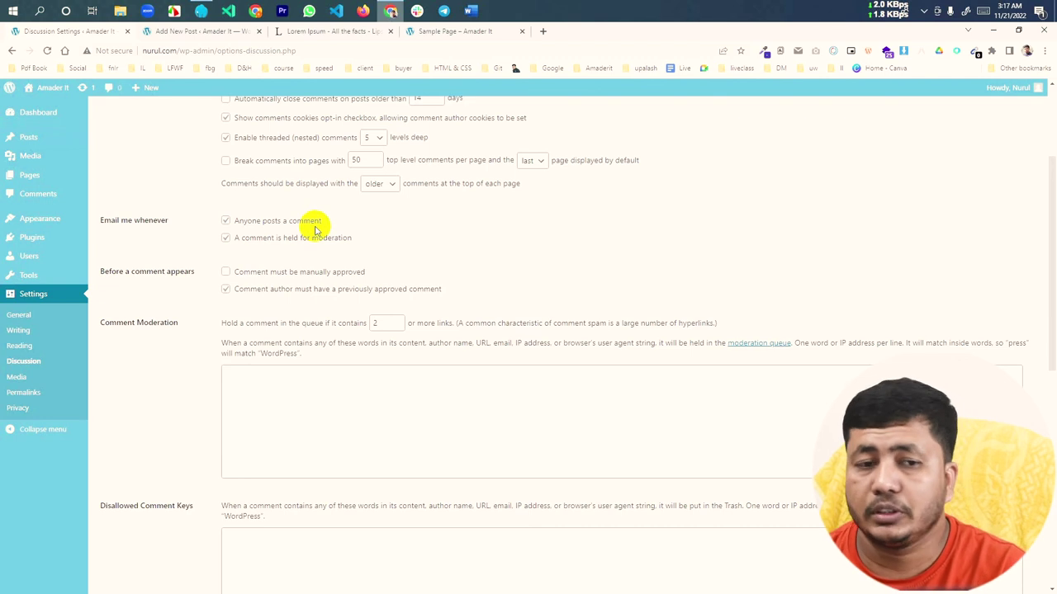
Review the Comment Moderation and Disallowed Comment Keys sections of the Discussion Settings.
scroll(273, 322, "down", 1)
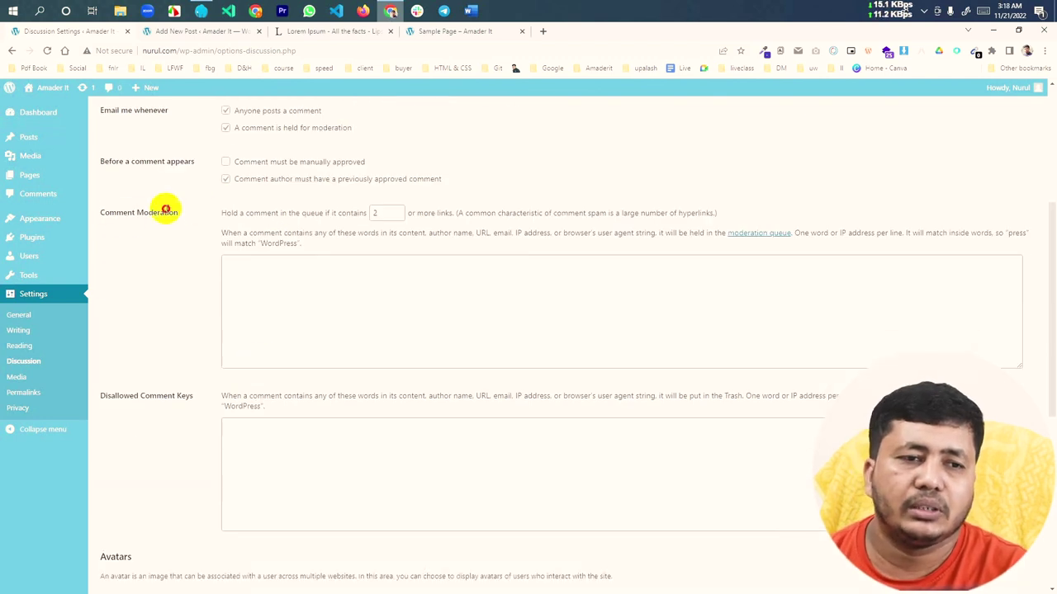
left_click_drag(165, 210, 96, 211)
left_click(302, 269)
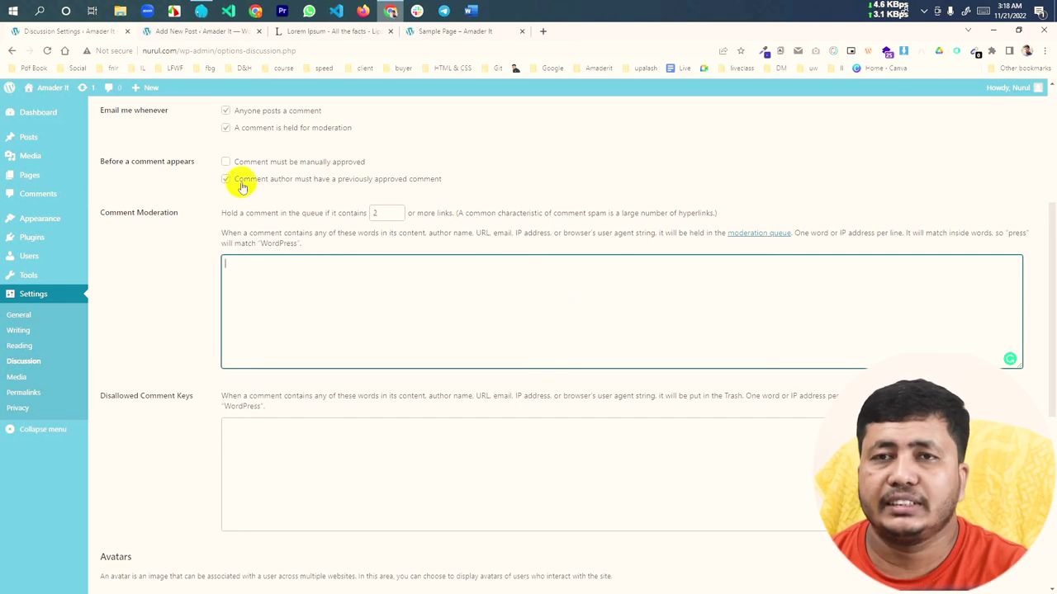
scroll(207, 373, "down", 2)
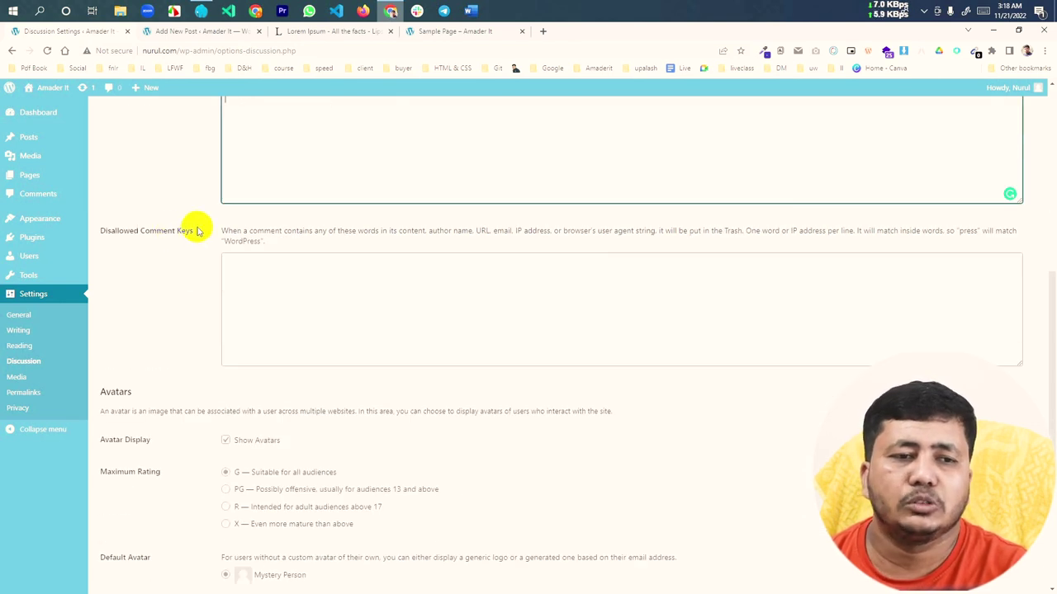
left_click_drag(196, 231, 97, 231)
left_click(431, 314)
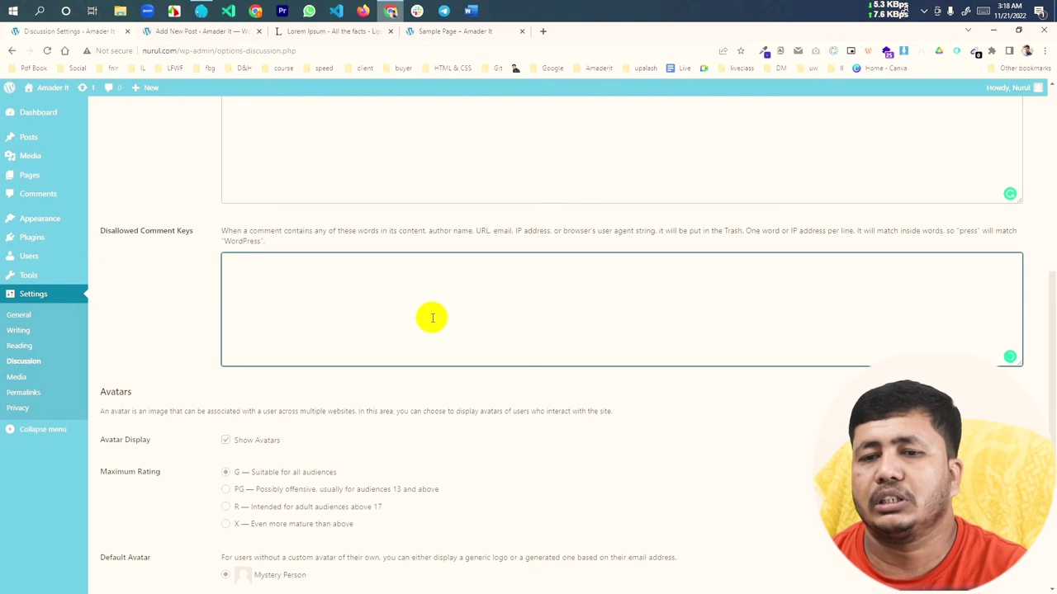
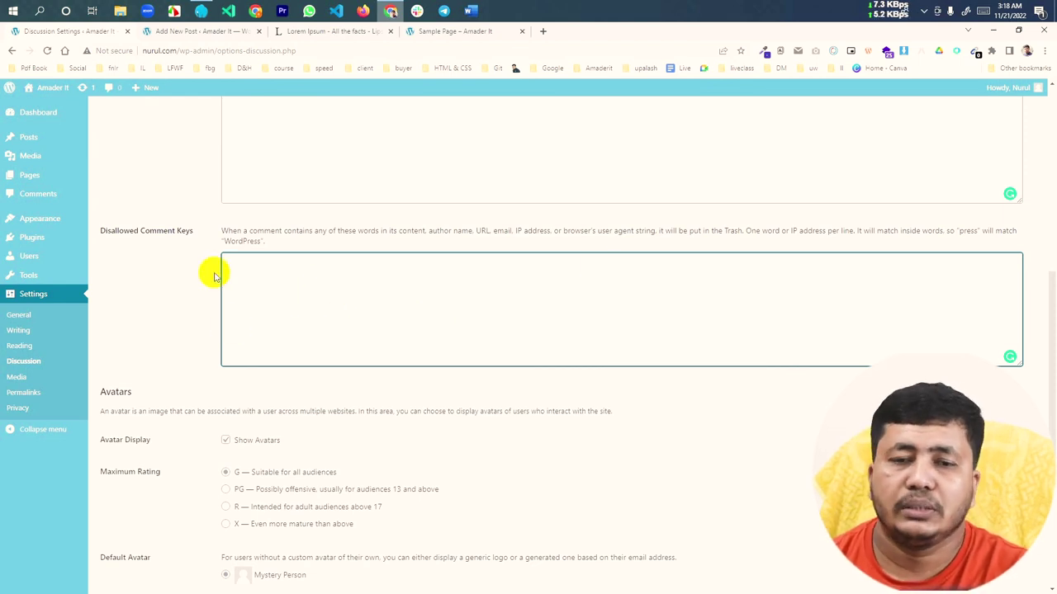
Try toggling the Show Avatars option in the Avatars section without saving the change.
scroll(314, 303, "down", 2)
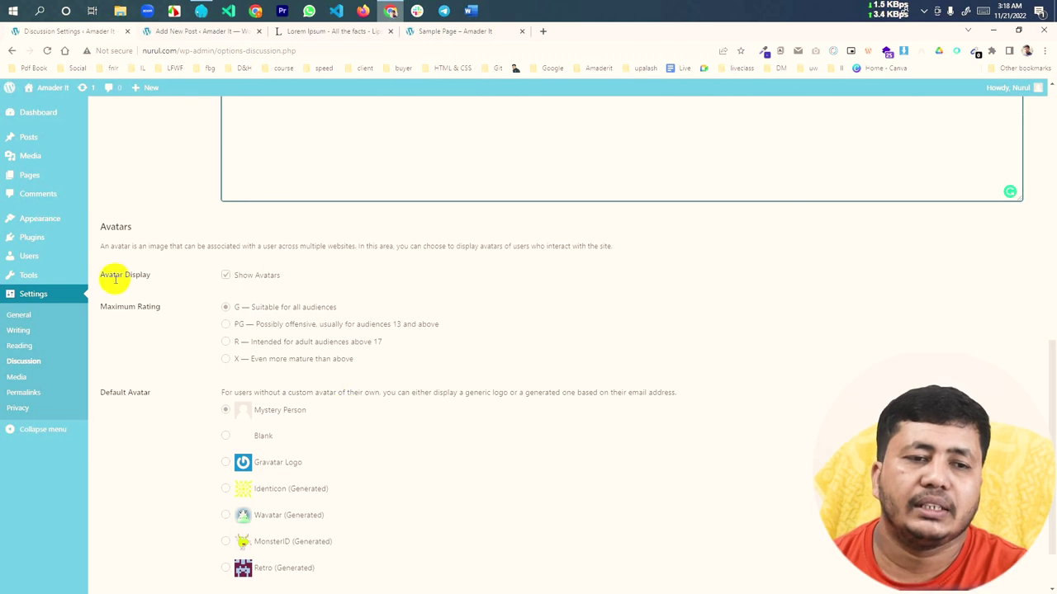
left_click(263, 279)
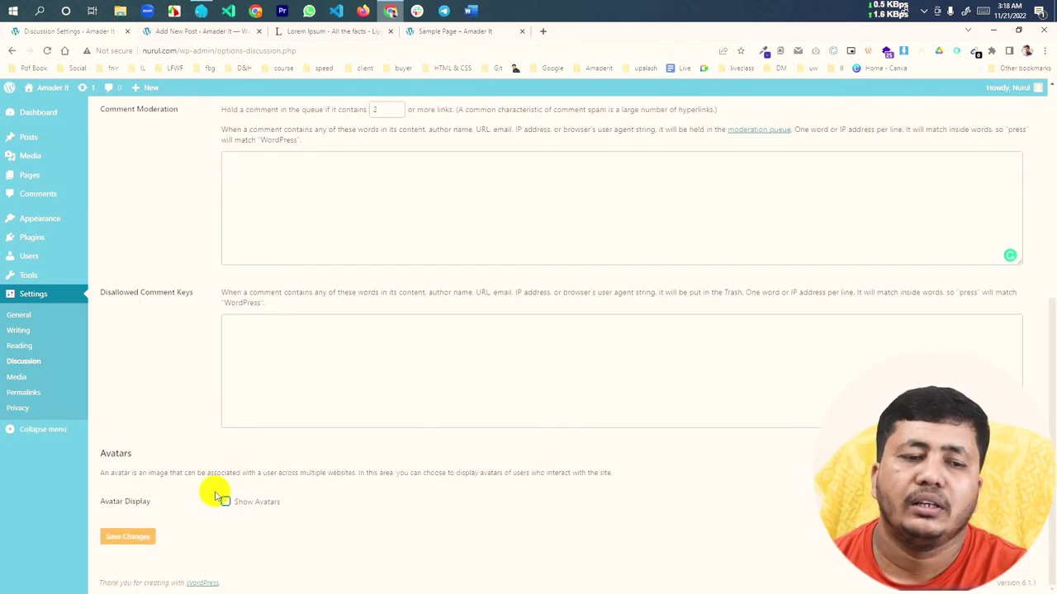
left_click(247, 503)
left_click(248, 502)
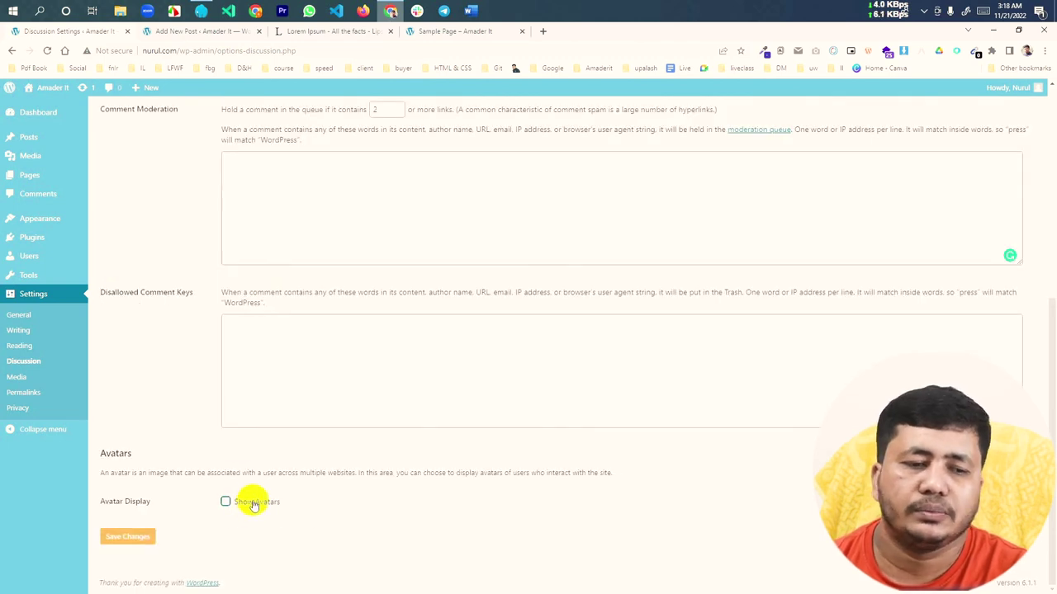
left_click(248, 502)
scroll(248, 501, "down", 3)
Open the Media Settings and review the thumbnail, medium and large image size dimensions.
left_click(18, 376)
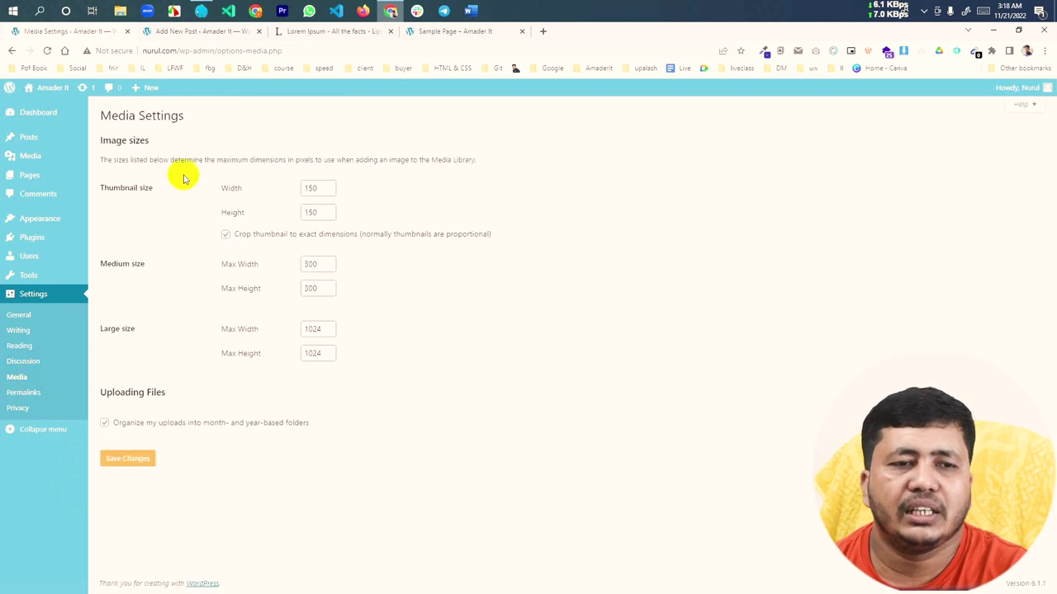
left_click_drag(161, 190, 100, 189)
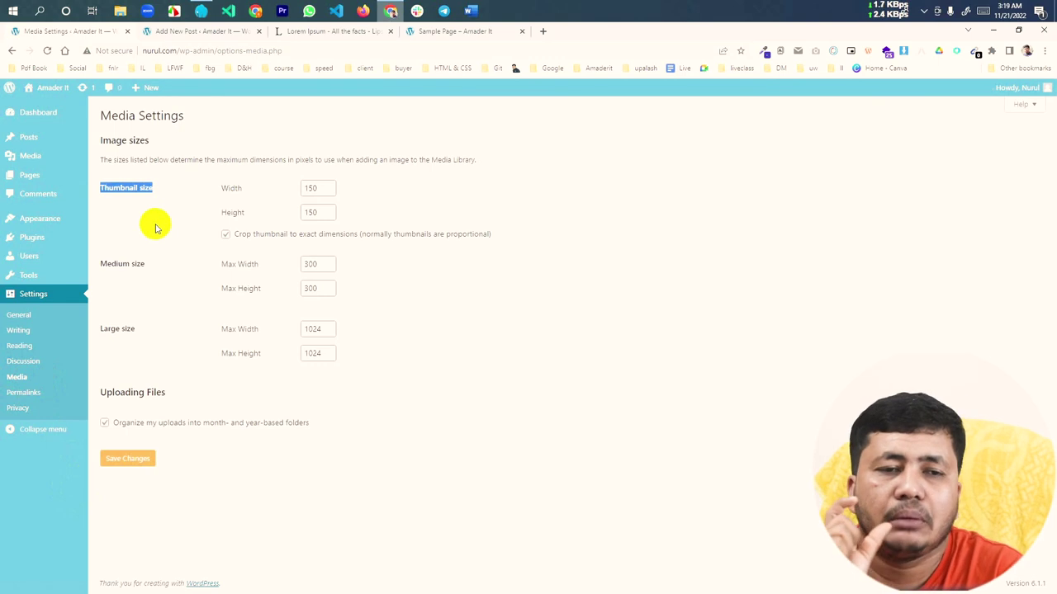
left_click_drag(323, 192, 289, 192)
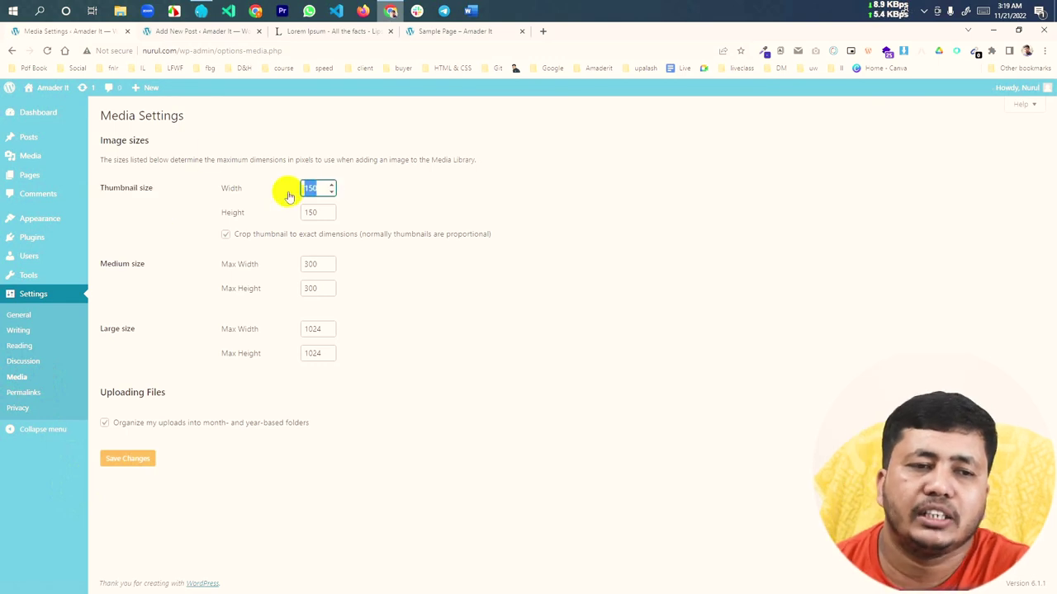
left_click_drag(168, 267, 95, 261)
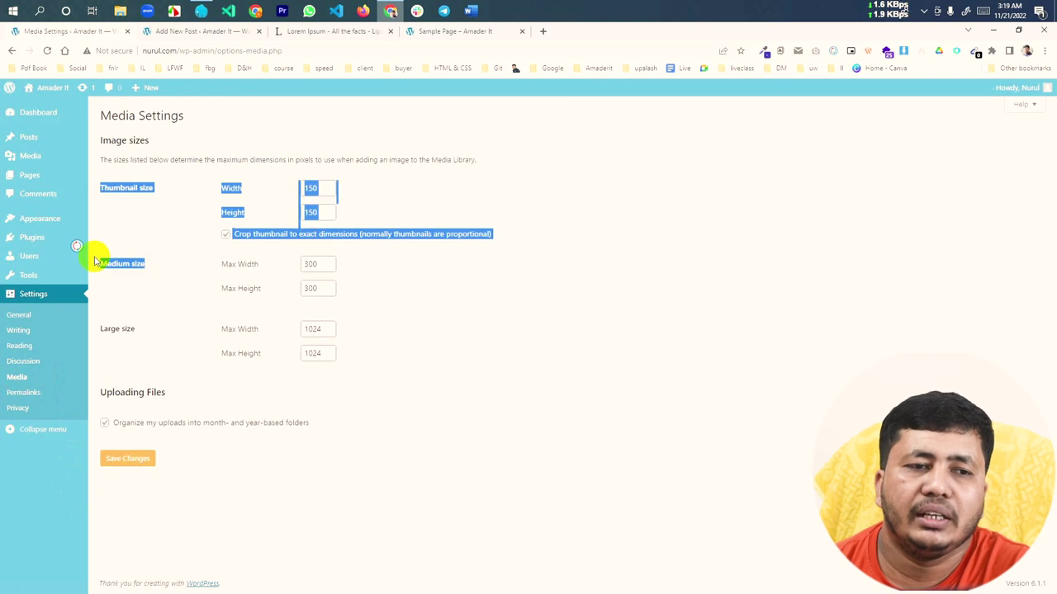
left_click(177, 270)
left_click_drag(168, 269, 106, 265)
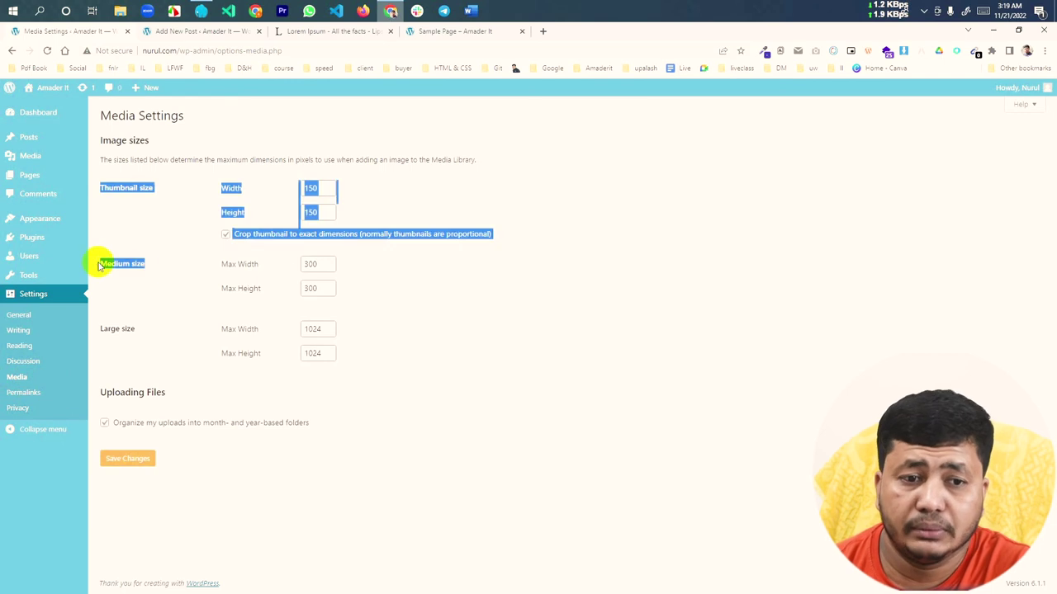
left_click(321, 265)
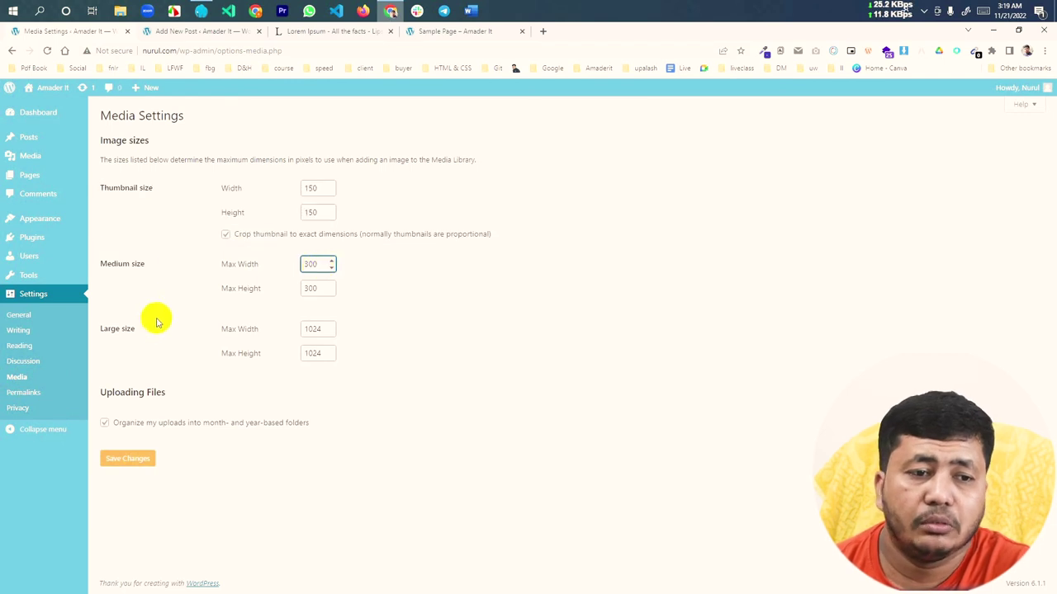
left_click_drag(90, 325, 313, 328)
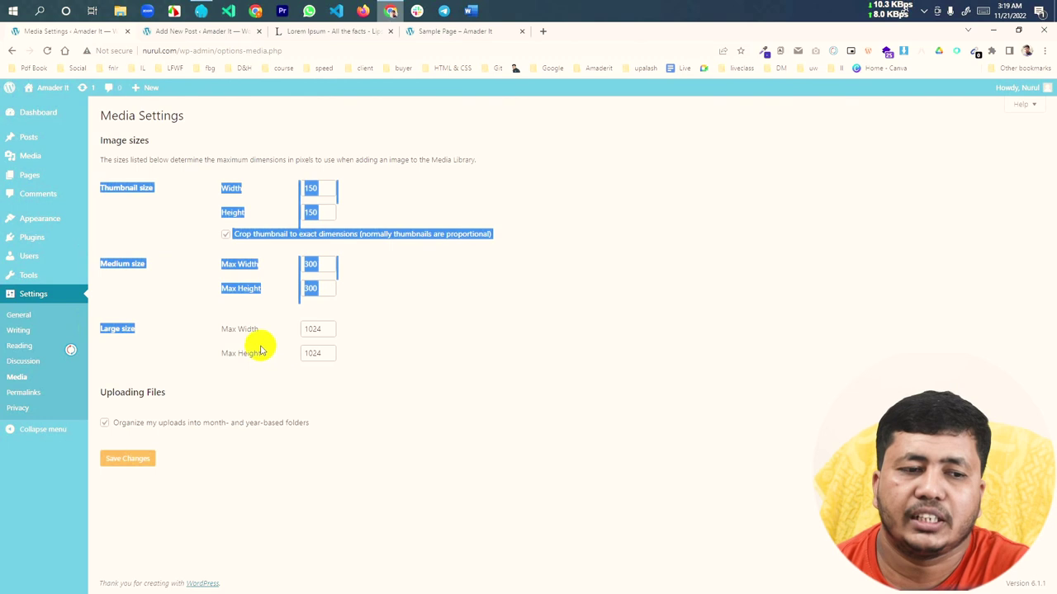
left_click(192, 478)
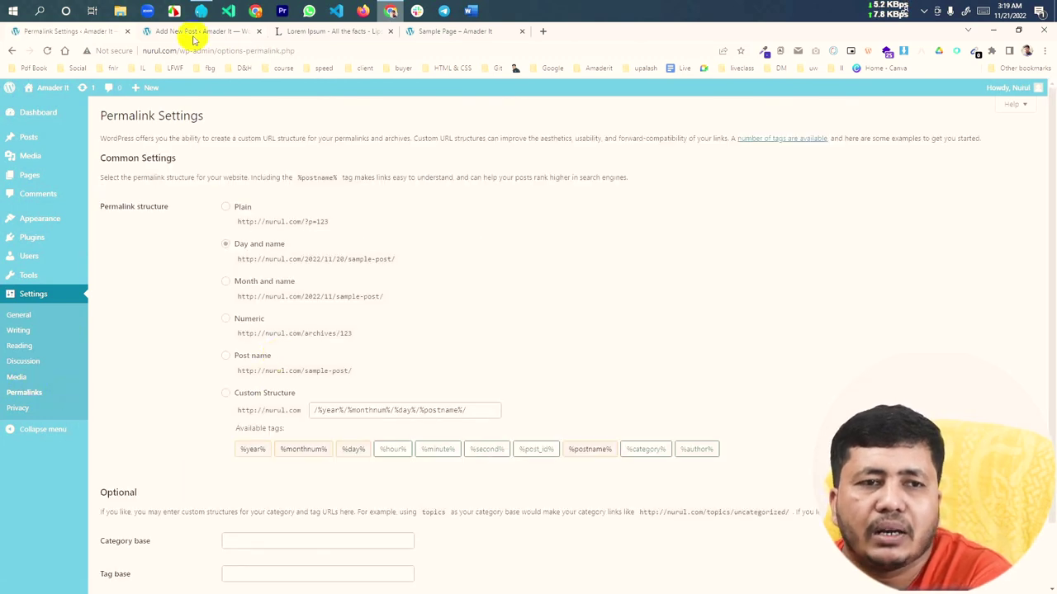
In the Permalink Settings, try the Post name structure and compare the Numeric and Plain example URLs.
left_click_drag(306, 52, 188, 46)
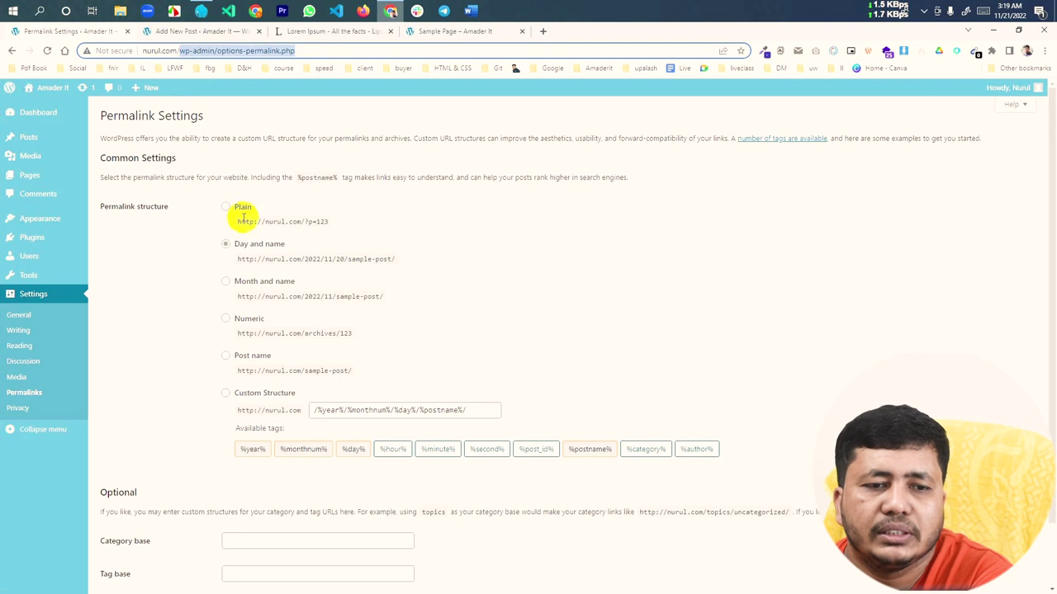
left_click(463, 307)
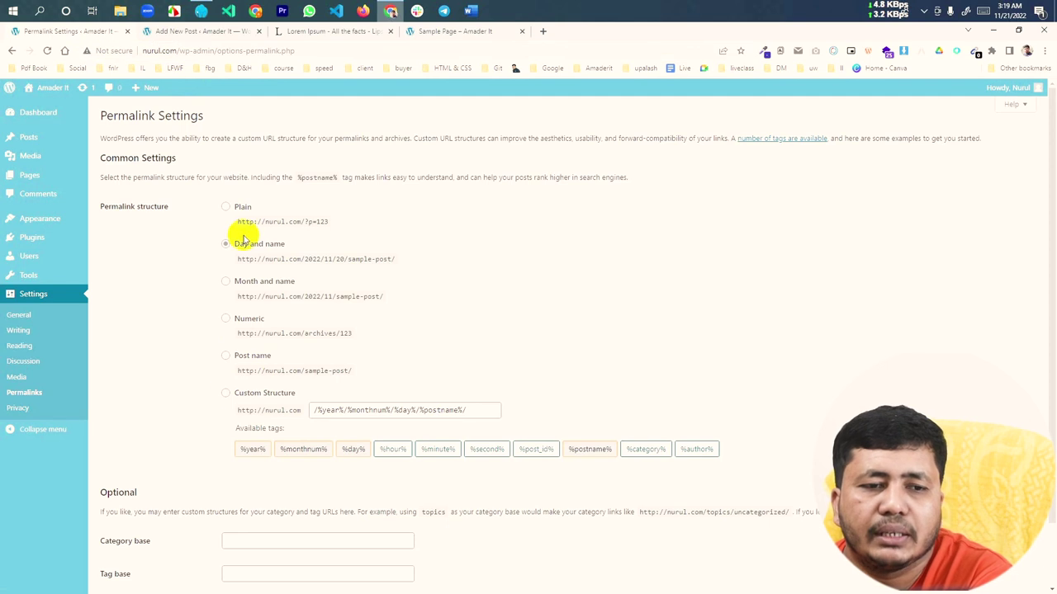
left_click(243, 360)
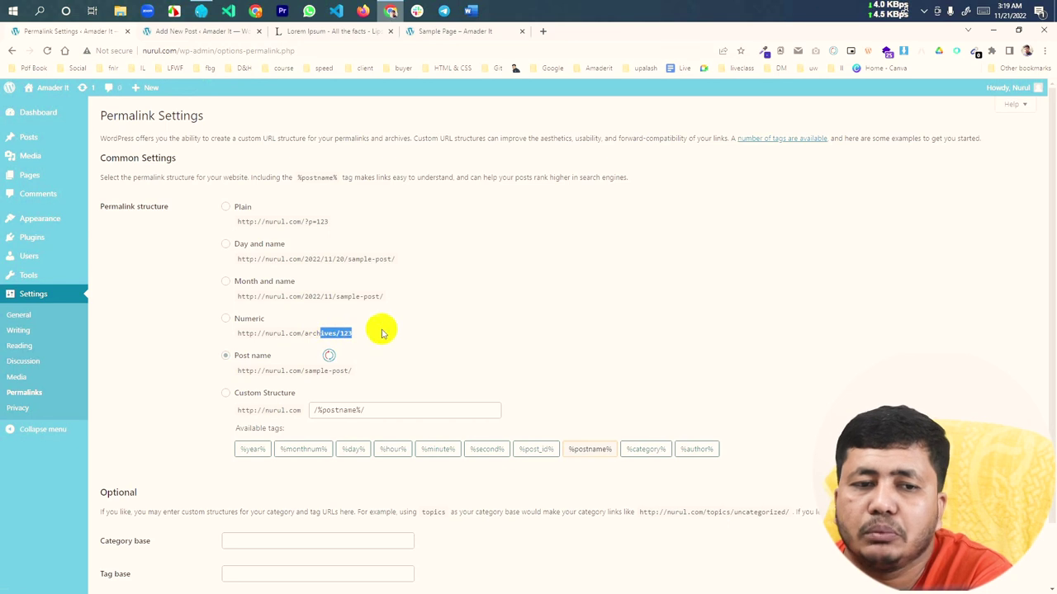
left_click(423, 326)
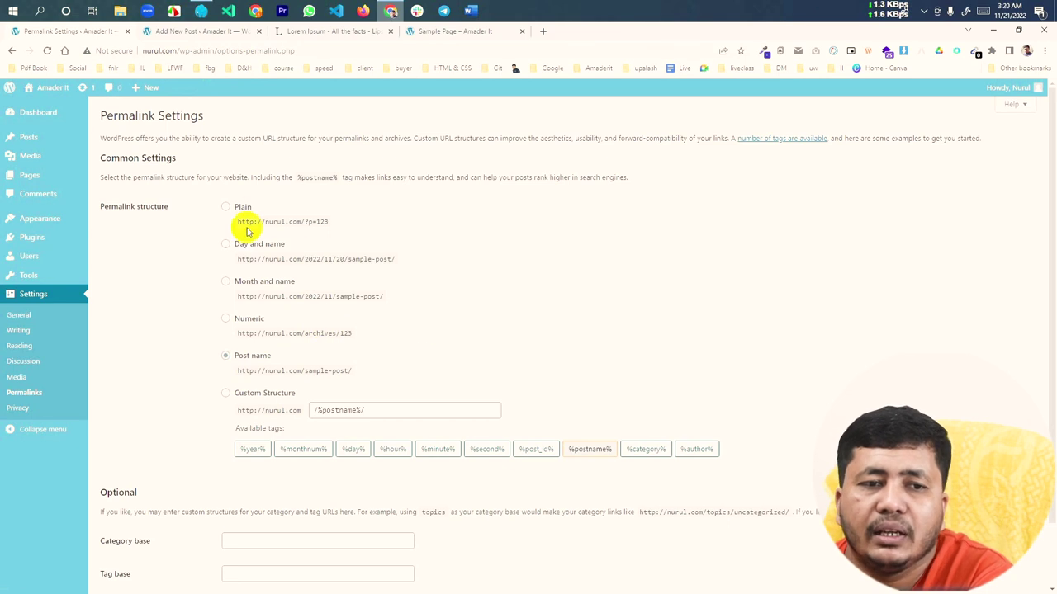
left_click_drag(328, 223, 298, 224)
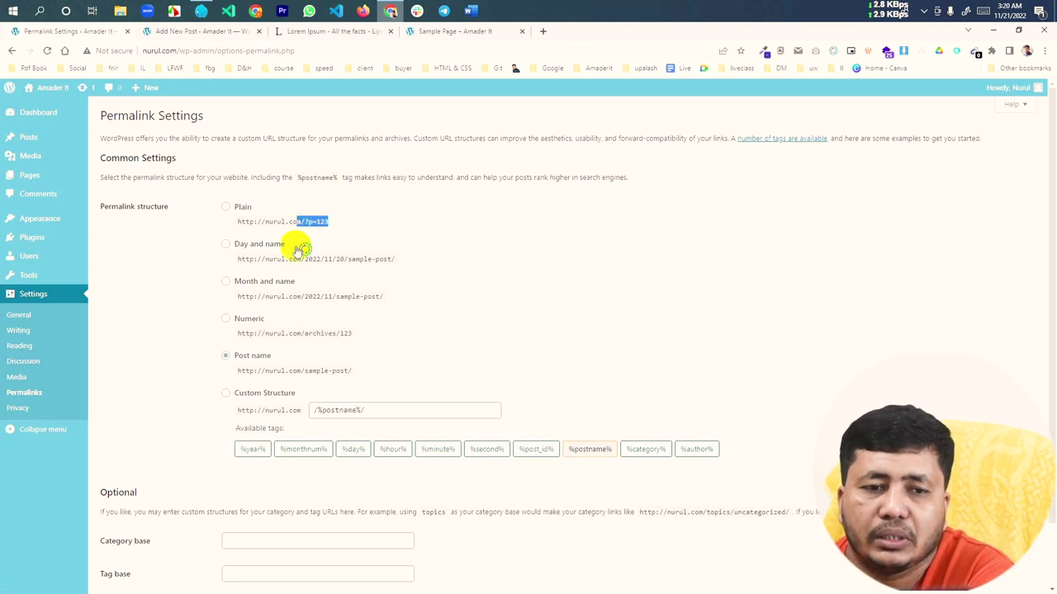
Set the permalink structure to Plain, save the changes and reload Sample Page on the live site.
left_click(226, 207)
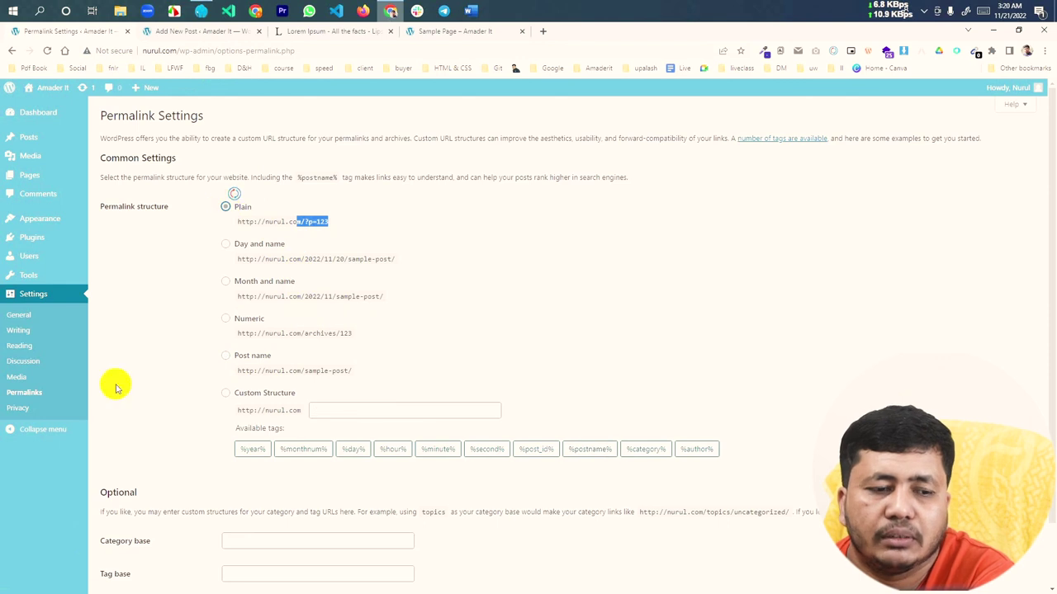
left_click(449, 31)
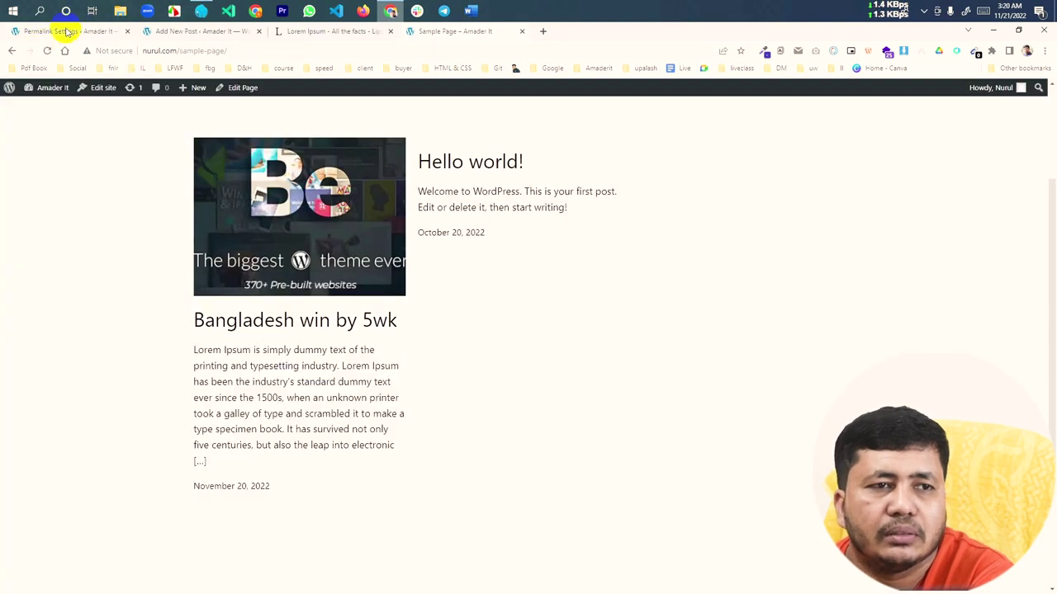
left_click(66, 31)
scroll(203, 462, "down", 1)
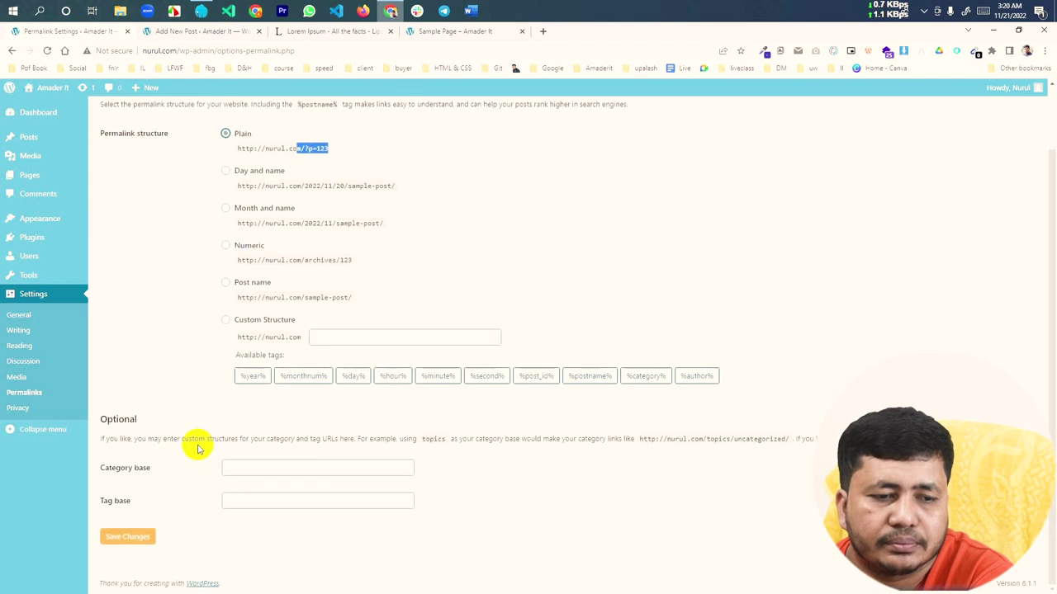
left_click(135, 537)
left_click(454, 32)
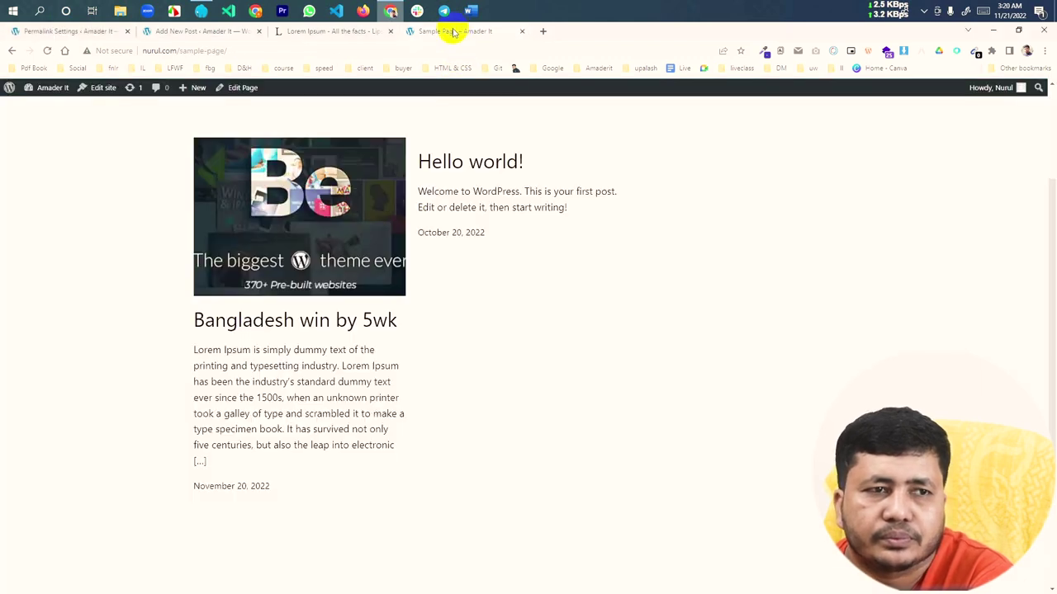
left_click(47, 52)
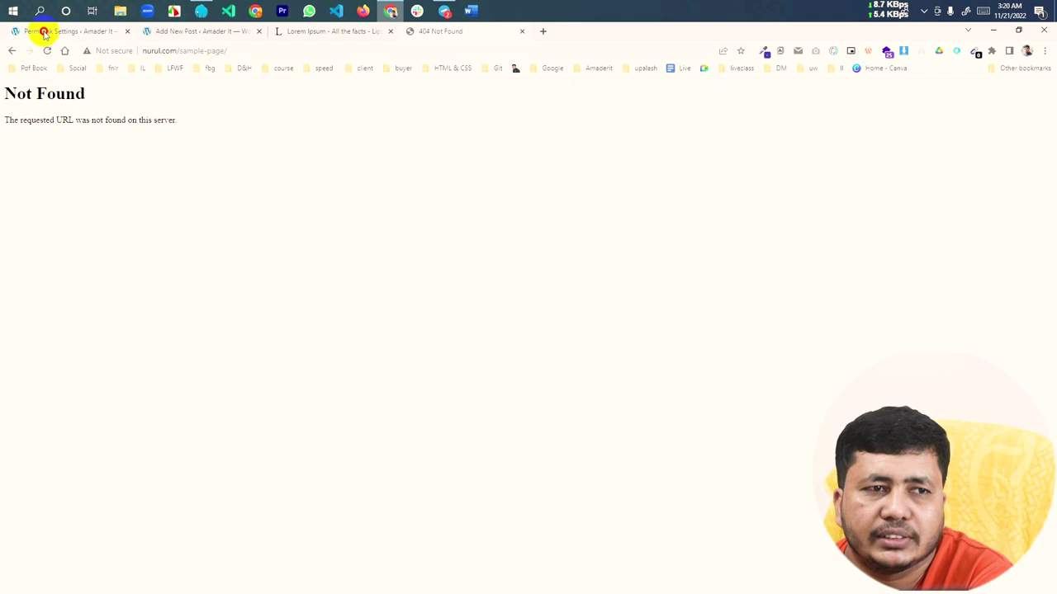
Set the permalink structure to Post name, save the changes and reload the live Sample Page.
left_click(43, 32)
triple_click(290, 247)
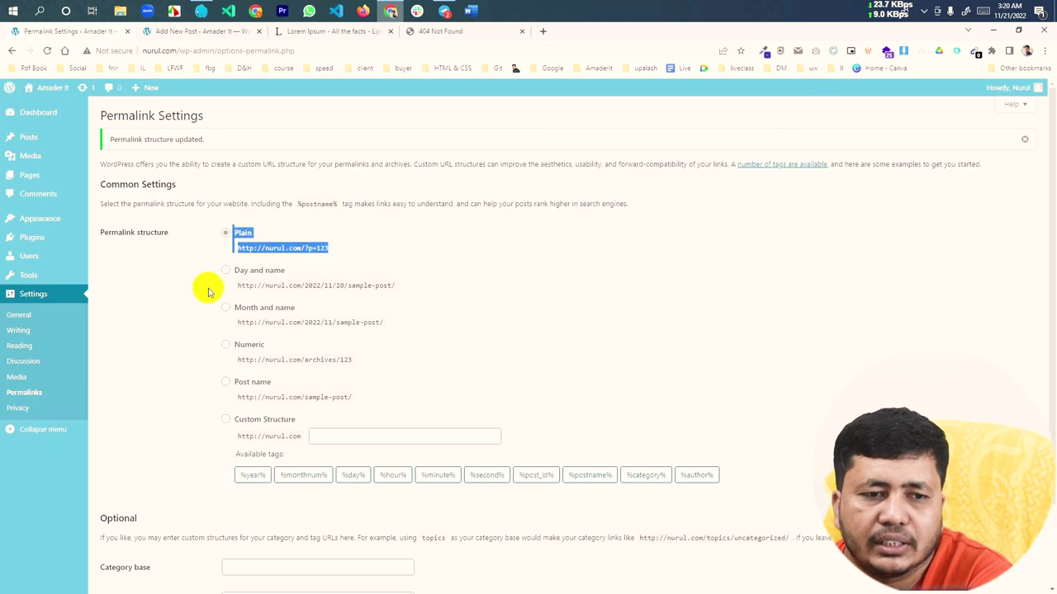
left_click(227, 383)
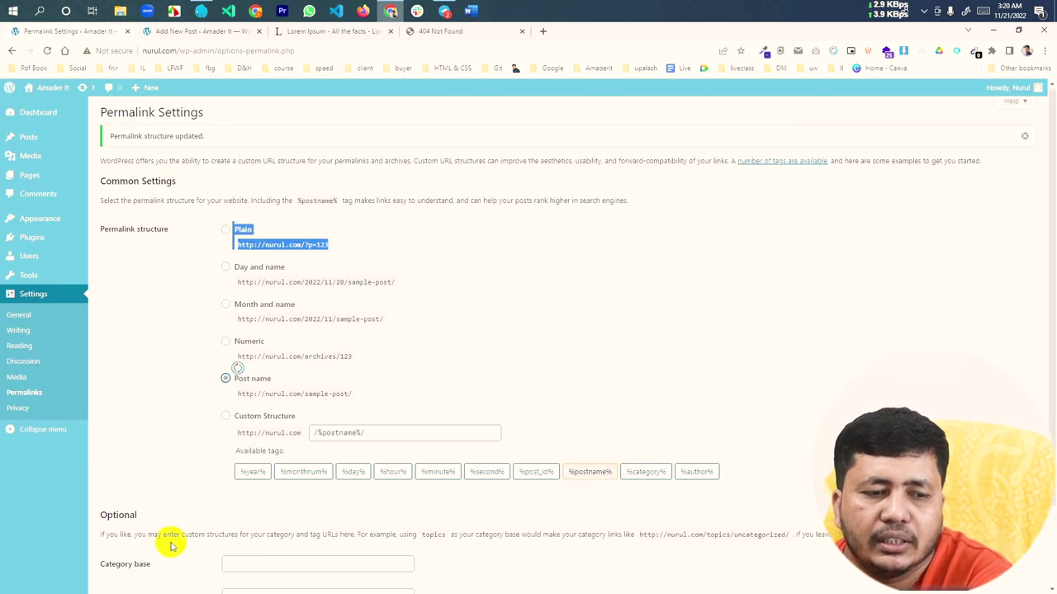
scroll(170, 542, "down", 2)
left_click(128, 537)
left_click(437, 35)
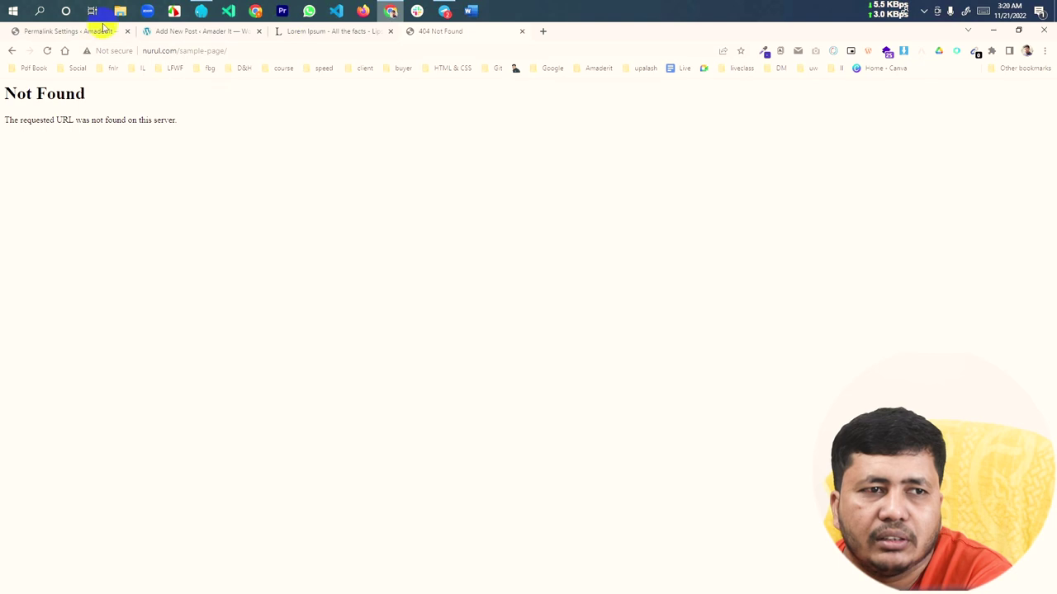
left_click(47, 51)
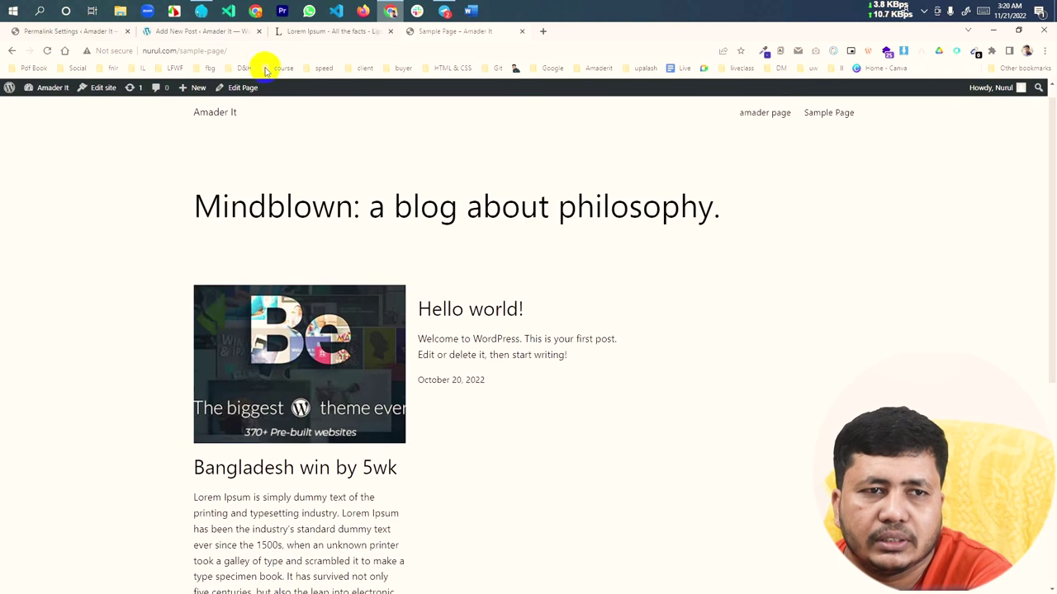
Compare the live Sample Page's URL with the Post name example in the Permalink Settings.
left_click_drag(248, 50, 183, 40)
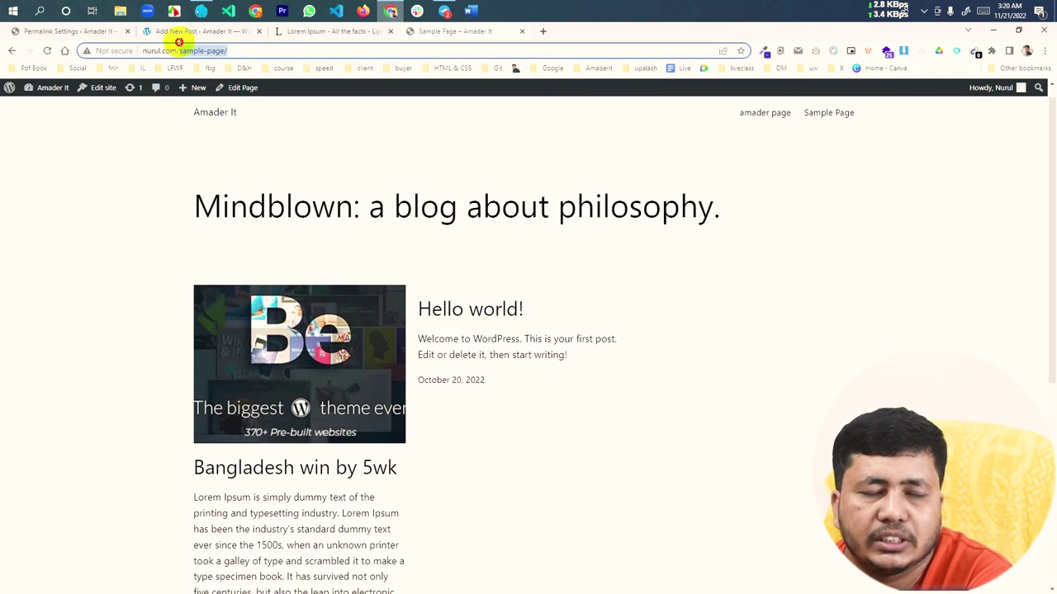
left_click(66, 31)
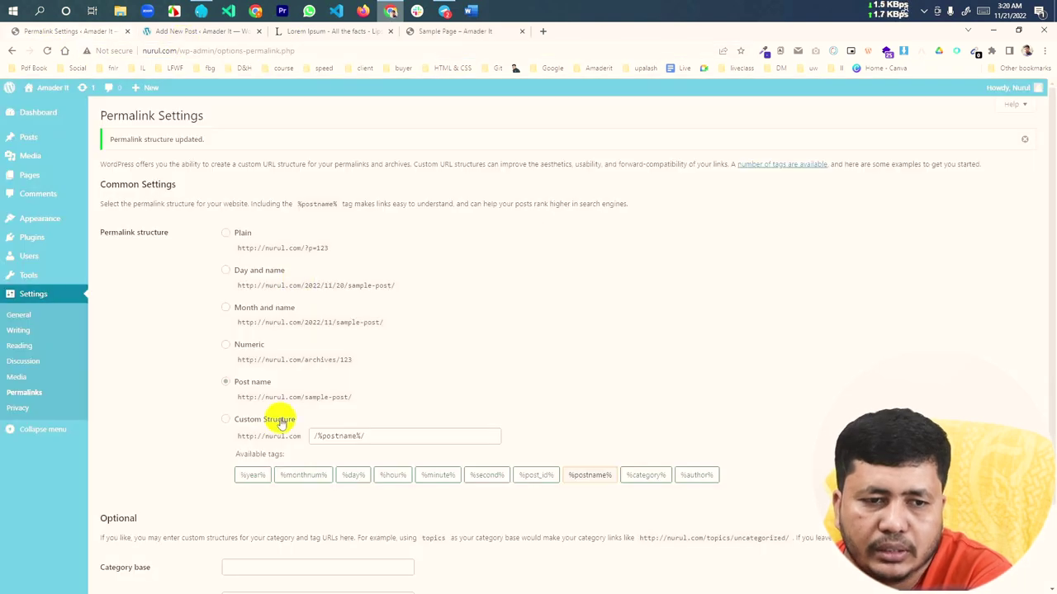
left_click(425, 33)
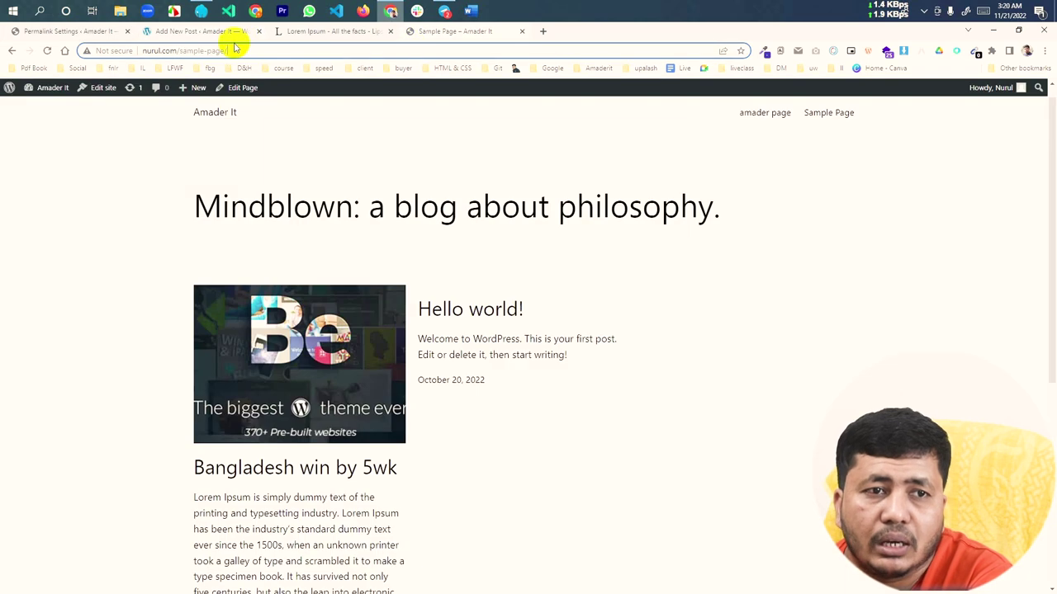
left_click(157, 49)
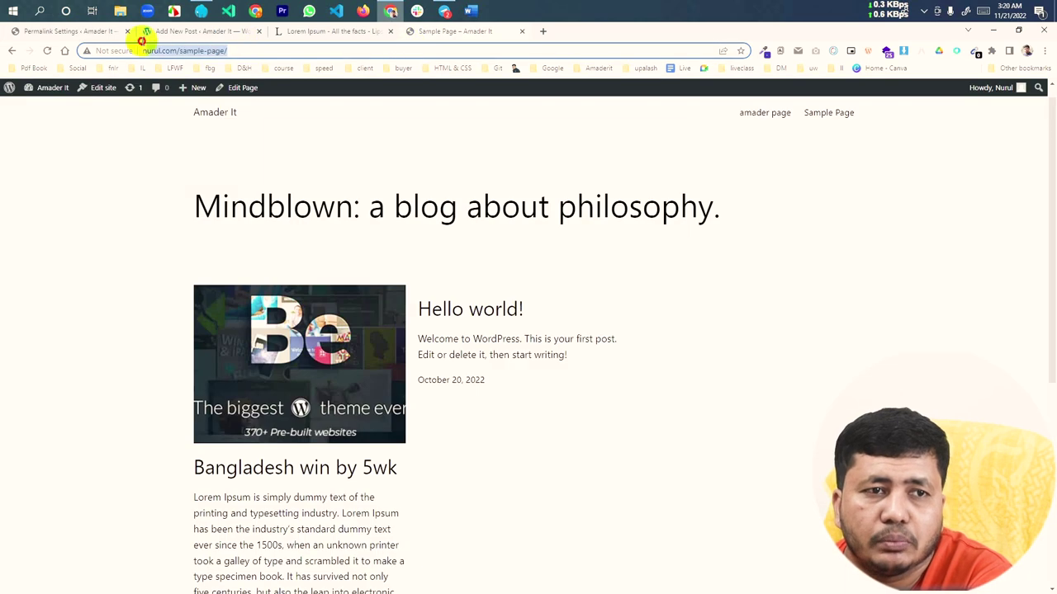
left_click(16, 31)
scroll(170, 418, "down", 2)
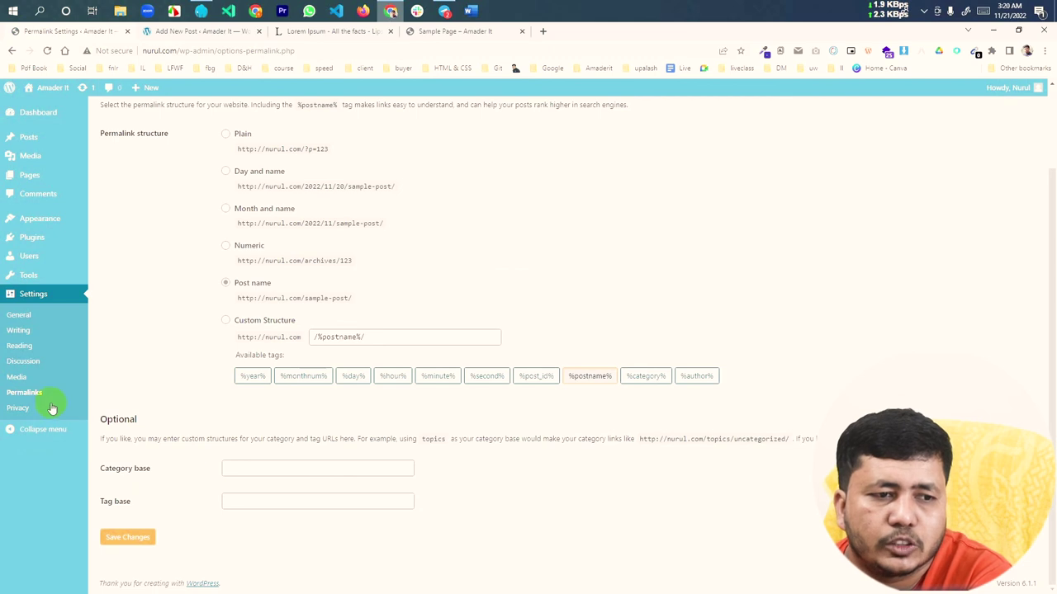
Open the Privacy Settings and review the pages available as the Privacy Policy page, keeping the current selection.
left_click(20, 409)
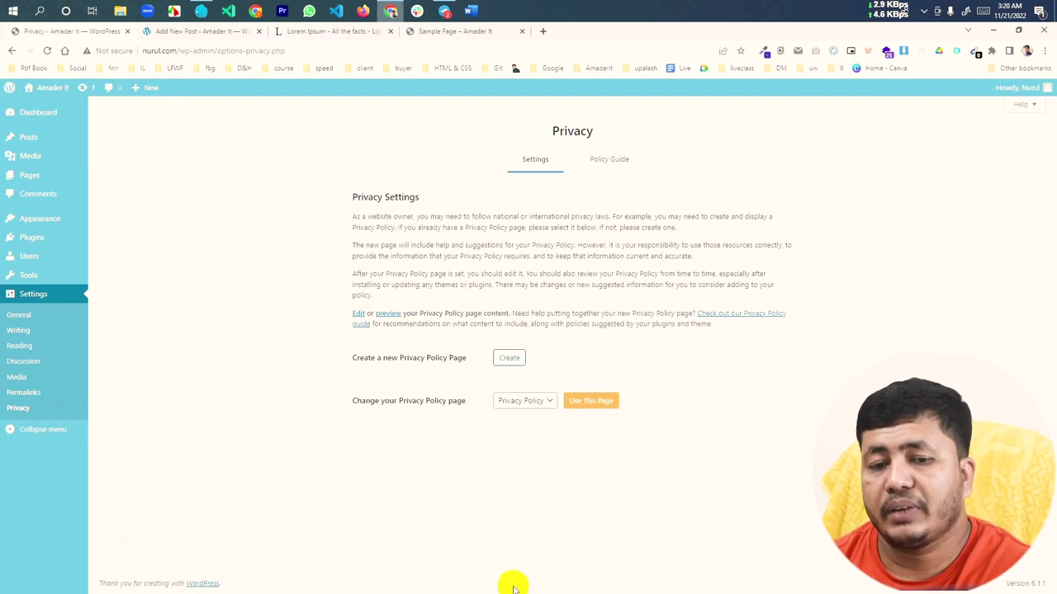
left_click(530, 401)
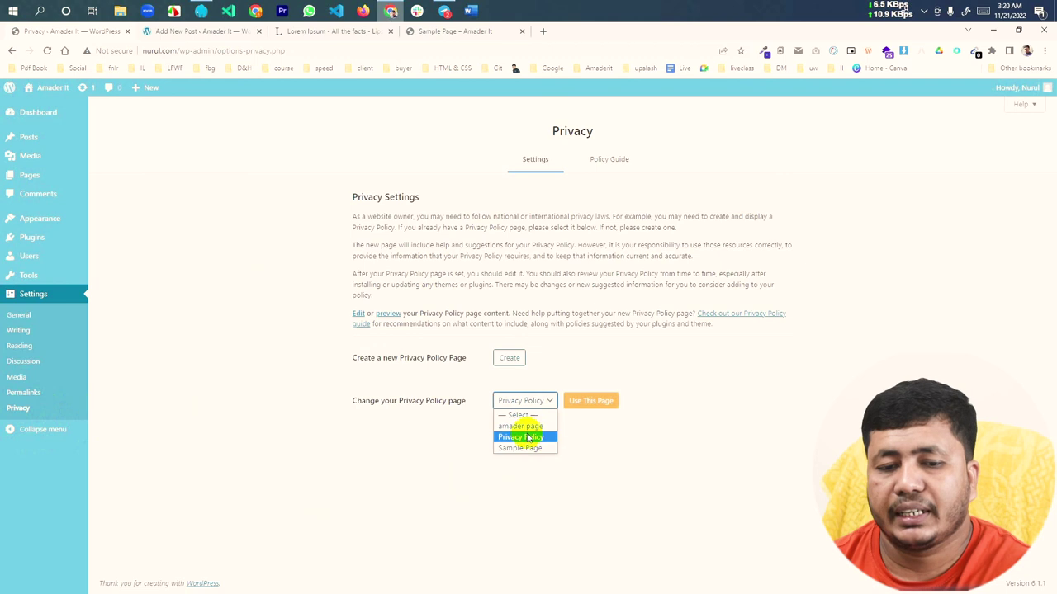
left_click(418, 477)
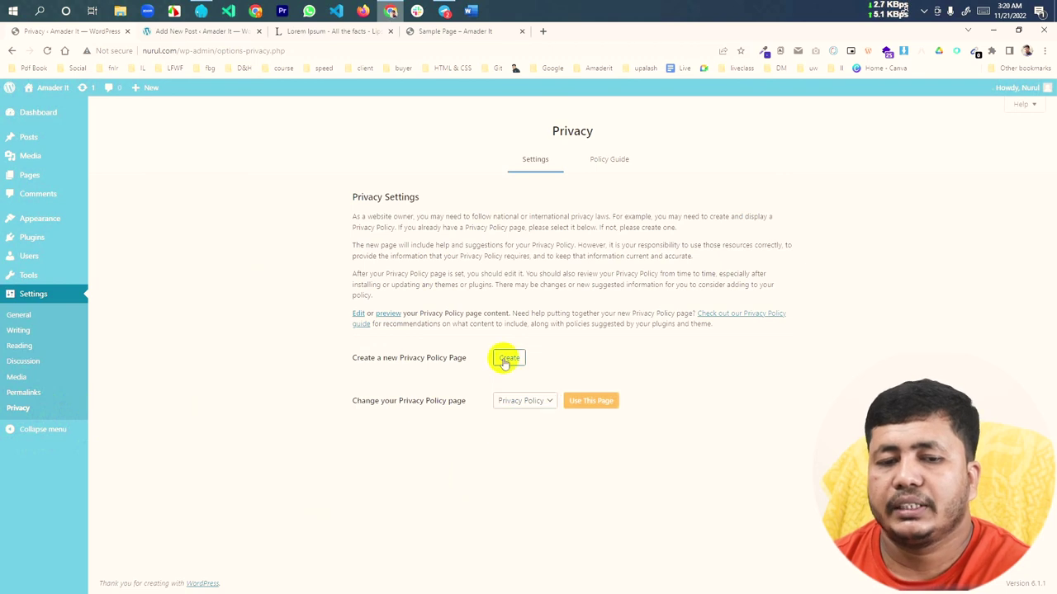
Open the Policy Guide, read through the expanded Privacy Policy Guide section, collapse it and check the WordPress policy section.
left_click(609, 161)
left_click(441, 341)
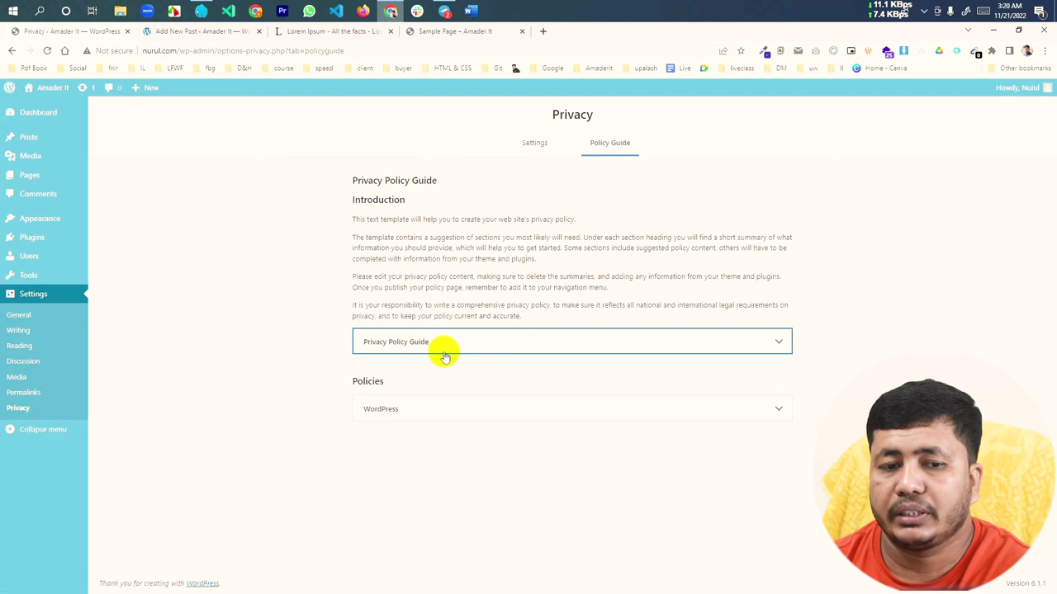
scroll(468, 433, "down", 15)
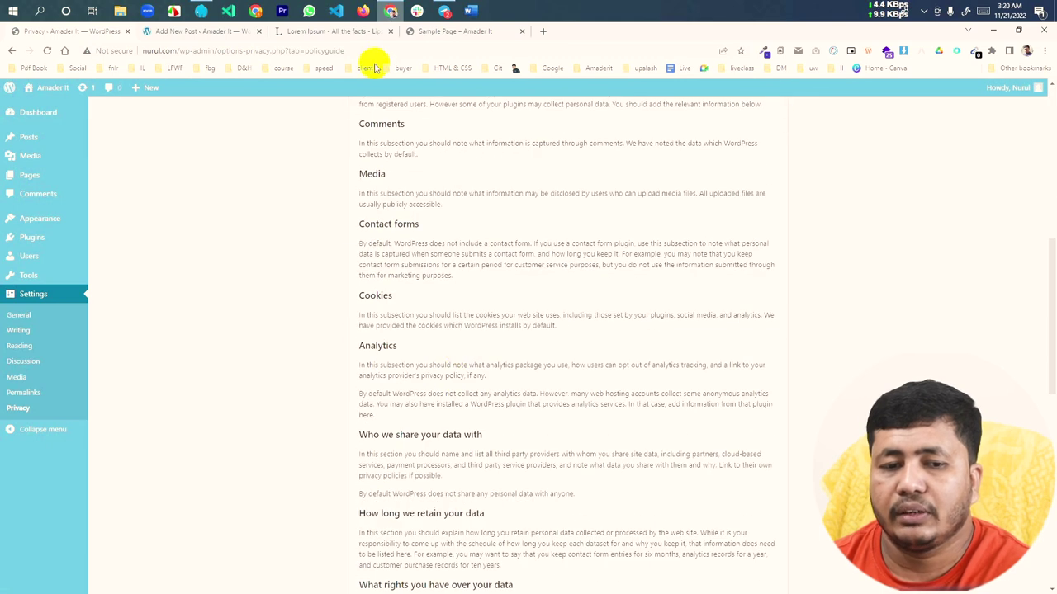
scroll(405, 333, "down", 4)
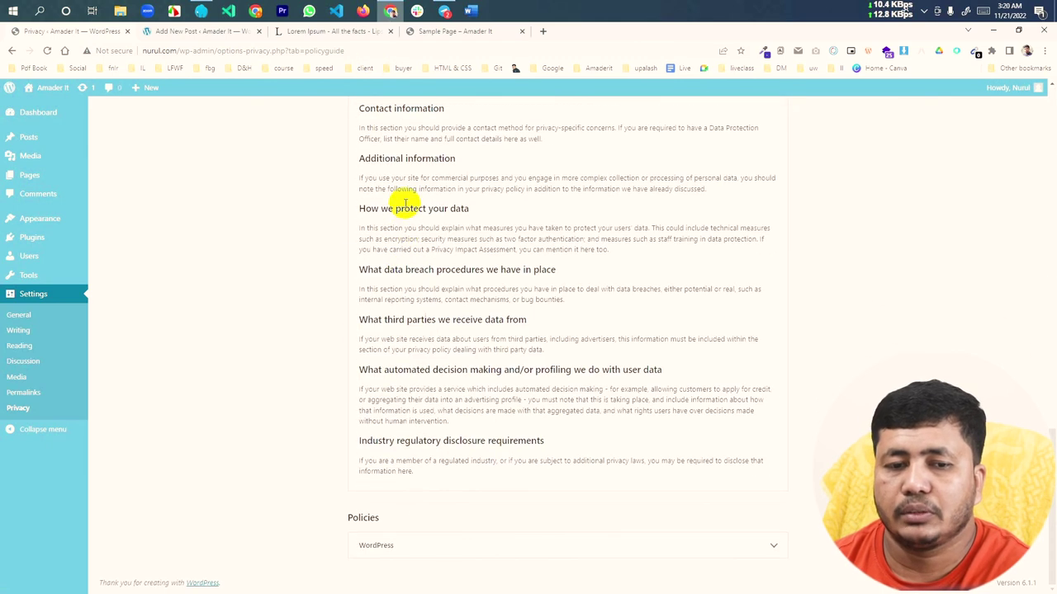
left_click_drag(436, 495, 233, 160)
left_click(321, 373)
scroll(322, 372, "up", 10)
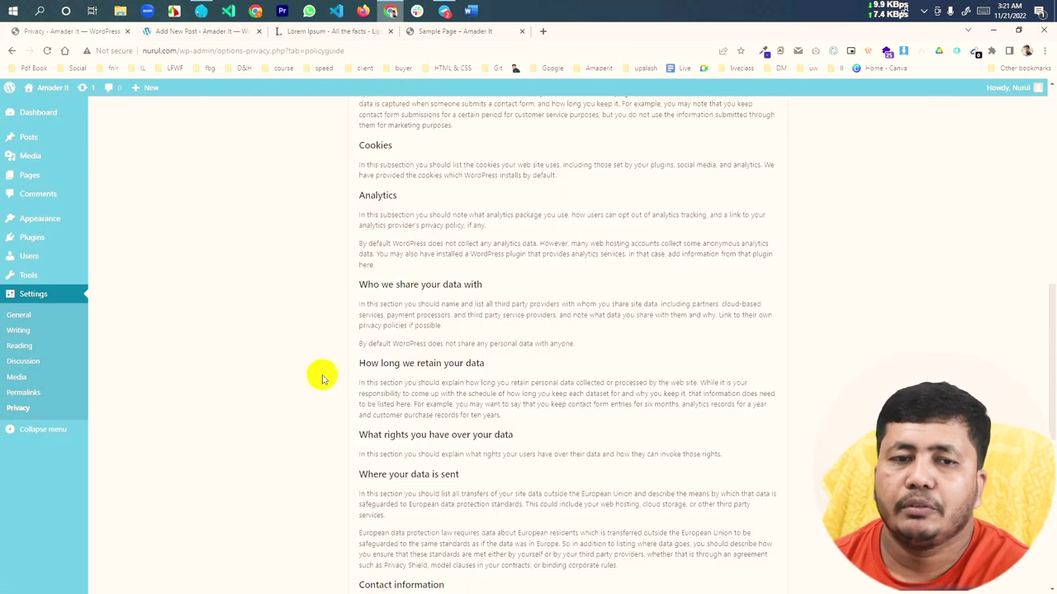
scroll(524, 364, "up", 2)
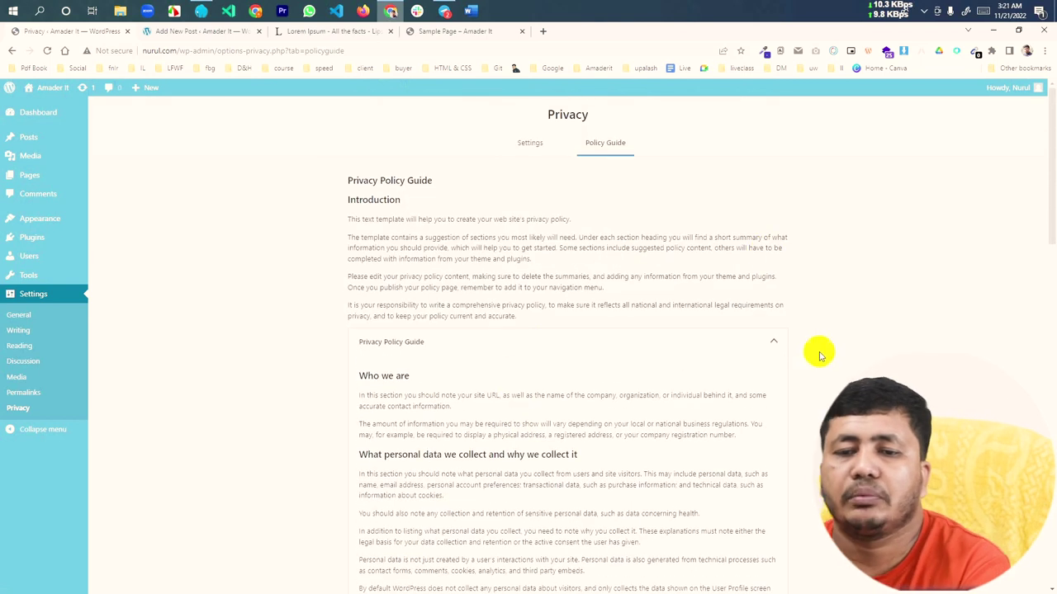
left_click(772, 338)
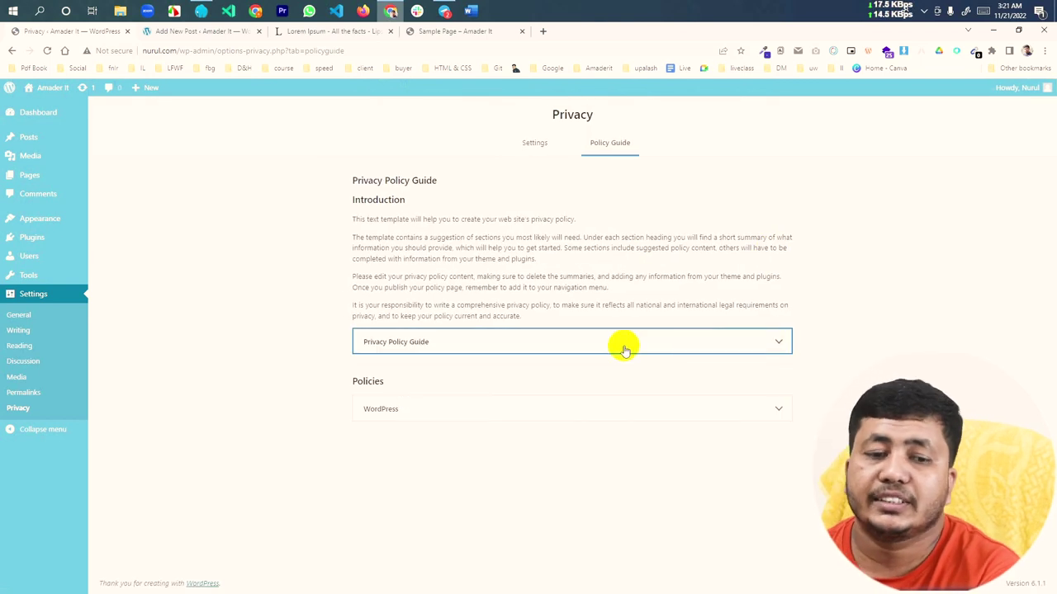
left_click(548, 423)
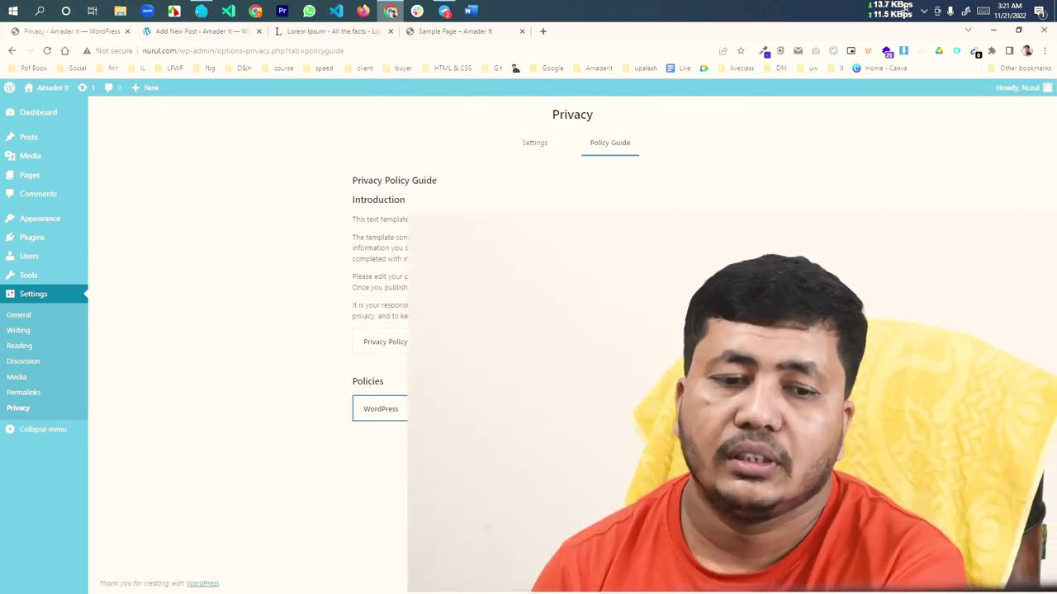